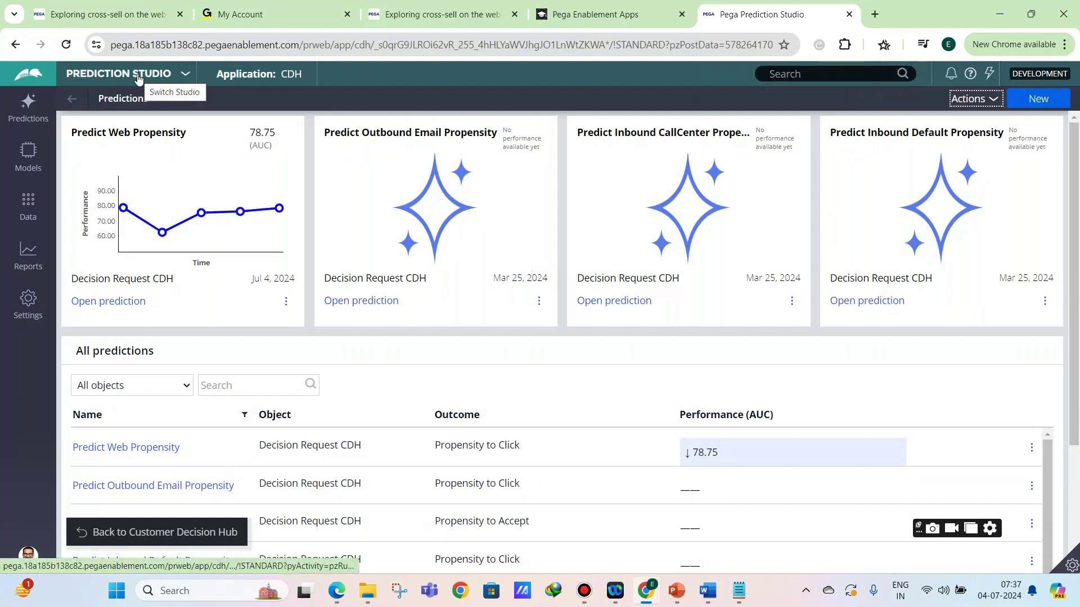
Switch to Dev Studio and start creating a new application
click(129, 74)
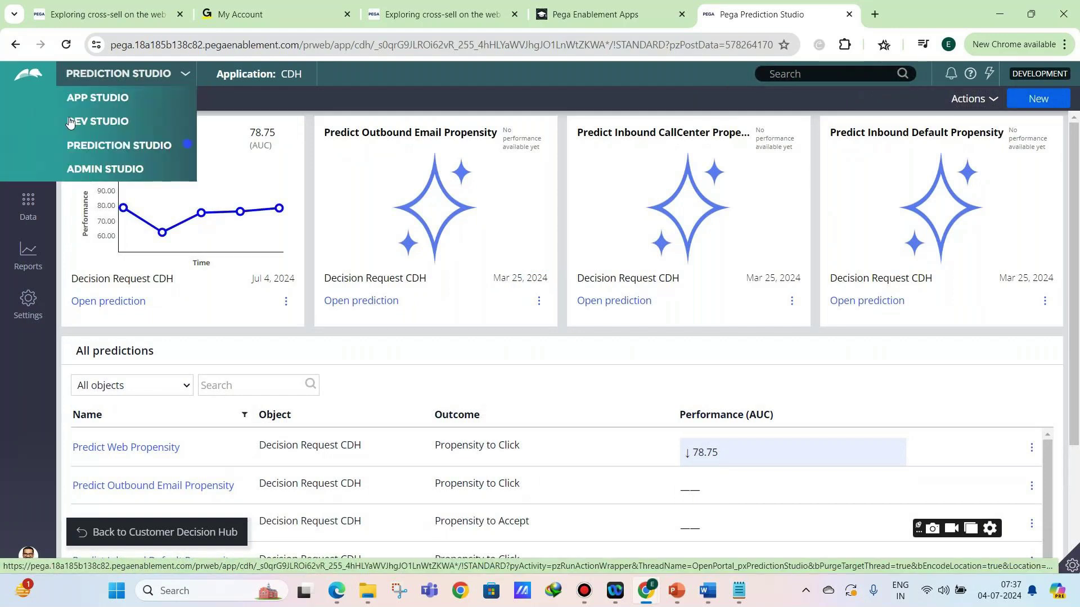
click(121, 144)
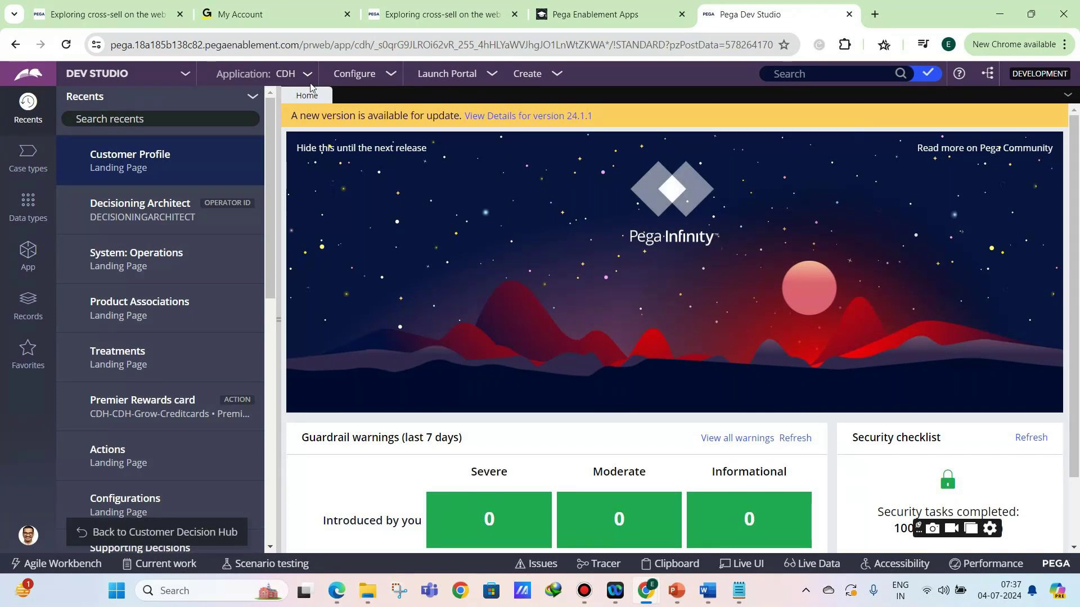
click(285, 77)
click(302, 162)
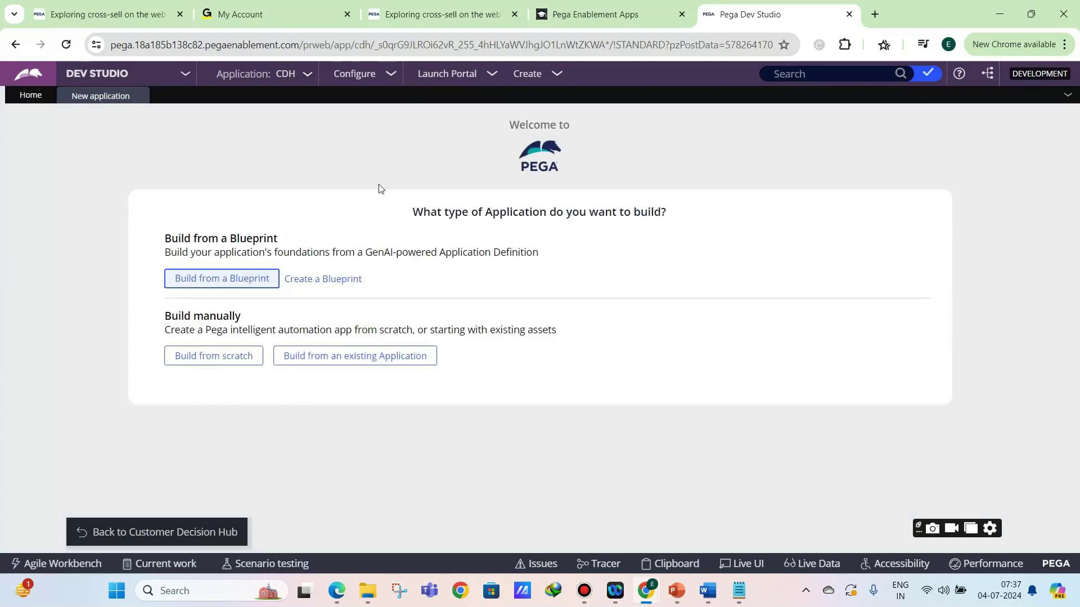
Choose to build the application from scratch and review the Constellation UI and Traditional UI architecture options
click(200, 360)
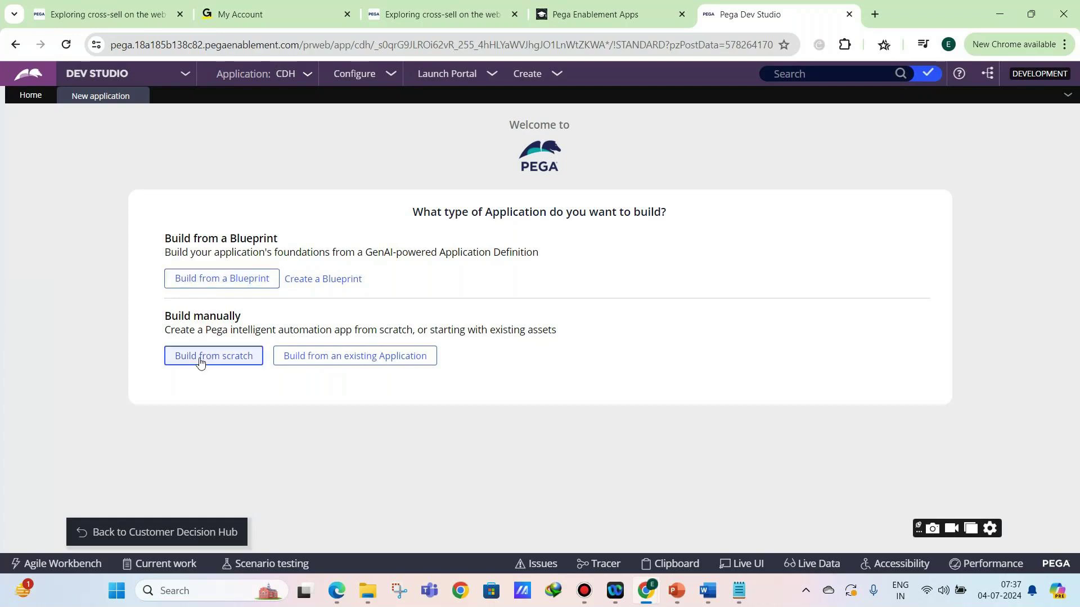
click(200, 362)
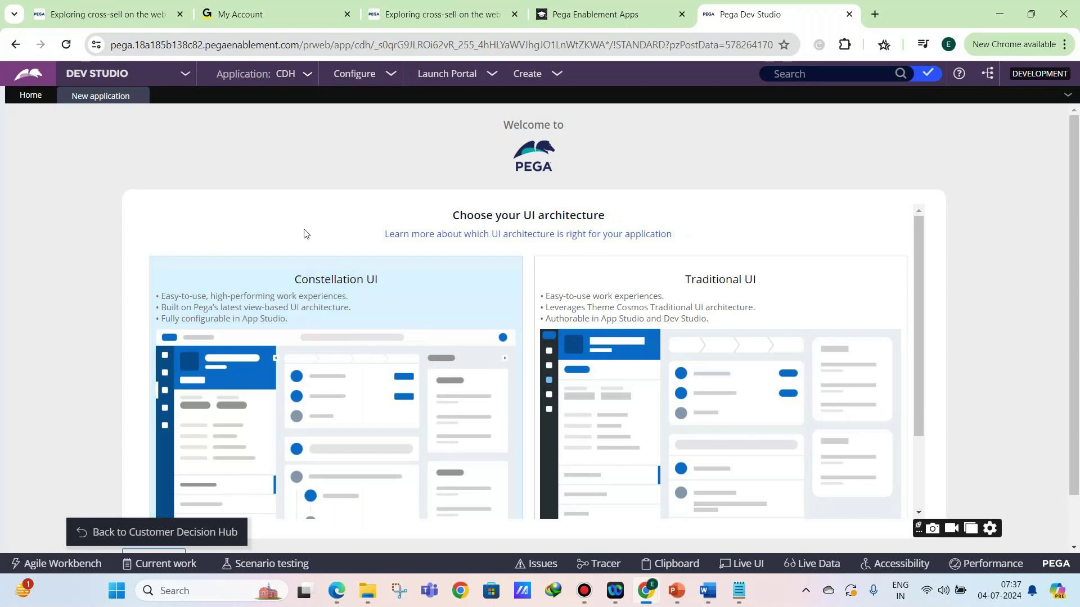
scroll(303, 233, down, 5)
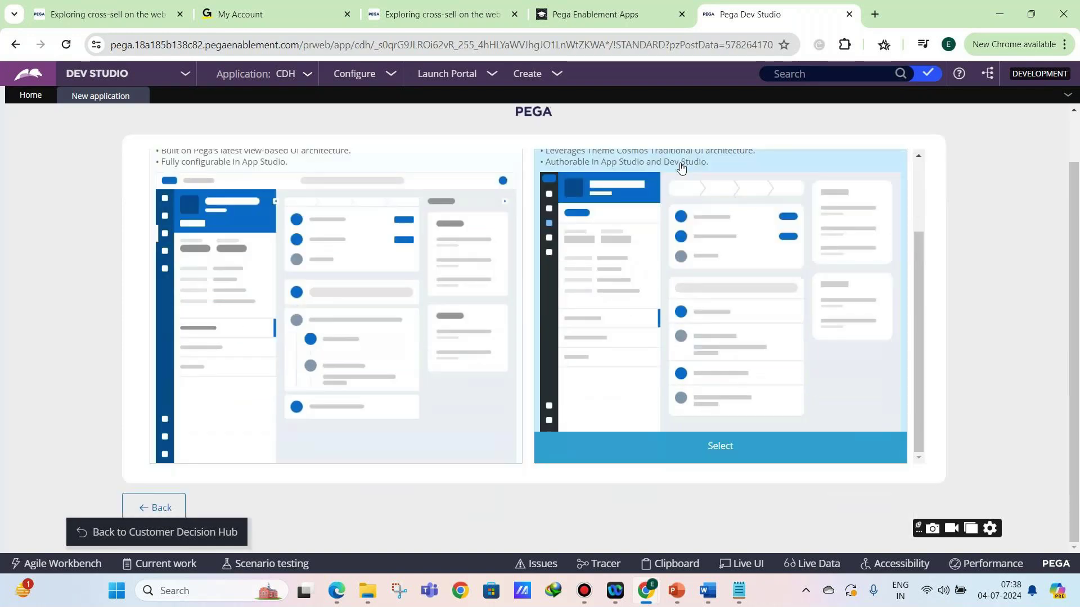
scroll(680, 167, up, 5)
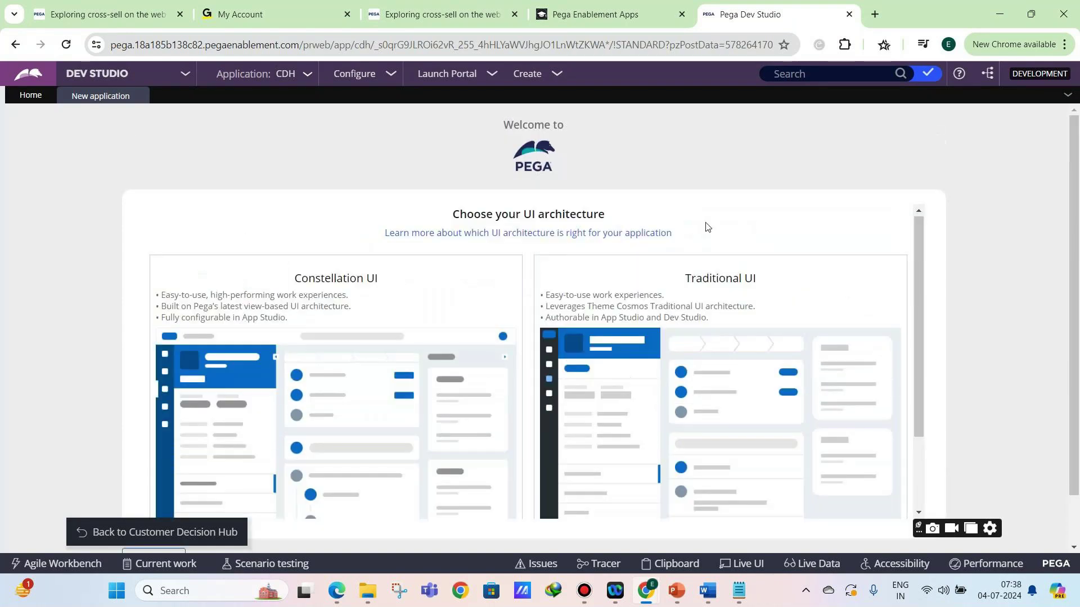
scroll(707, 226, down, 5)
scroll(945, 320, up, 3)
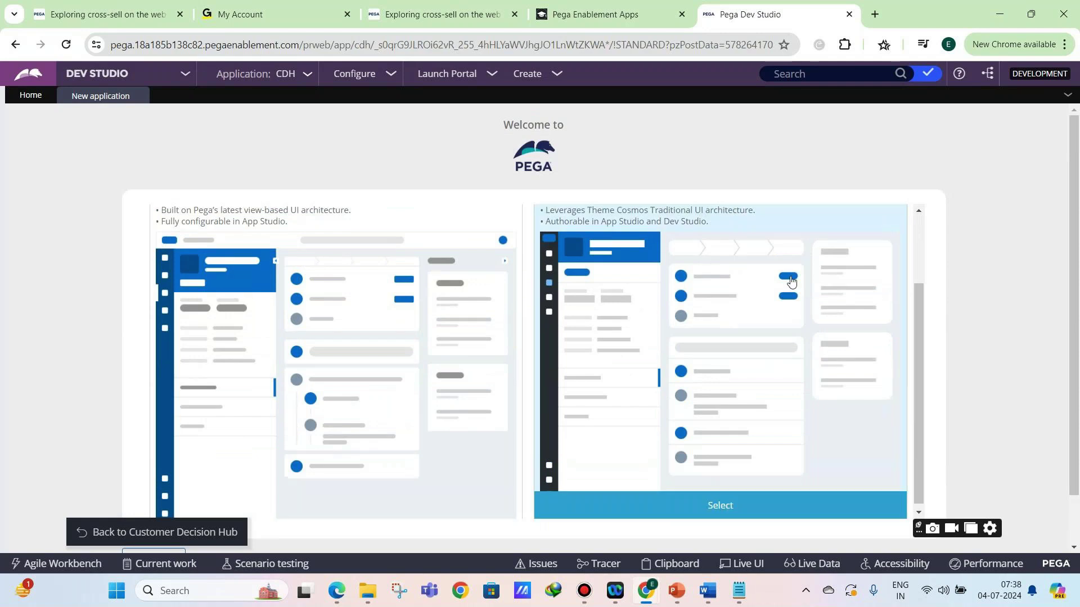
scroll(791, 280, up, 3)
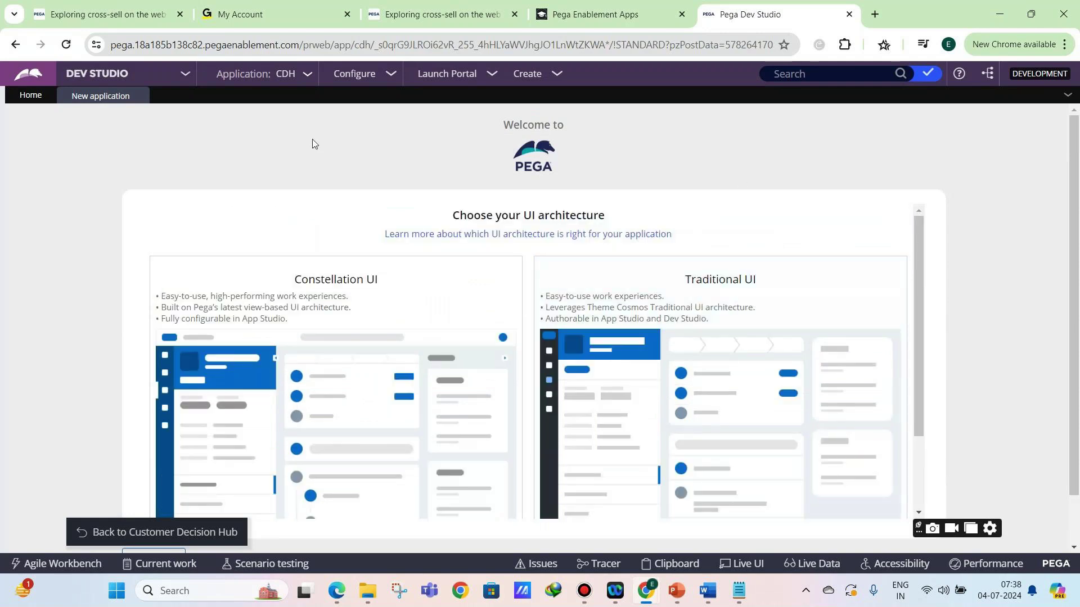
Restart the new application from an existing application and build it with Pega Customer Decision Hub
click(285, 73)
click(289, 157)
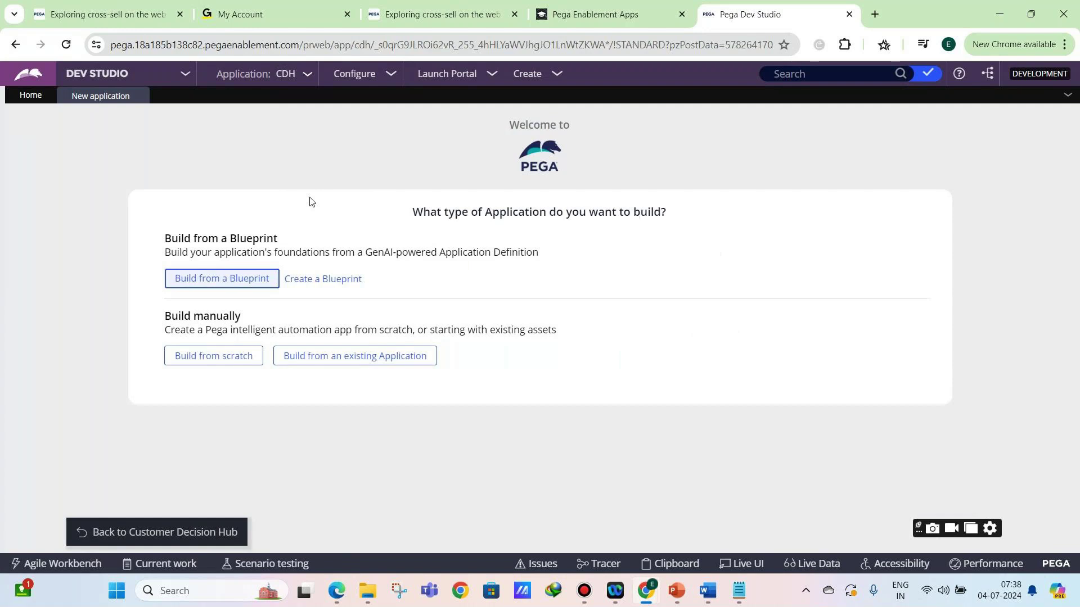
click(299, 362)
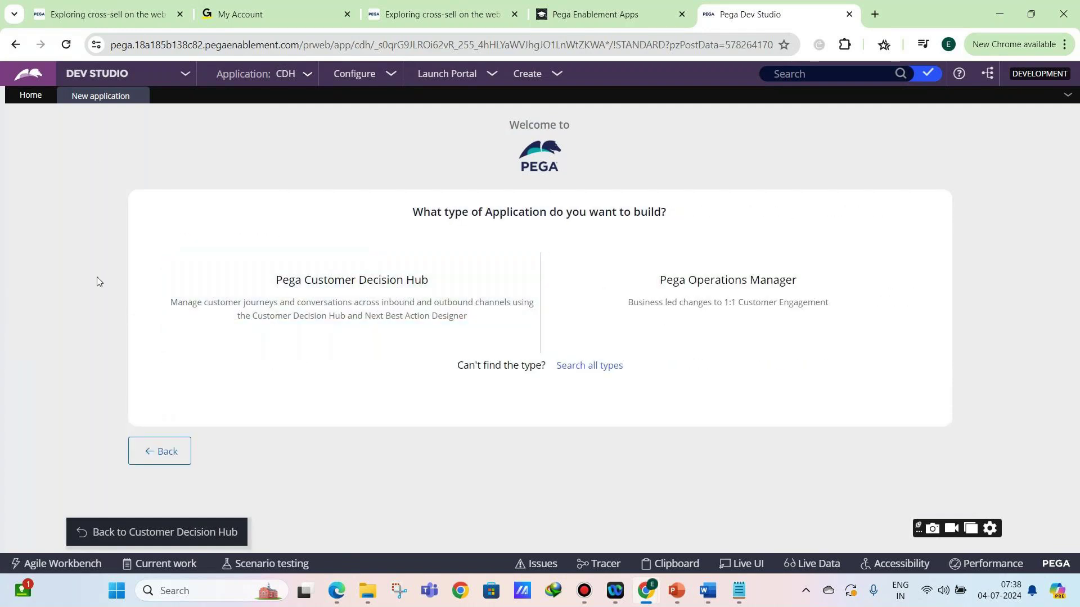
mouse_move(336, 308)
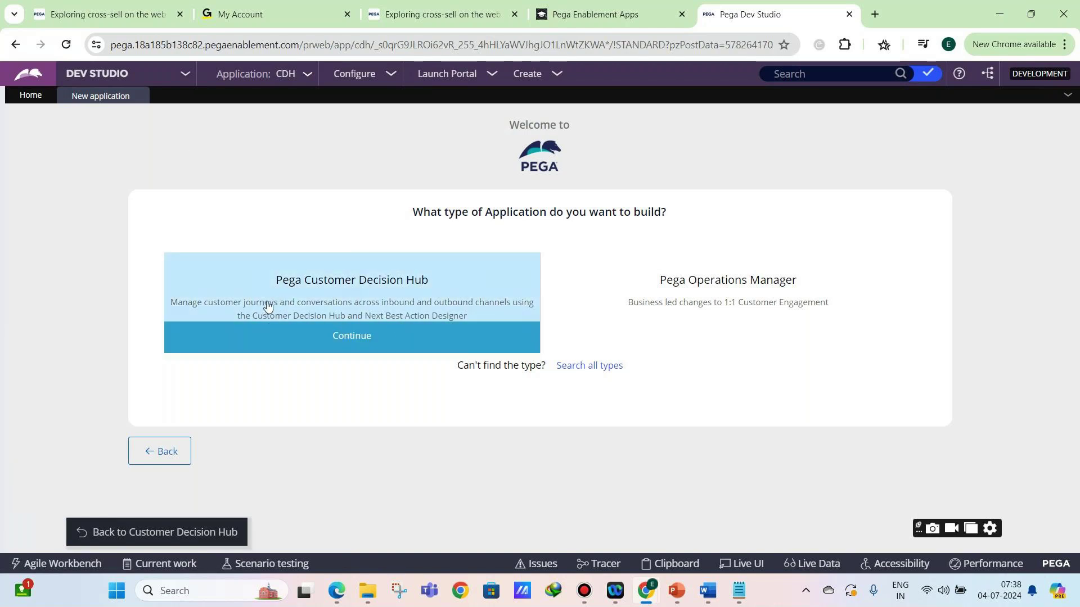
mouse_move(644, 313)
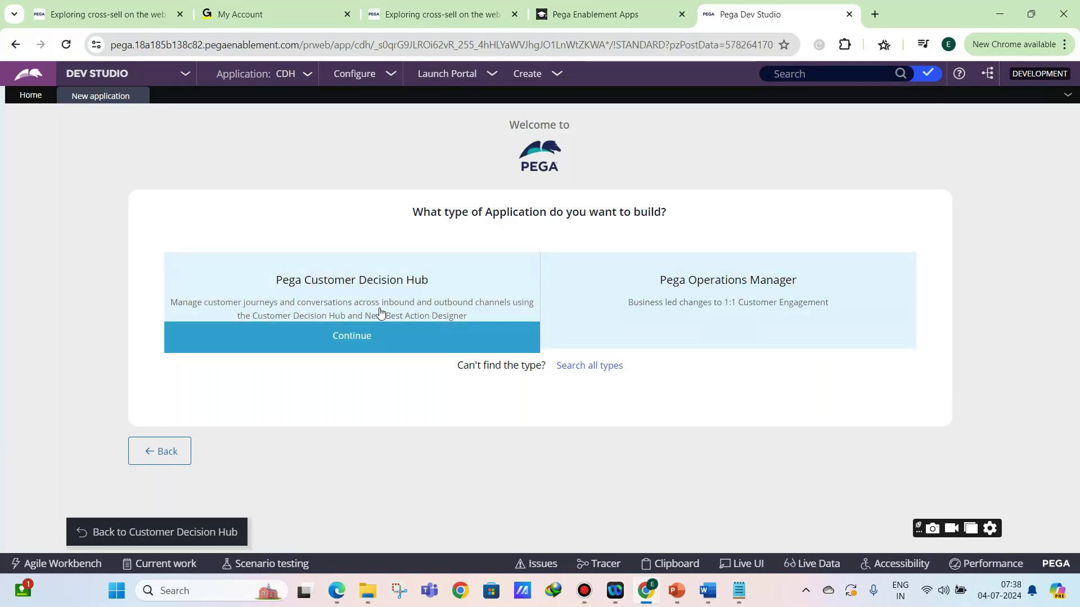
mouse_move(523, 270)
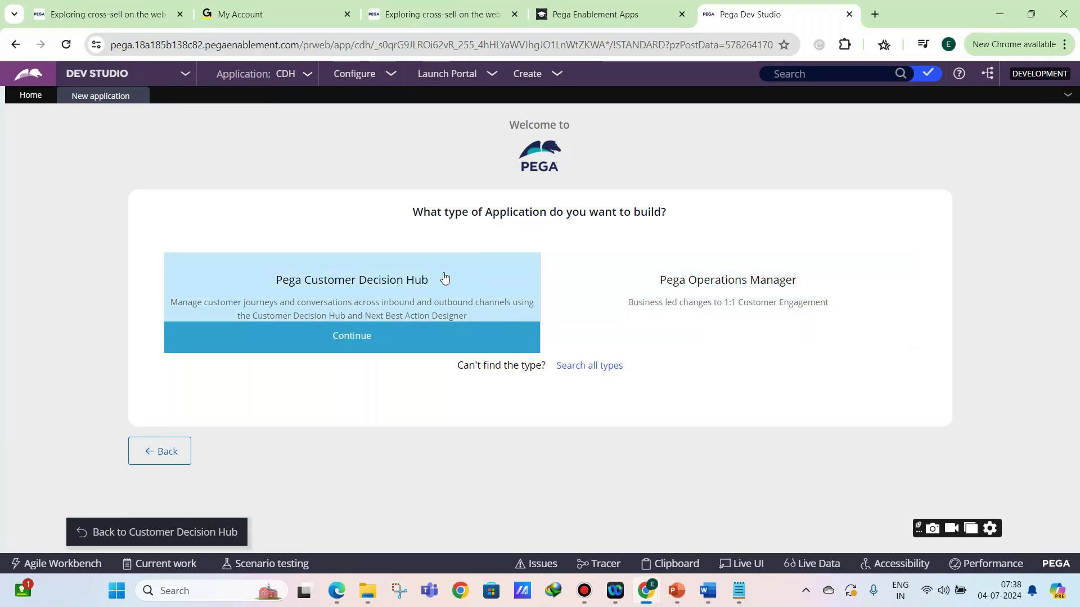
mouse_move(585, 293)
mouse_move(434, 306)
click(313, 340)
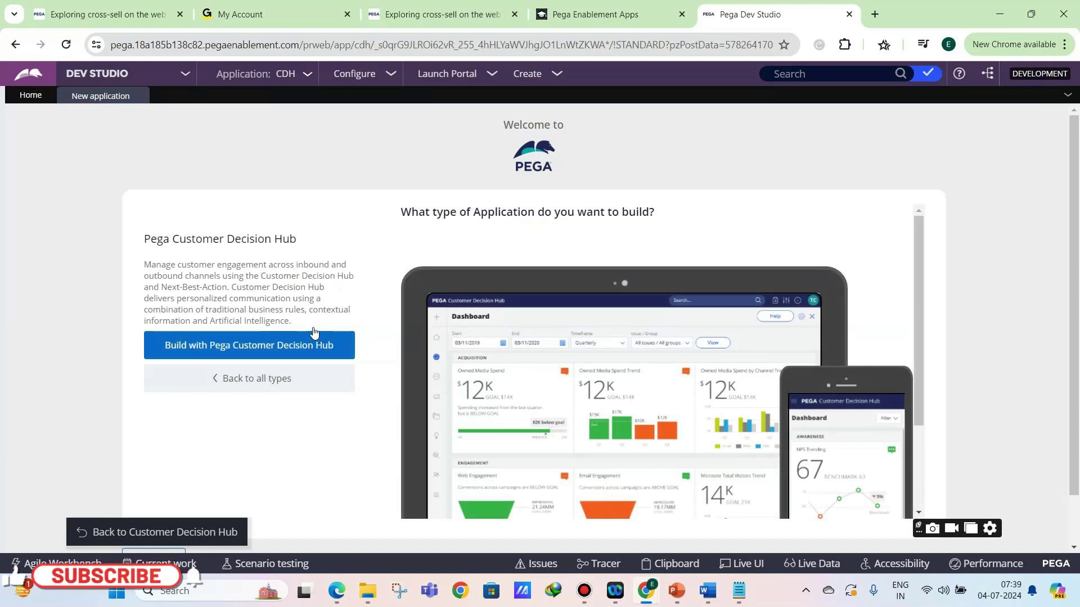
click(268, 347)
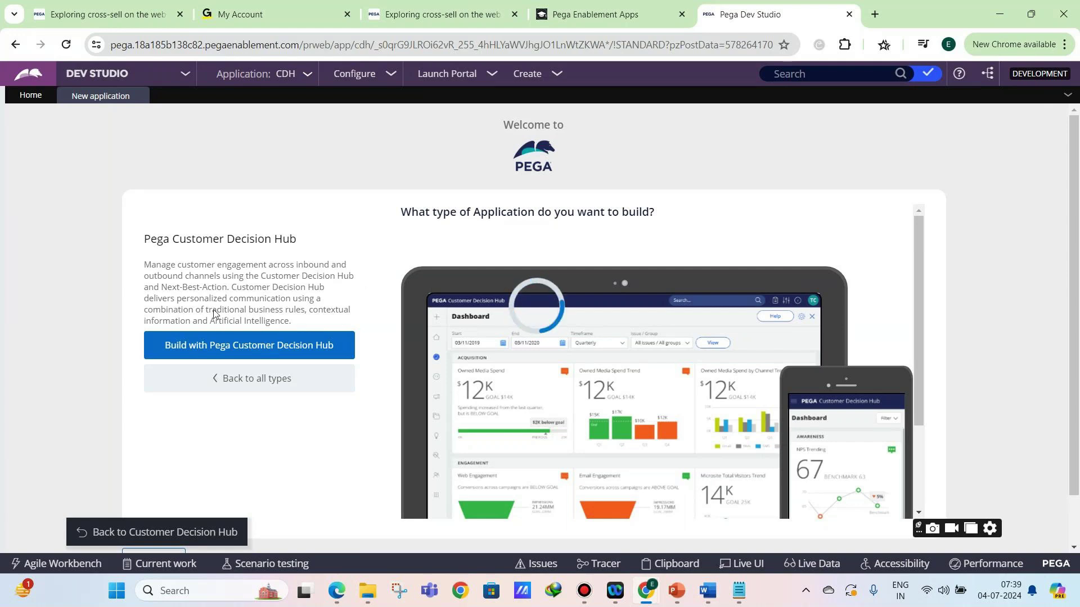
mouse_move(646, 591)
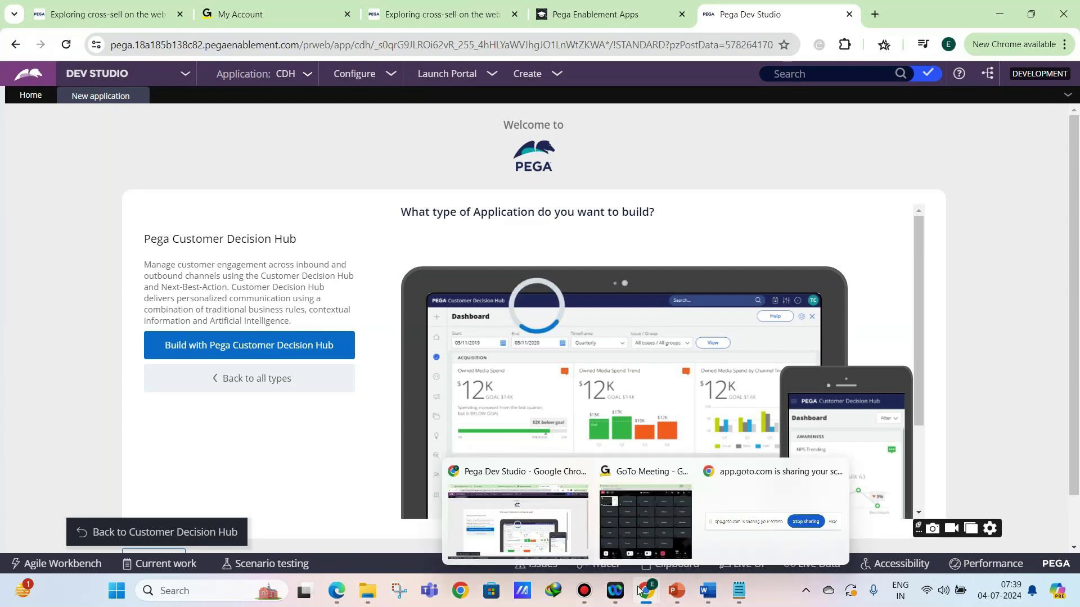
click(632, 522)
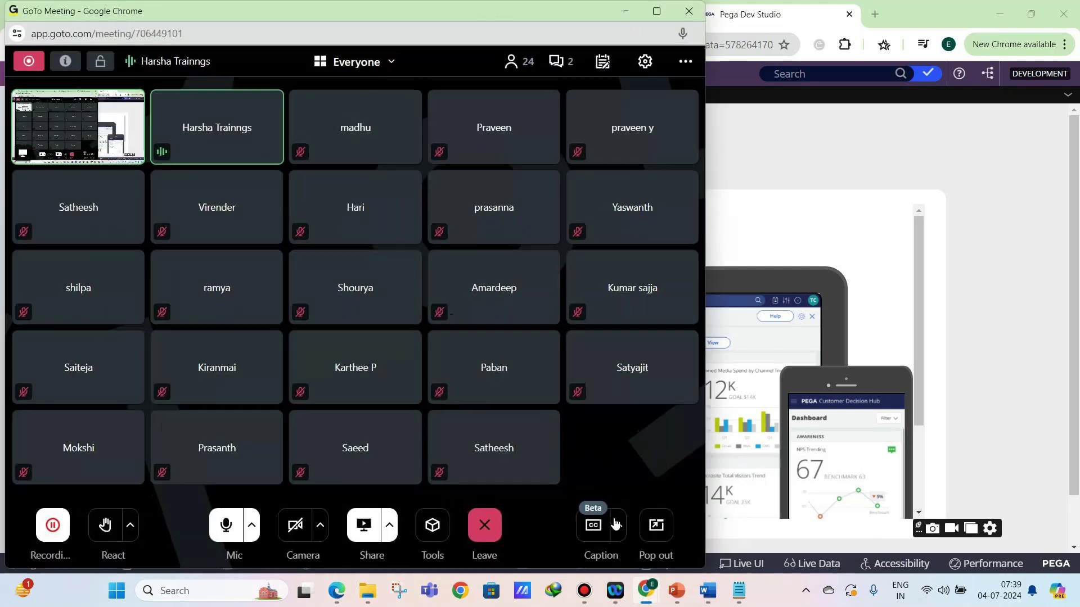
click(624, 13)
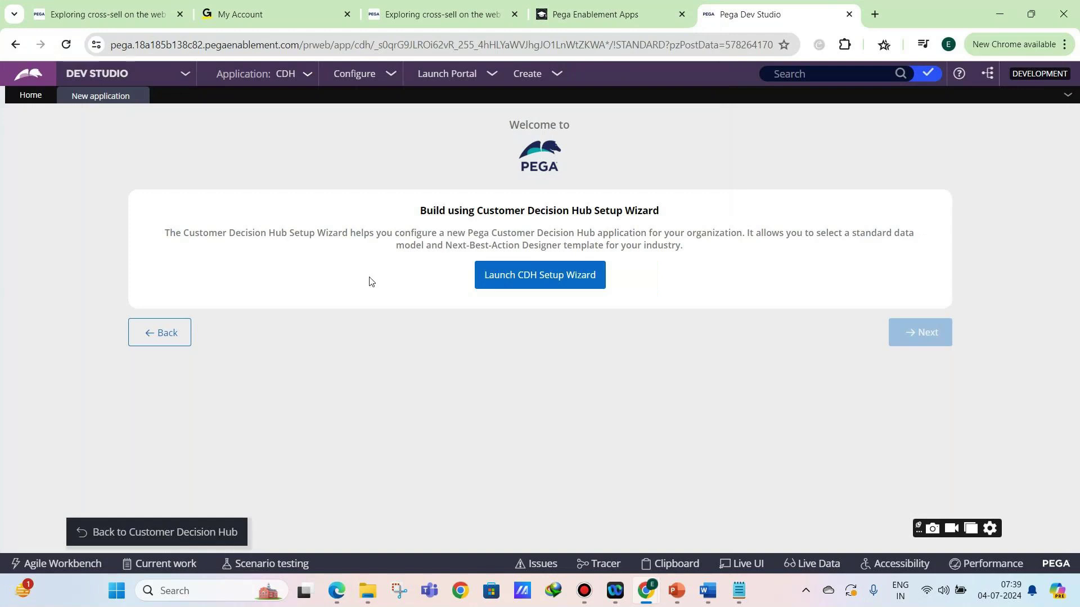
Launch the CDH Setup Wizard, review the existing Customer Decision Hub applications and continue to the naming page
click(525, 283)
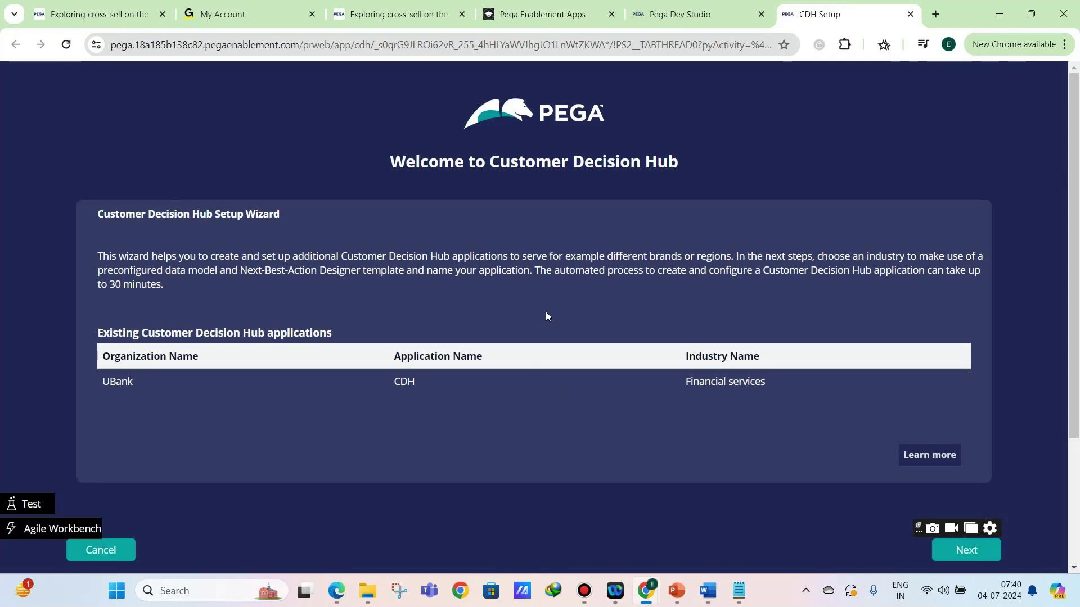
click(679, 14)
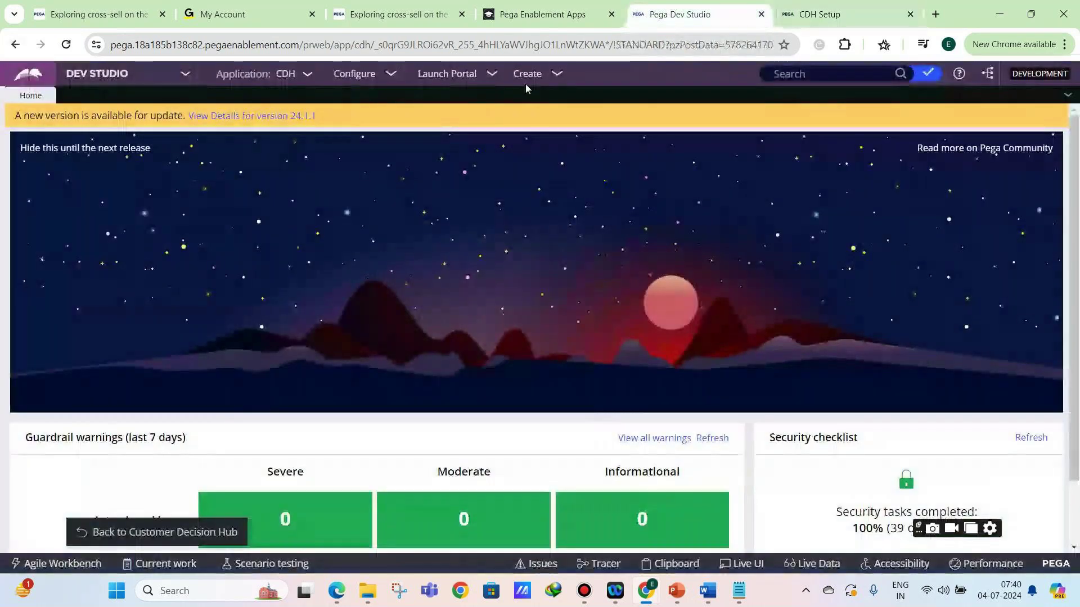
click(830, 6)
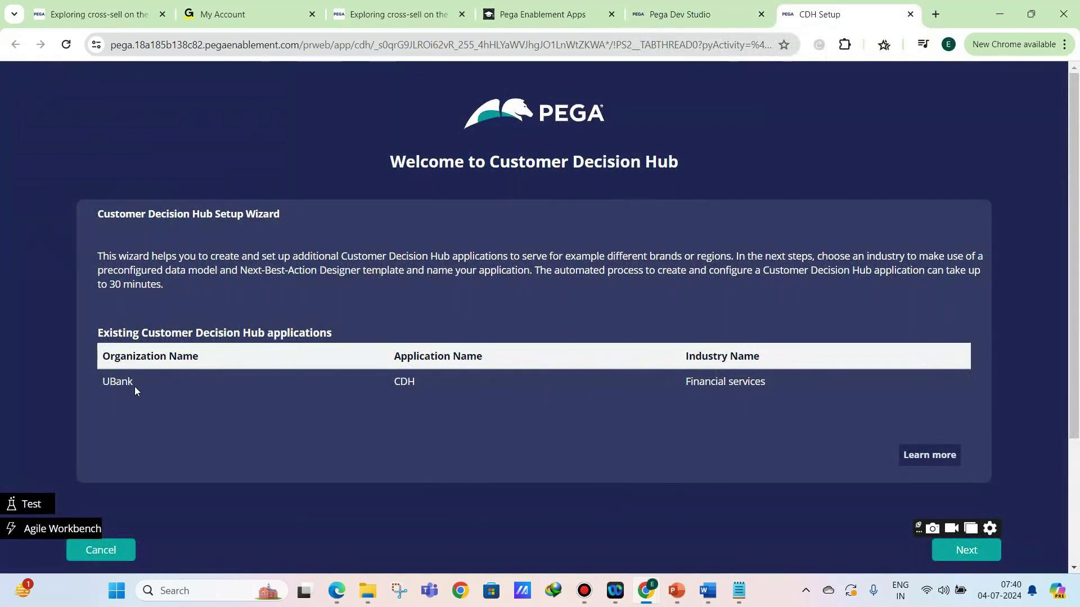
drag(685, 382, 769, 381)
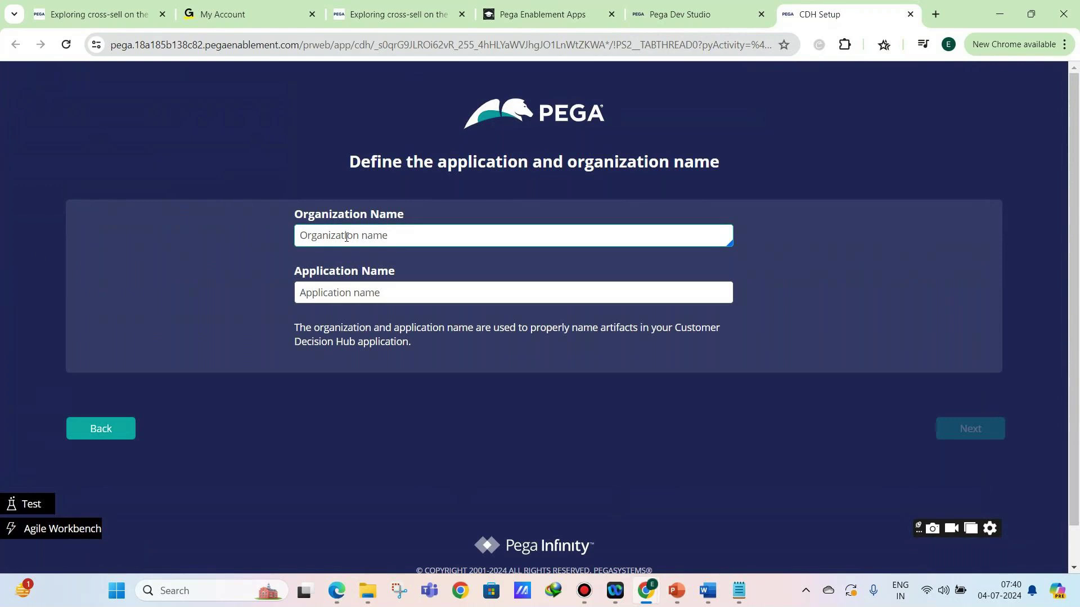
Set the organization name to XYZ and the application name to XYZ Promotions
text(XYZ)
click(326, 294)
text(XYZ)
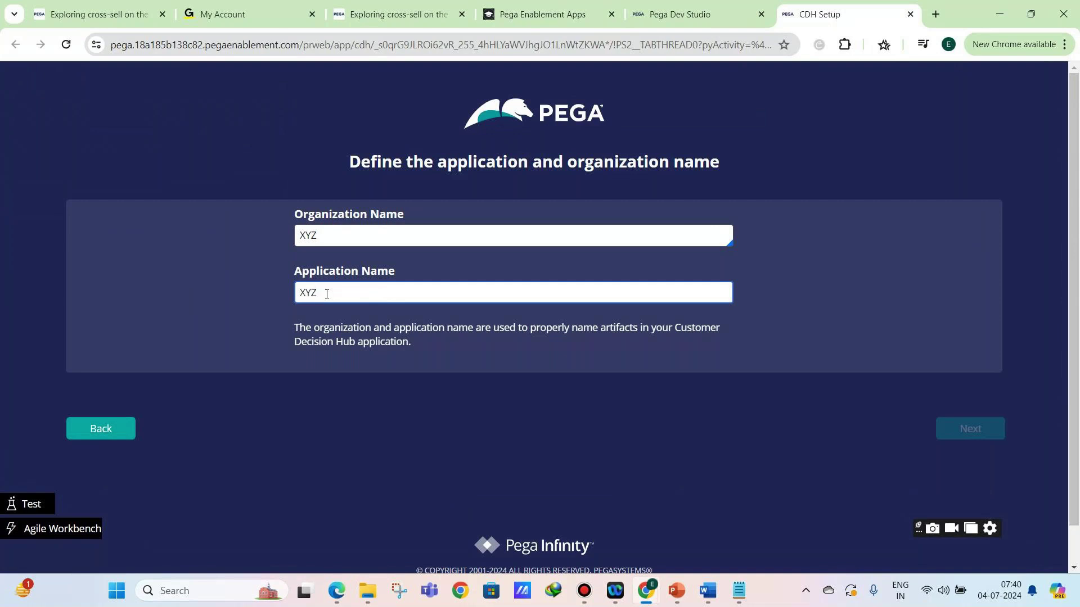
text( Promotions)
Switch to the GoTo Meeting window and excuse the last listed participant from the meeting
mouse_move(637, 586)
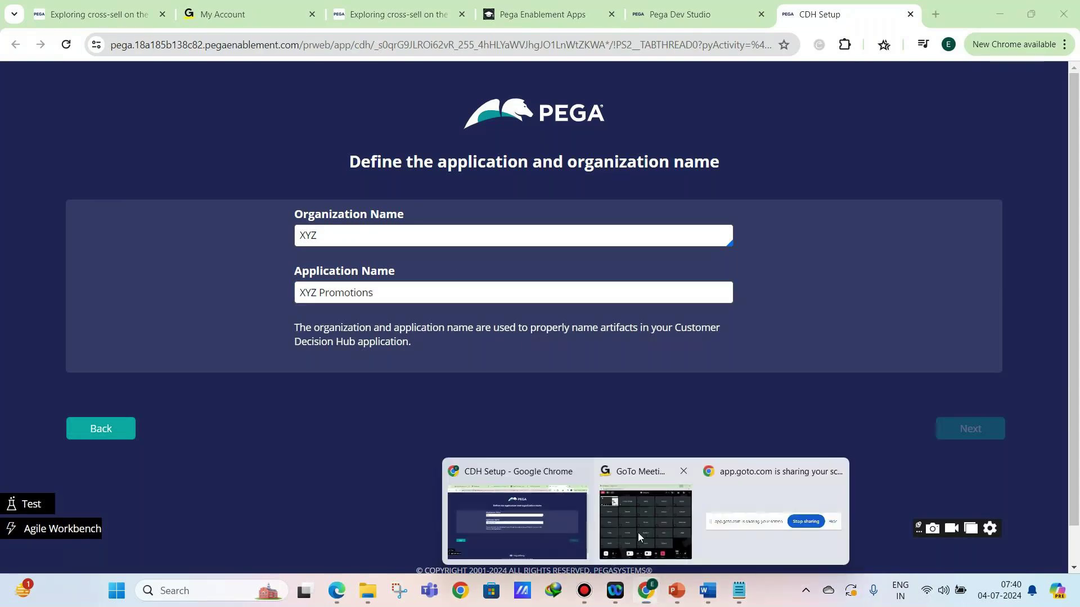
click(638, 532)
click(163, 440)
click(140, 480)
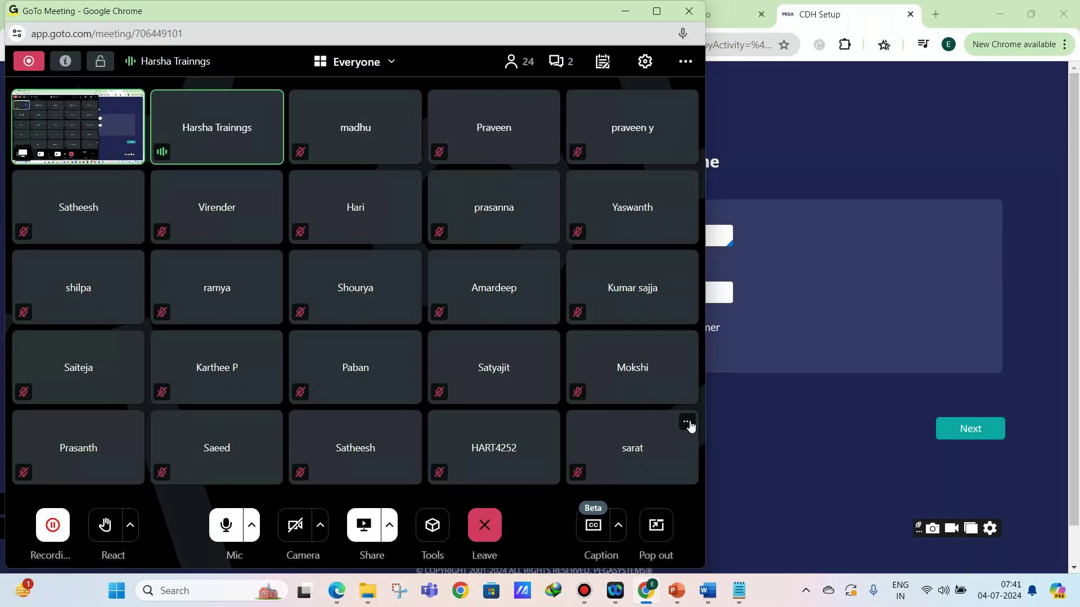
click(688, 423)
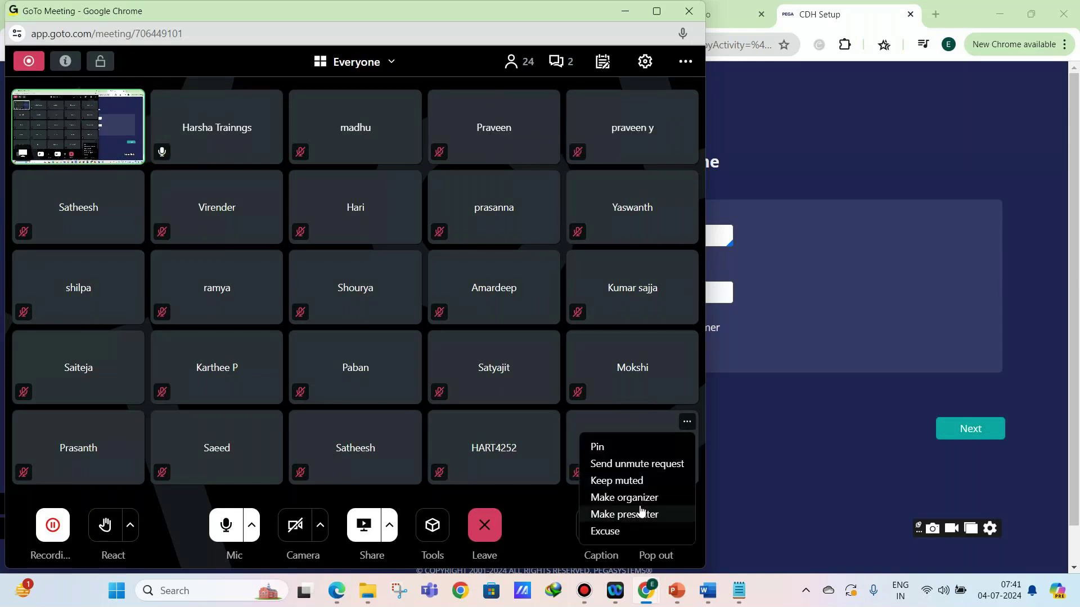
click(618, 531)
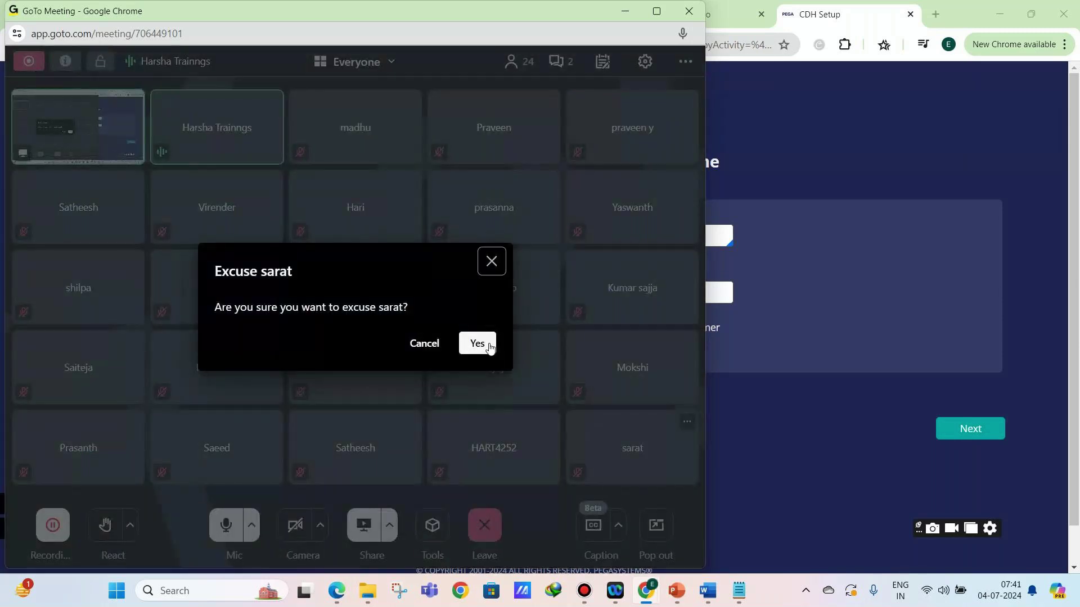
click(477, 343)
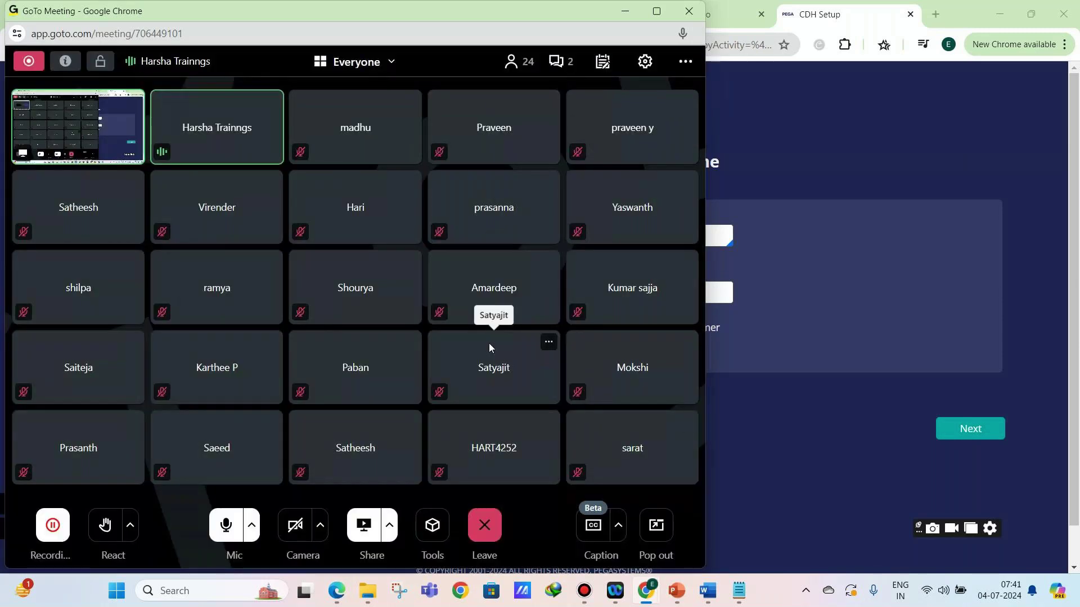
Return to the CDH Setup Wizard and continue to the industry selection
click(735, 417)
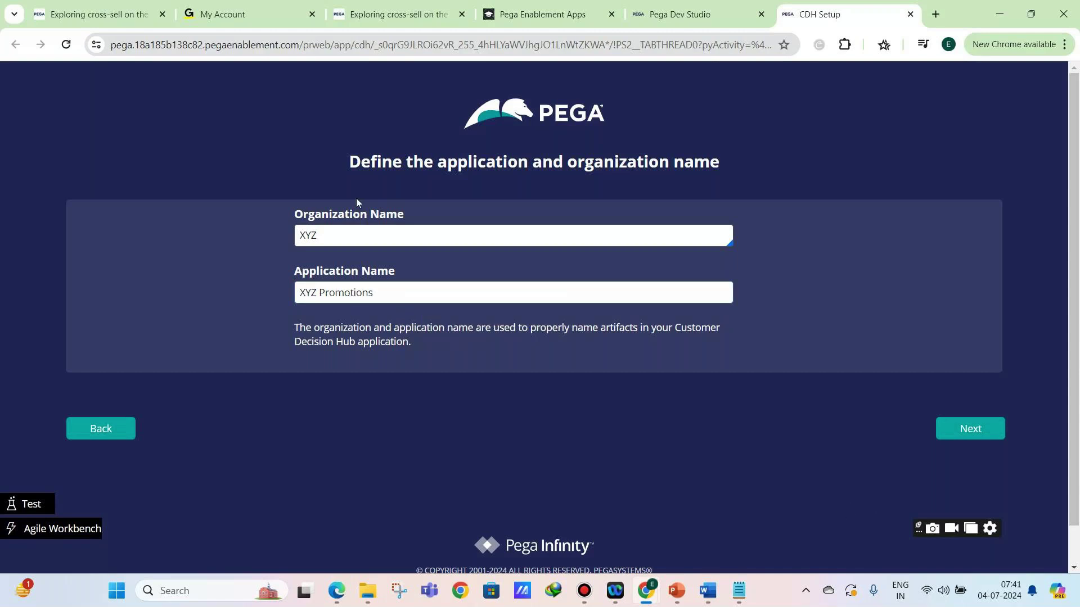
click(948, 431)
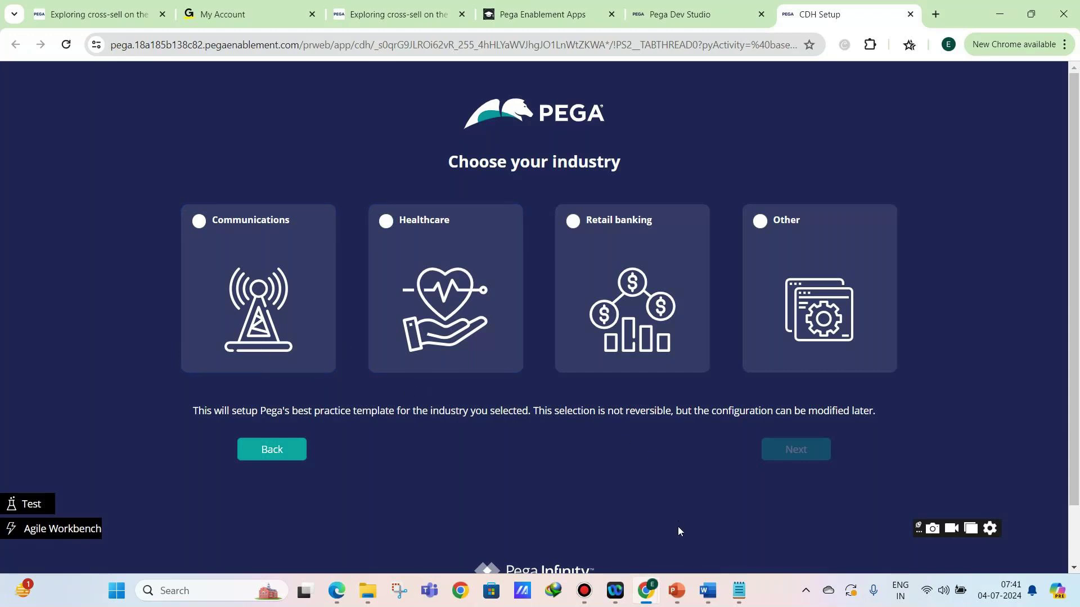
Switch to the PEGA_PCDC-Day 3.pptx presentation in PowerPoint and go to the Environment Setup slide
mouse_move(678, 582)
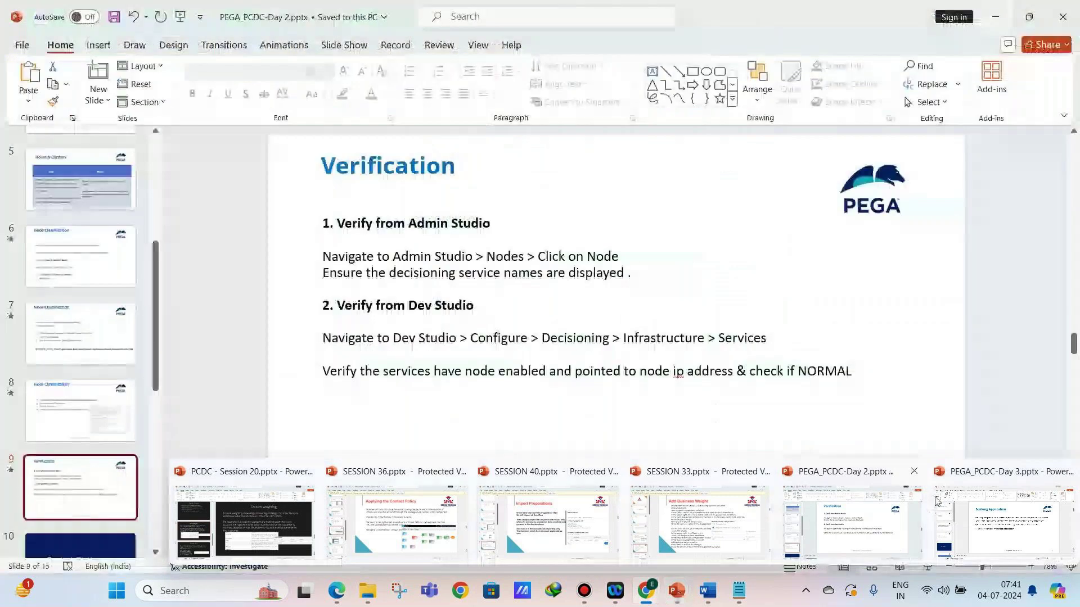
click(1004, 520)
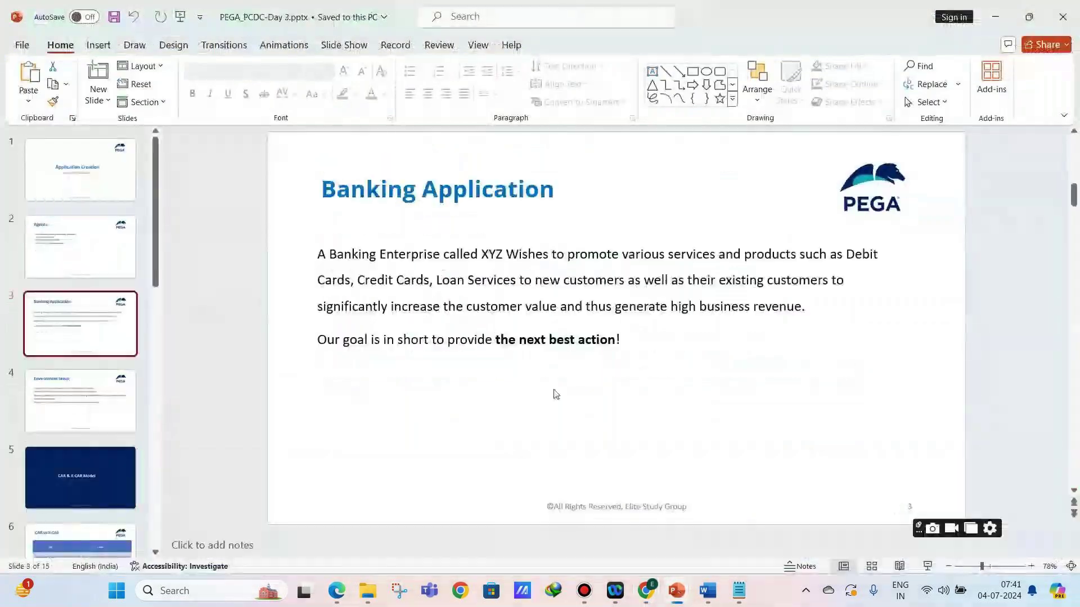
click(104, 421)
click(82, 484)
scroll(79, 374, down, 2)
scroll(77, 373, down, 1)
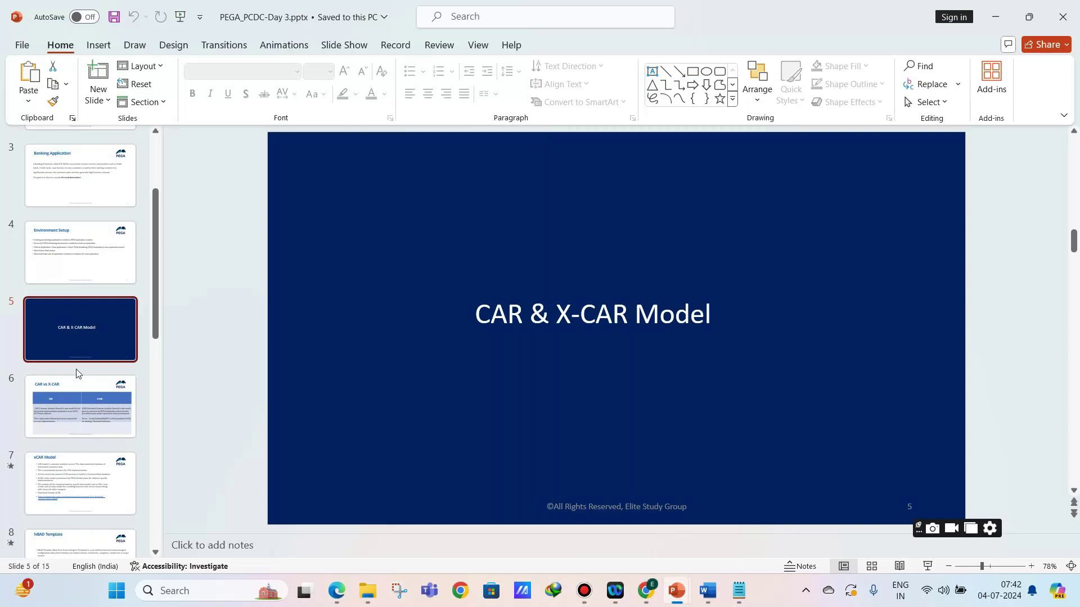
click(77, 264)
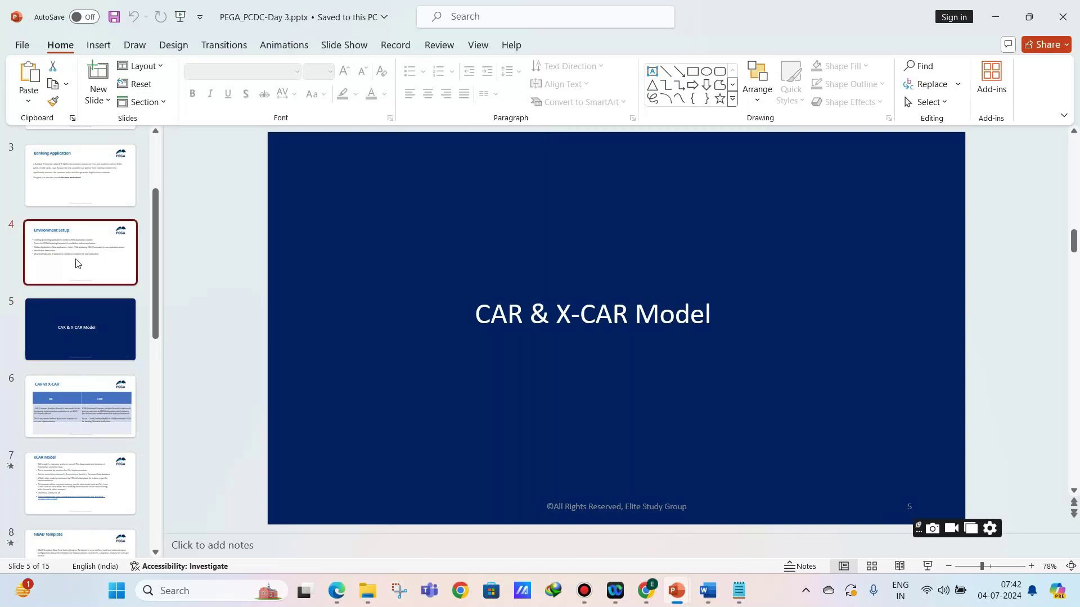
Go to the CAR & X-CAR Model slide, and mute the last listed participant in the GoTo Meeting window before returning to the presentation
click(62, 312)
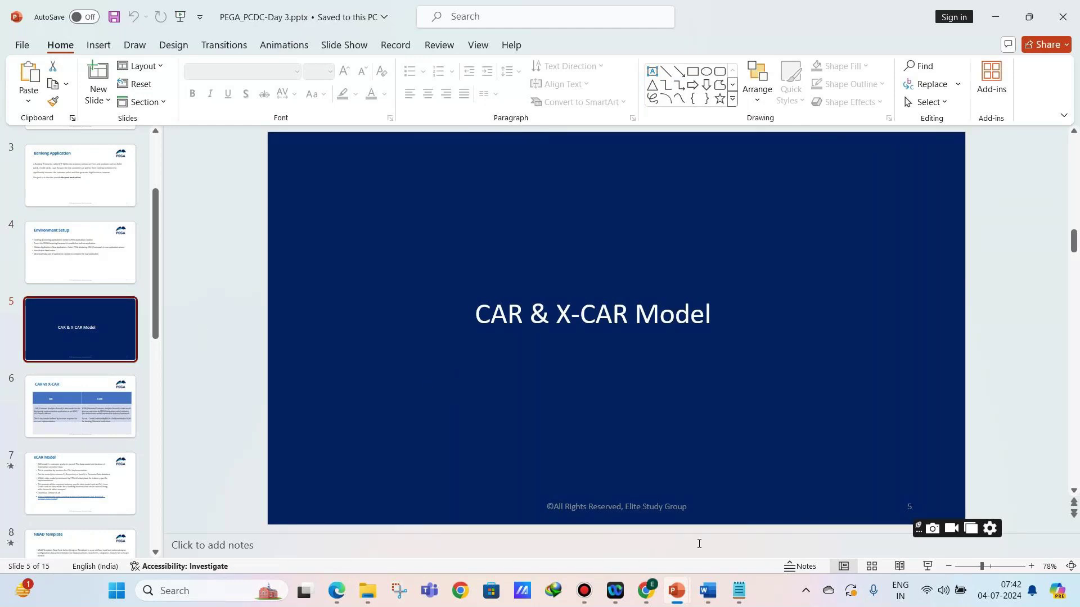
mouse_move(645, 590)
click(646, 548)
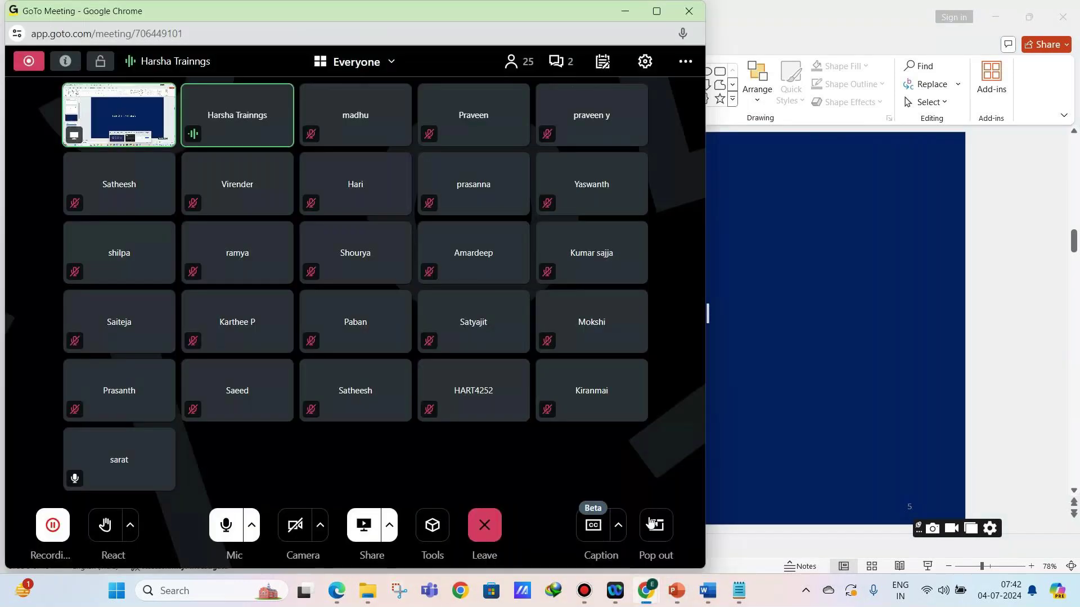
click(164, 440)
click(158, 483)
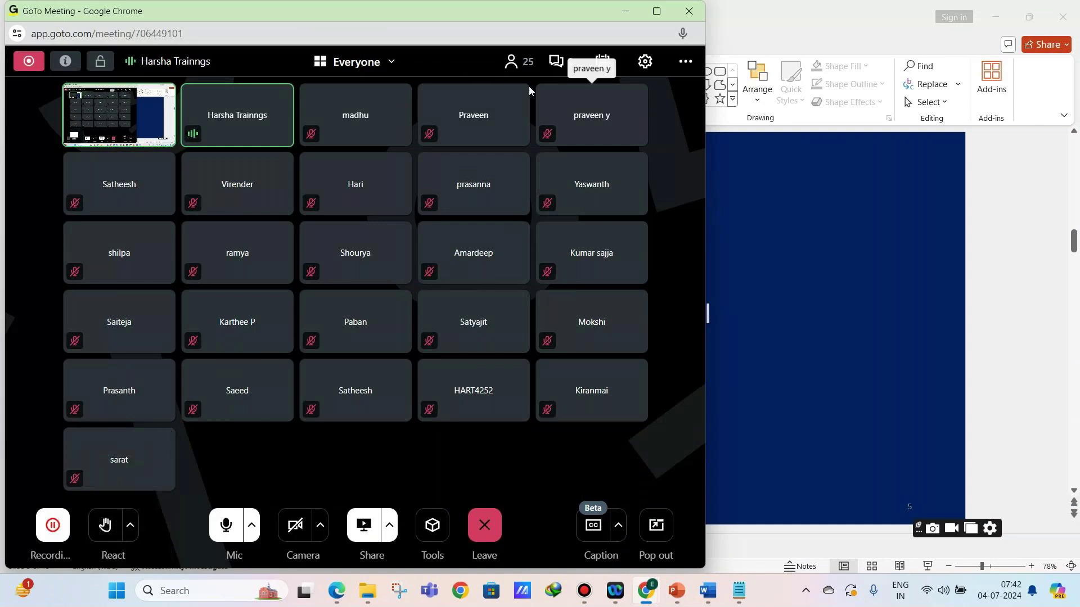
click(621, 16)
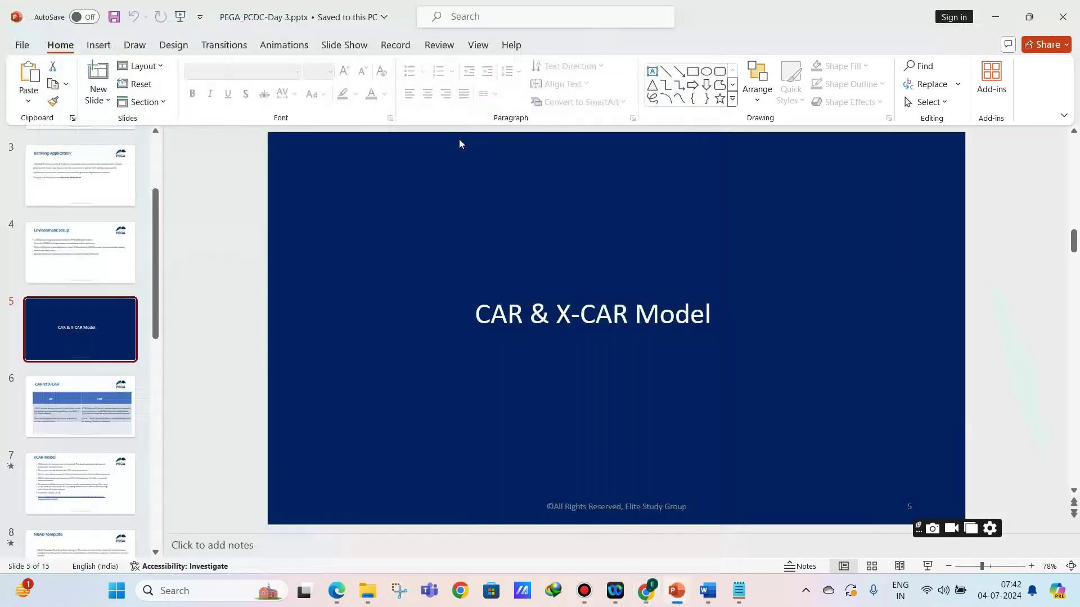
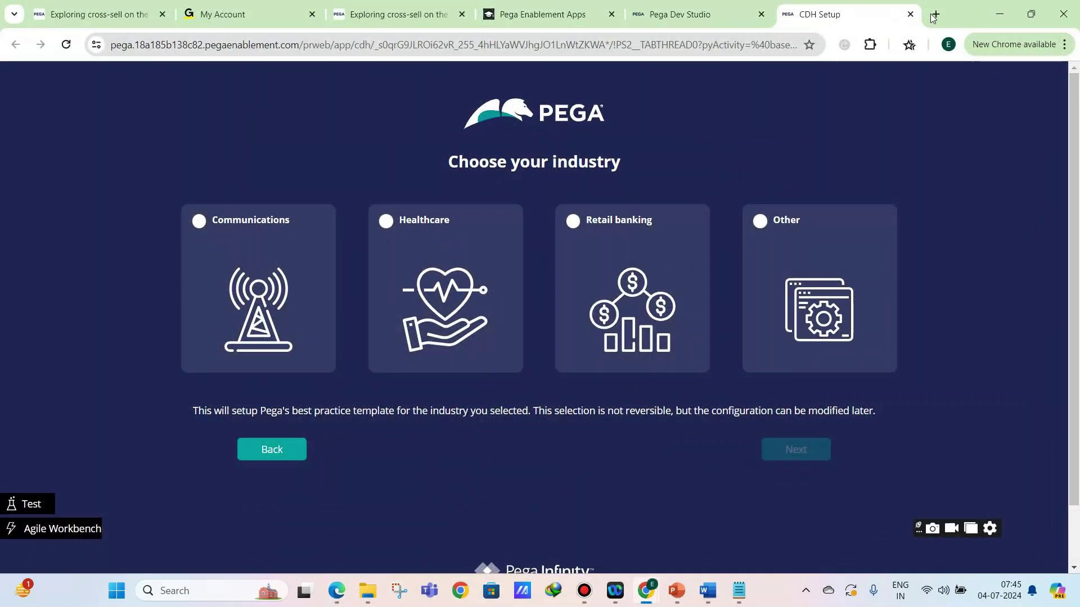
Search the web in a new Chrome tab for "car model for banking pega" and open the 1:1 Financial Services Data Model result
text(ca)
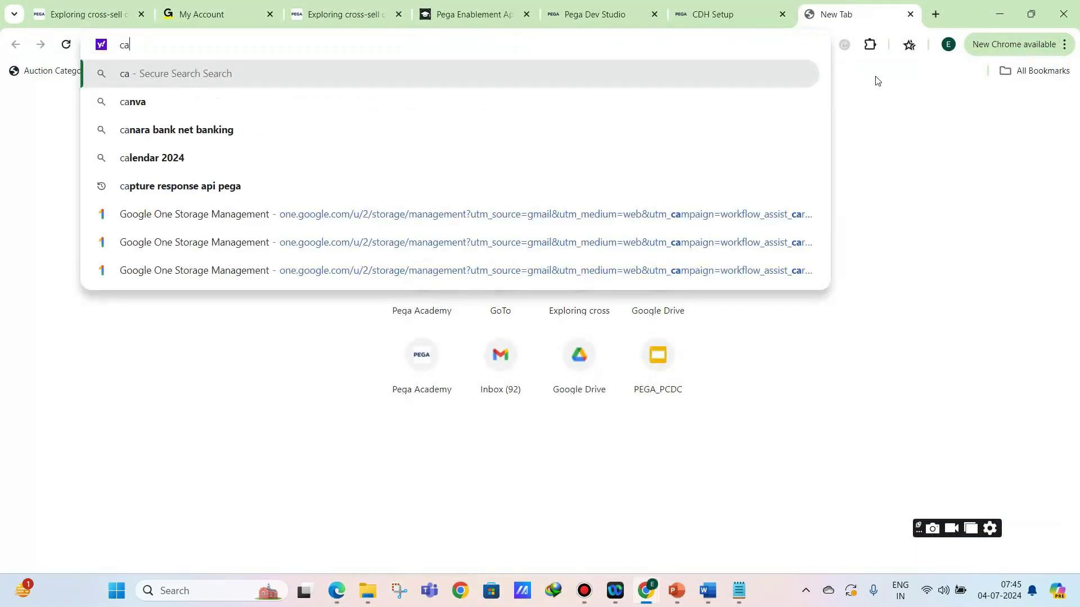
text(r model for )
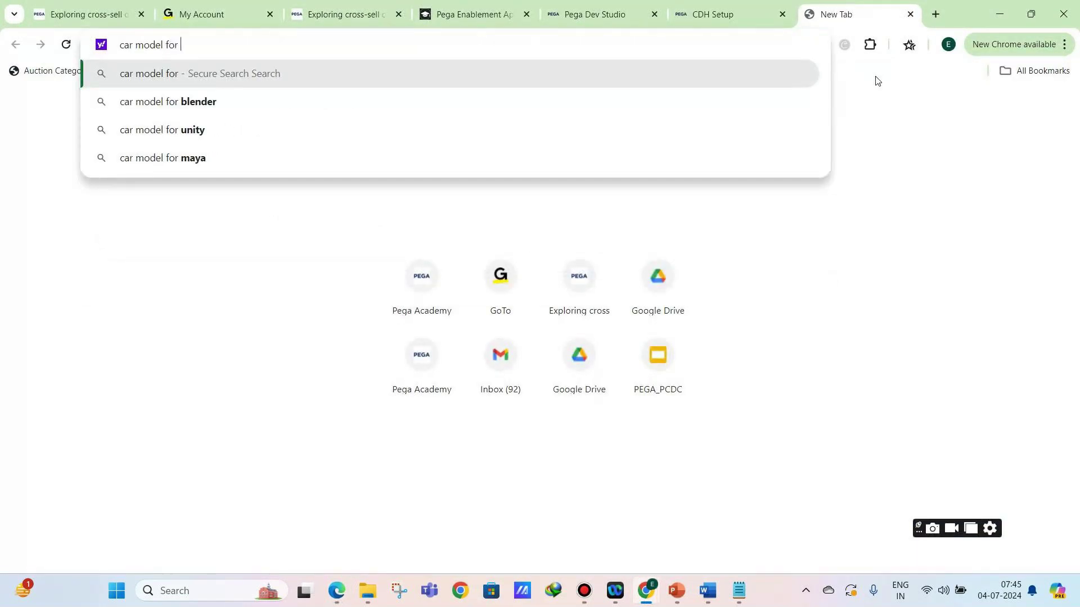
text(banking pega)
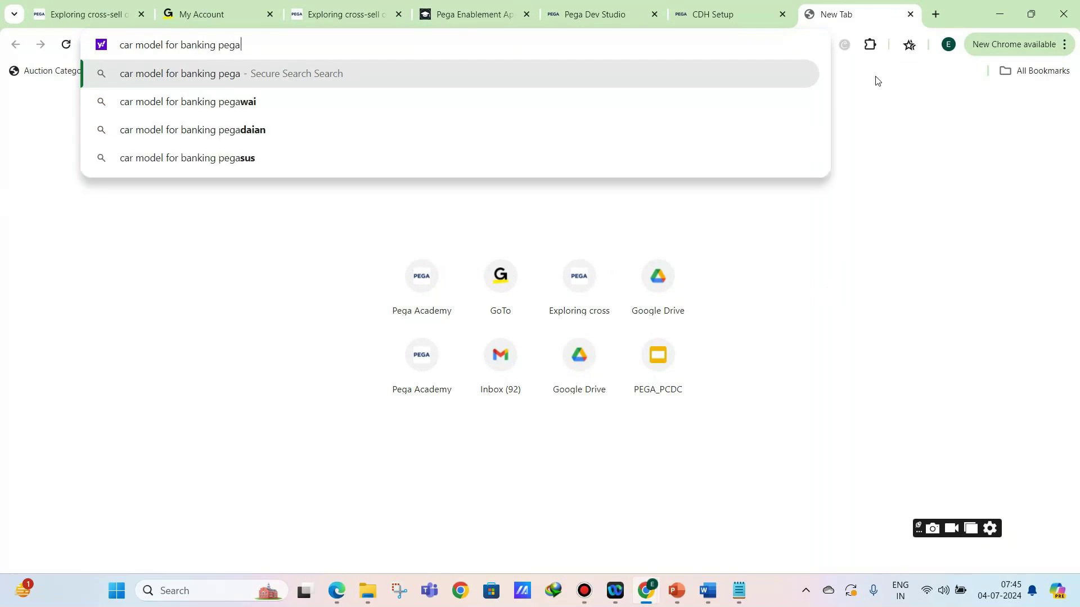
key(Return)
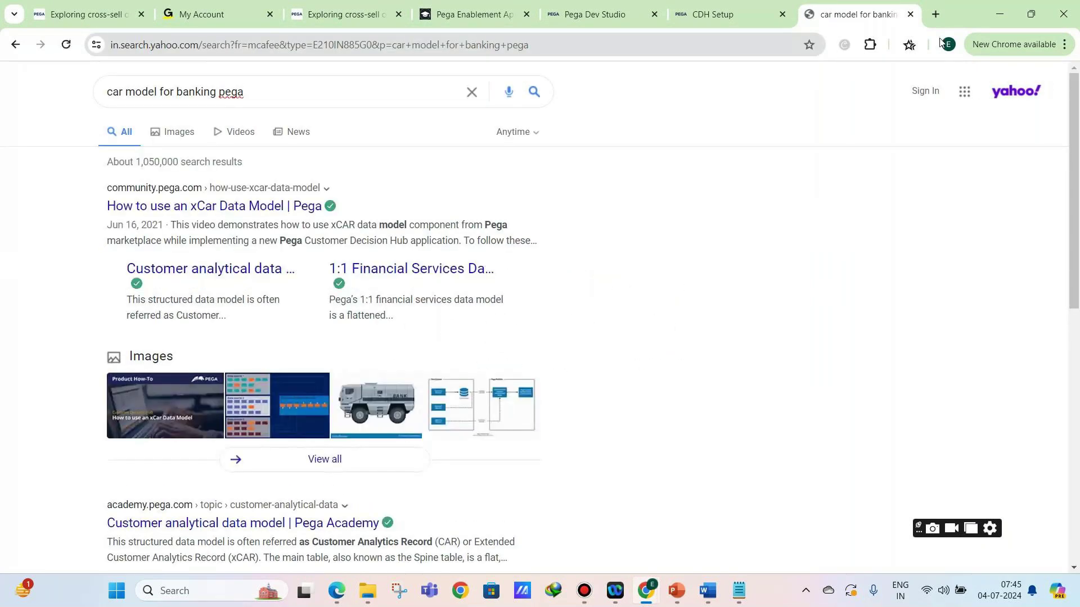
scroll(542, 278, down, 3)
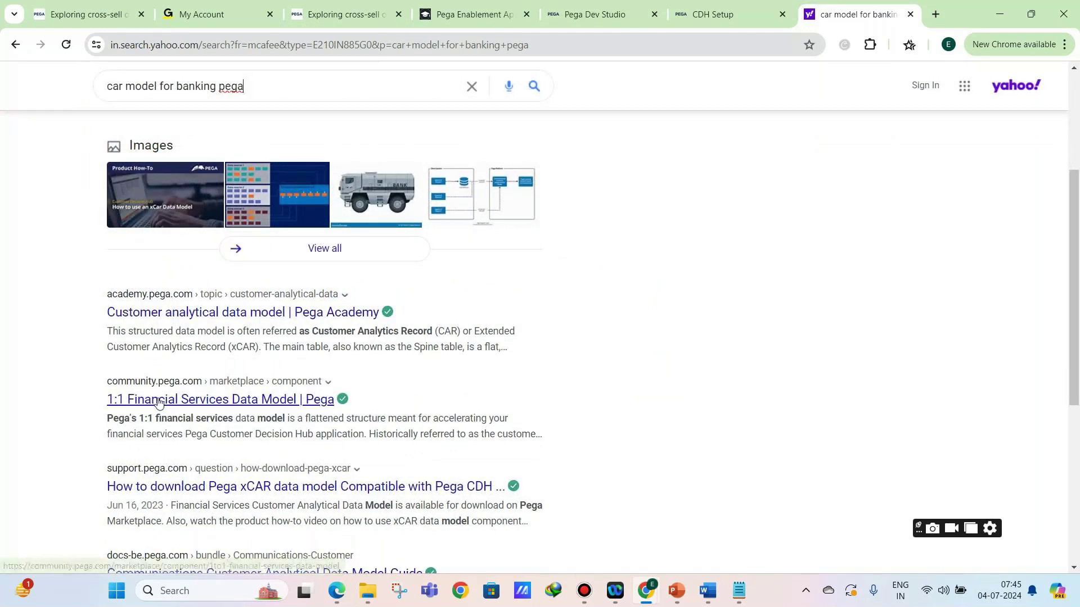
click(242, 400)
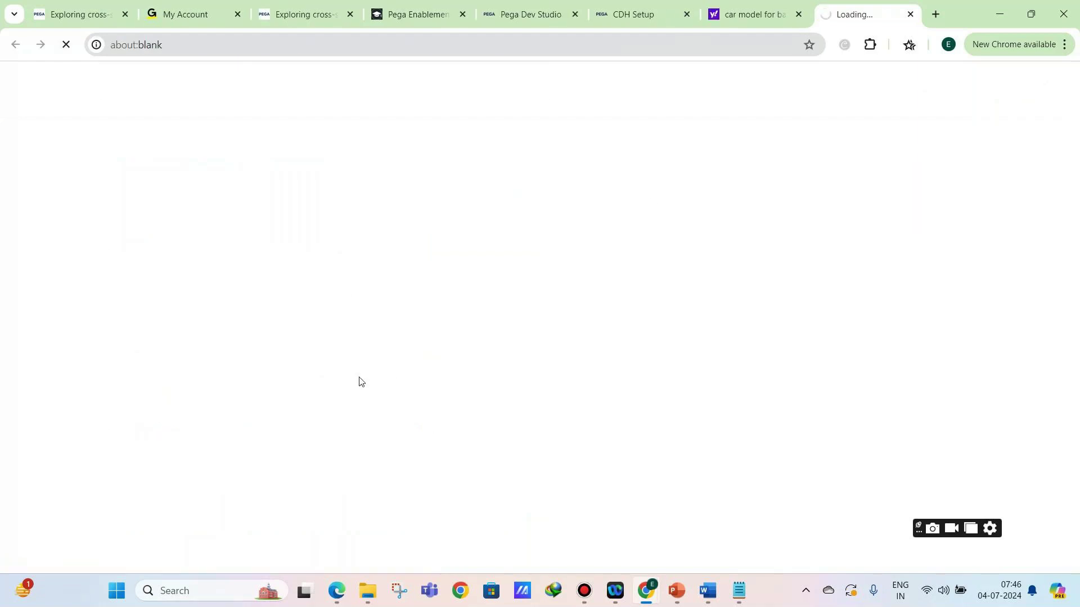
click(750, 13)
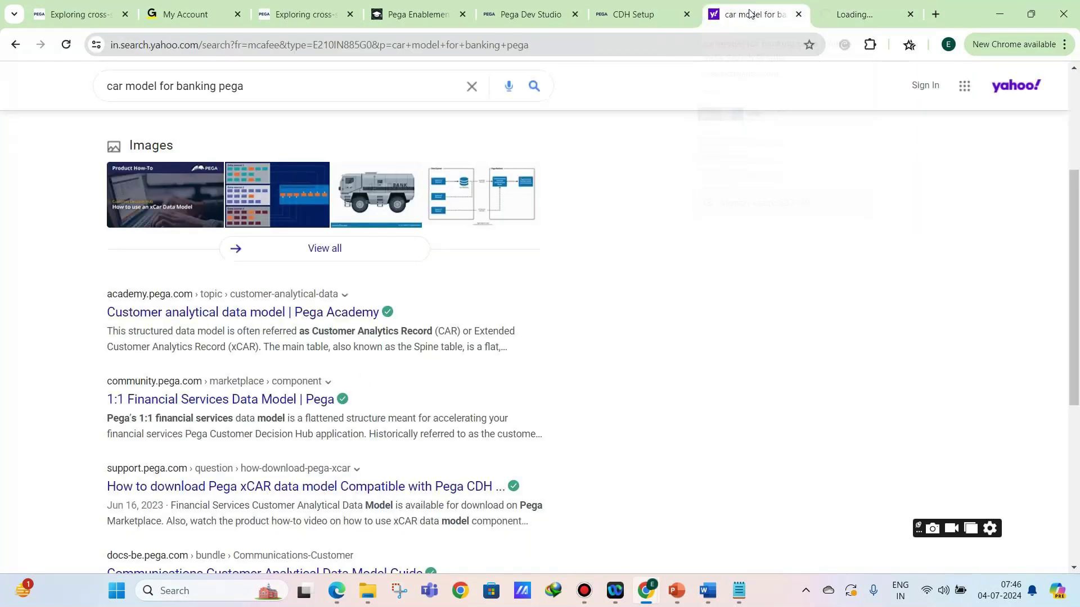
click(834, 20)
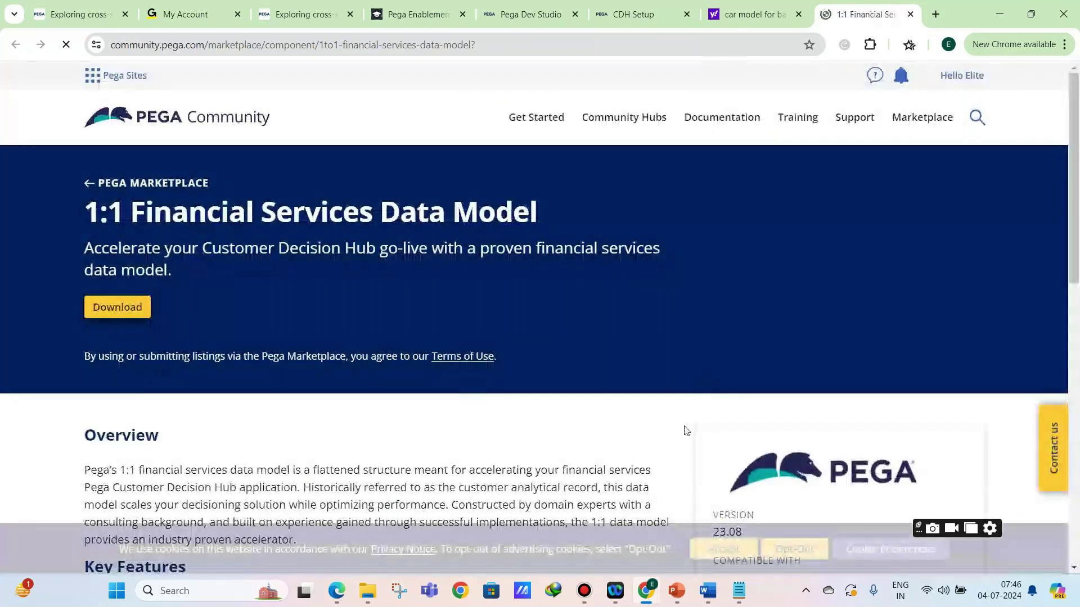
Examine the data model's overview, key features and resources, highlighting the business friendly properties and defined data table entries
scroll(591, 397, down, 5)
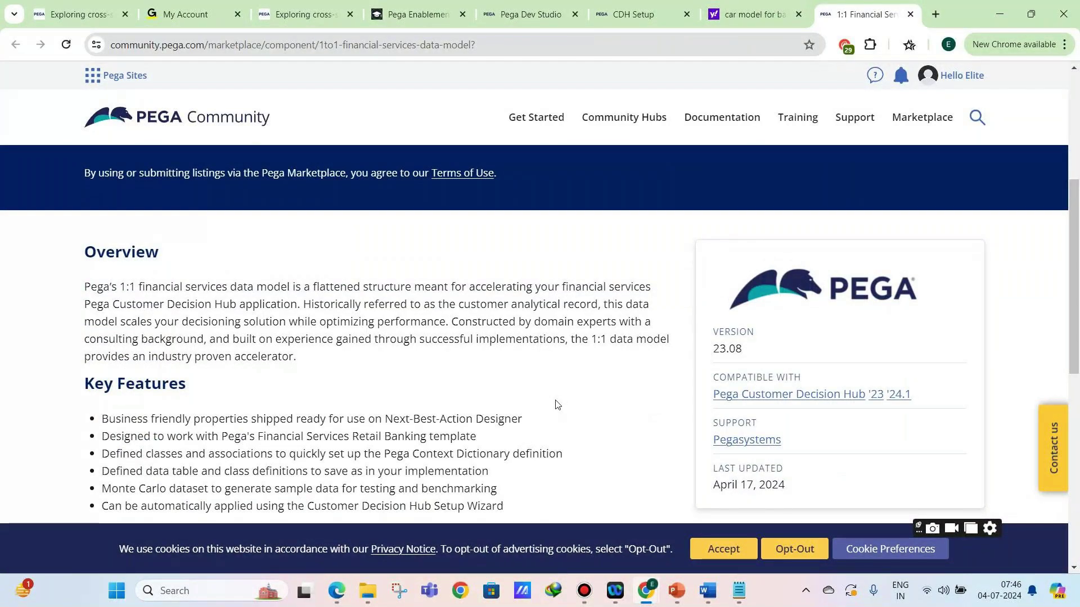
scroll(556, 404, down, 2)
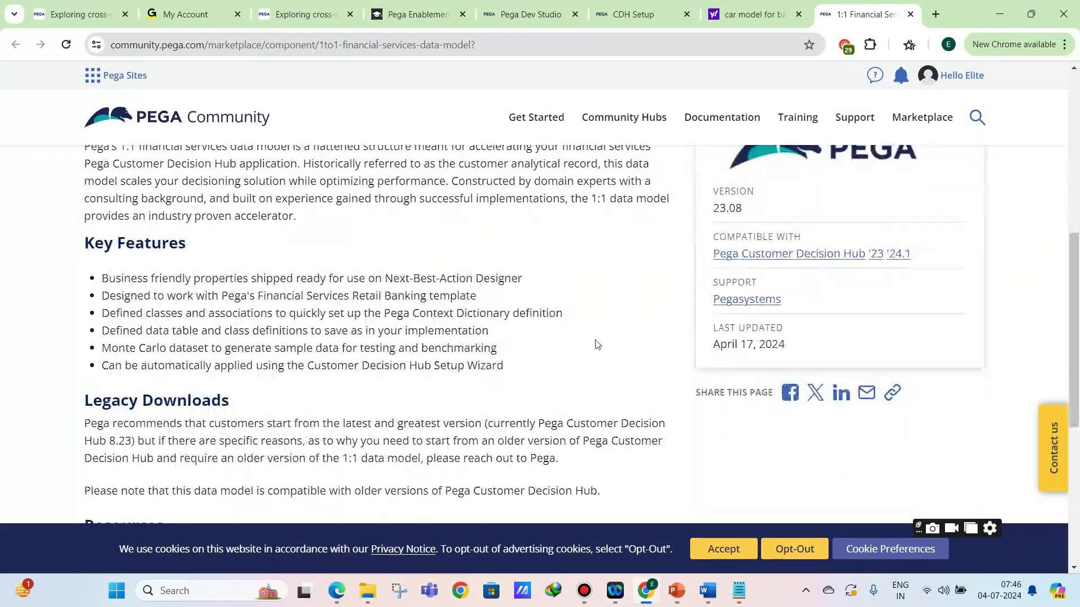
scroll(582, 333, down, 4)
scroll(581, 333, up, 3)
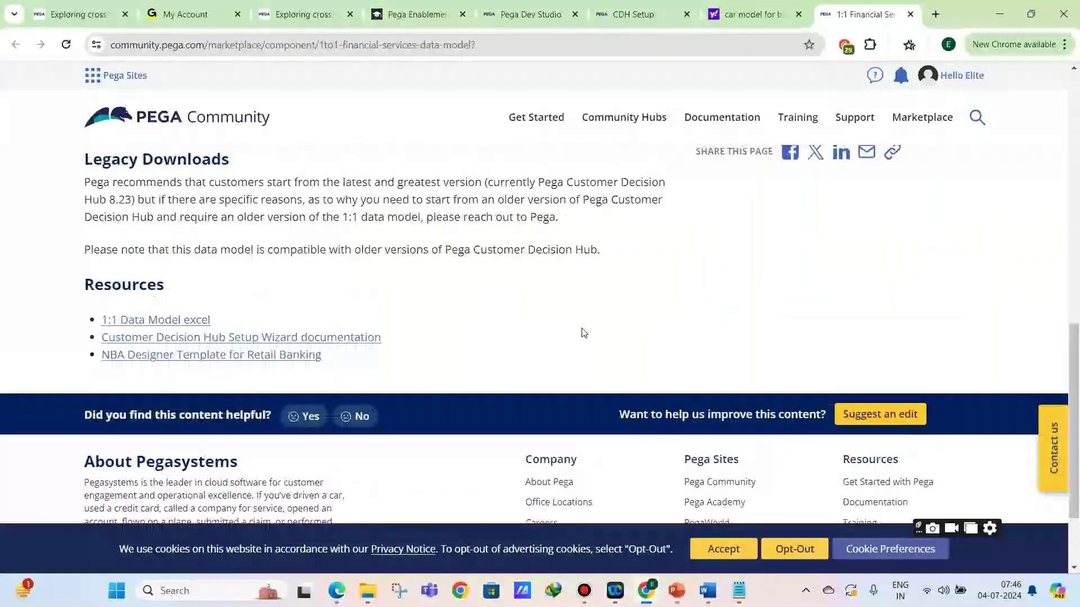
scroll(47, 423, up, 2)
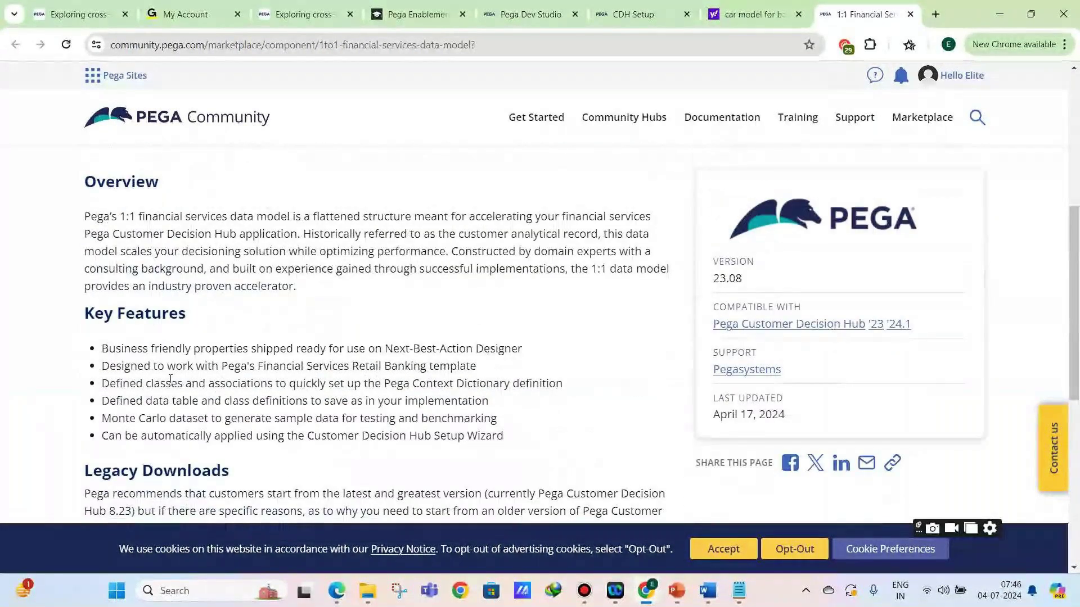
drag(108, 348, 523, 349)
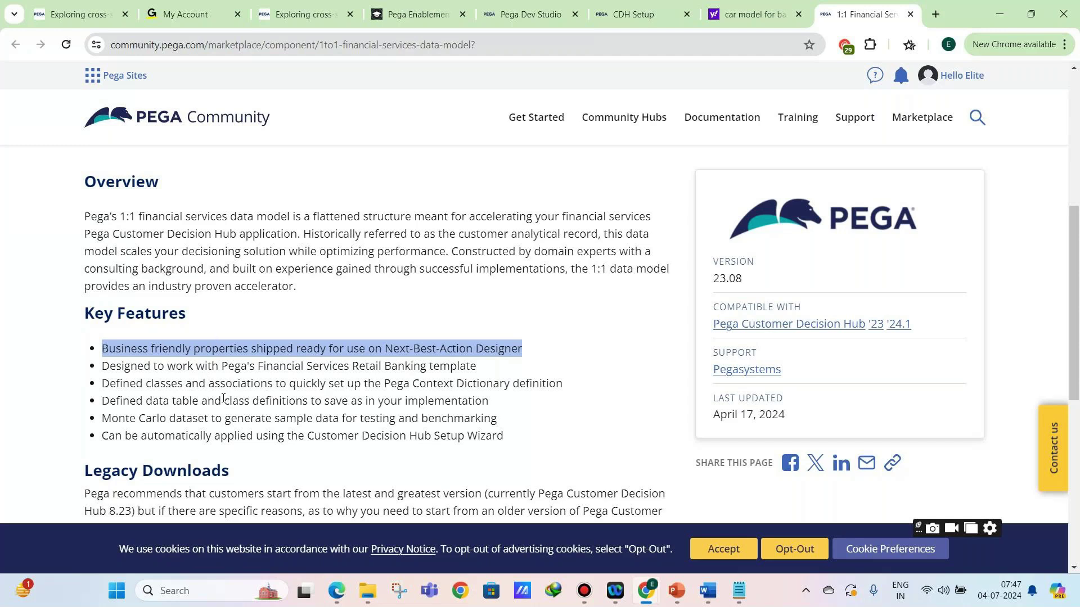
drag(198, 403, 105, 402)
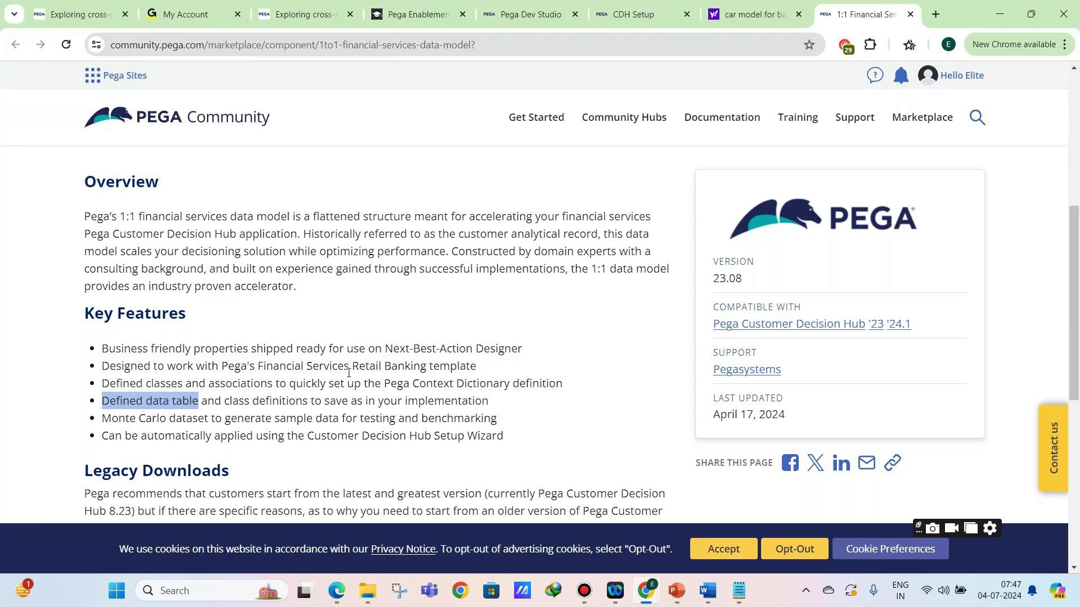
scroll(299, 396, down, 1)
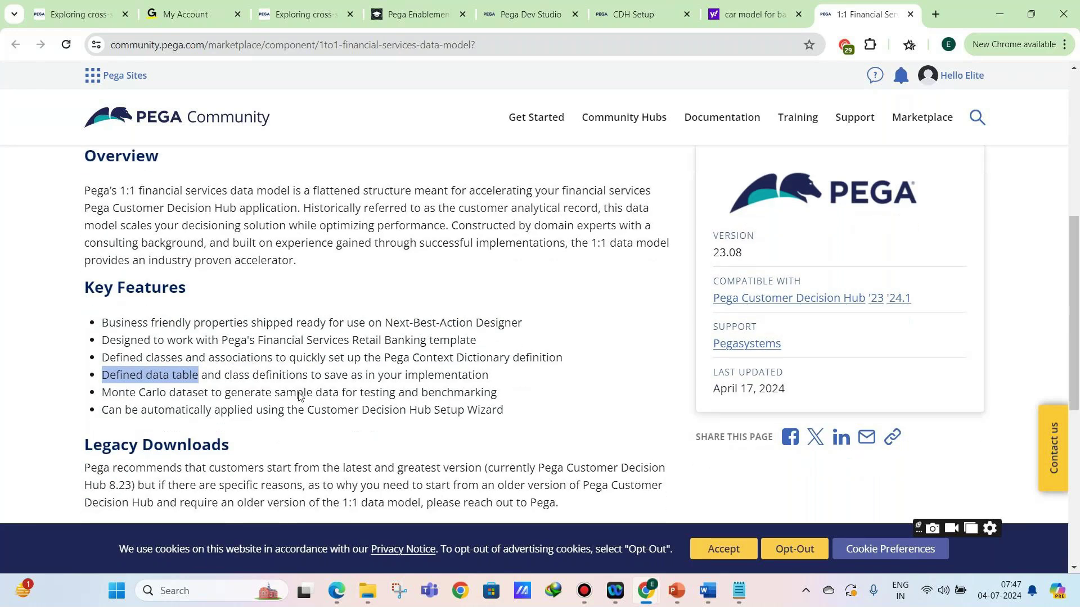
scroll(298, 395, down, 3)
Download the 1:1 Financial Services Data Model, agreeing to the Pega Marketplace Terms of Use
scroll(299, 395, up, 8)
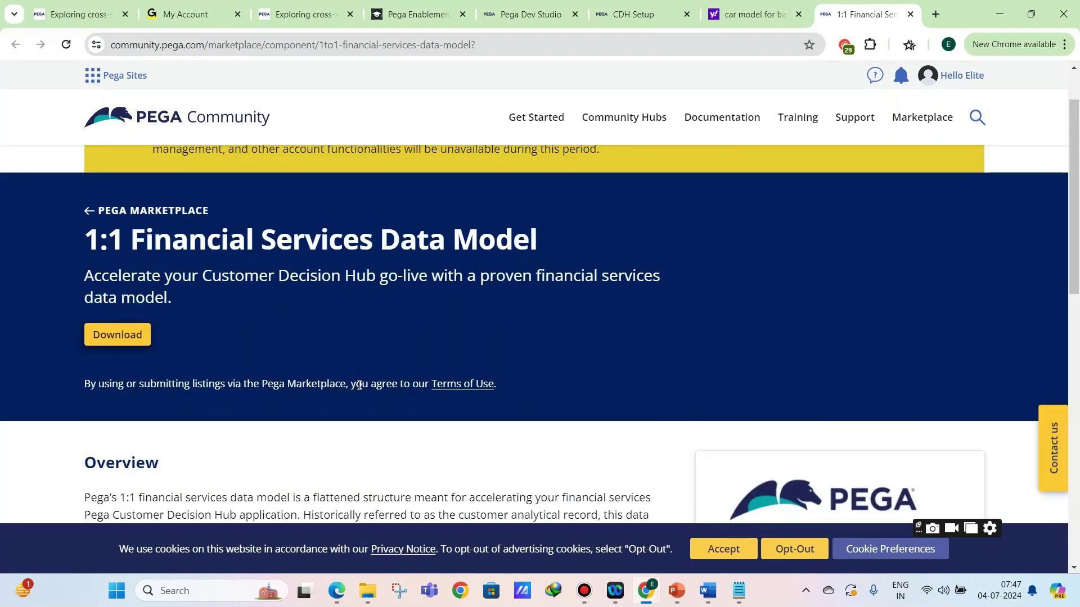
click(97, 345)
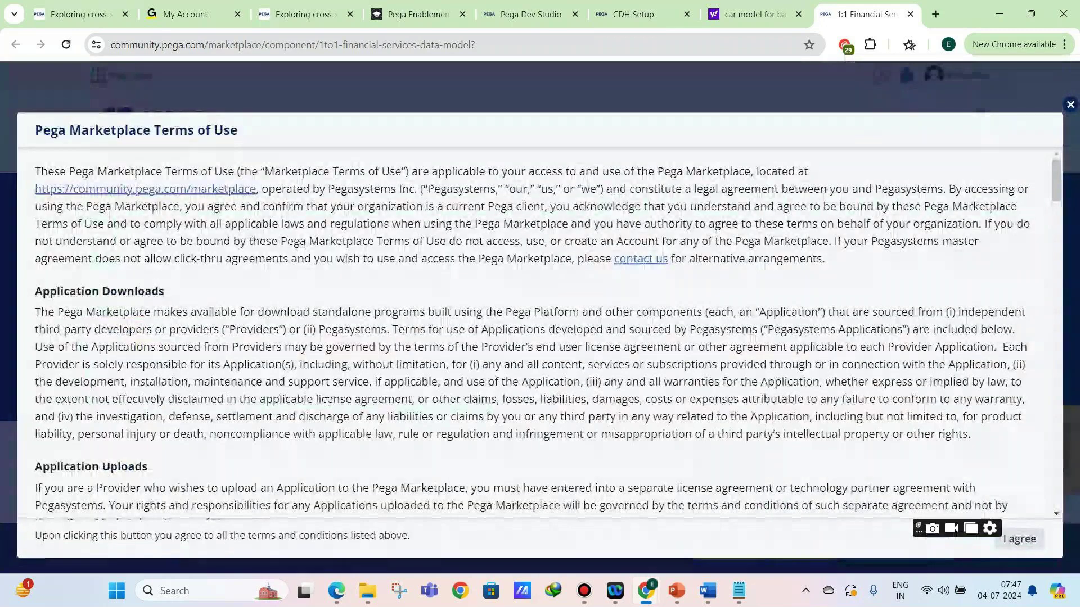
scroll(327, 343, down, 5)
scroll(327, 344, down, 1)
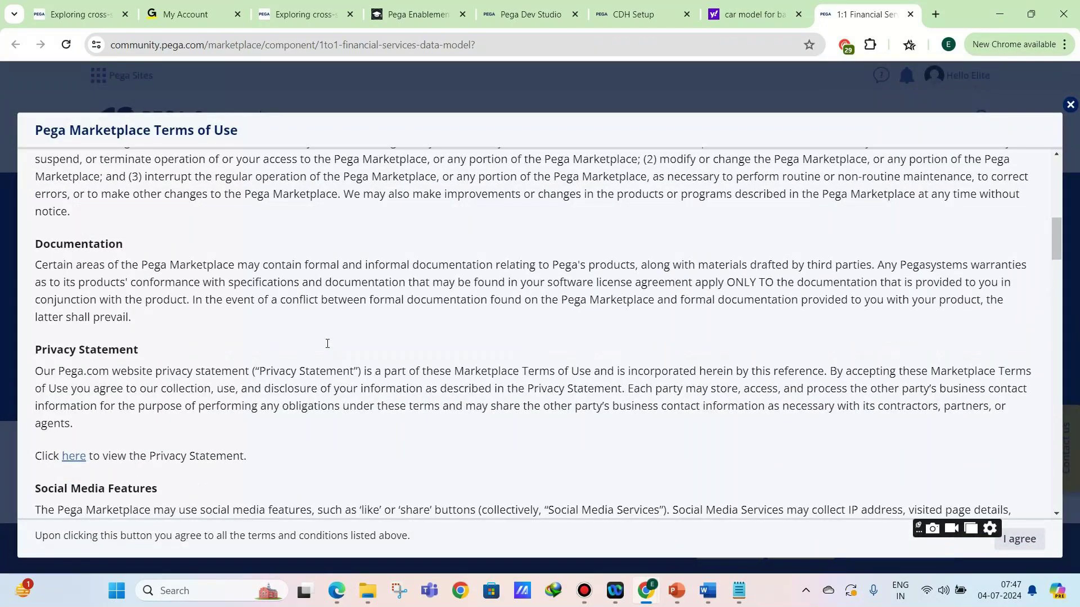
scroll(327, 344, down, 10)
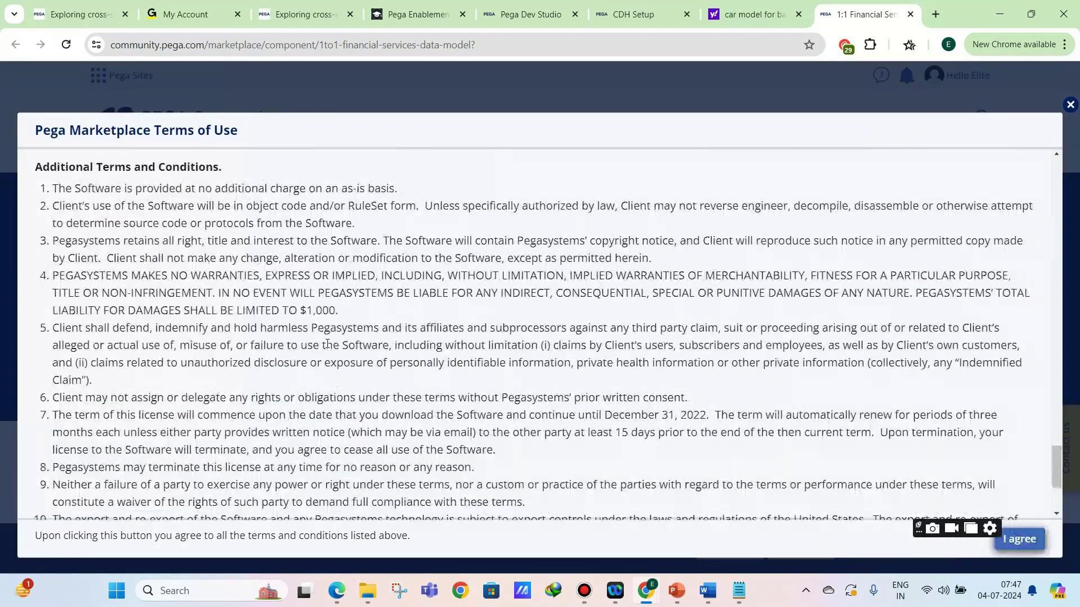
scroll(327, 343, down, 6)
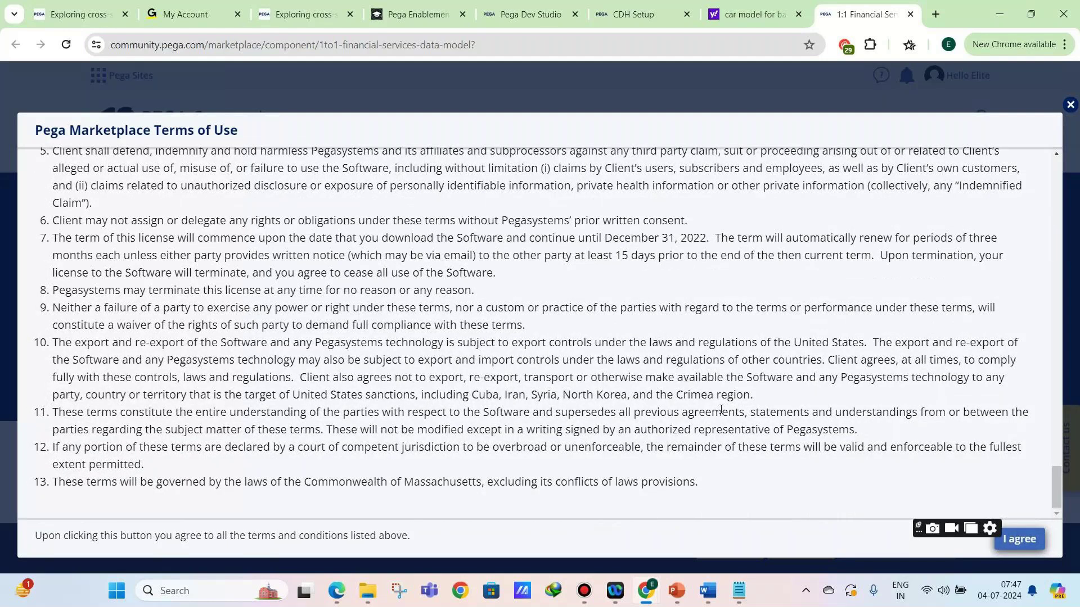
click(1019, 538)
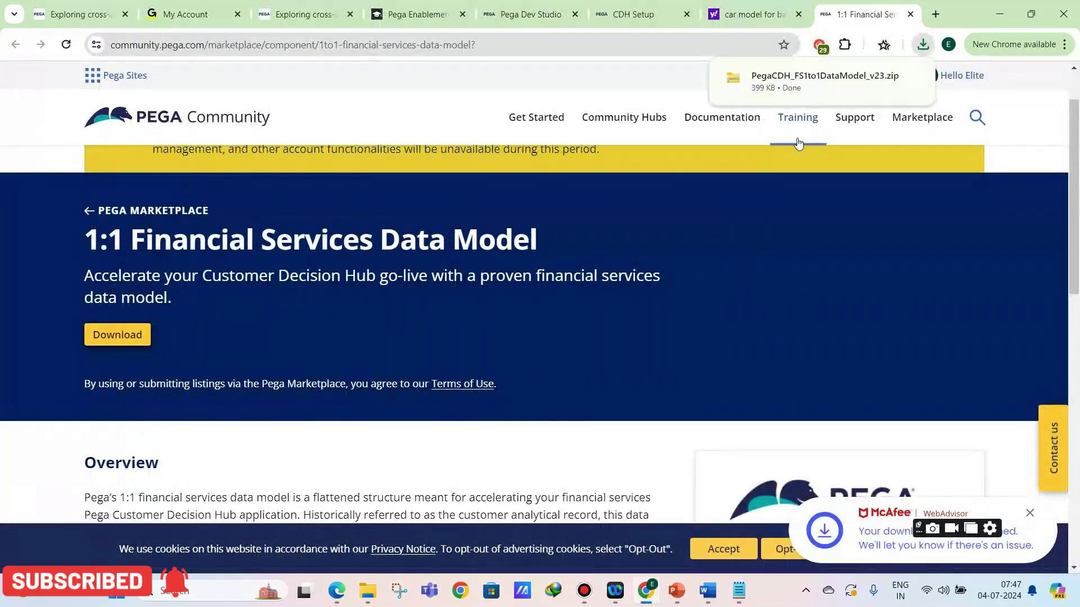
mouse_move(798, 117)
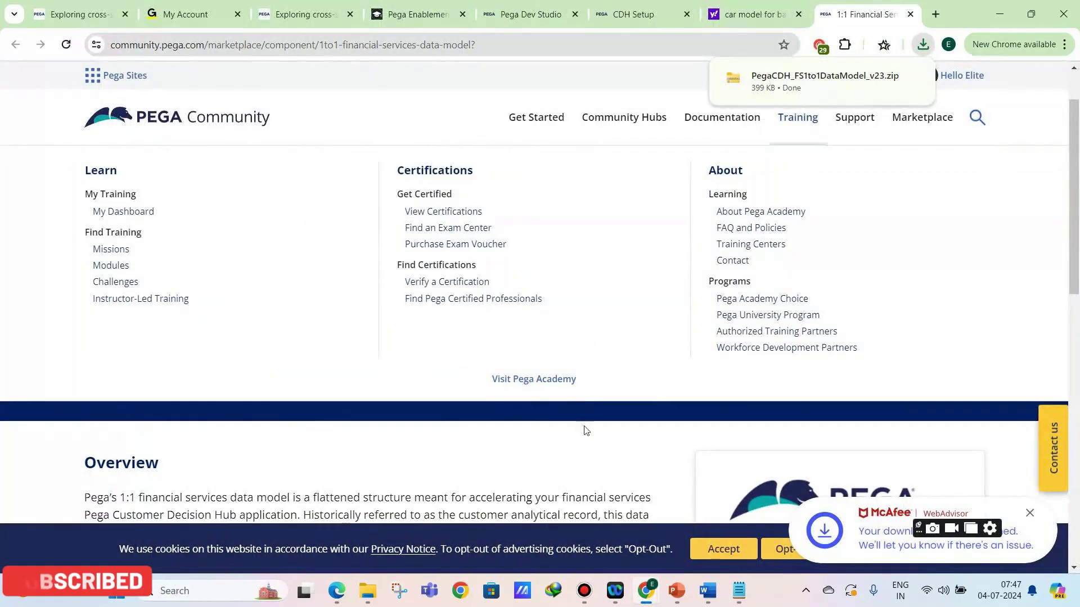
scroll(544, 359, down, 3)
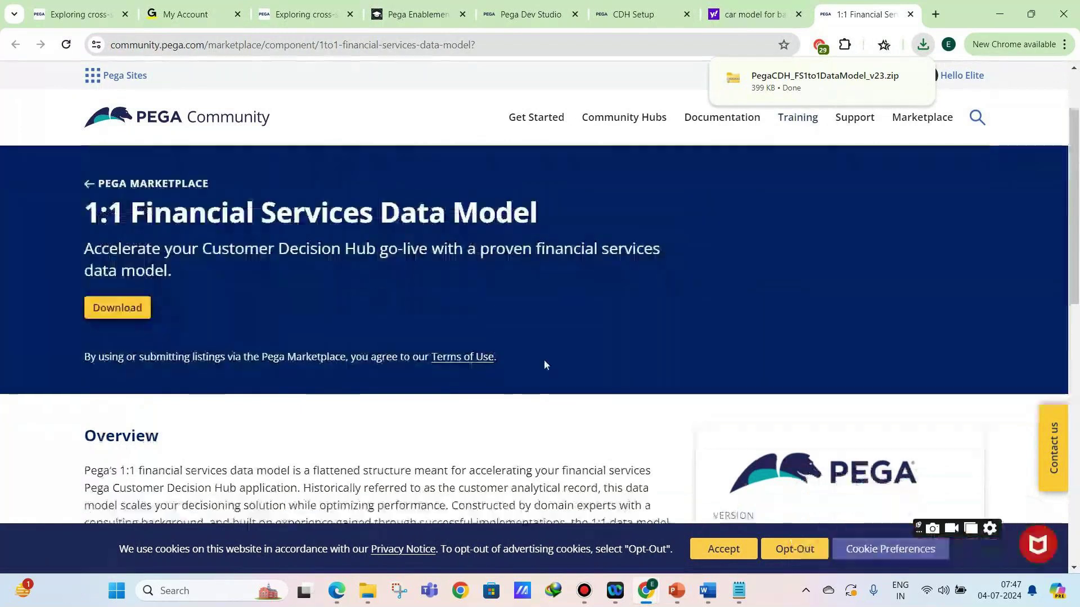
Check the industry choices in the CDH Setup Wizard and search the web for "car model for telecom pega"
click(625, 14)
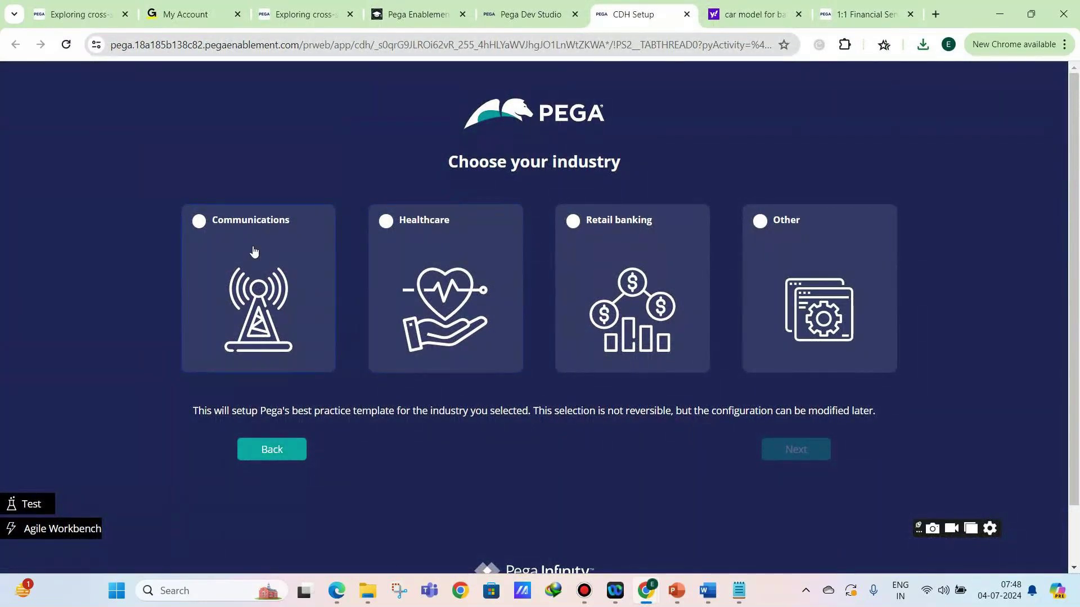
click(759, 8)
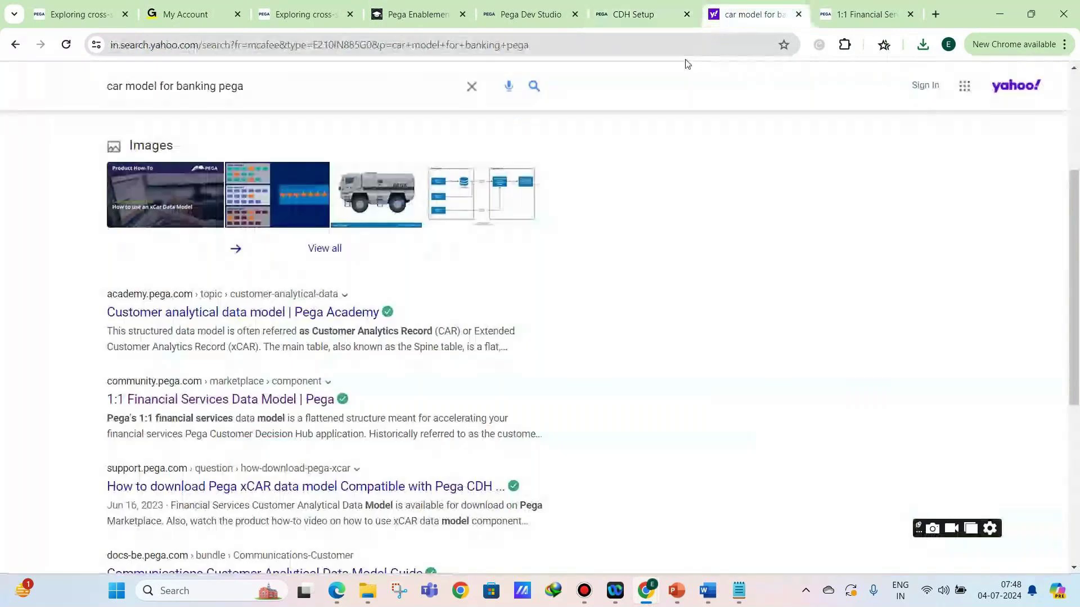
click(680, 44)
text(car model fr)
key(BackSpace)
text(or telecom )
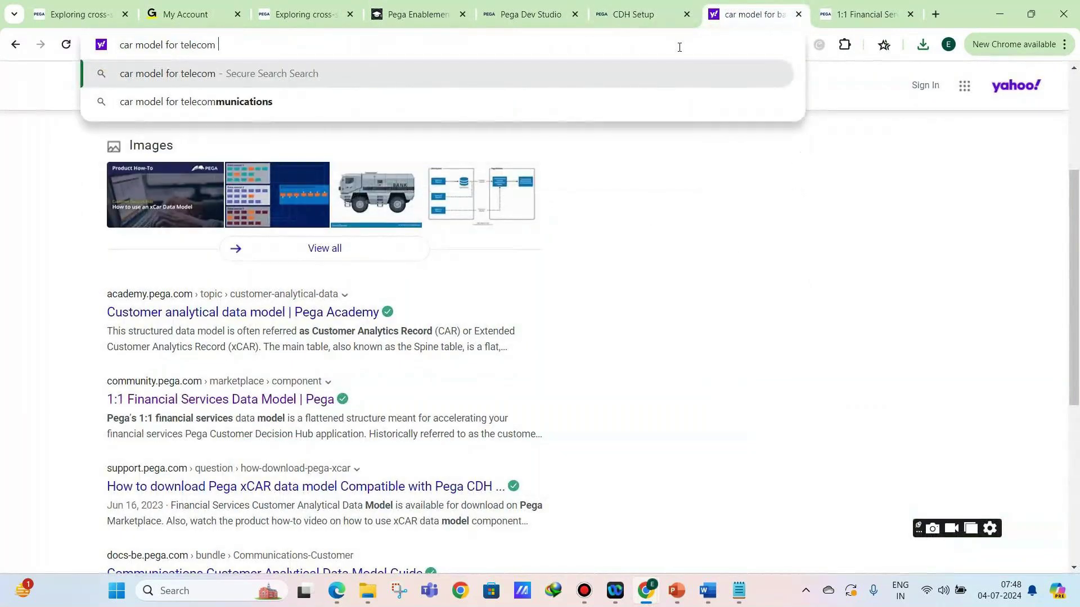
text(pega)
key(Return)
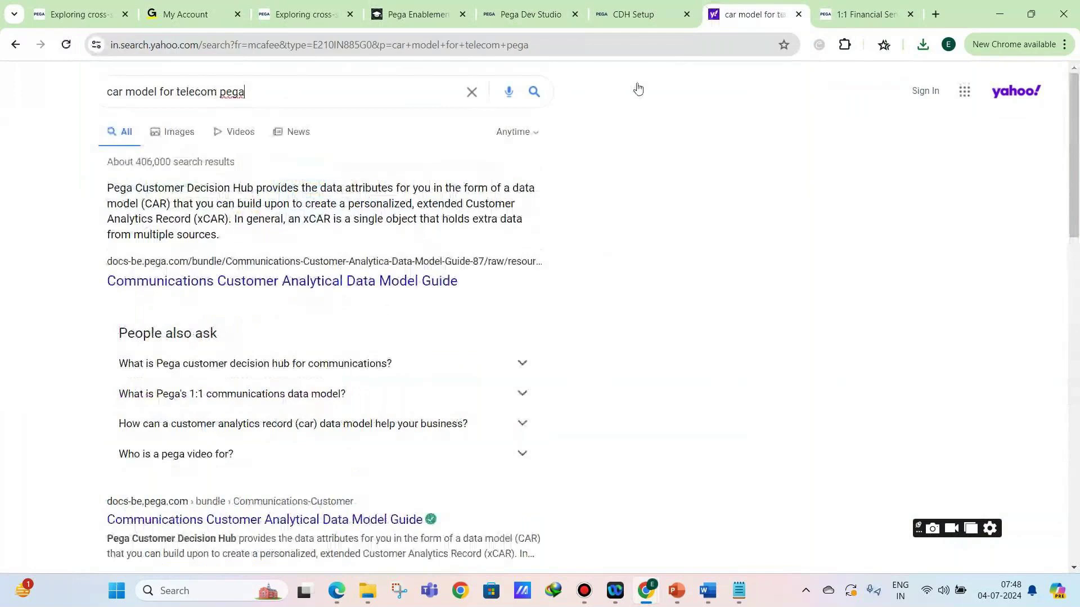
Open the 1:1 Communications Data Model page from the search results and review its overview and key features
scroll(506, 169, down, 5)
scroll(304, 252, down, 9)
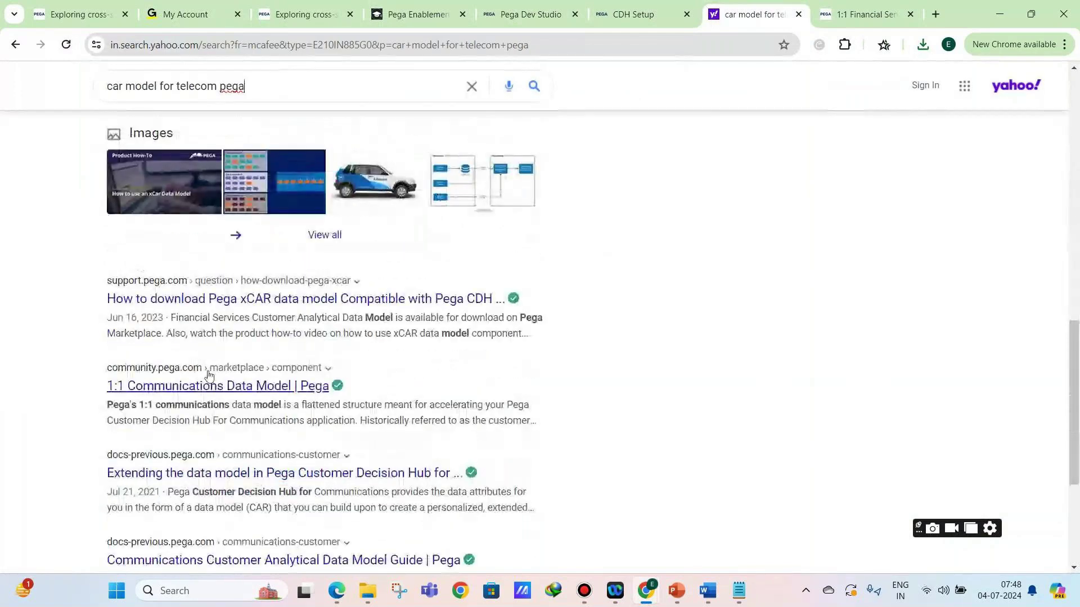
click(212, 386)
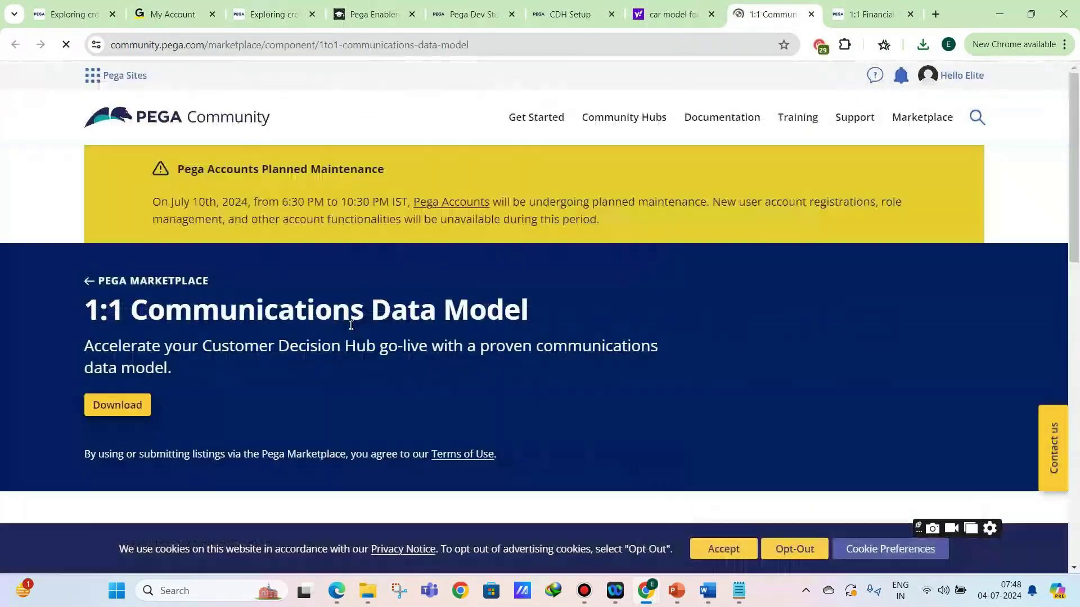
scroll(351, 325, down, 4)
scroll(535, 220, down, 2)
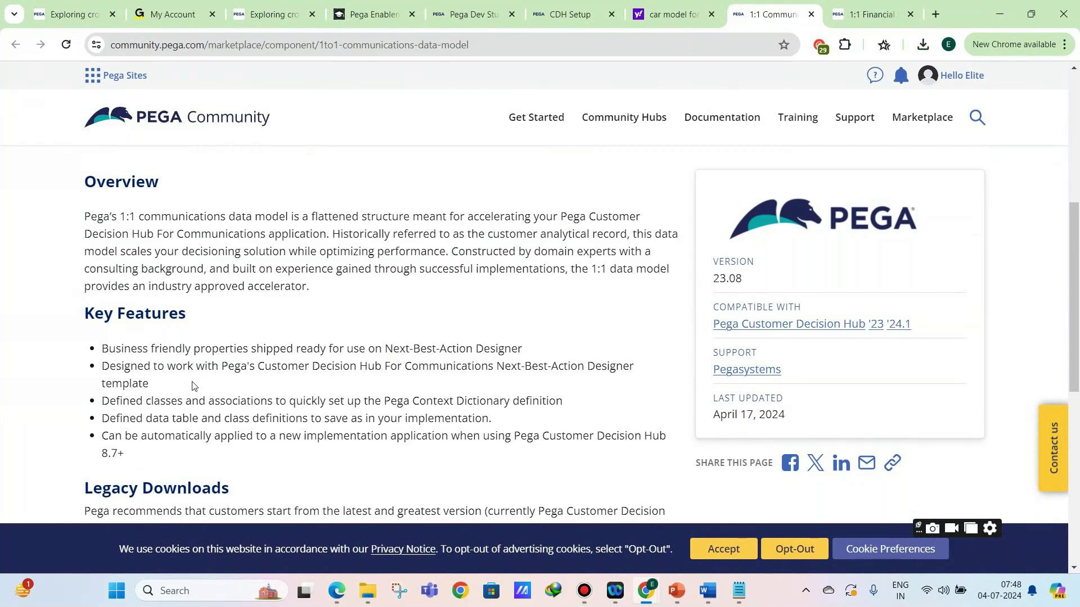
Examine the overview, key features and legacy download notes of the 1:1 Communications Data Model, highlighting the classes and business friendly properties entries
drag(146, 401, 179, 402)
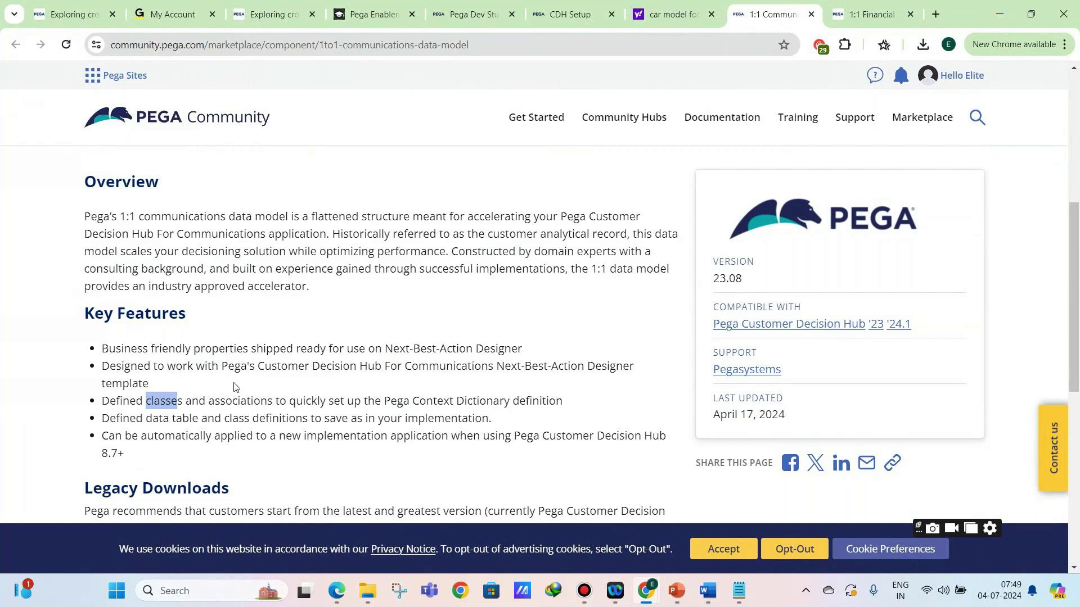
scroll(524, 353, down, 2)
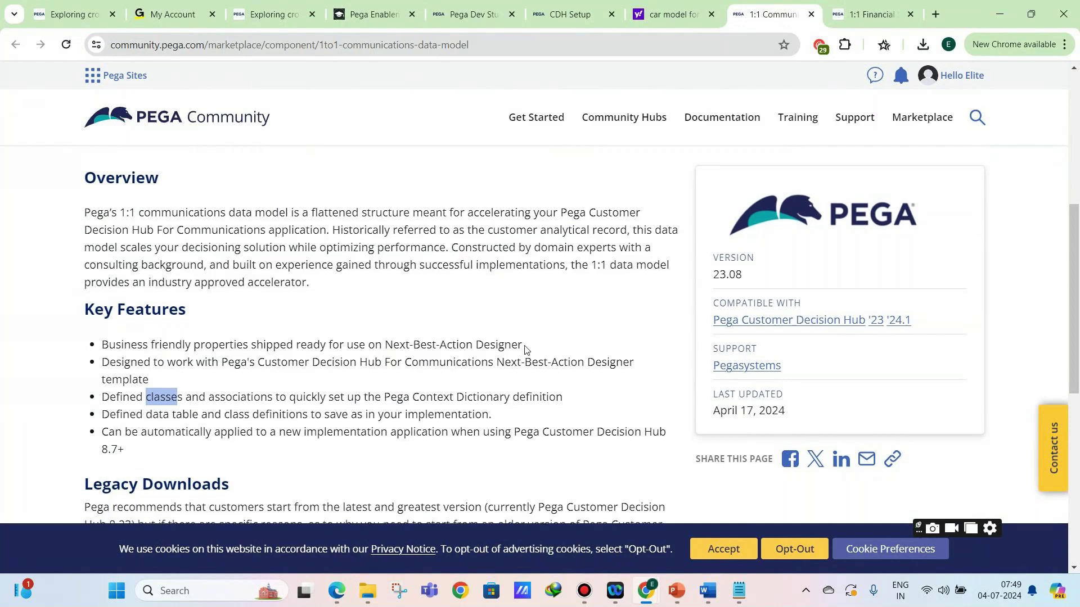
scroll(524, 349, up, 1)
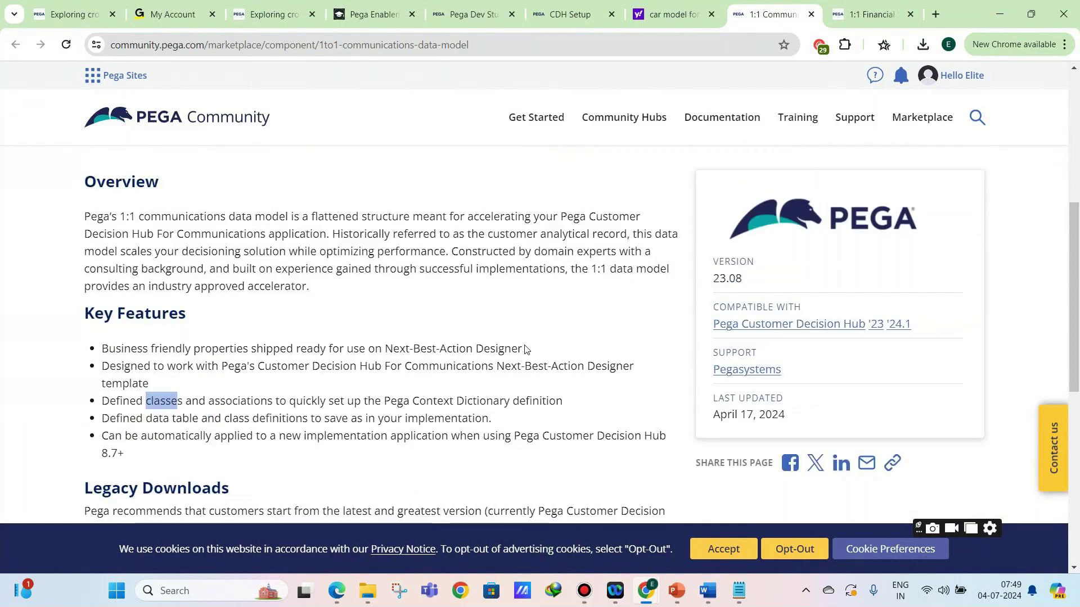
scroll(524, 349, down, 2)
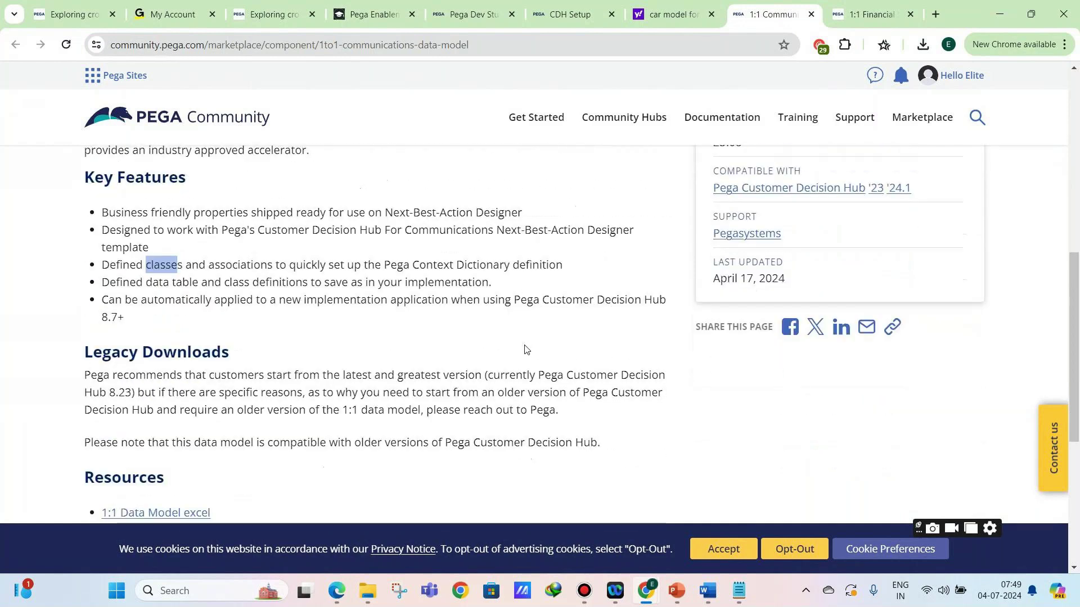
scroll(526, 349, up, 2)
scroll(524, 350, up, 5)
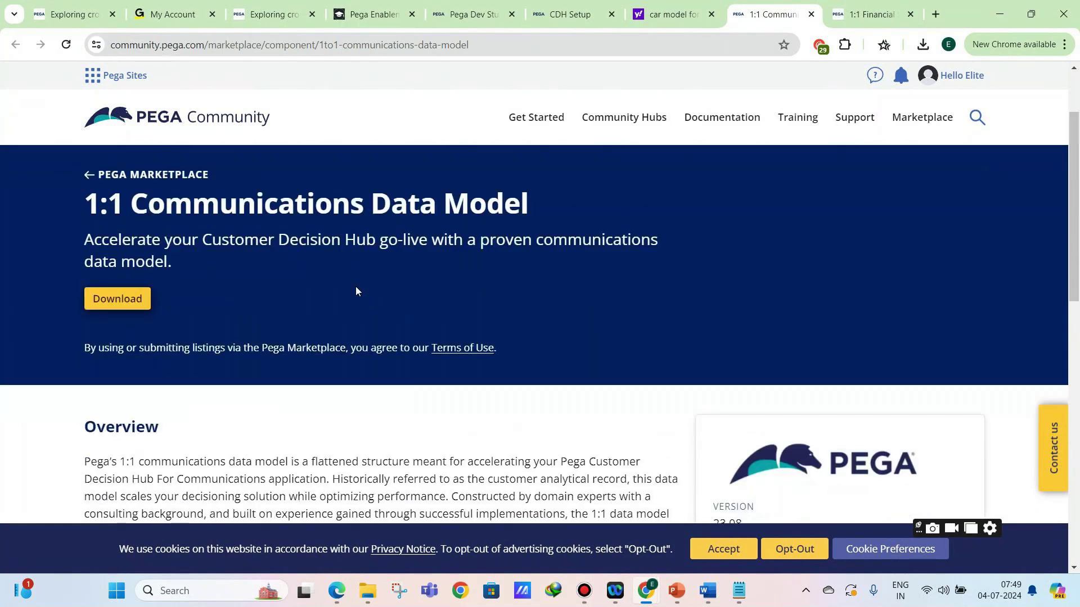
scroll(356, 291, down, 1)
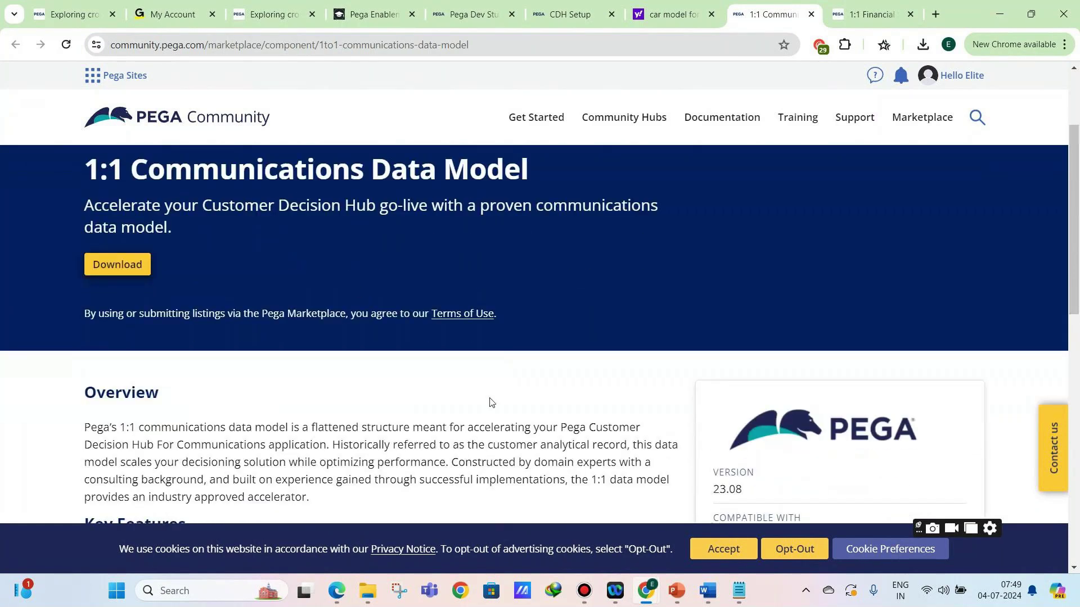
scroll(489, 402, down, 3)
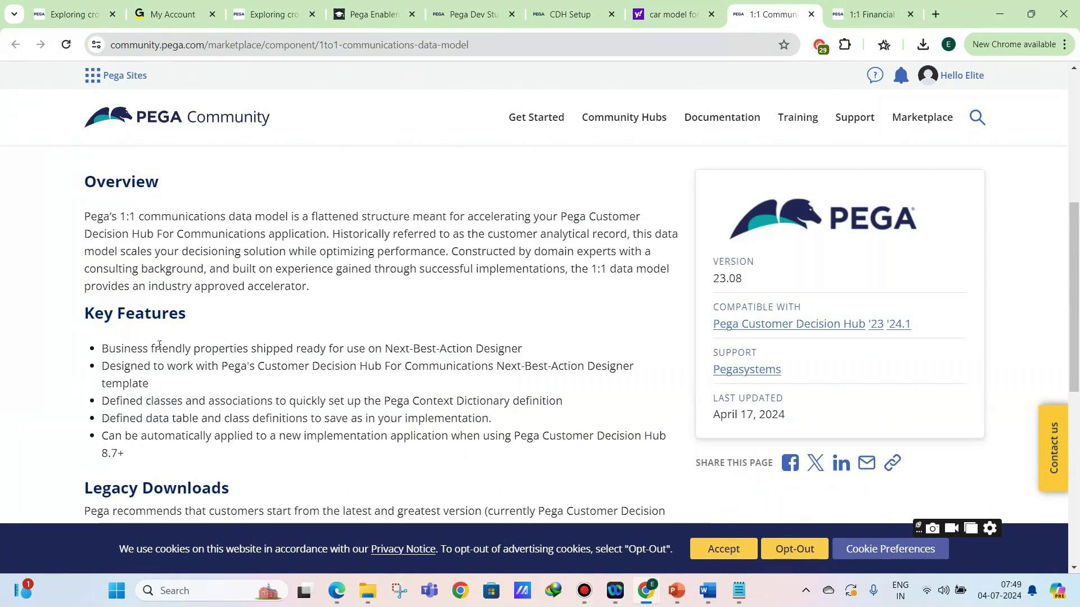
drag(160, 345, 219, 367)
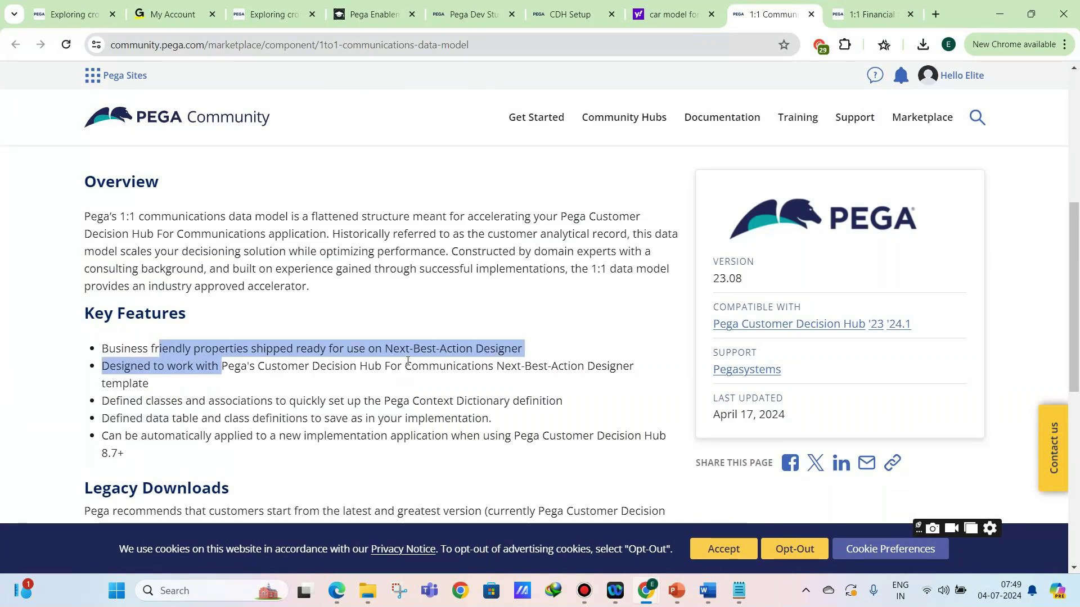
scroll(316, 397, up, 7)
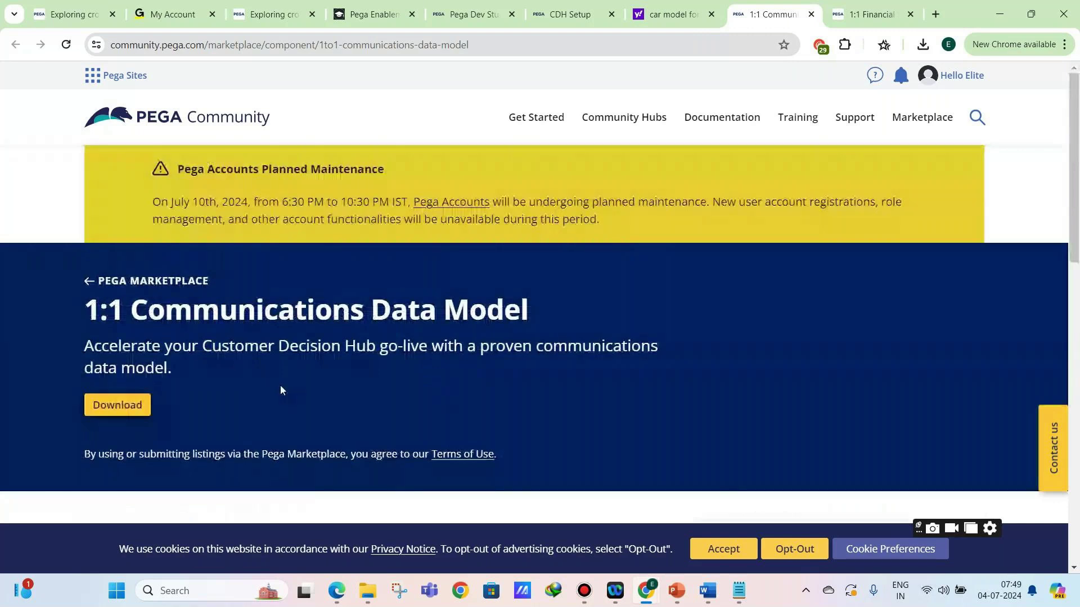
scroll(281, 389, down, 2)
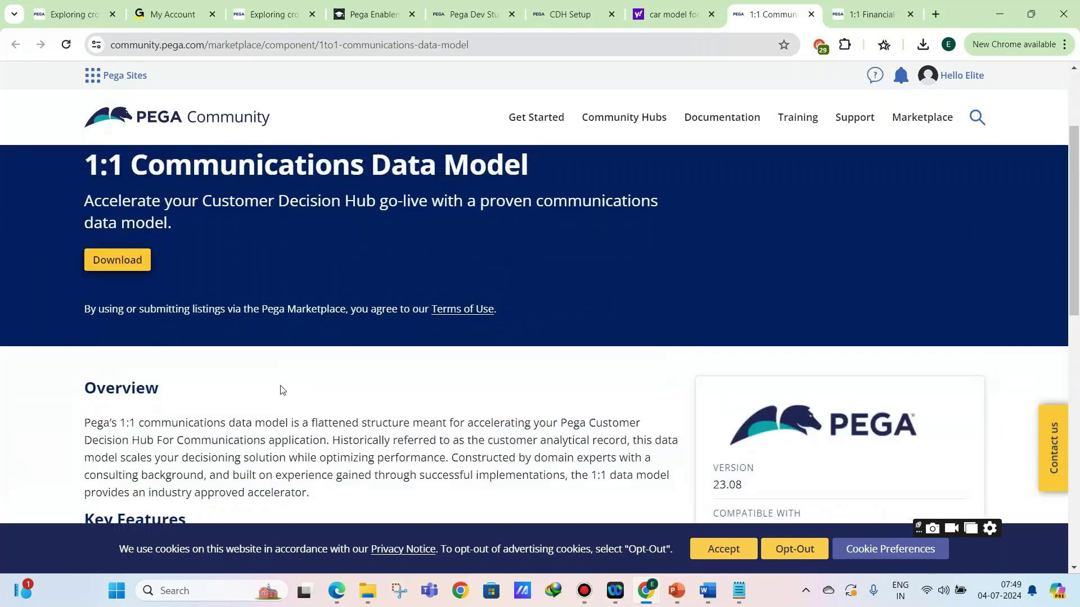
scroll(281, 390, down, 1)
scroll(279, 388, down, 1)
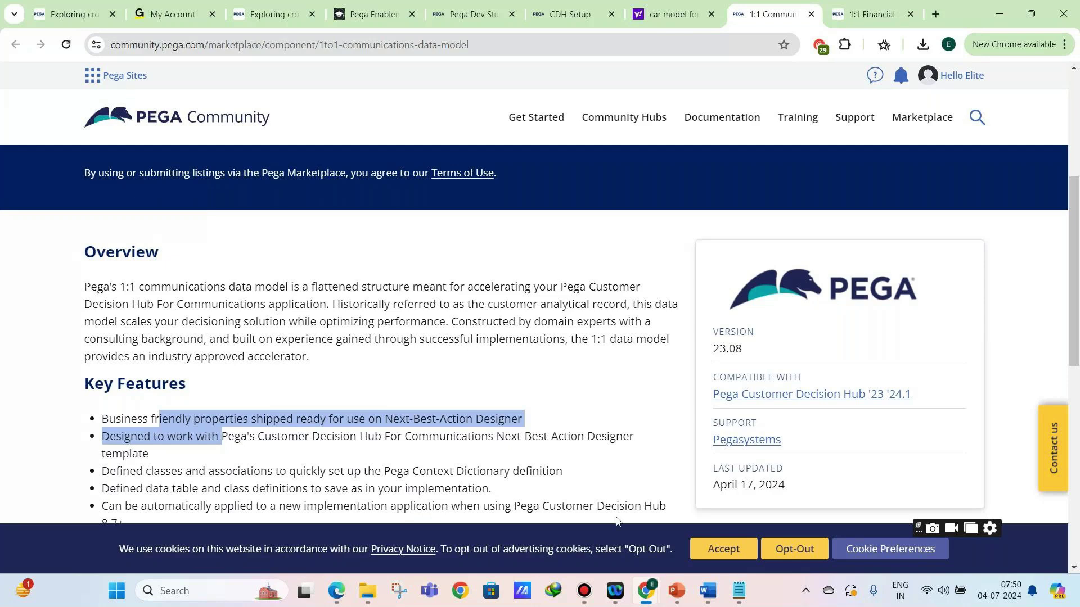
Choose Retail banking as the industry in the CDH Setup Wizard and accept the filerepo repository to reach the configuration review
mouse_move(680, 593)
click(555, 23)
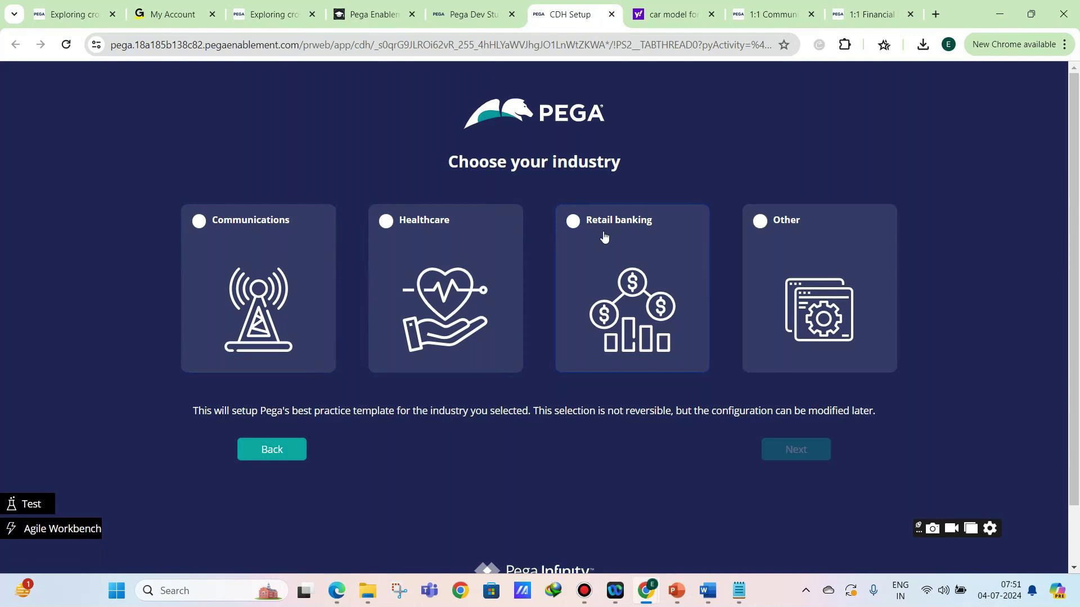
click(585, 222)
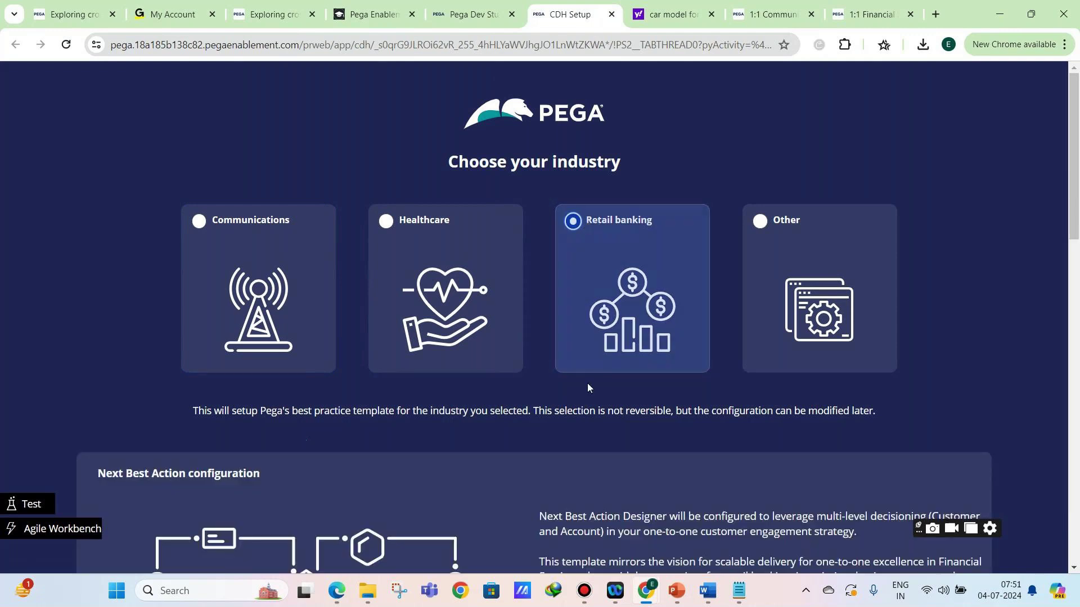
scroll(554, 370, down, 8)
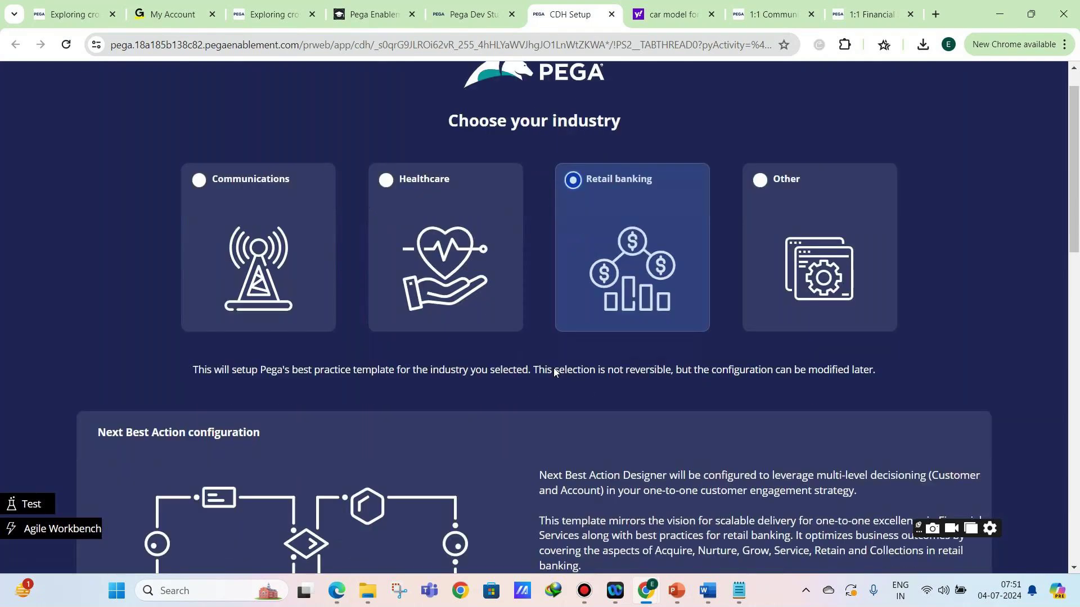
scroll(553, 359, down, 12)
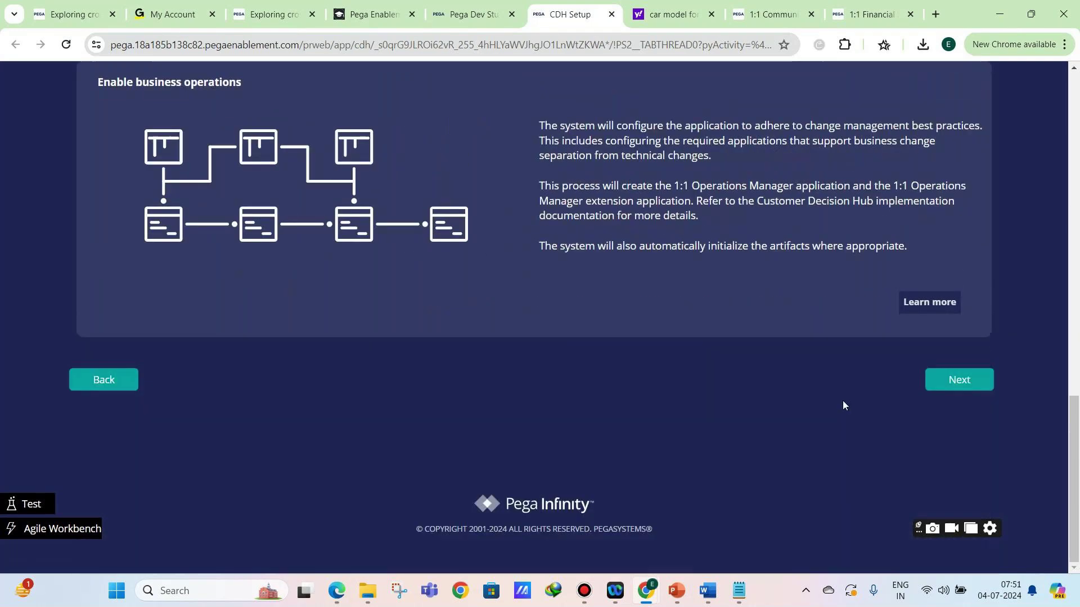
click(959, 380)
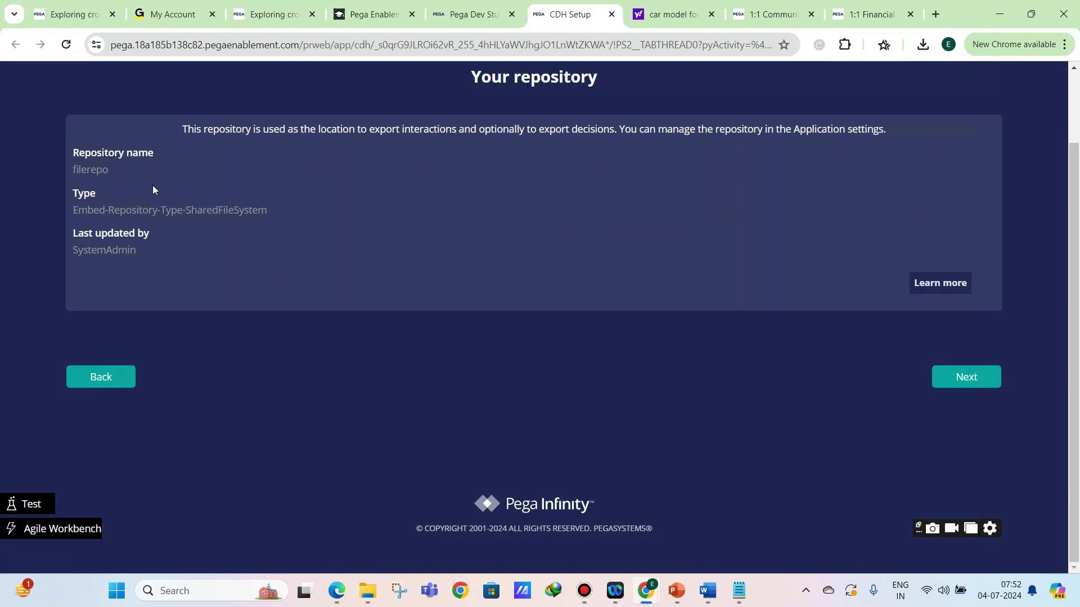
click(967, 376)
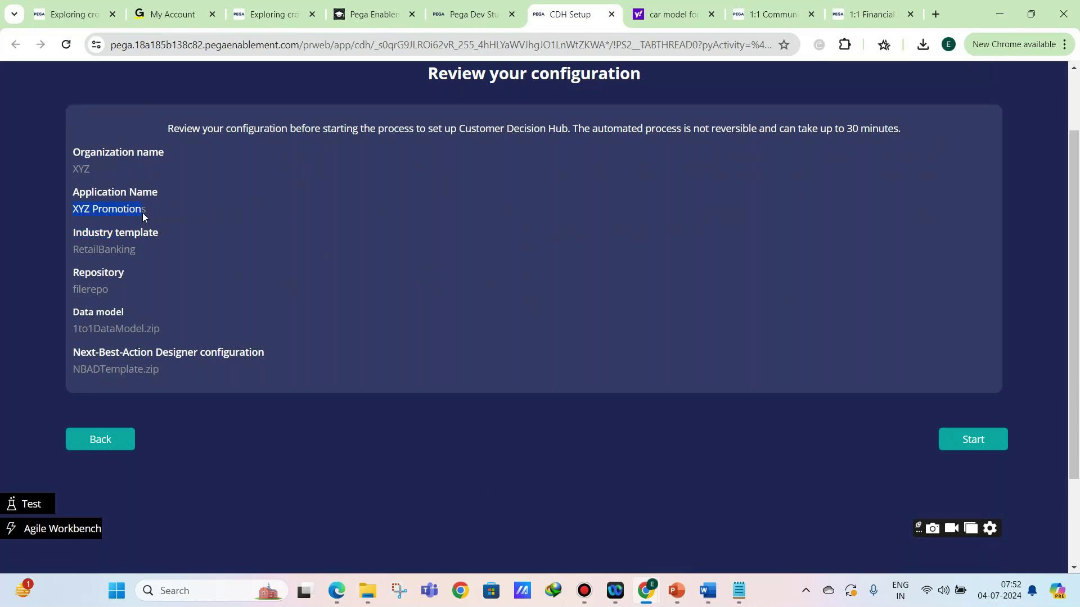
Review the industry template and data model entries in the configuration summary, highlighting their values
click(137, 249)
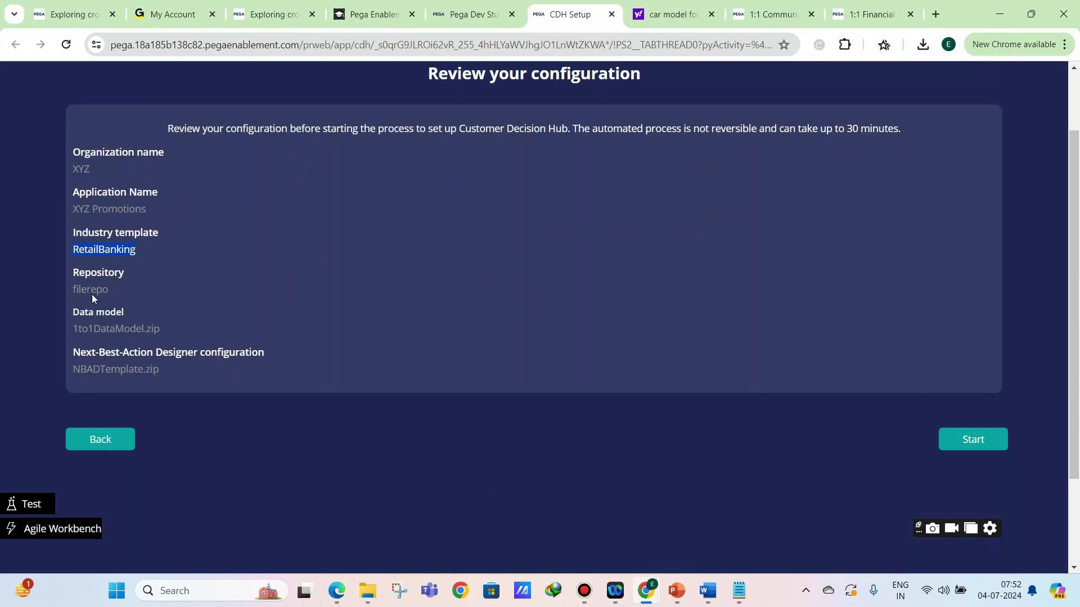
click(76, 328)
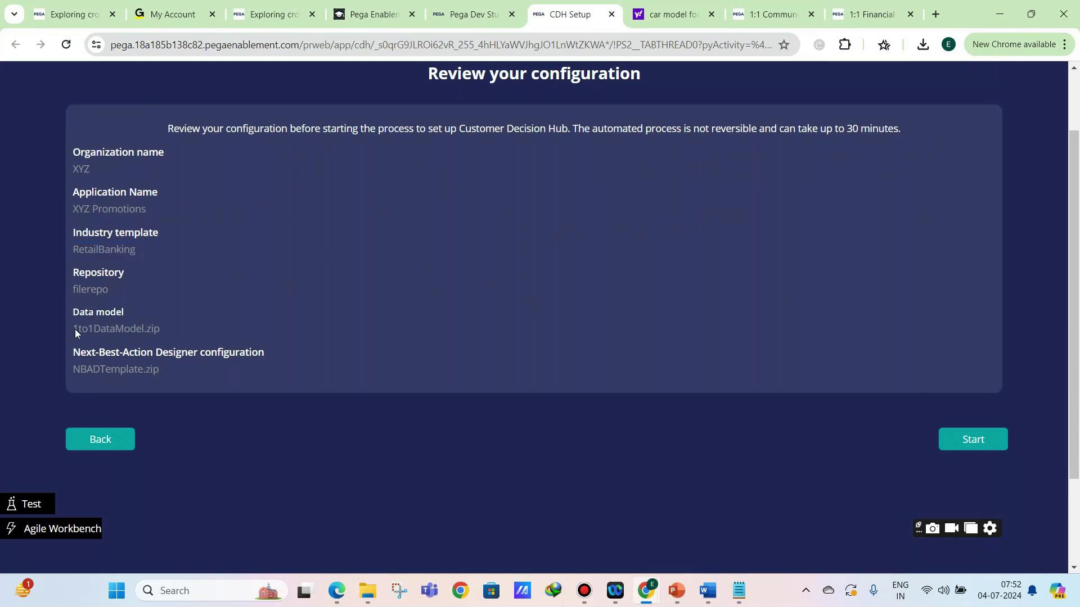
drag(75, 328, 167, 330)
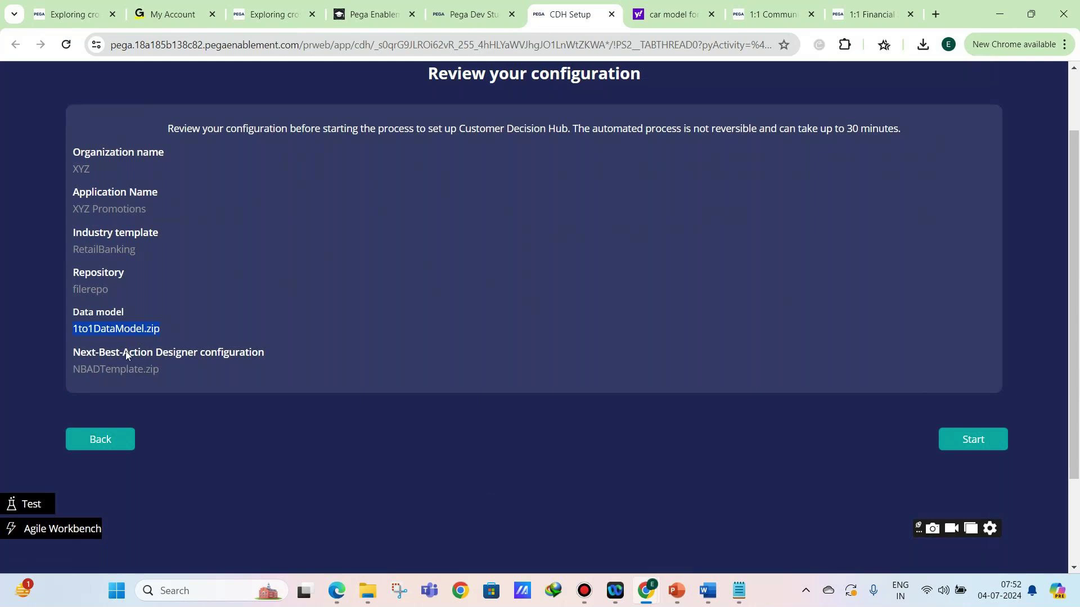
Search the web for the NBADTemplate name from the configuration summary and open the NBA Designer Template for Retail Banking page
click(72, 370)
drag(130, 375, 141, 376)
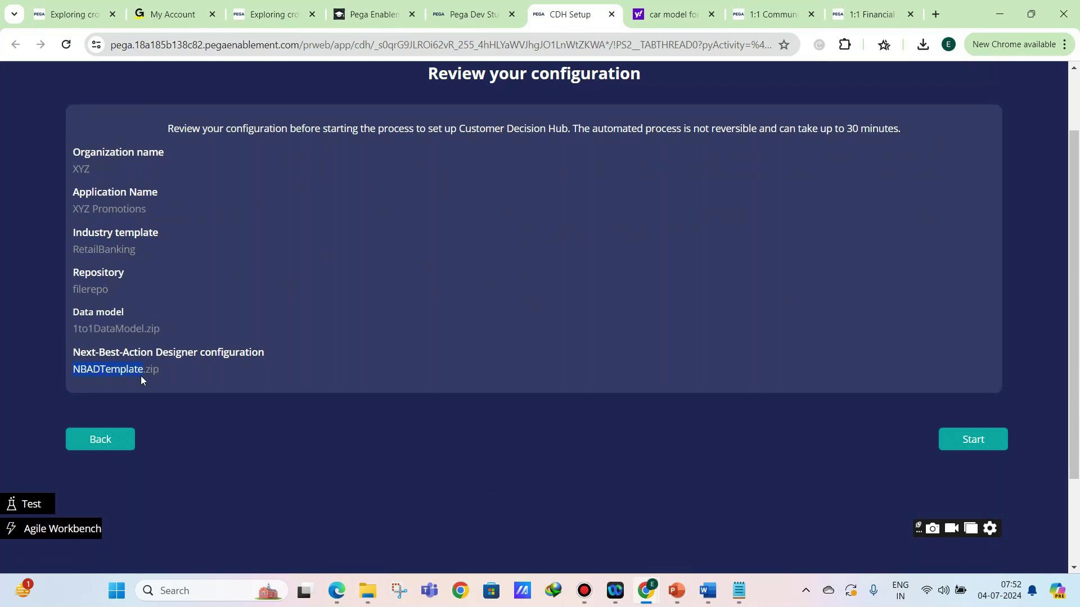
right_click(129, 371)
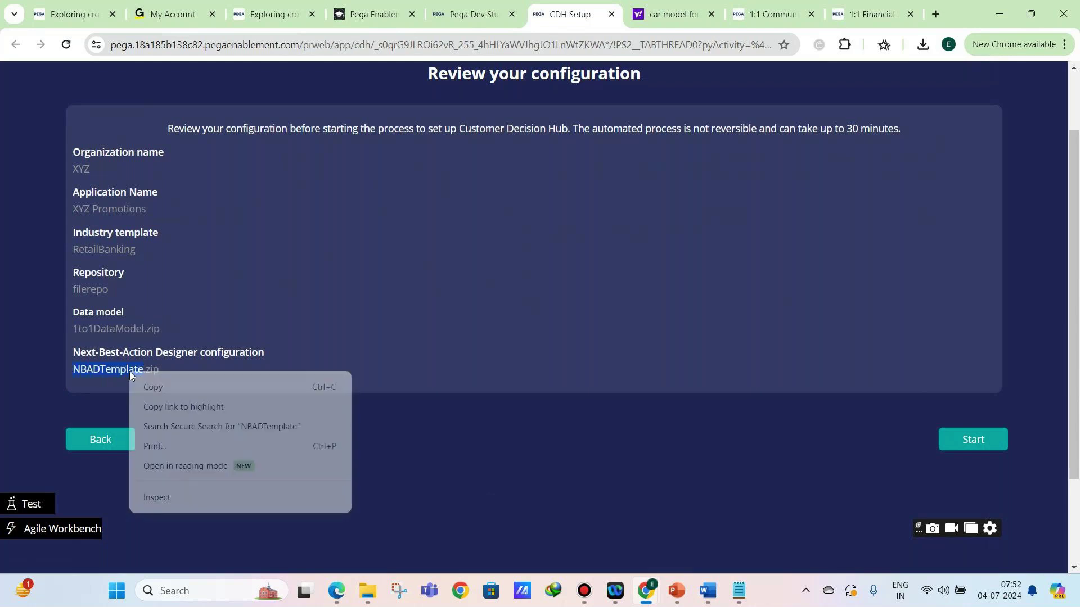
click(161, 432)
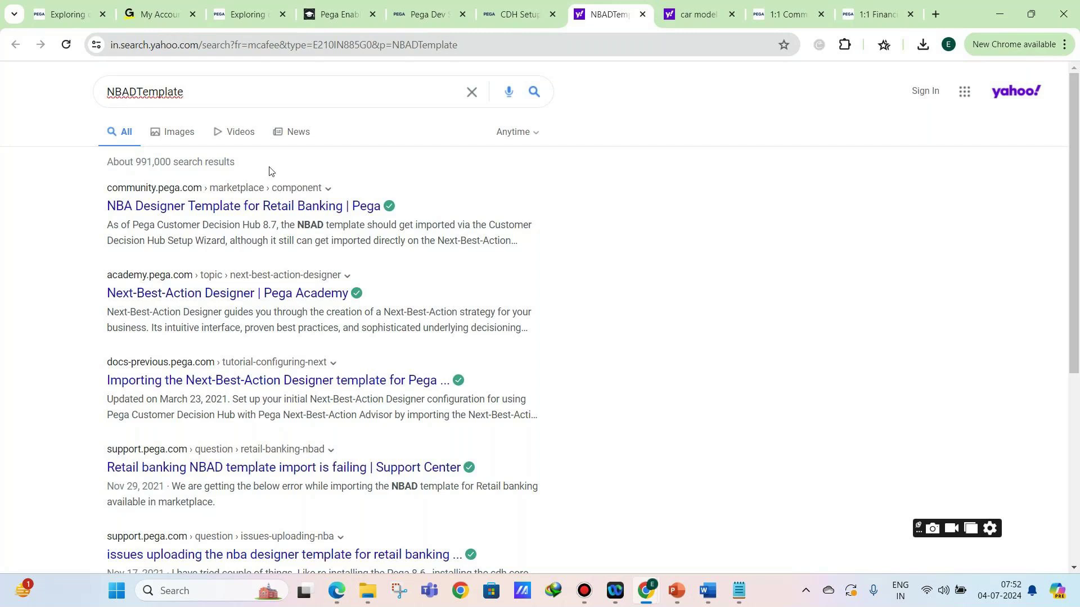
click(275, 207)
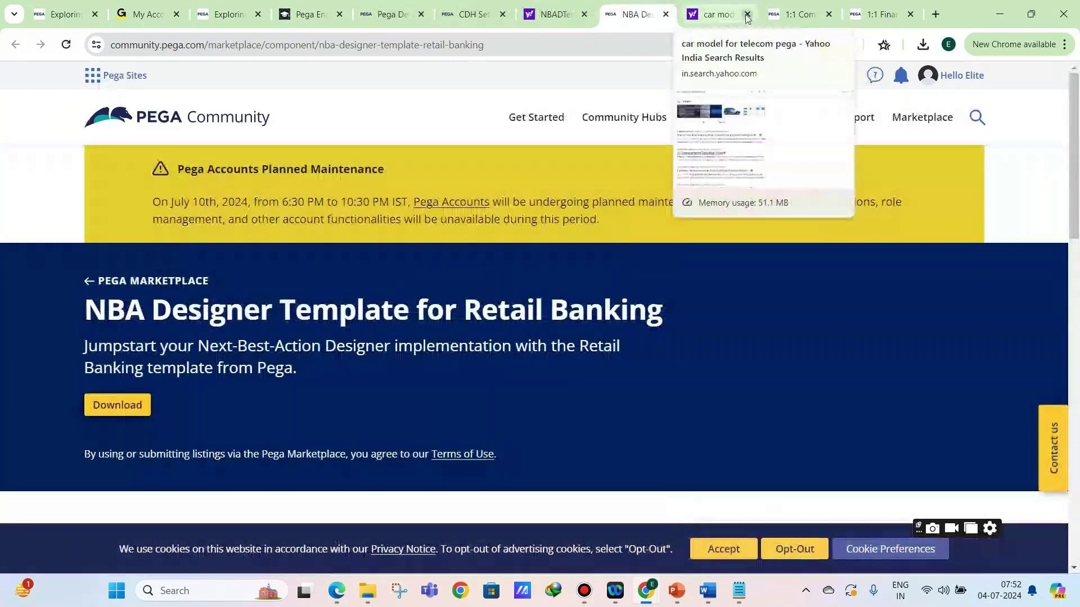
Close the telecom search results, glance at the Communications Data Model page, and view the Retail Banking template's key features and screenshot
click(747, 15)
click(723, 15)
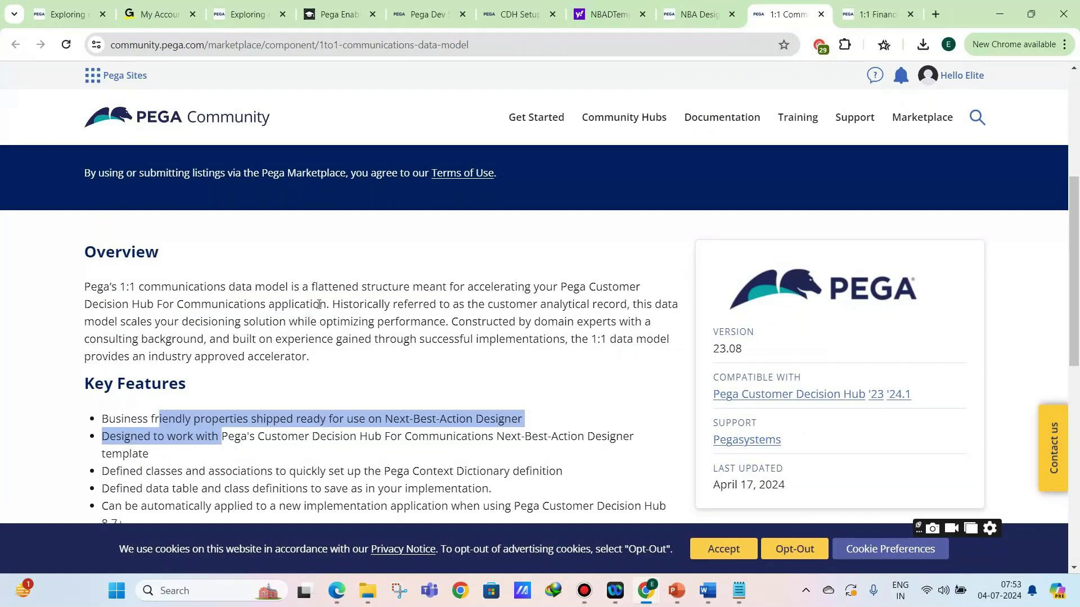
scroll(319, 304, down, 1)
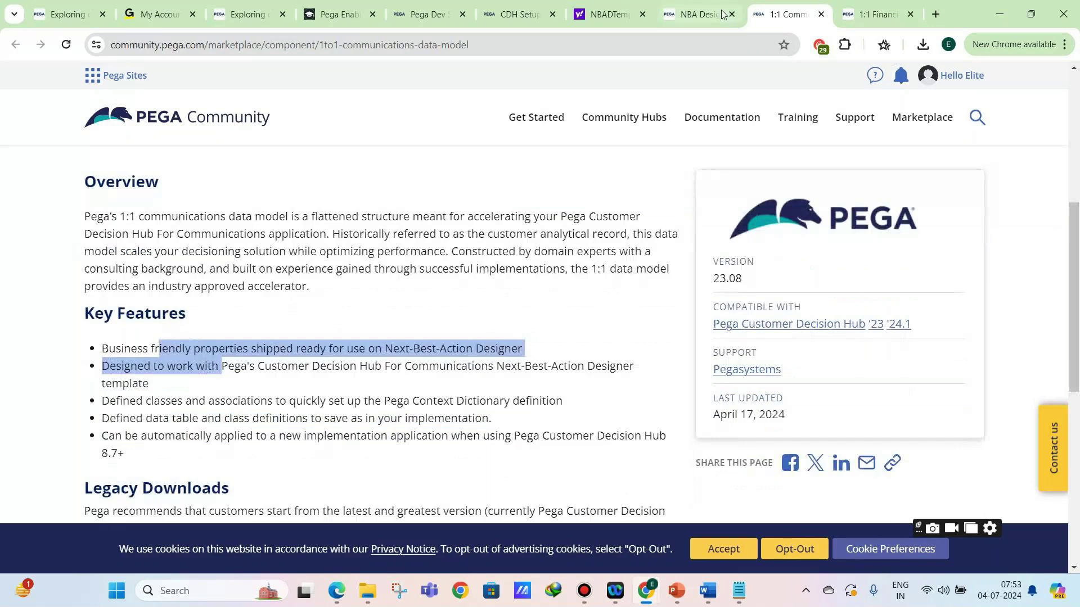
click(697, 14)
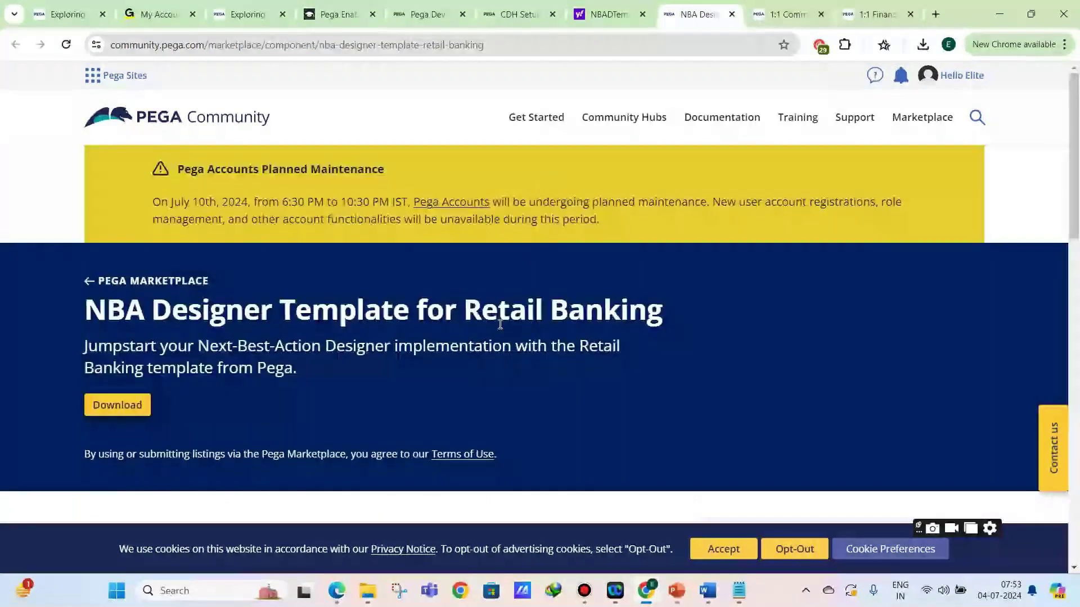
scroll(500, 324, down, 7)
scroll(831, 376, down, 2)
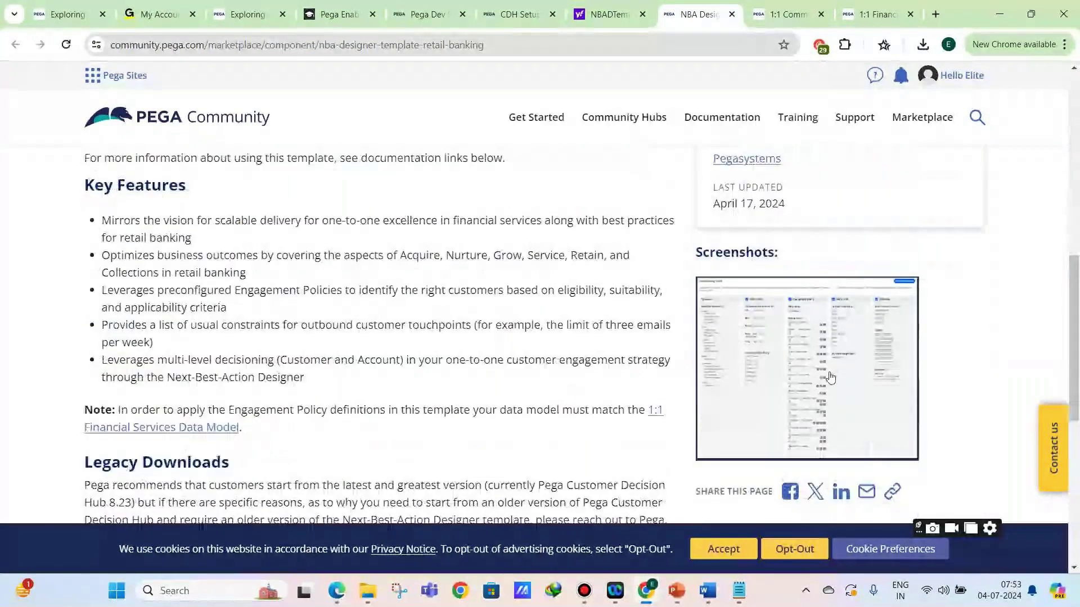
Enlarge the Retail Banking template screenshot, examine the full image in its own tab, and close the preview on the template page
click(830, 377)
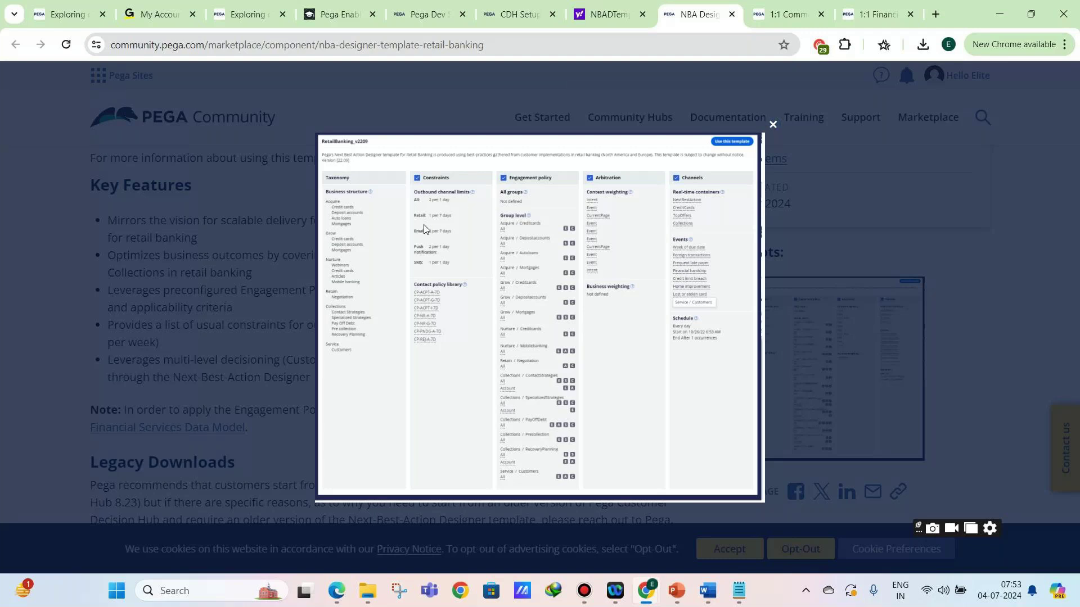
right_click(505, 194)
click(560, 204)
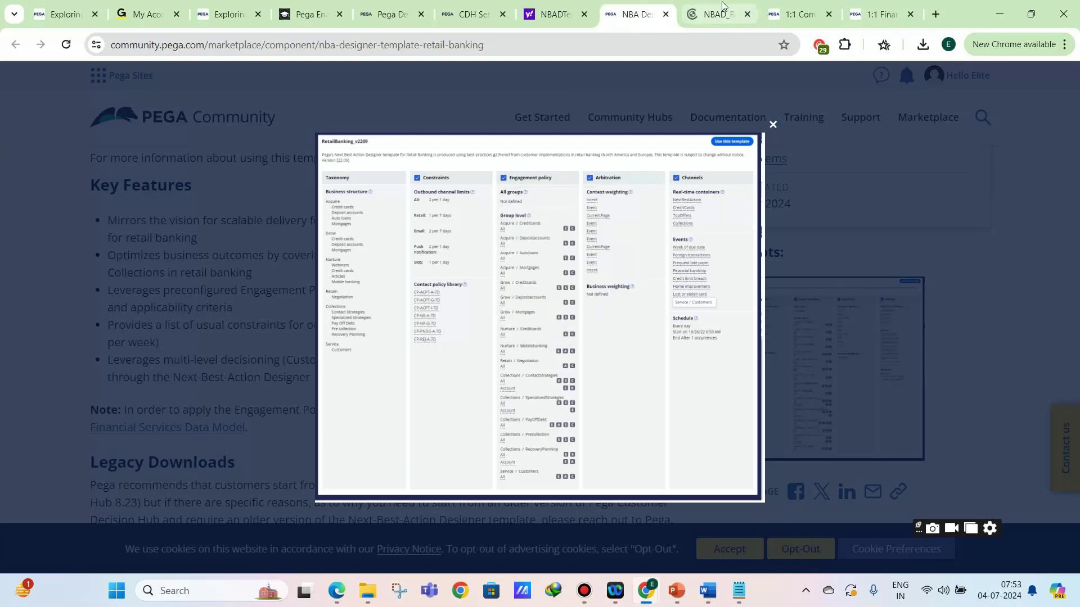
click(714, 14)
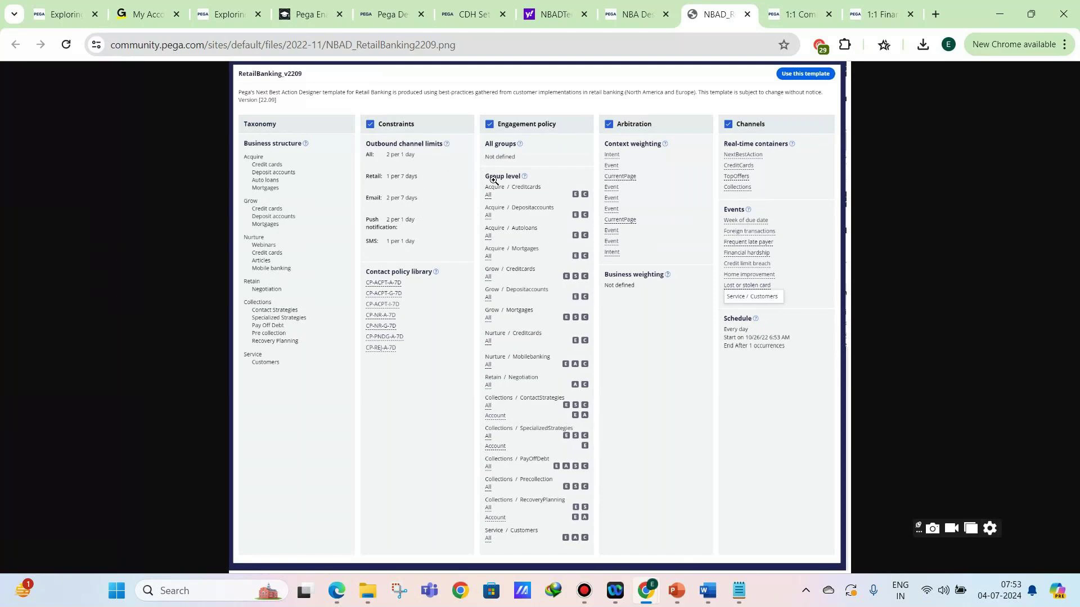
click(628, 18)
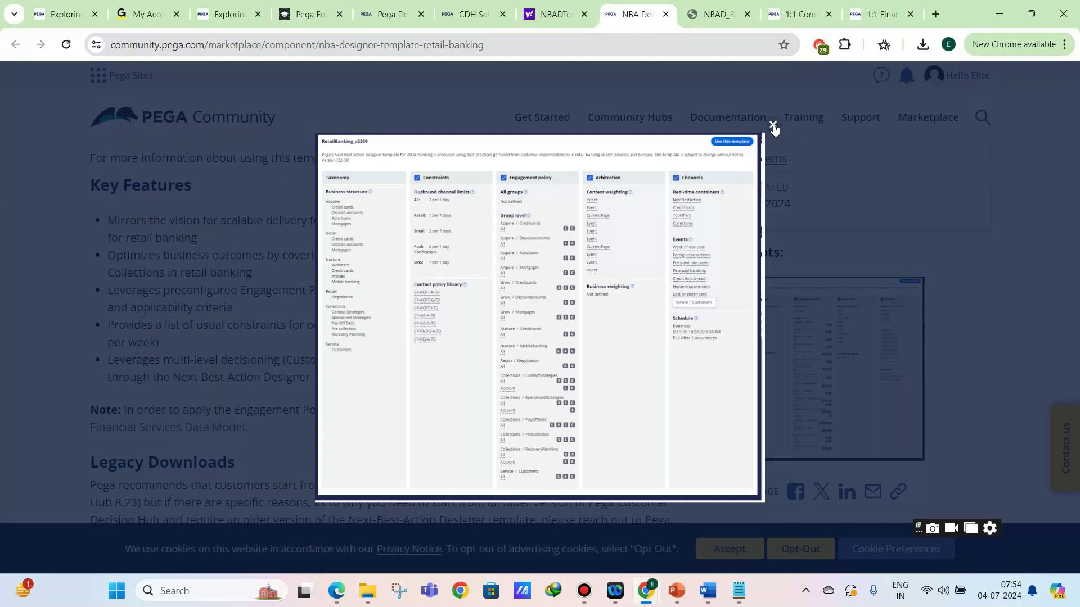
click(773, 127)
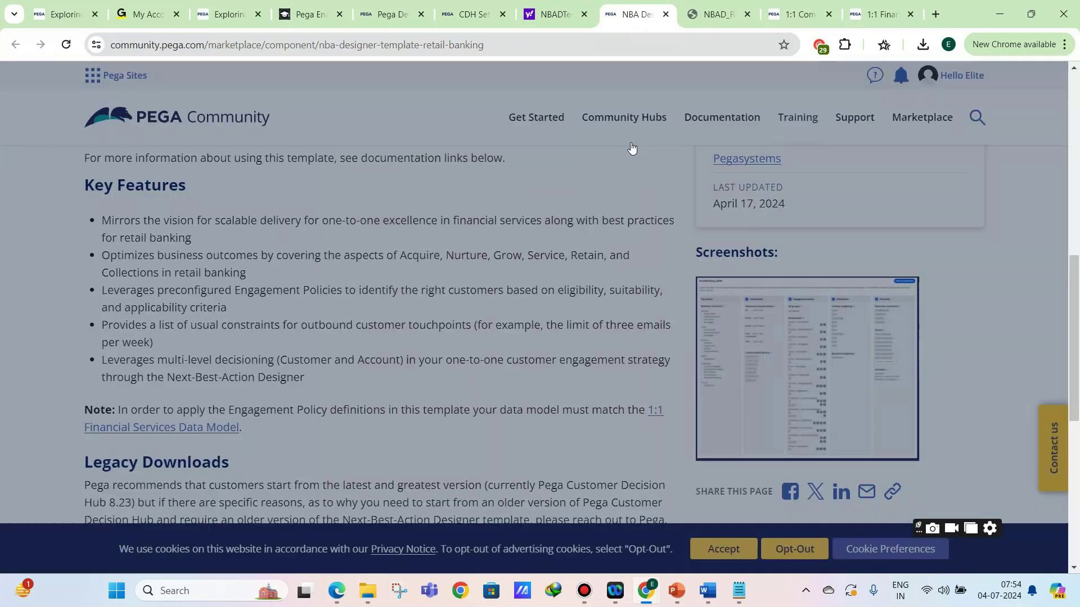
Review the Retail Banking template's description, key features, legacy downloads and resources
scroll(240, 316, up, 1)
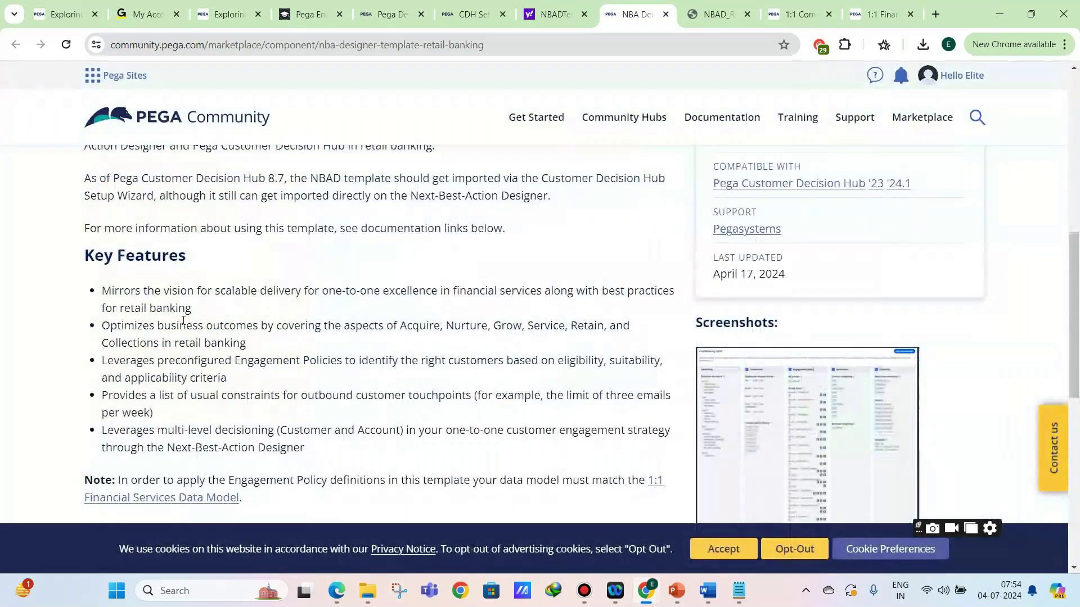
scroll(205, 309, up, 2)
scroll(212, 309, down, 6)
scroll(211, 309, up, 1)
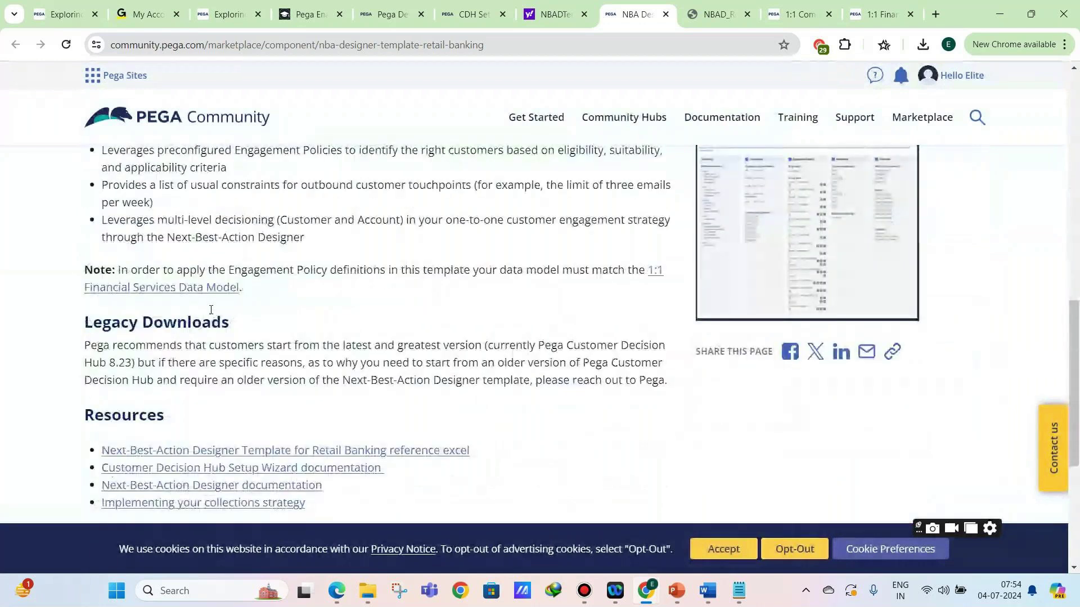
Enlarge the Retail Banking template screenshot to examine its layout, close it, and return to the template page's title section
scroll(211, 310, up, 1)
click(721, 306)
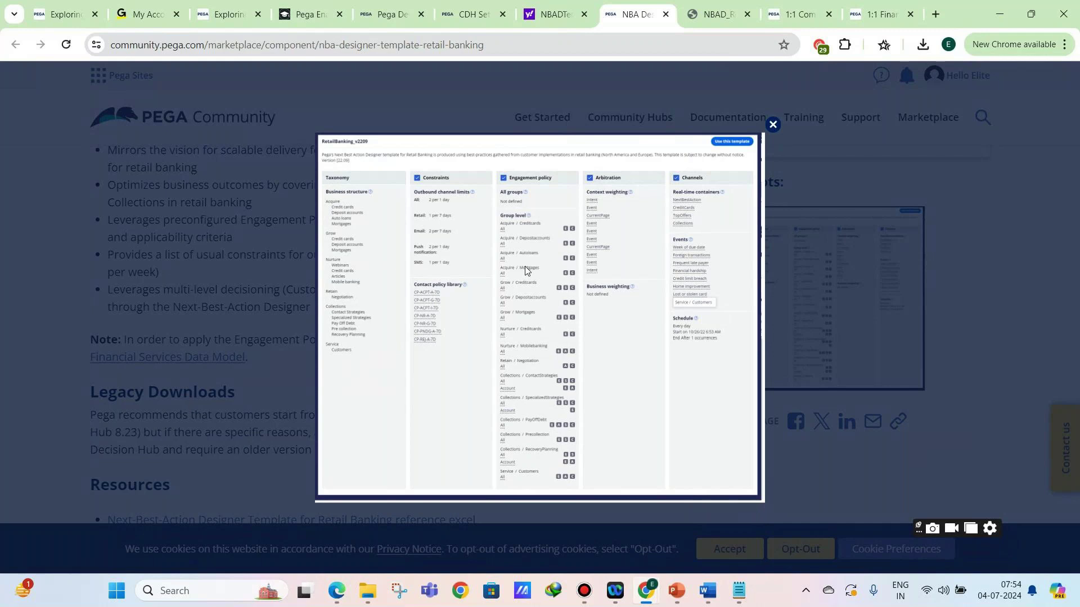
click(772, 126)
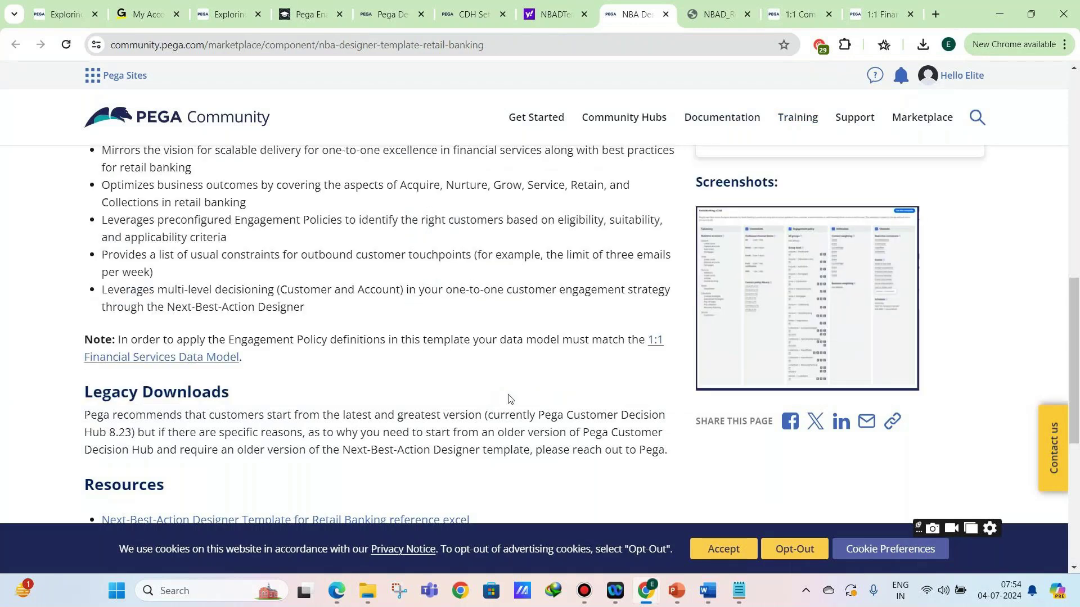
scroll(460, 397, up, 1)
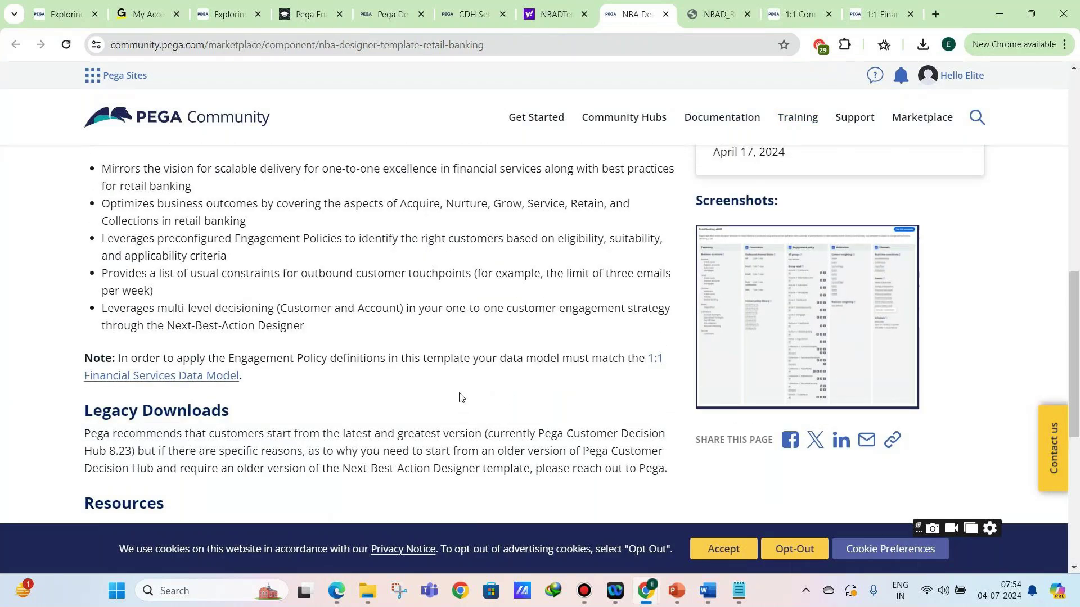
scroll(460, 397, up, 5)
scroll(460, 398, up, 4)
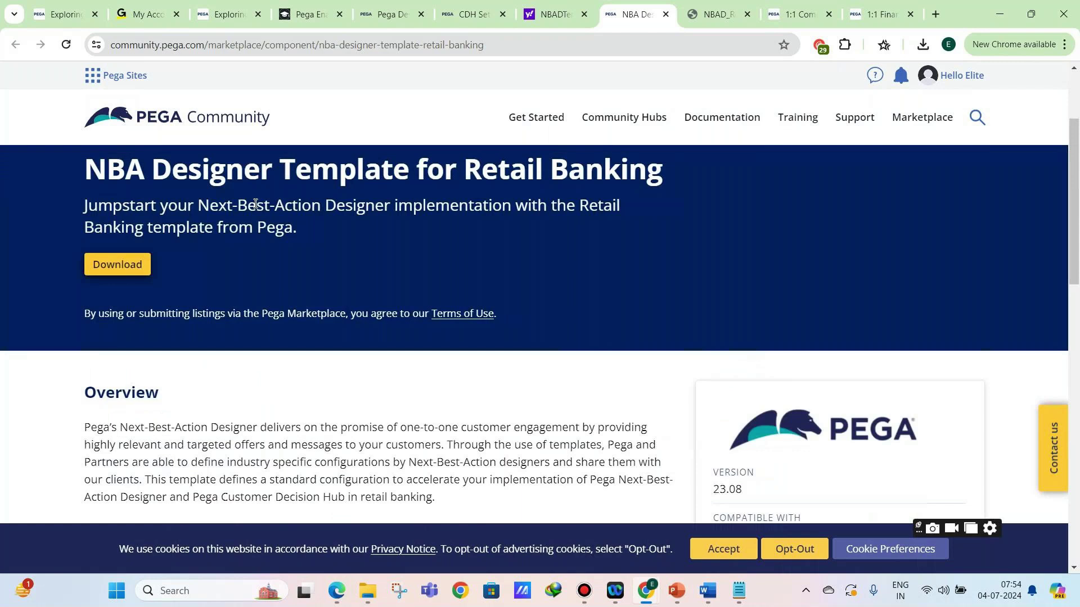
Check the CDH setup progress, bring up the GoTo Meeting window to view the participants, and minimize it
click(467, 16)
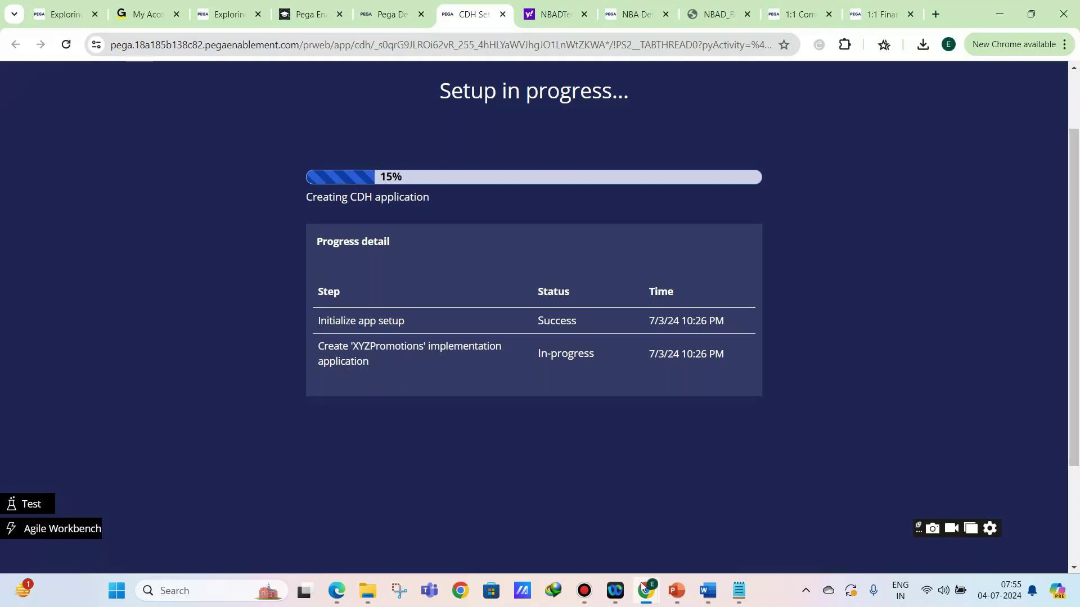
mouse_move(645, 587)
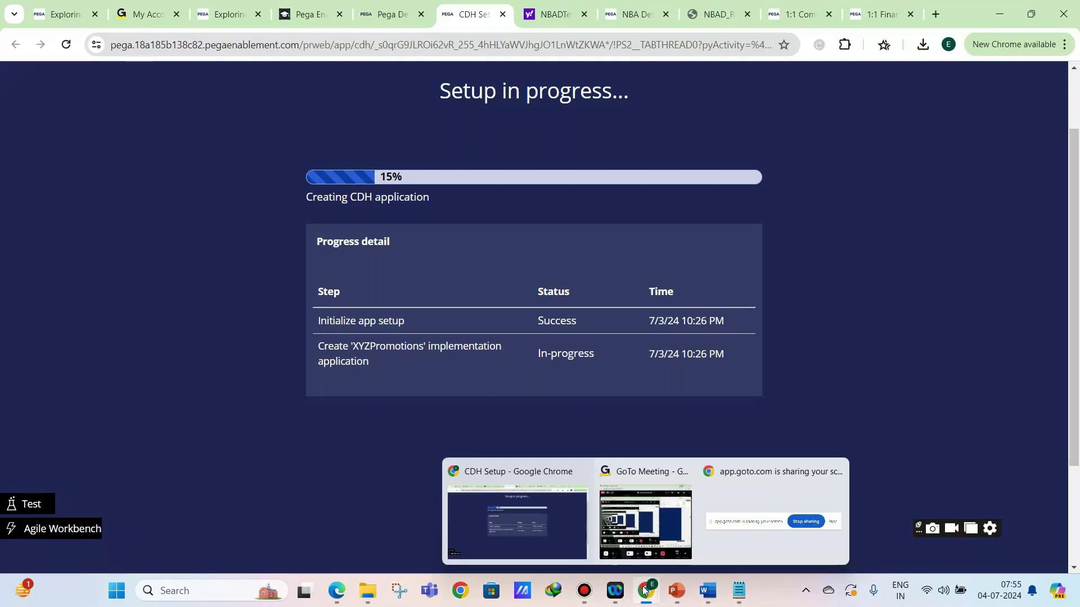
click(638, 526)
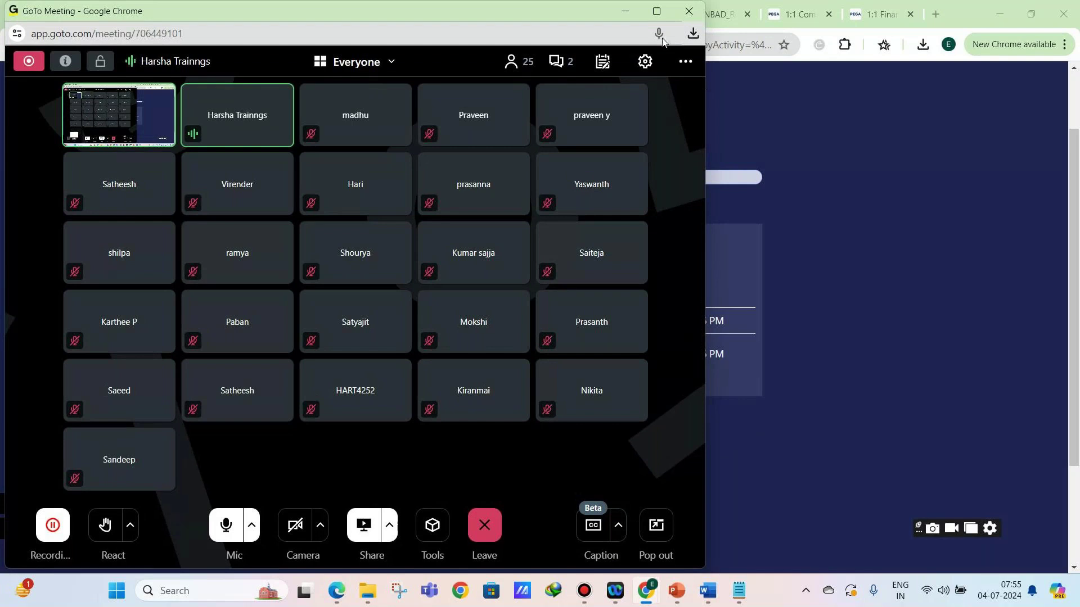
click(624, 11)
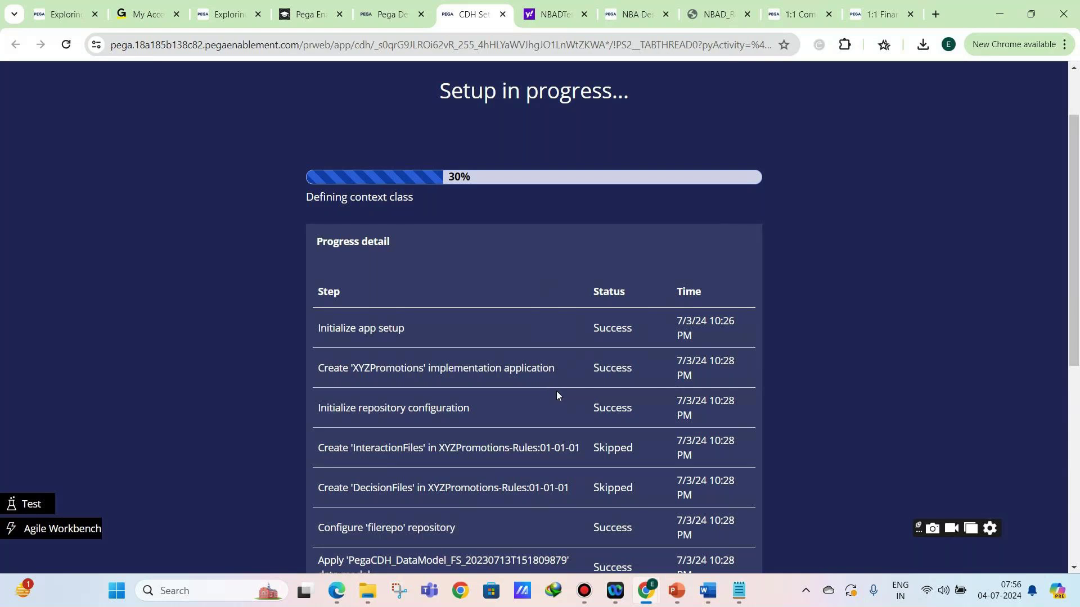
Review the progress detail of the XYZPromotions setup, highlighting the Define context class entry
scroll(473, 400, down, 5)
scroll(554, 338, down, 1)
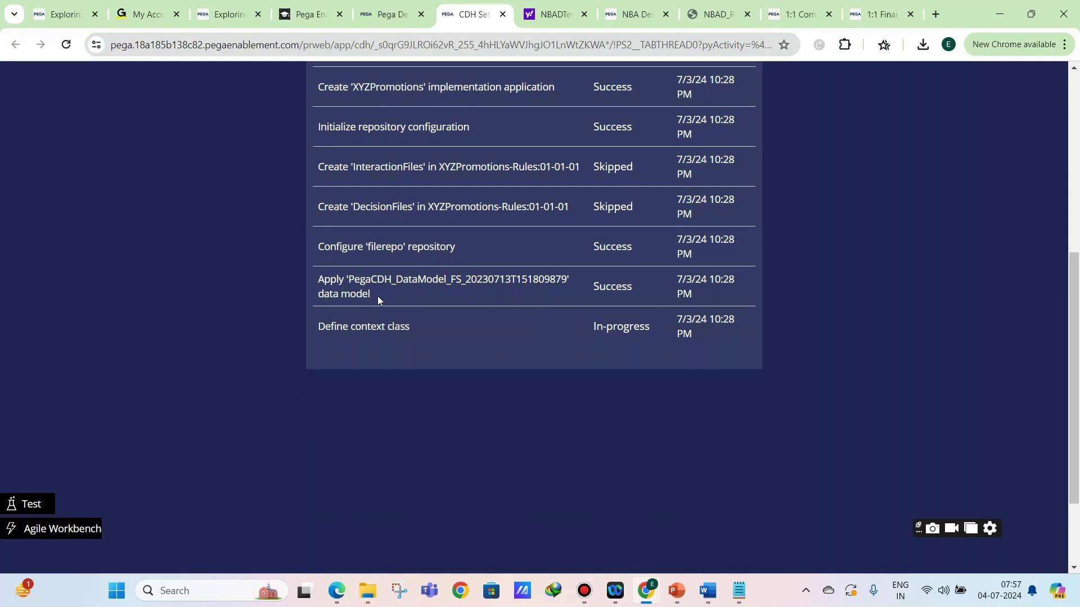
drag(323, 327, 387, 326)
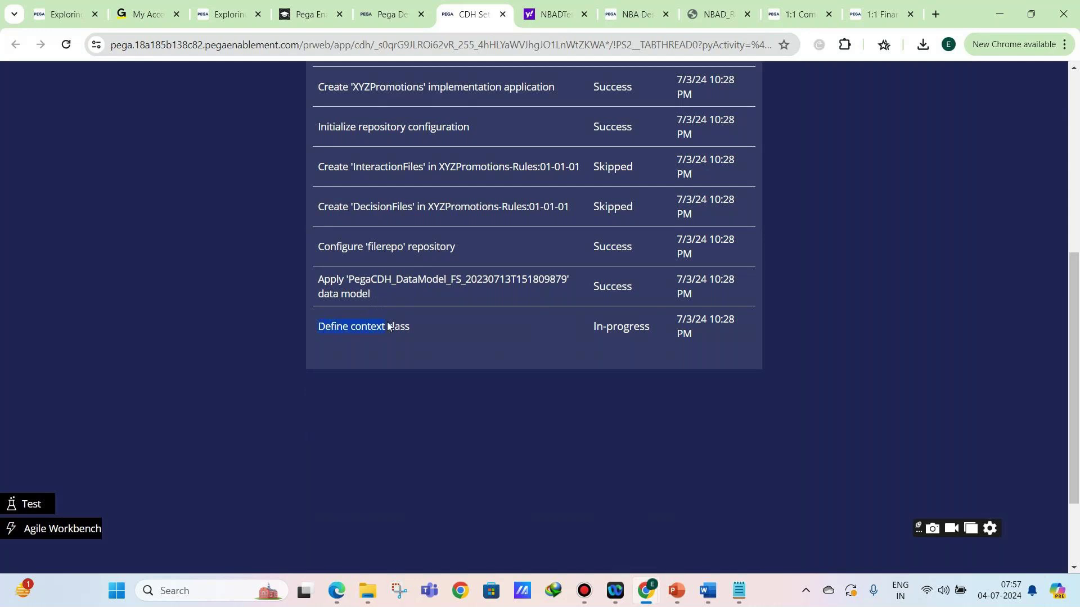
drag(405, 332, 407, 332)
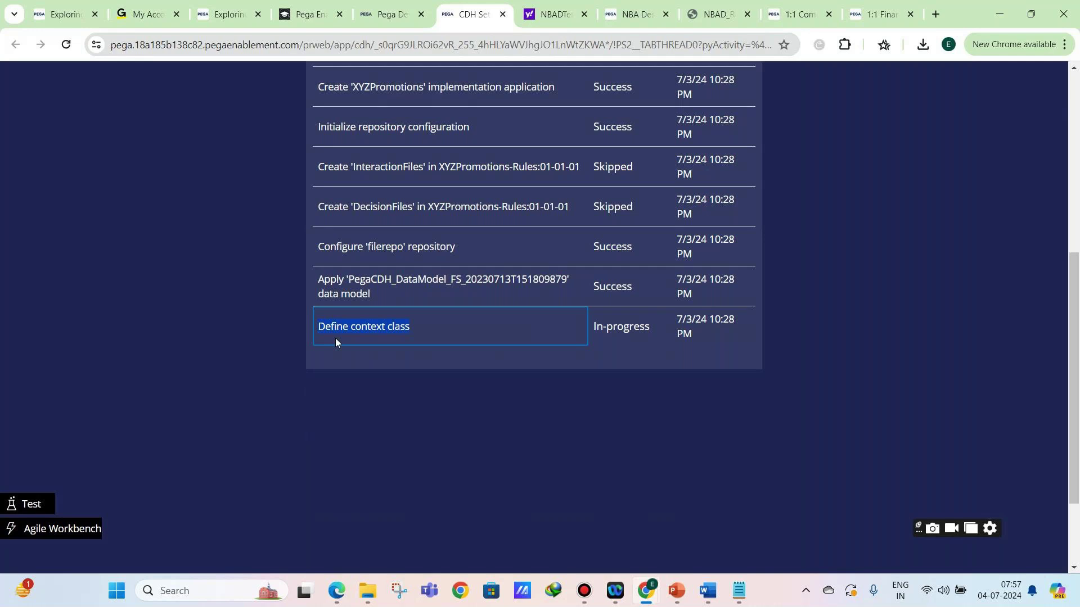
scroll(884, 387, up, 4)
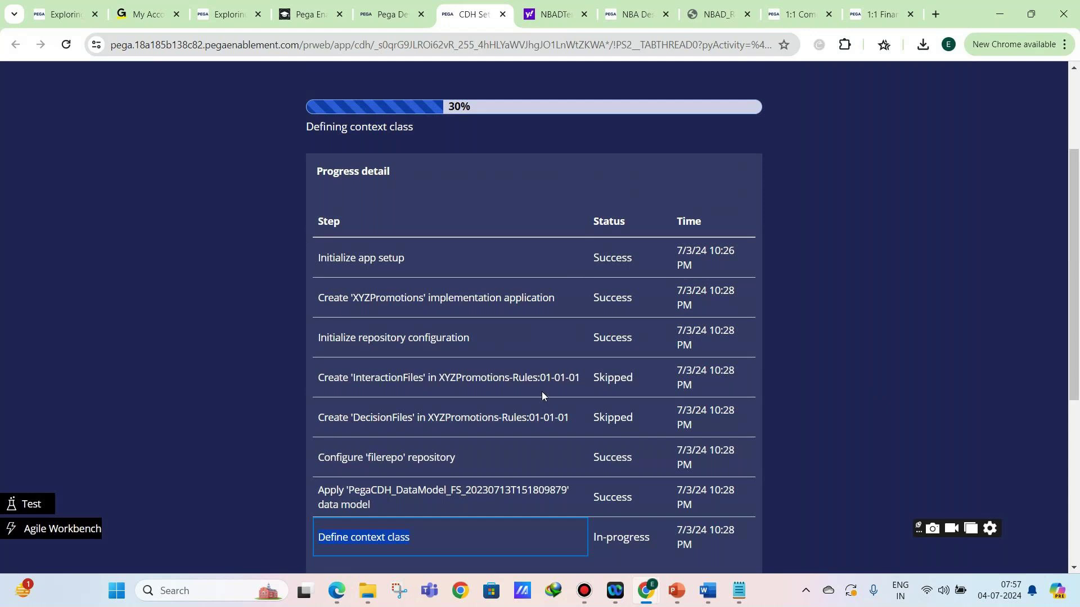
click(544, 345)
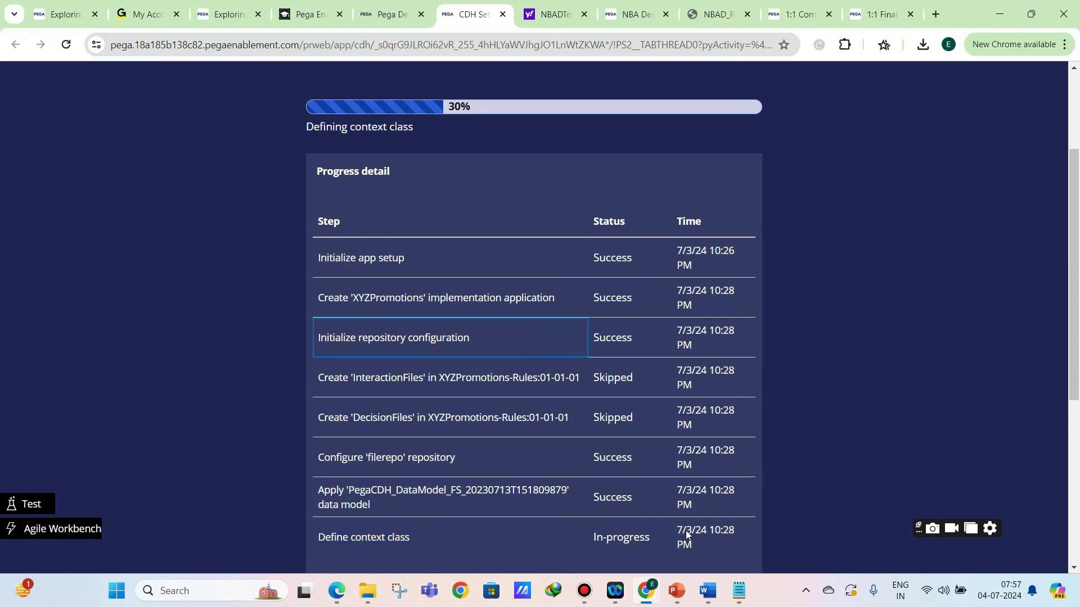
Switch to the PEGA_PCDC-Day 3.pptx presentation in PowerPoint and show the xCAR Model slide
mouse_move(677, 591)
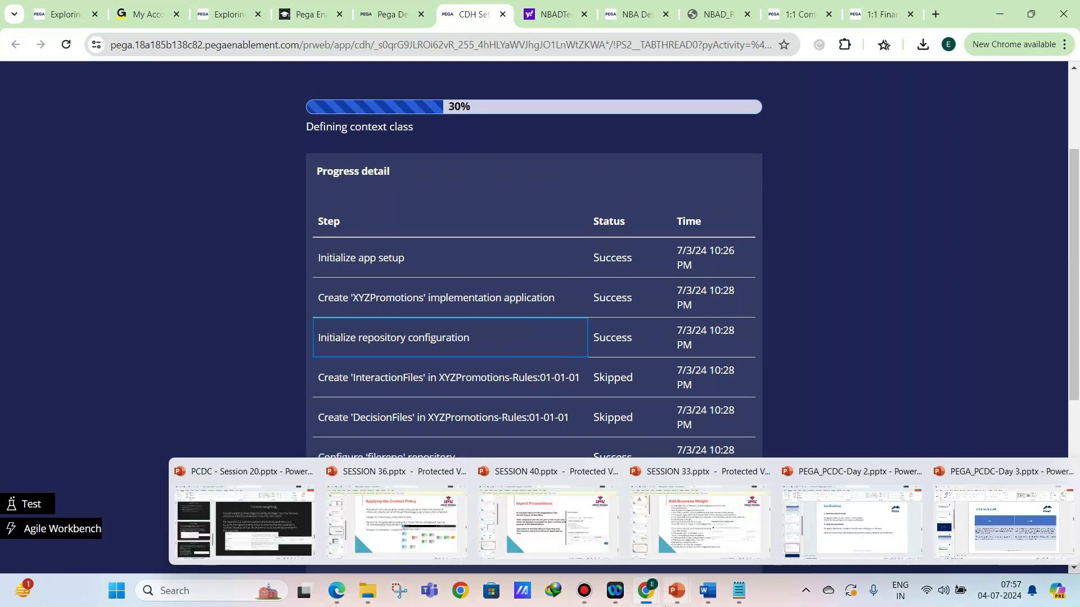
click(979, 536)
click(101, 483)
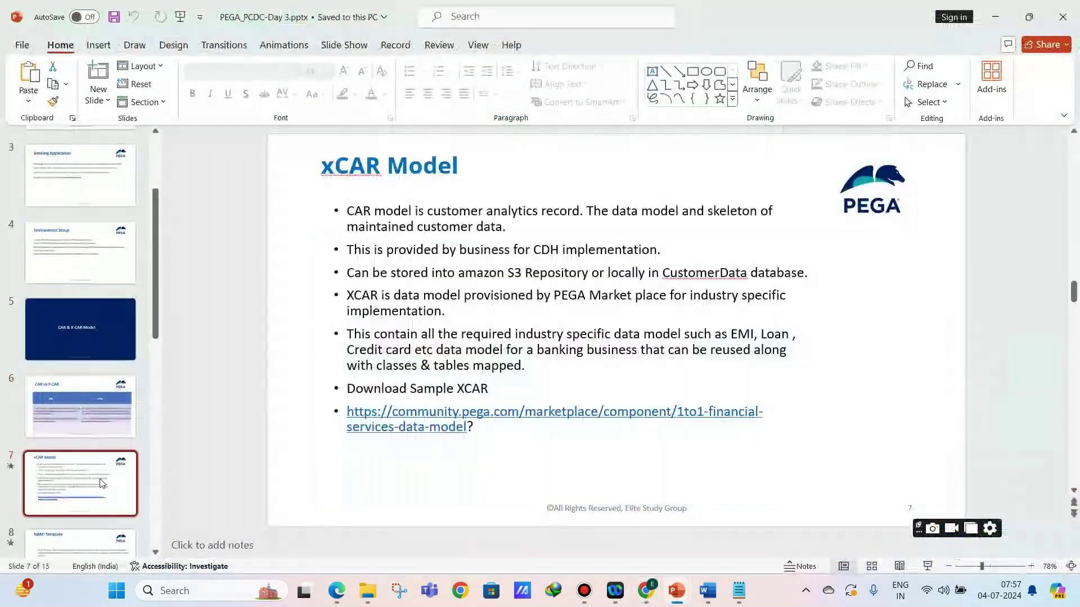
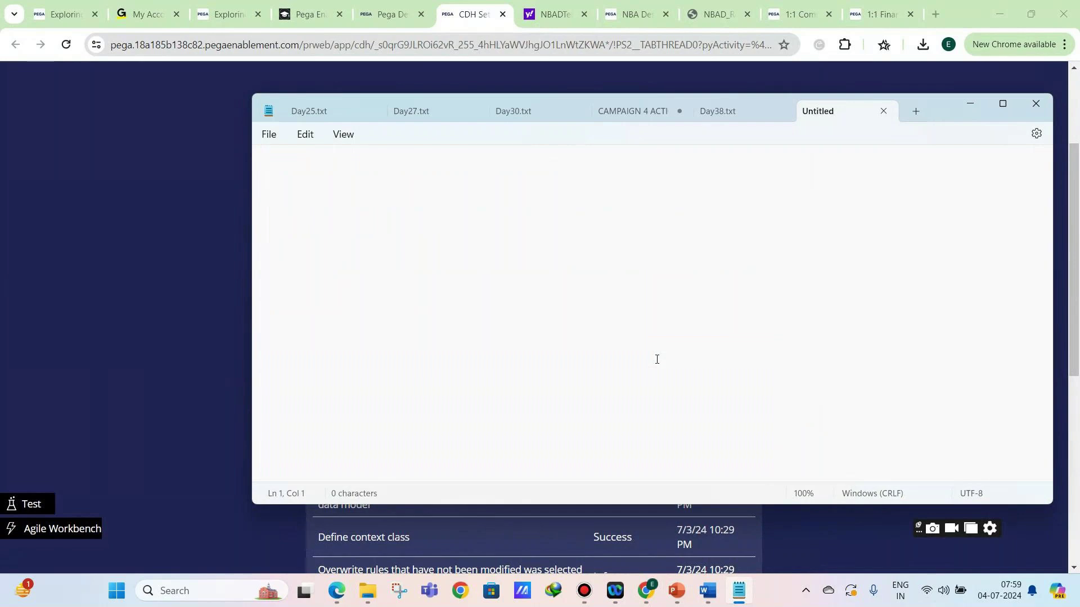
Head the blank Notepad note with "CAR MODEL -- GIVEN BY PEGA" and leave a blank line below it
text(CAR MODEL )
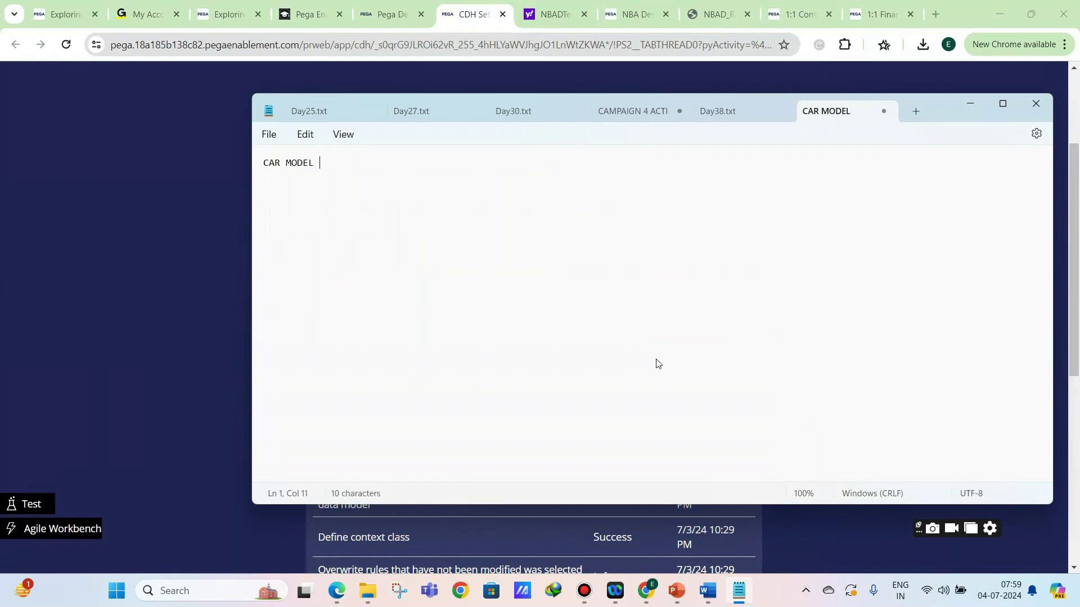
text(-- GIVEN BY PEGA)
key(Return)
key(Return)
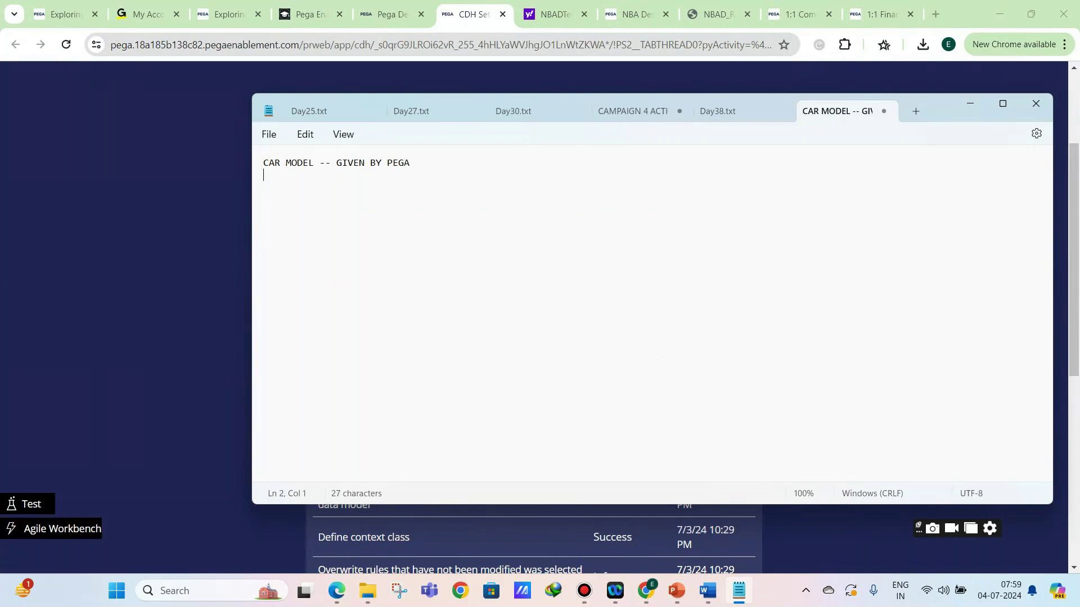
Add the first item "1. CreditCards ---- monthlycreditcardemi , creditcardissueddate" followed by a blank line
text(1. CreditCards ---- mon)
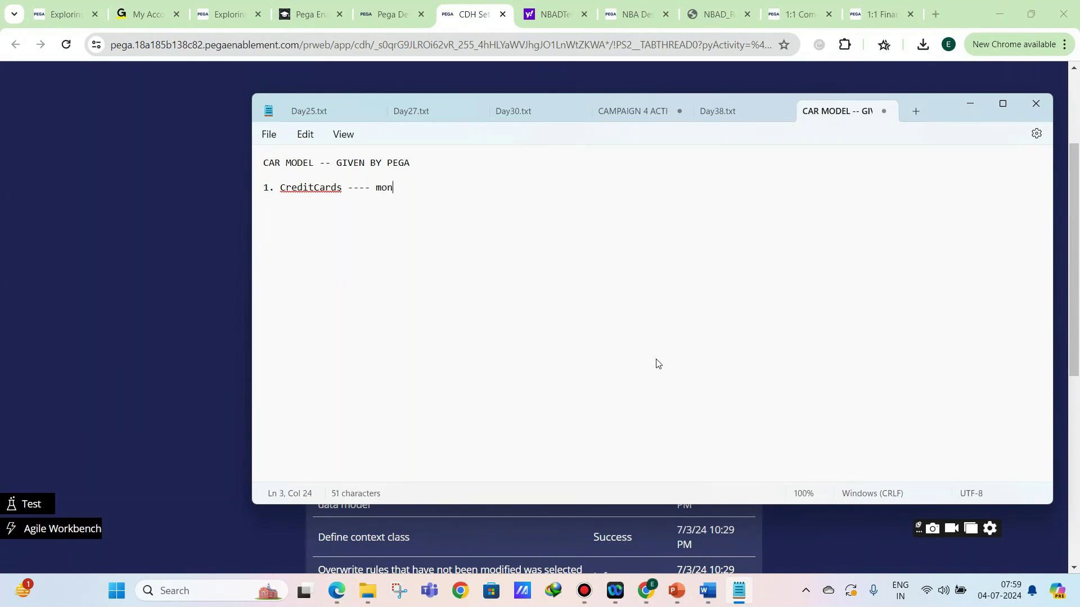
text(thlycreditc)
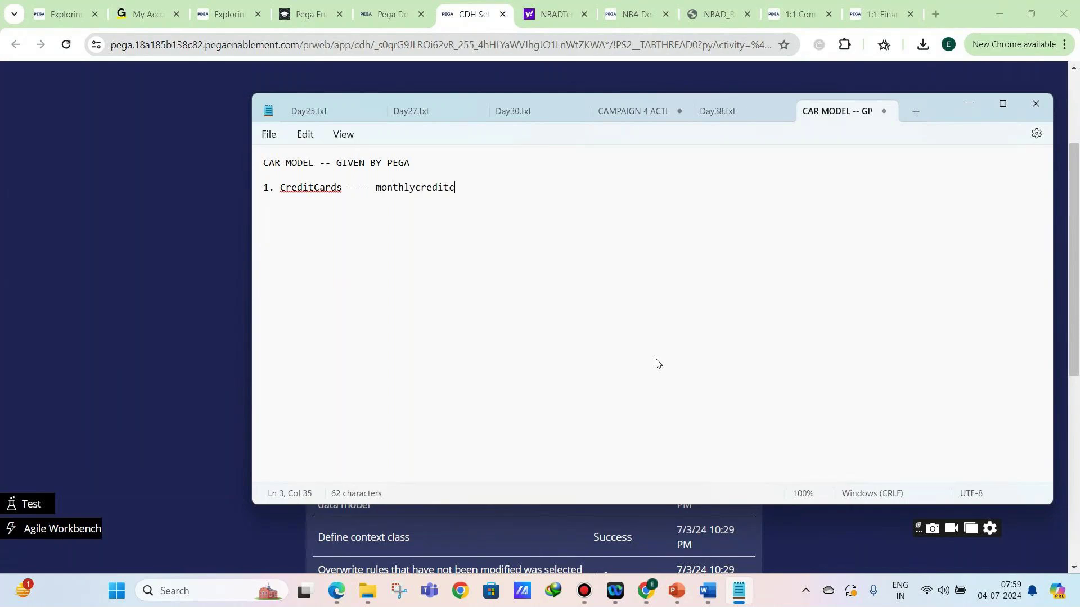
text(ardemi , cr)
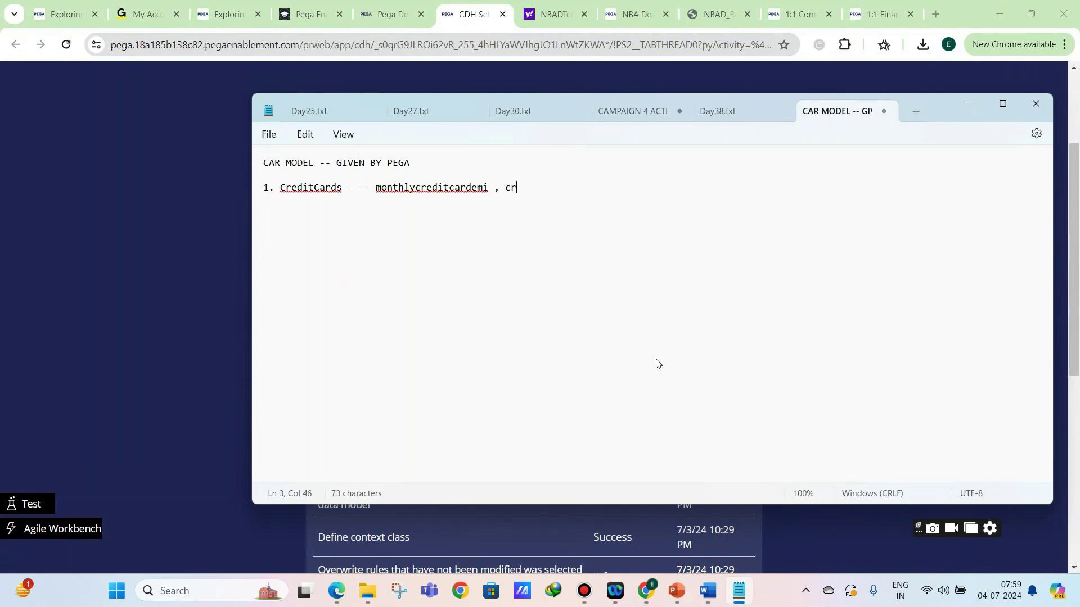
text(editcardissueddate)
key(Return)
key(Return)
Add the second item "2. as part of business requirement, u have monthlycreditcardinterest, annualcreditcardinterest" followed by a blank line
text(2.)
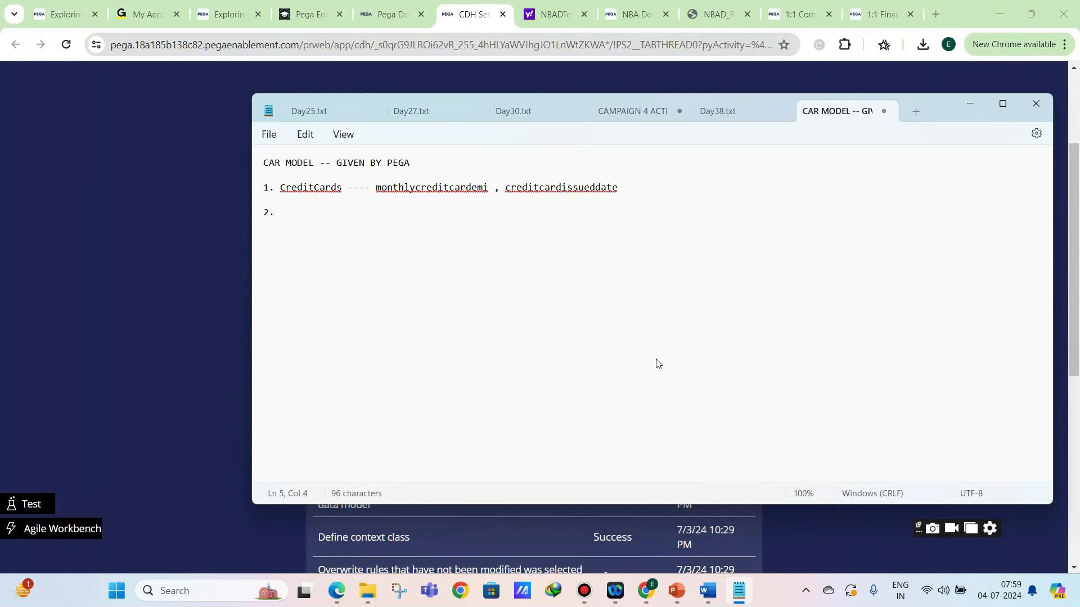
text( as part of busines)
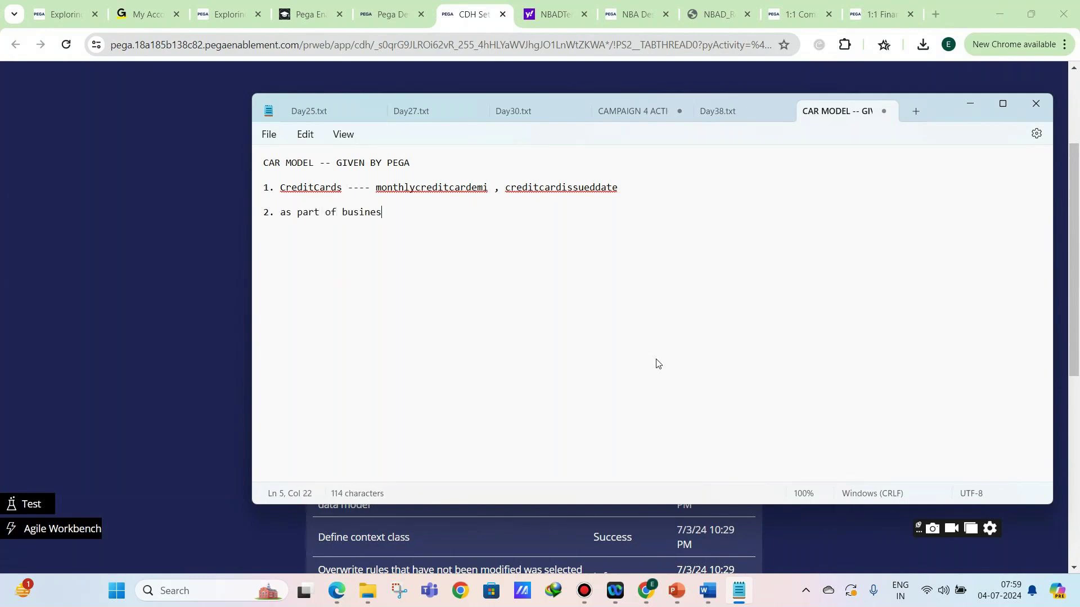
text(s requirement, )
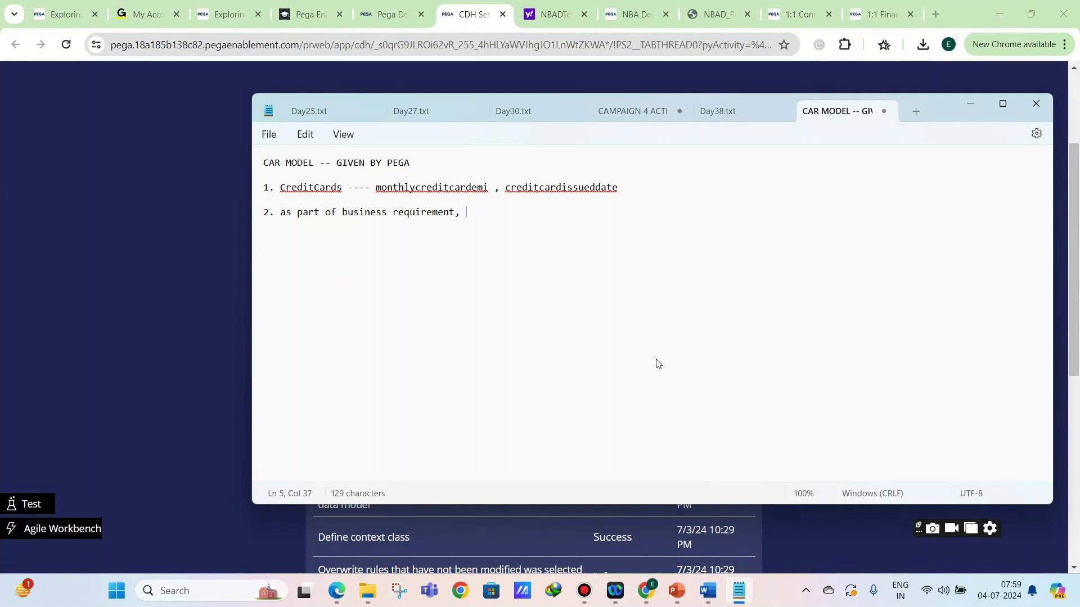
text(u have monthlycreditcardinterest)
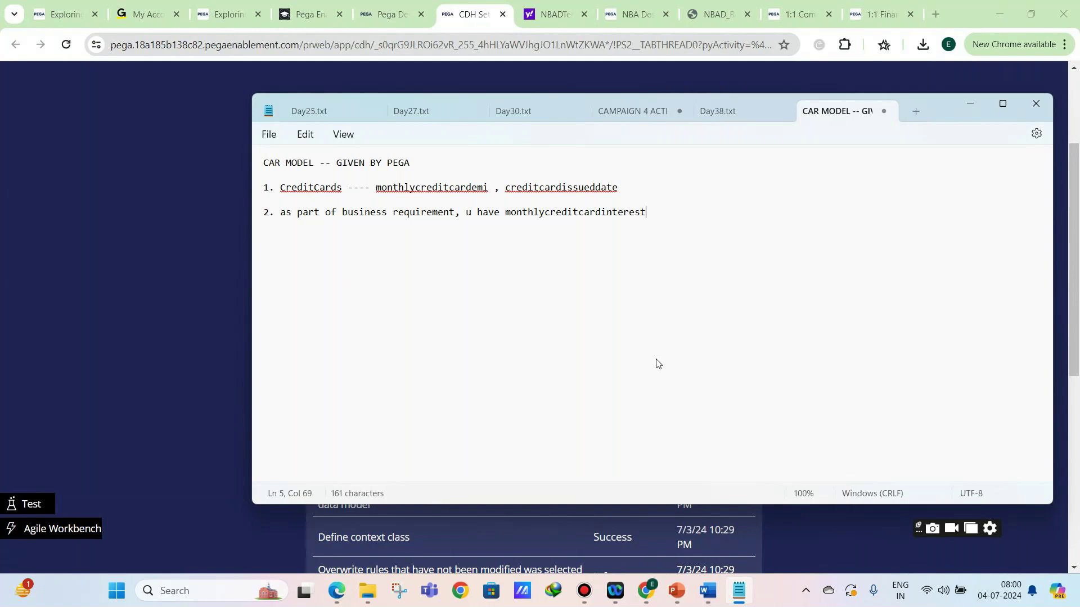
text(, annualc)
text(reditcard)
text(interest)
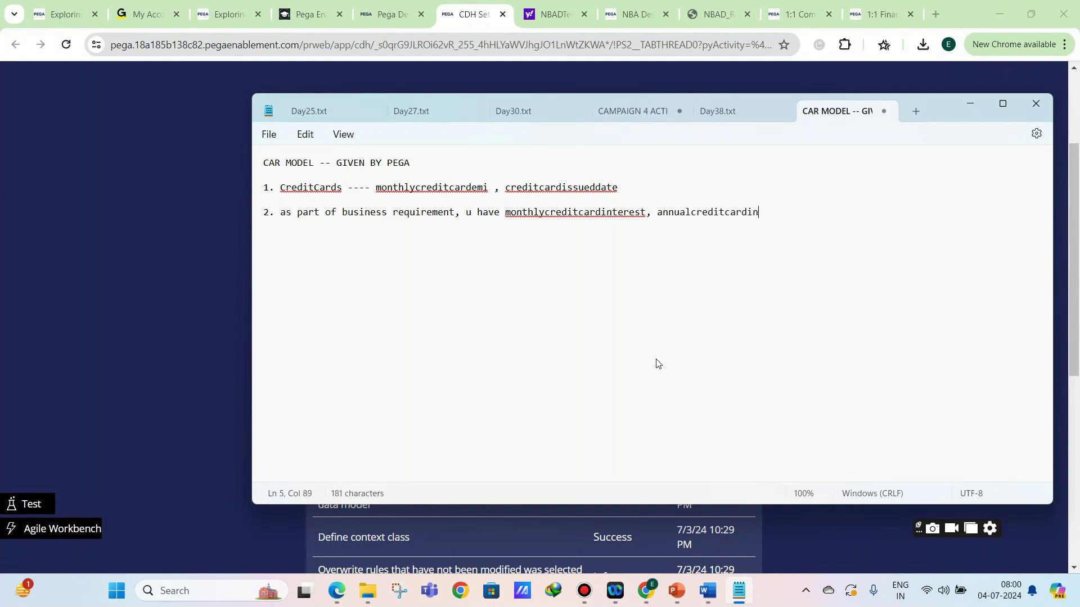
key(Return)
key(Return)
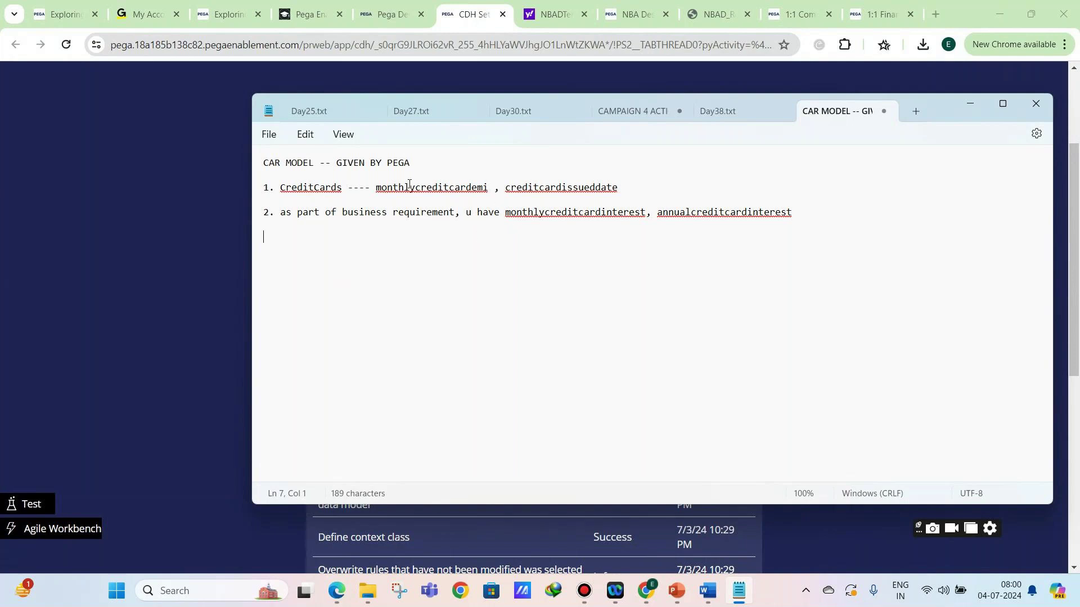
Highlight the two interest properties in item 2 and the word CreditCards in item 1 for explanation
click(506, 212)
drag(516, 218, 795, 220)
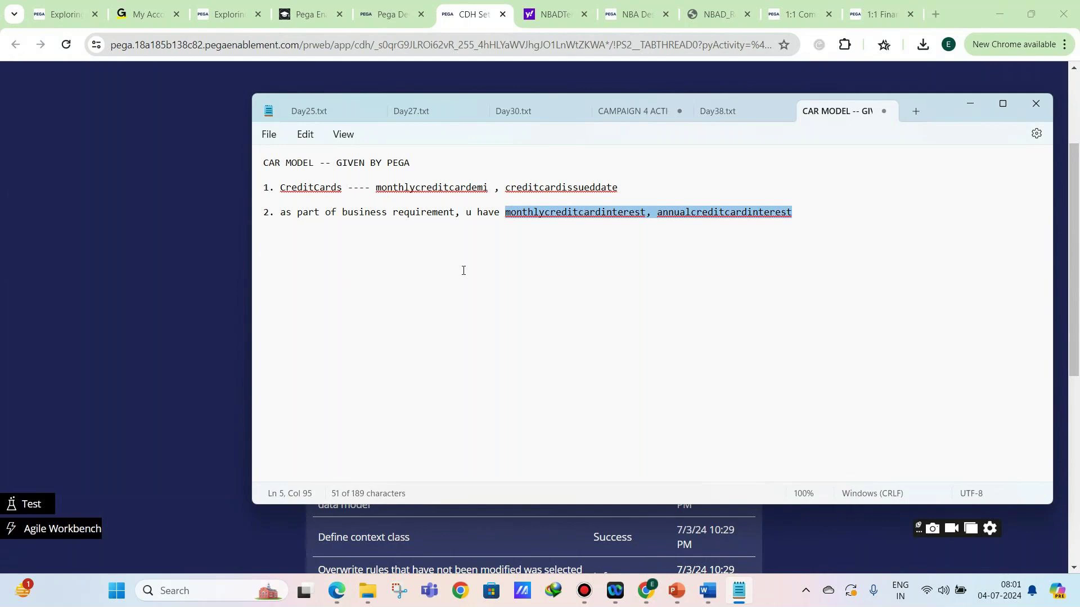
click(507, 236)
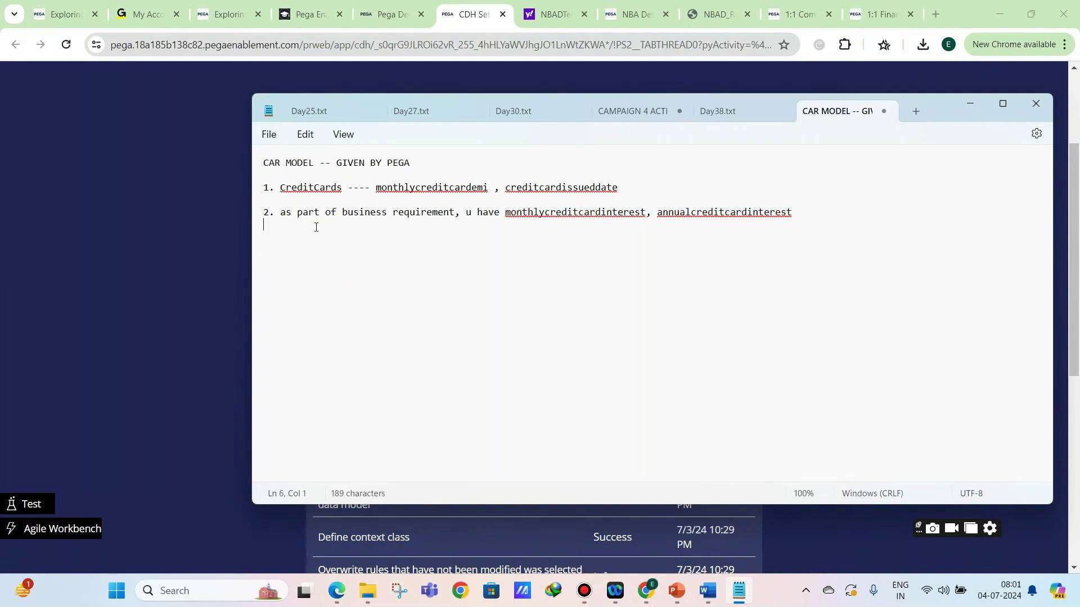
drag(281, 188, 344, 186)
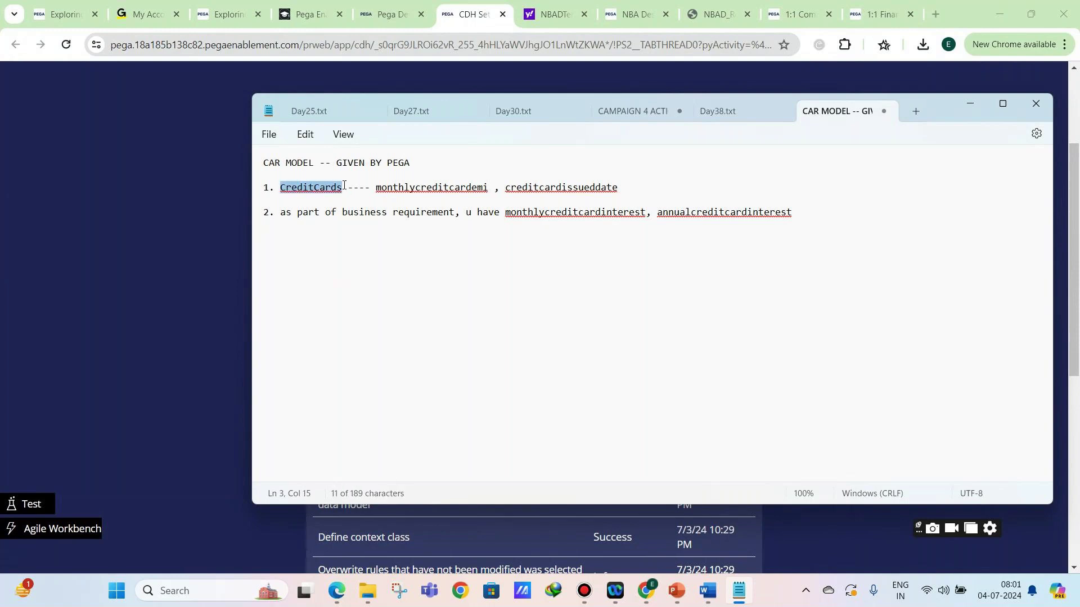
click(386, 241)
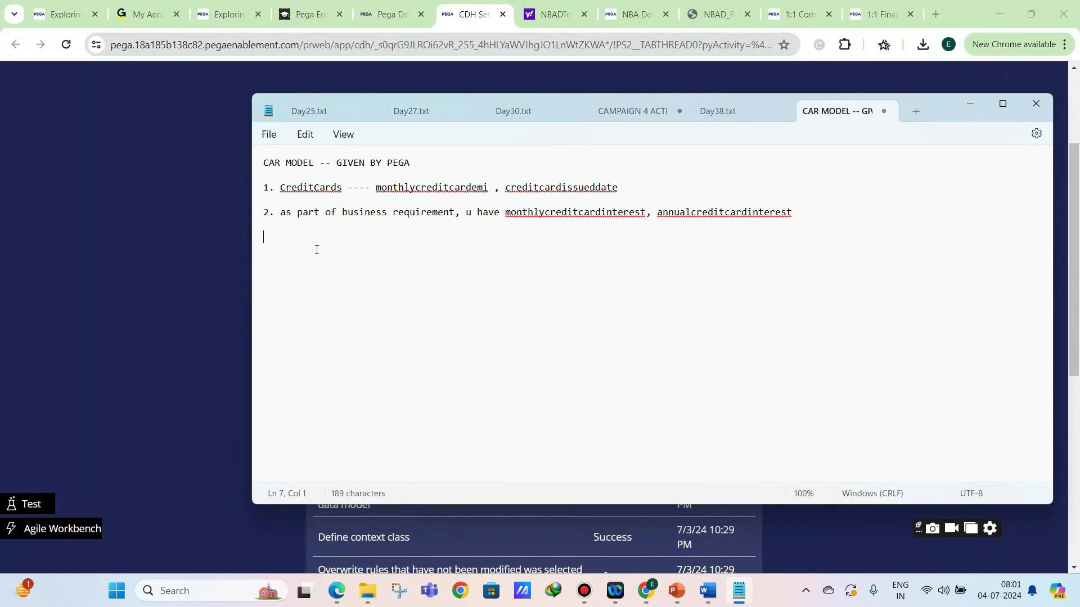
Return to the CDH setup page, review its progress detail, and bring up the GoTo Meeting window
click(216, 246)
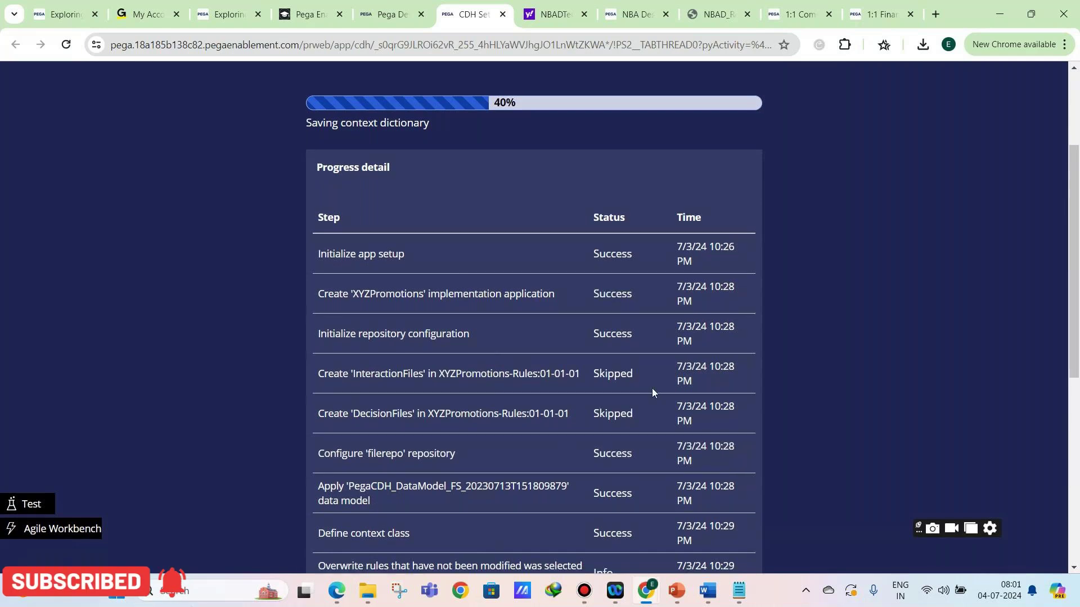
scroll(653, 388, down, 1)
scroll(648, 388, down, 1)
scroll(647, 392, up, 1)
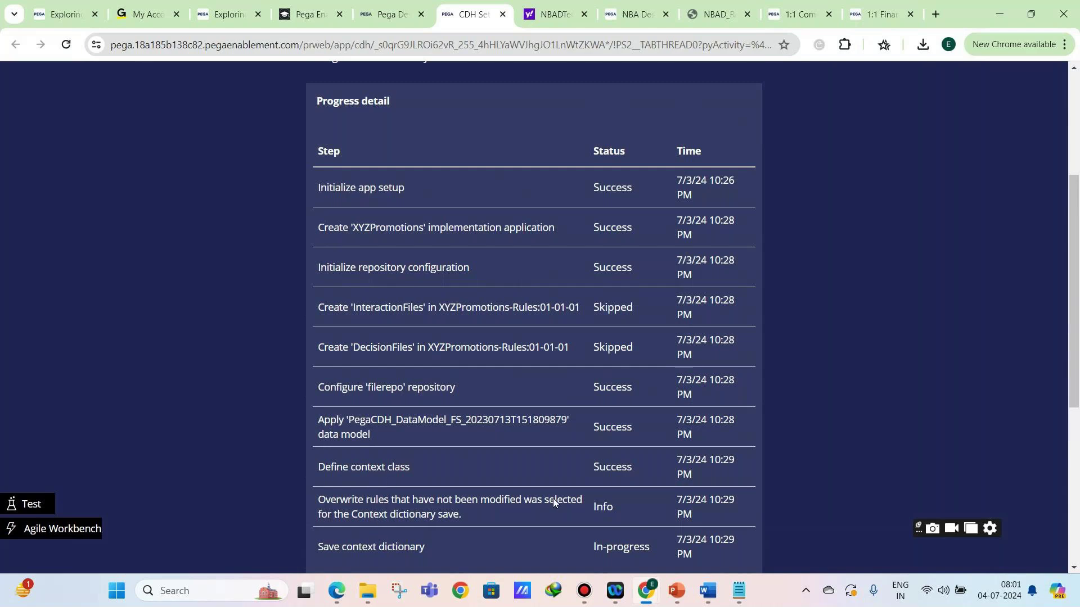
mouse_move(651, 587)
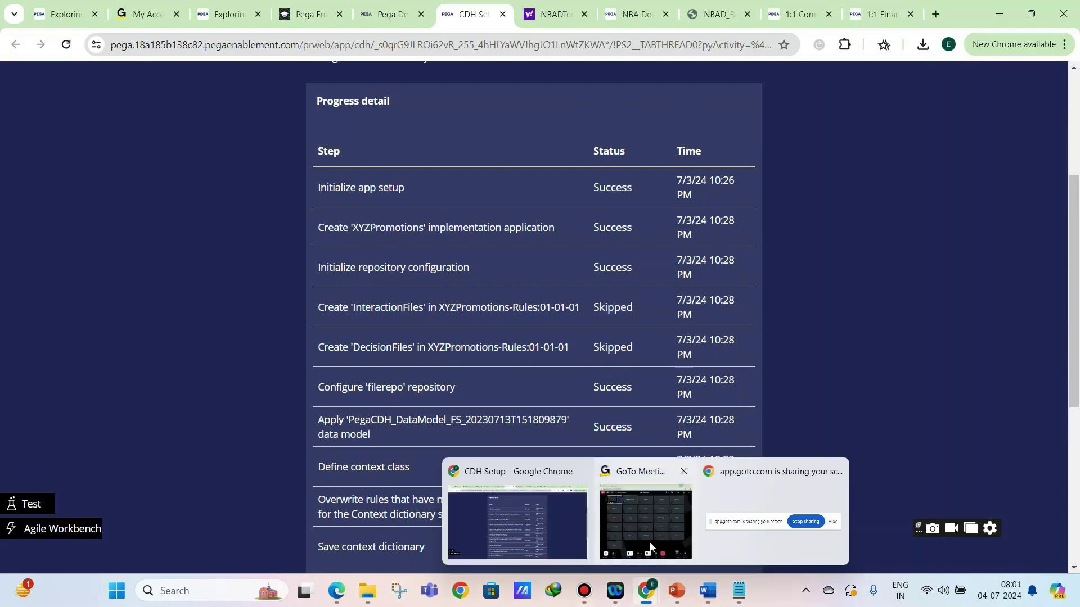
click(629, 548)
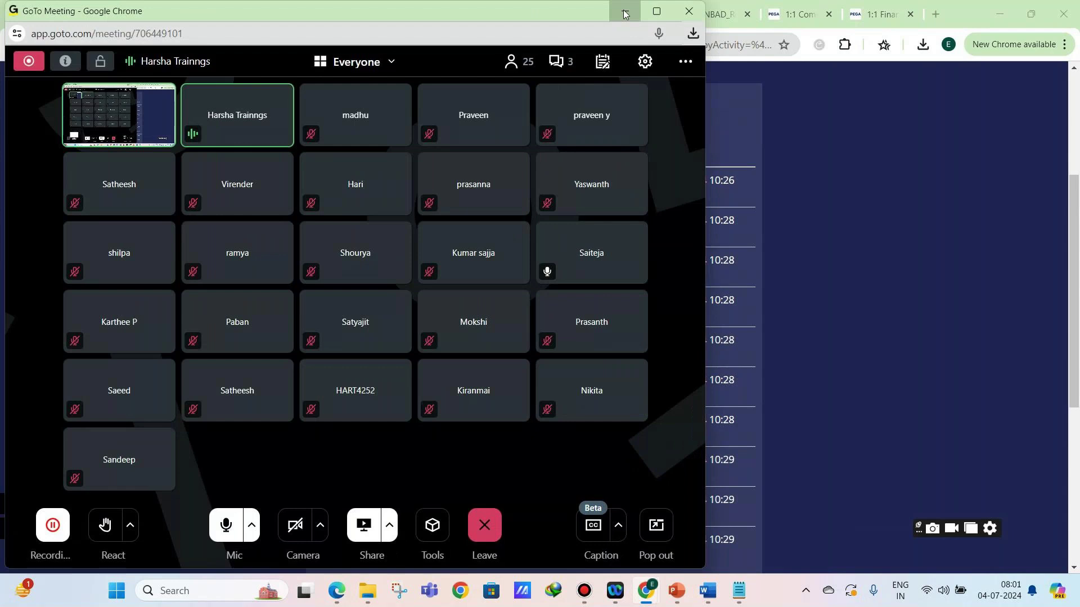
Minimize the GoTo Meeting window and review the progress detail on the CDH setup page down to the context dictionary save
click(625, 11)
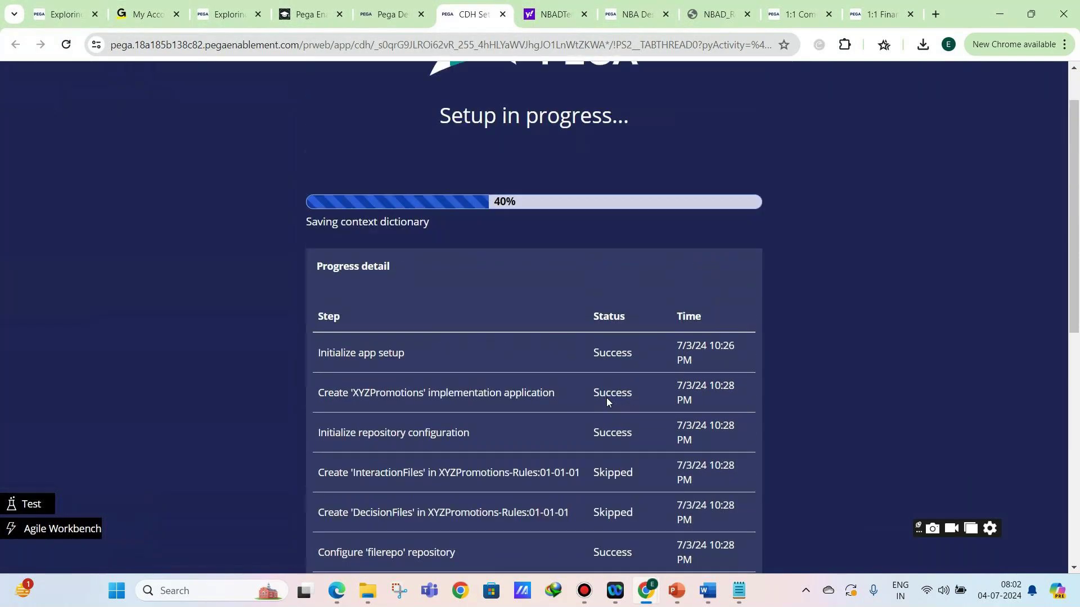
scroll(606, 397, down, 2)
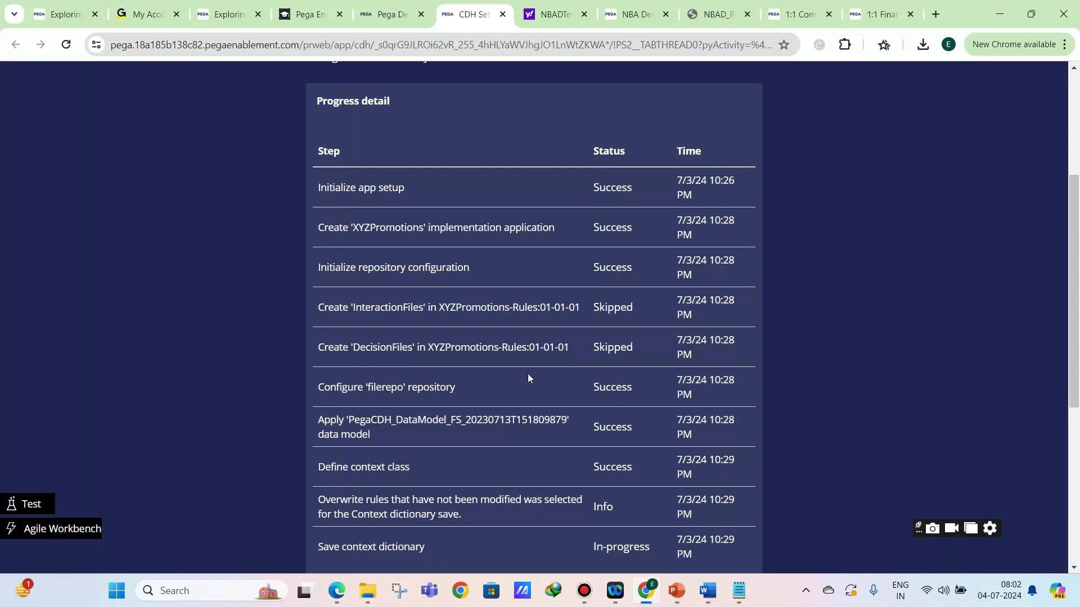
scroll(528, 373, down, 2)
scroll(534, 380, up, 2)
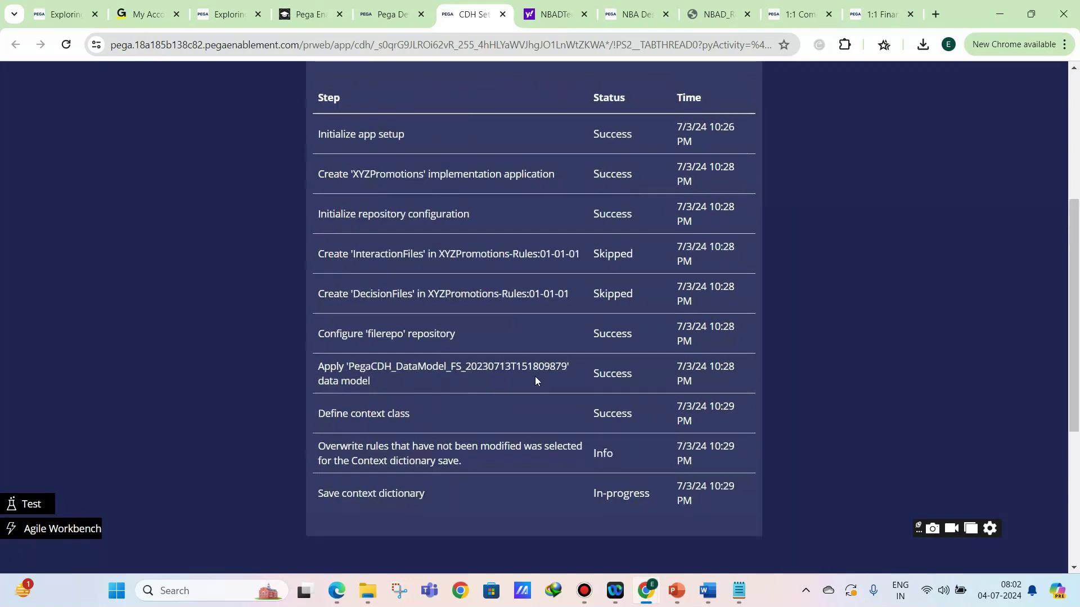
scroll(535, 376, up, 5)
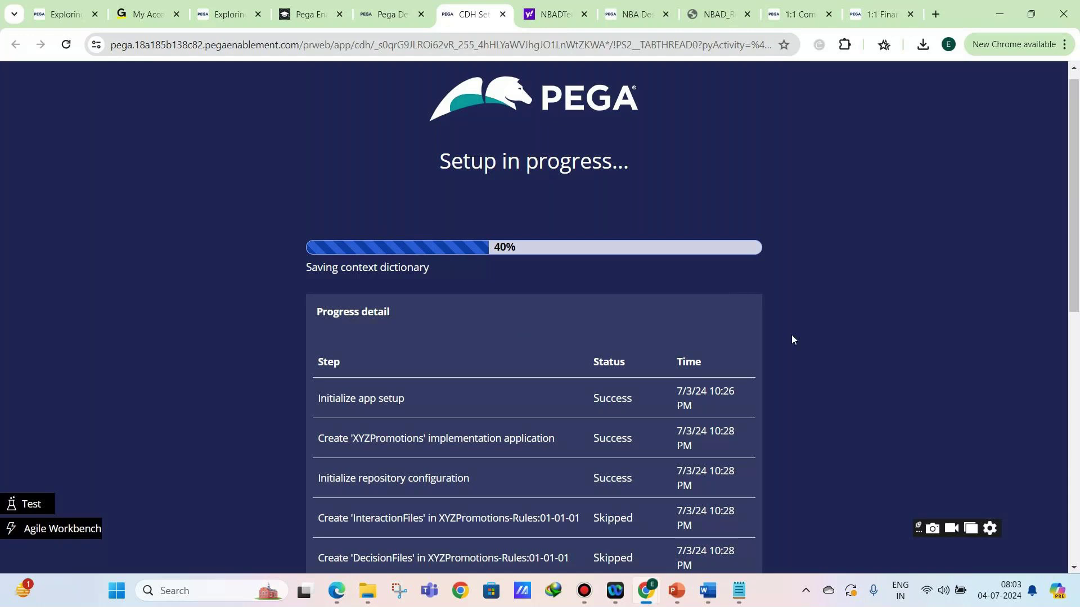
scroll(746, 339, down, 3)
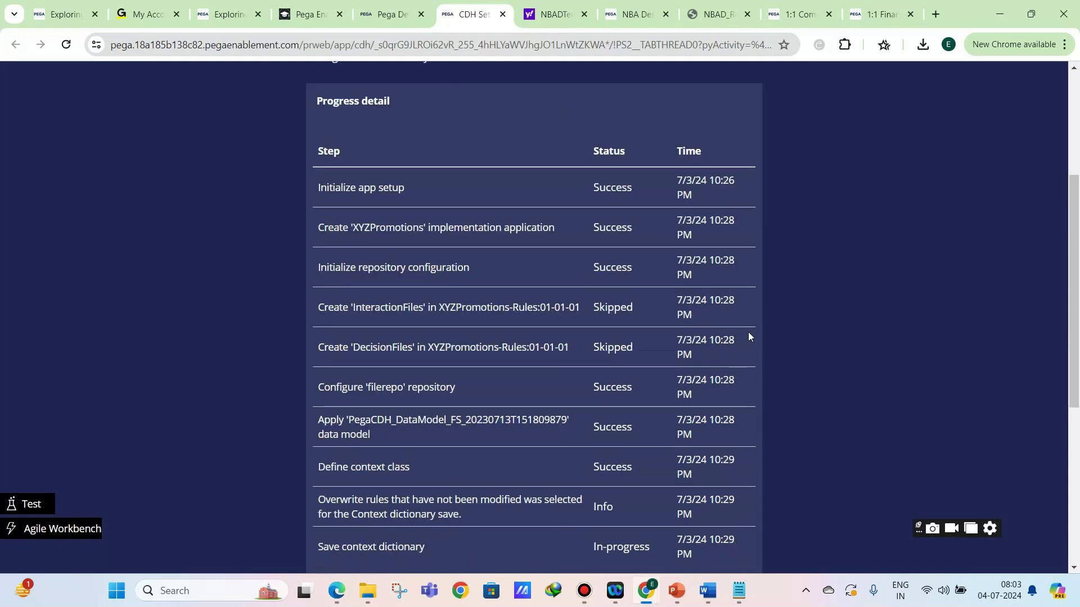
scroll(748, 336, down, 2)
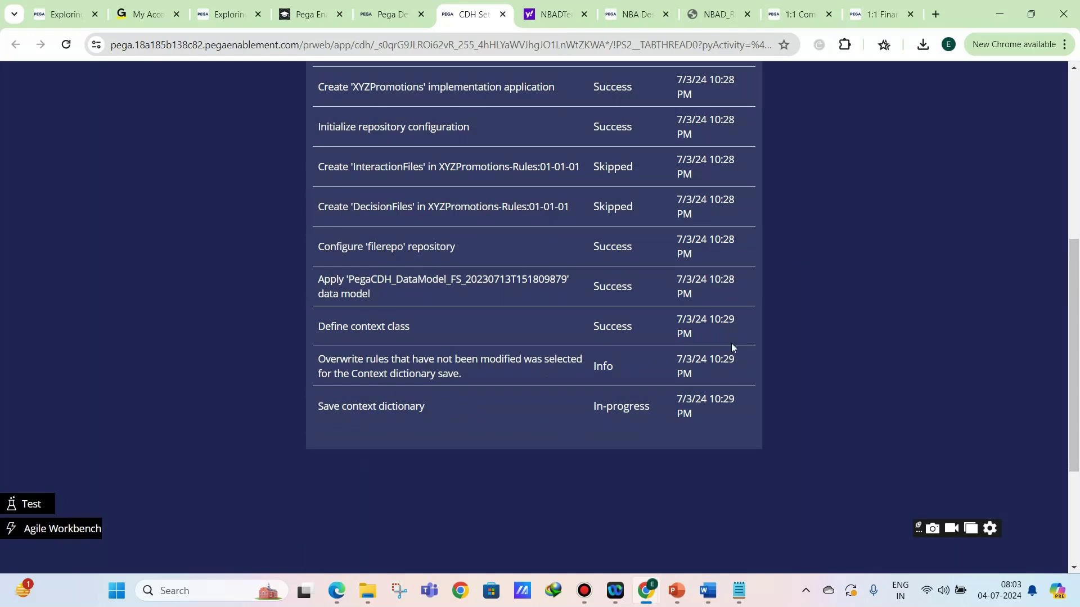
Switch to the PEGA_PCDC-Day 3.pptx presentation in PowerPoint and show the NBAD Template and Application Creation slides
mouse_move(672, 589)
click(648, 587)
mouse_move(675, 588)
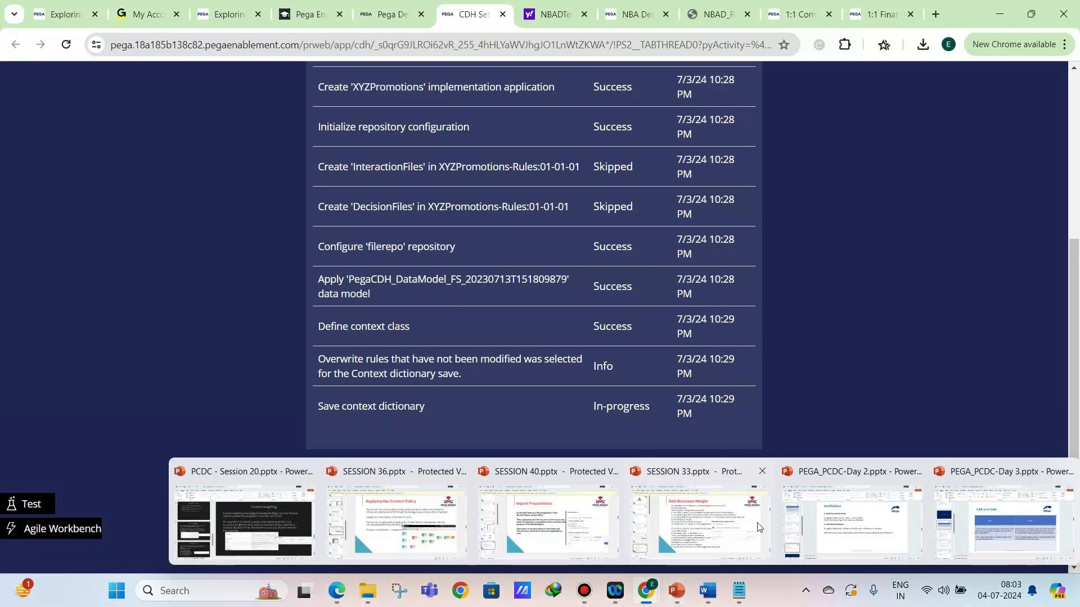
click(994, 495)
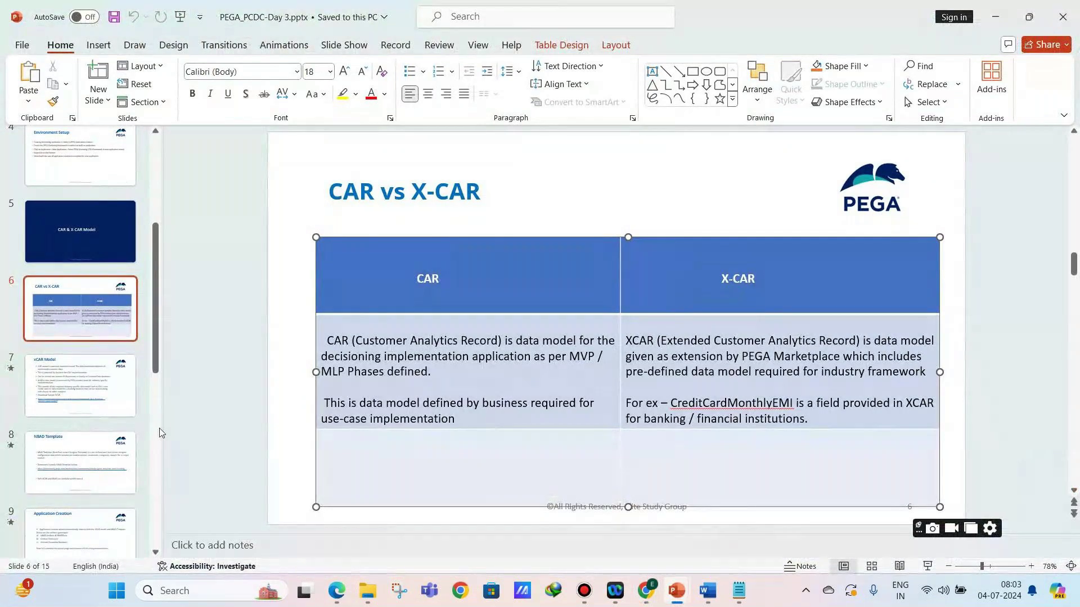
click(63, 474)
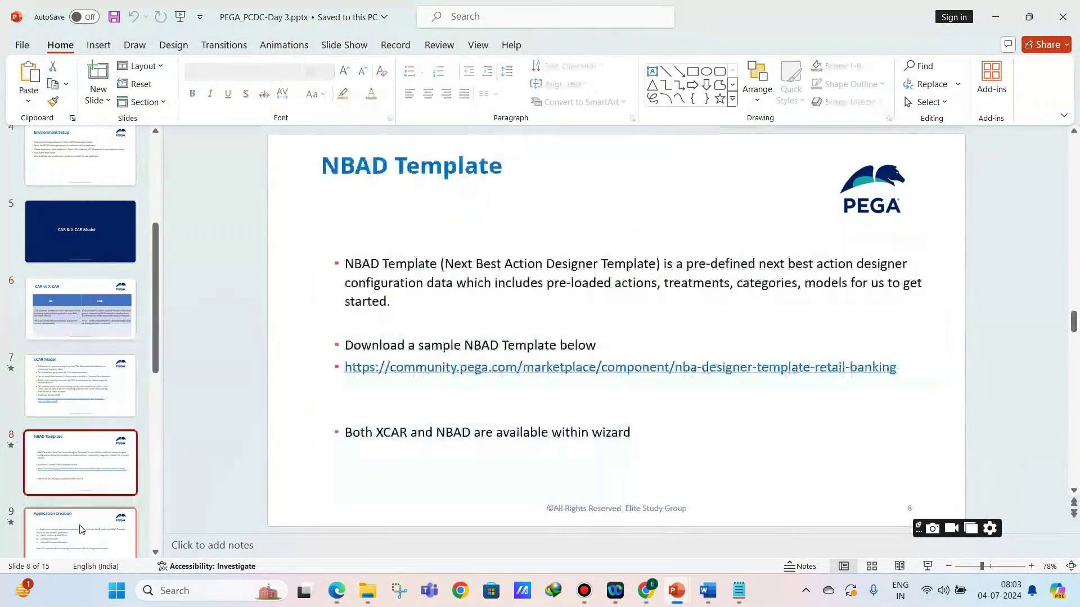
click(81, 541)
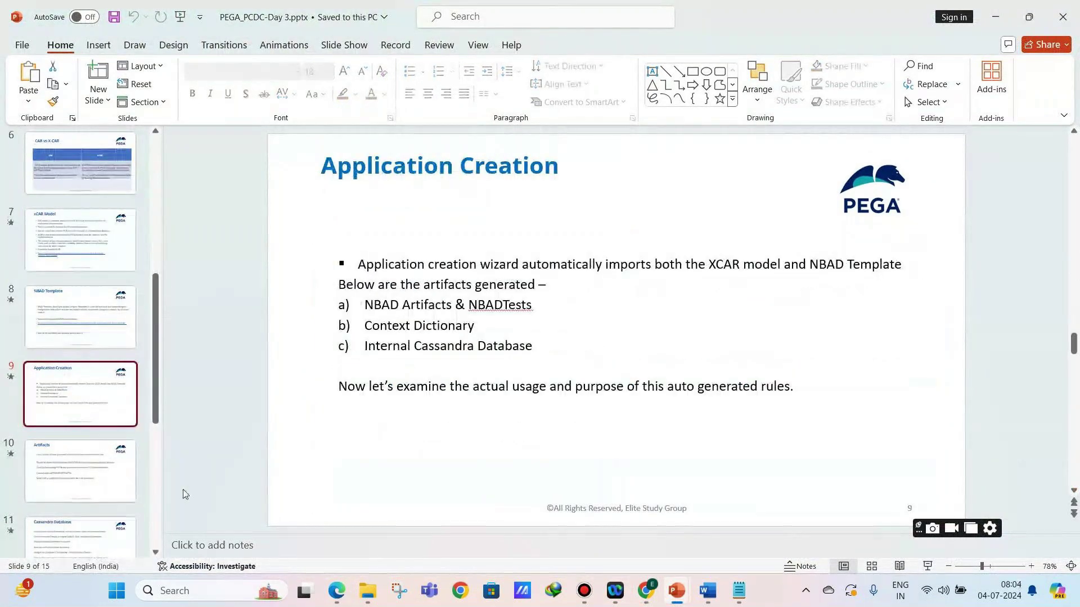
Go through the Artifacts, Cassandra Database, Decision Data Store and NBAD Tests slides
click(85, 484)
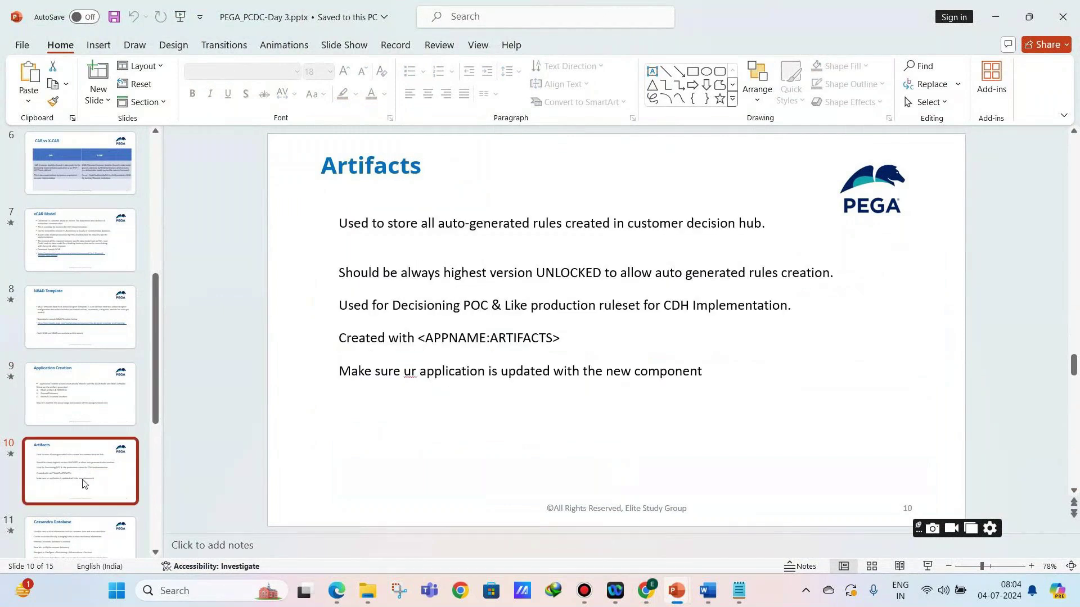
click(83, 527)
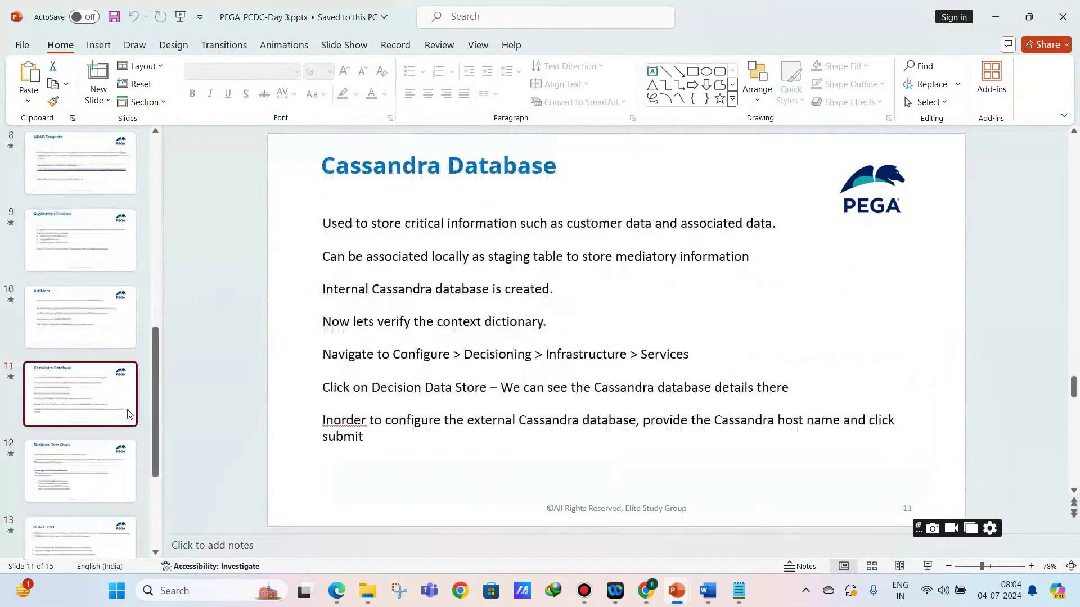
click(84, 459)
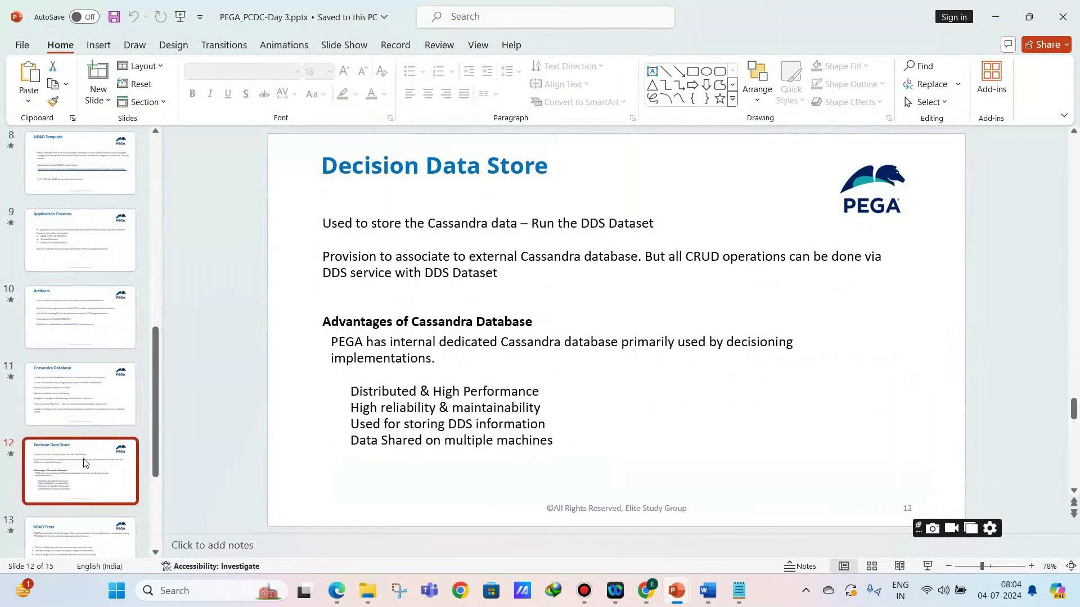
scroll(84, 463, down, 2)
click(87, 428)
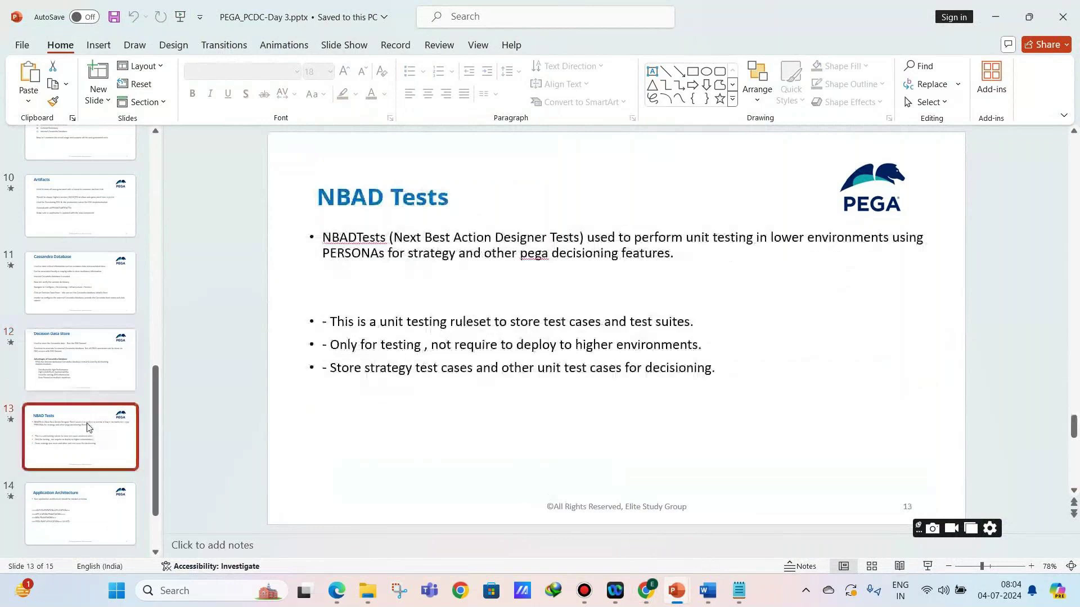
scroll(85, 430, up, 4)
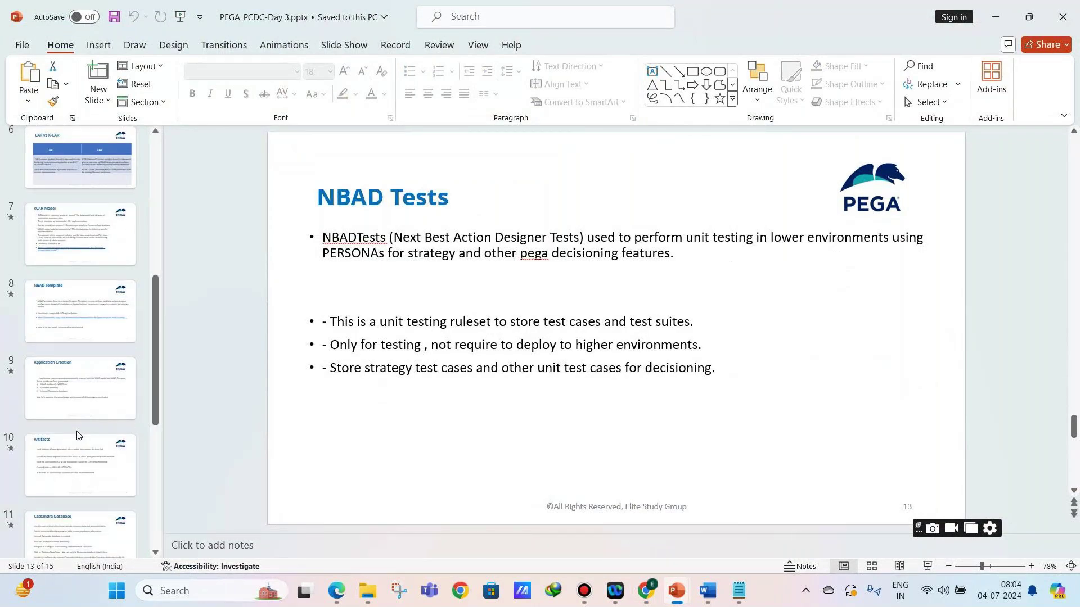
Return to the CDH setup page in Chrome and examine the overall progress and the status of each listed setup step
click(995, 16)
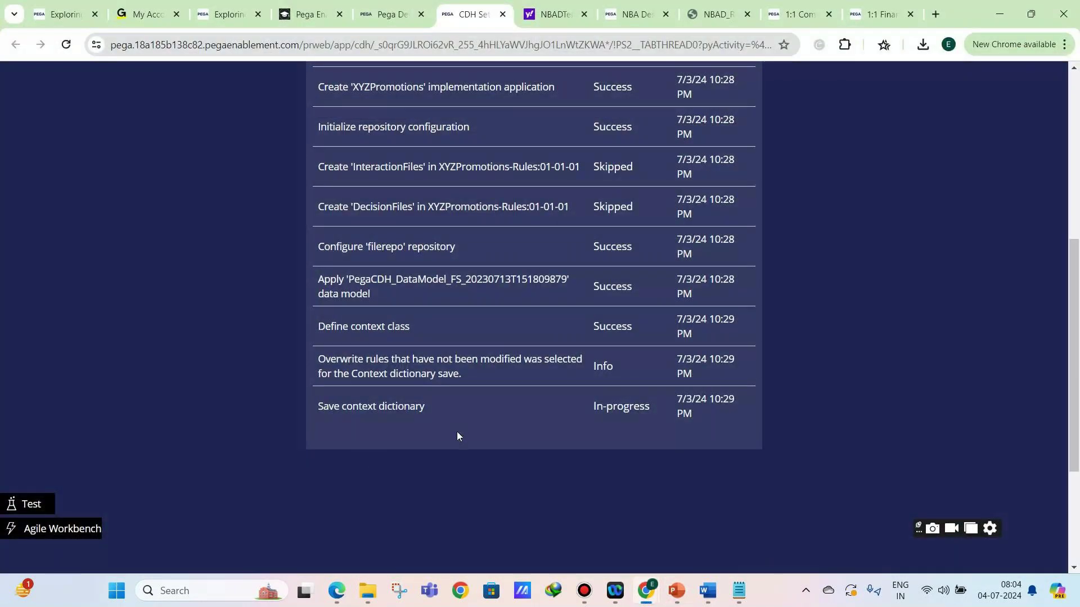
scroll(457, 431, up, 1)
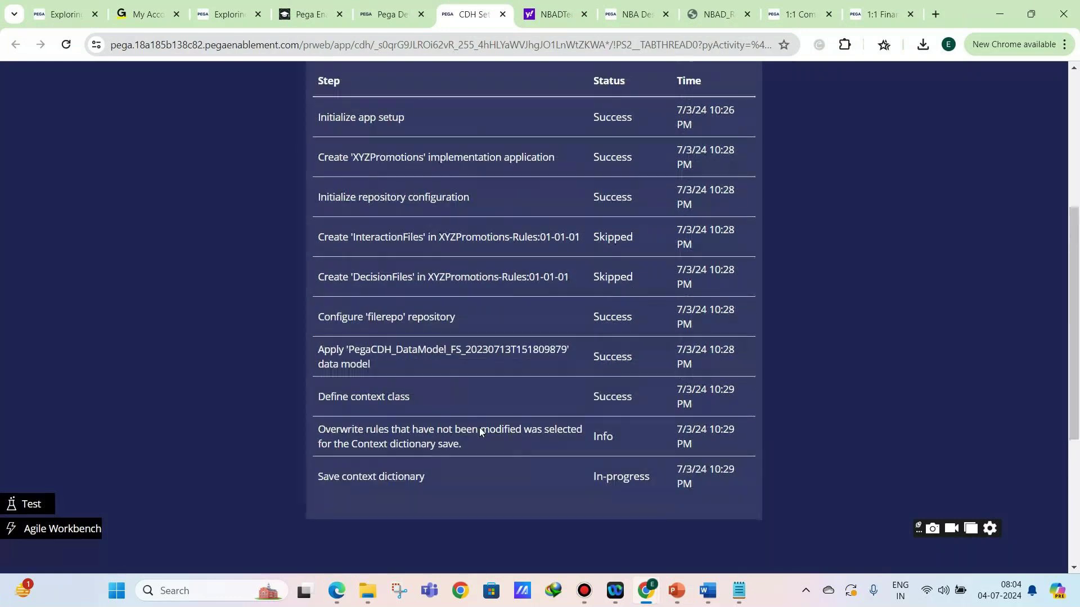
scroll(478, 431, up, 2)
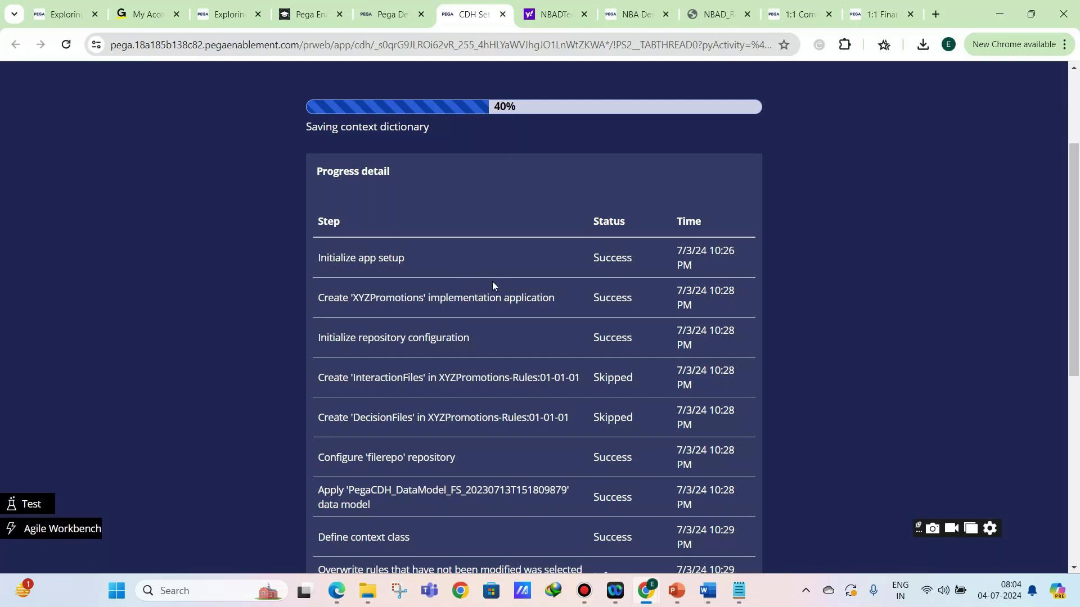
scroll(463, 308, up, 3)
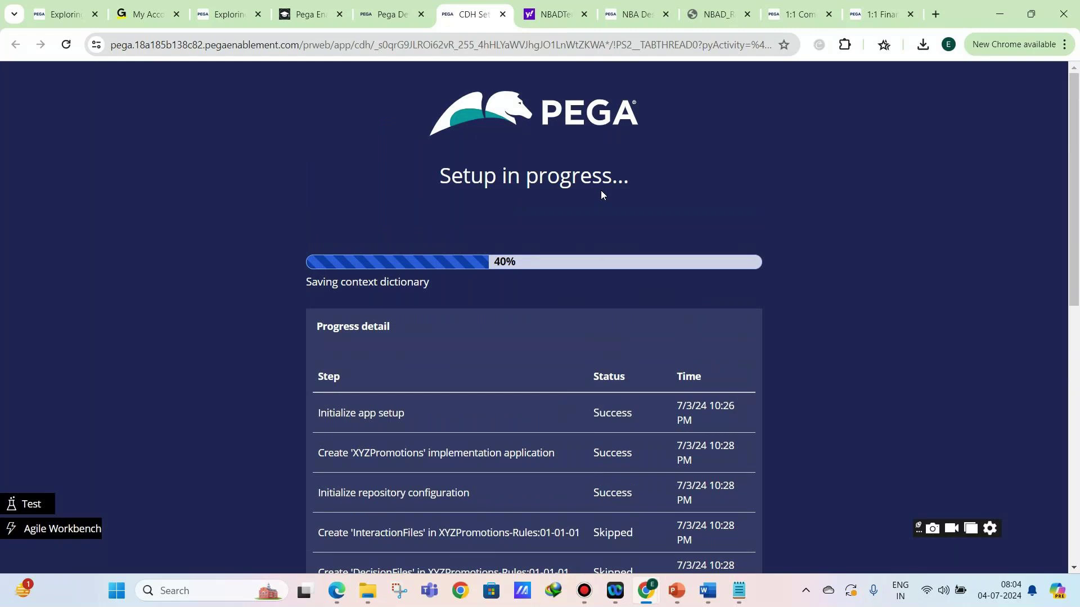
scroll(585, 255, down, 5)
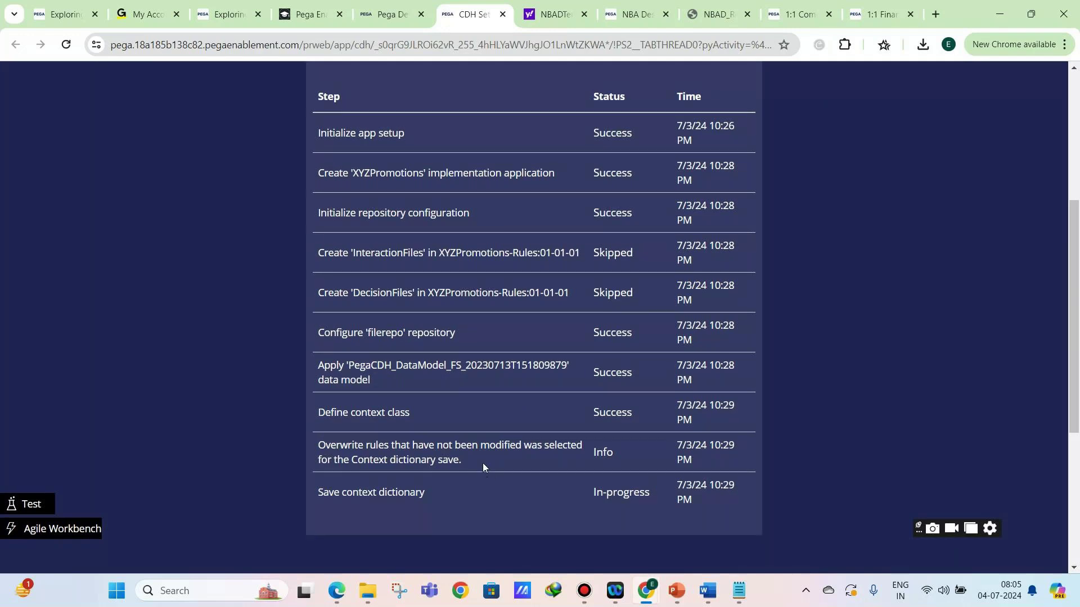
scroll(482, 463, up, 5)
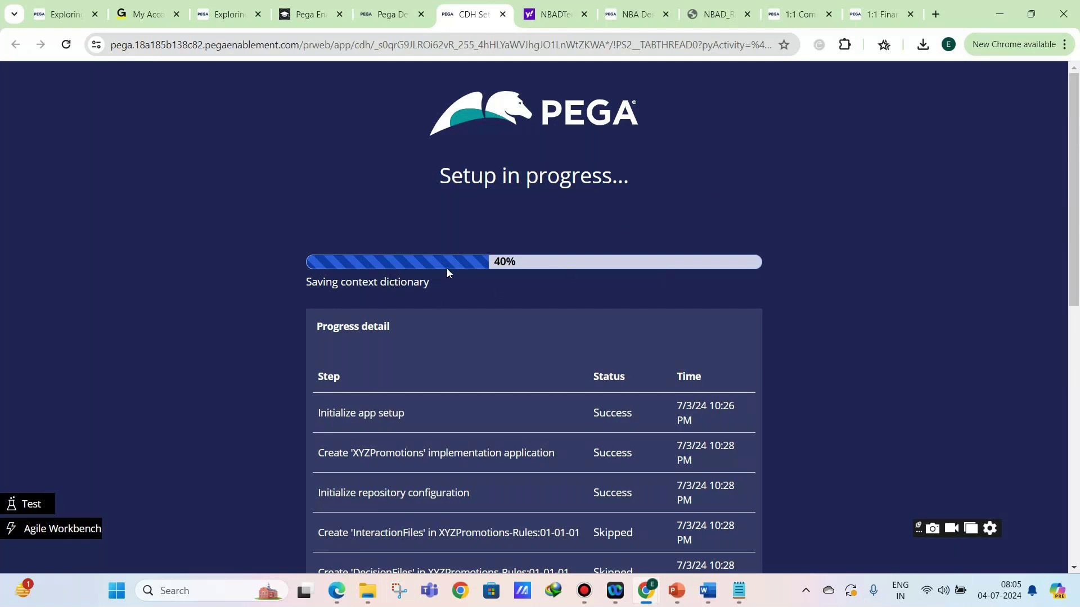
scroll(446, 268, down, 5)
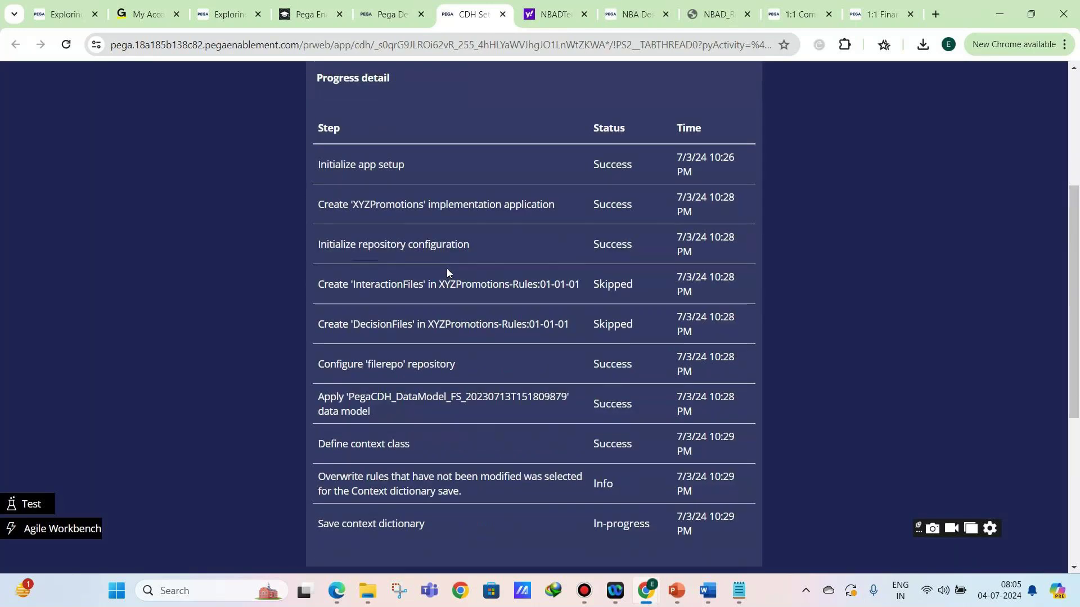
scroll(447, 273, down, 3)
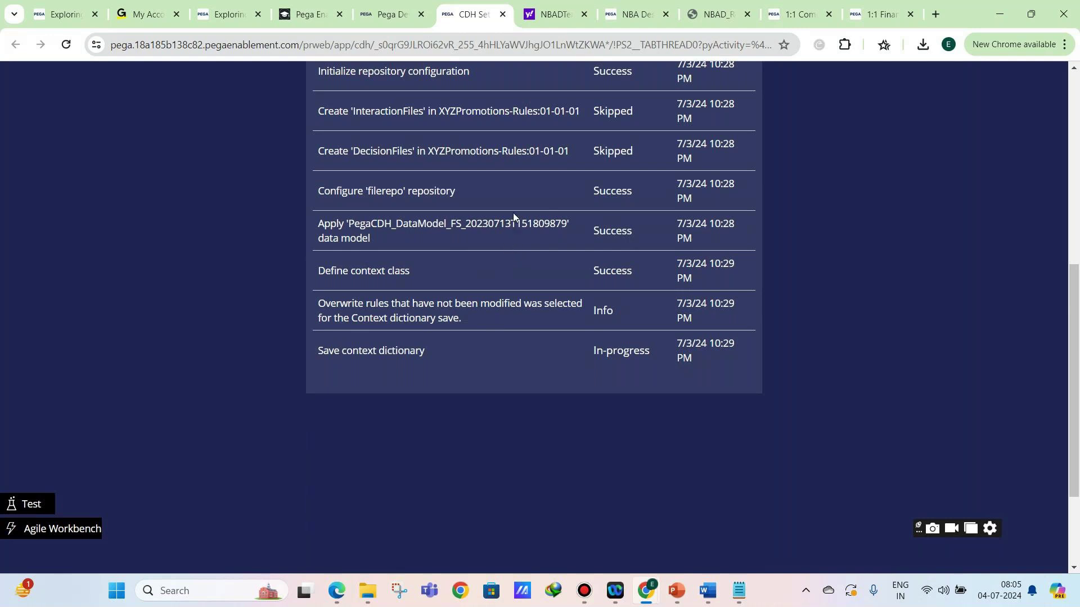
scroll(534, 211, up, 2)
scroll(554, 211, up, 2)
scroll(549, 211, down, 3)
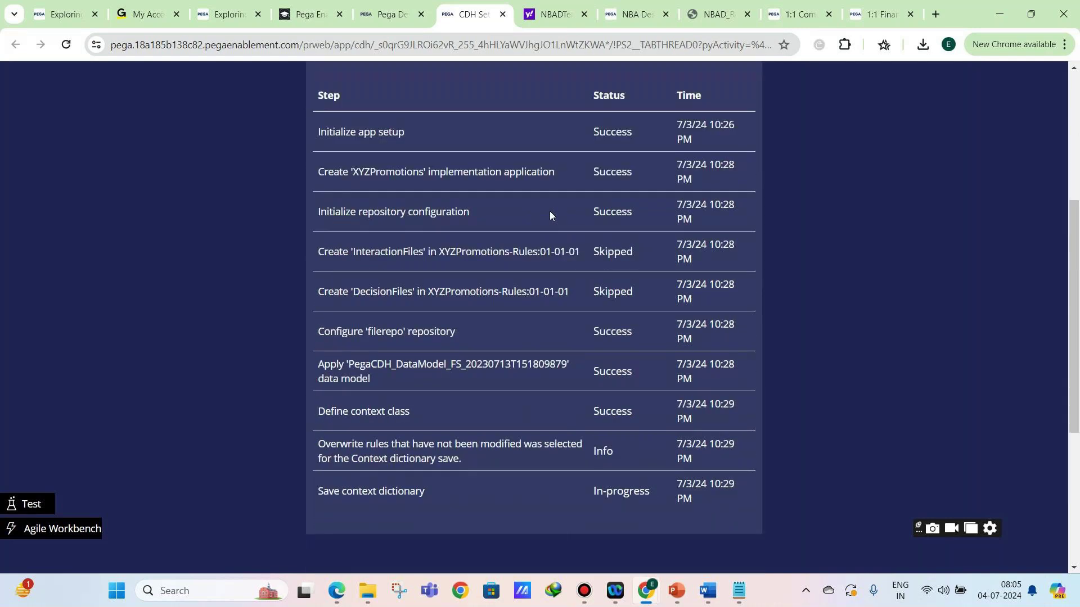
scroll(412, 256, up, 2)
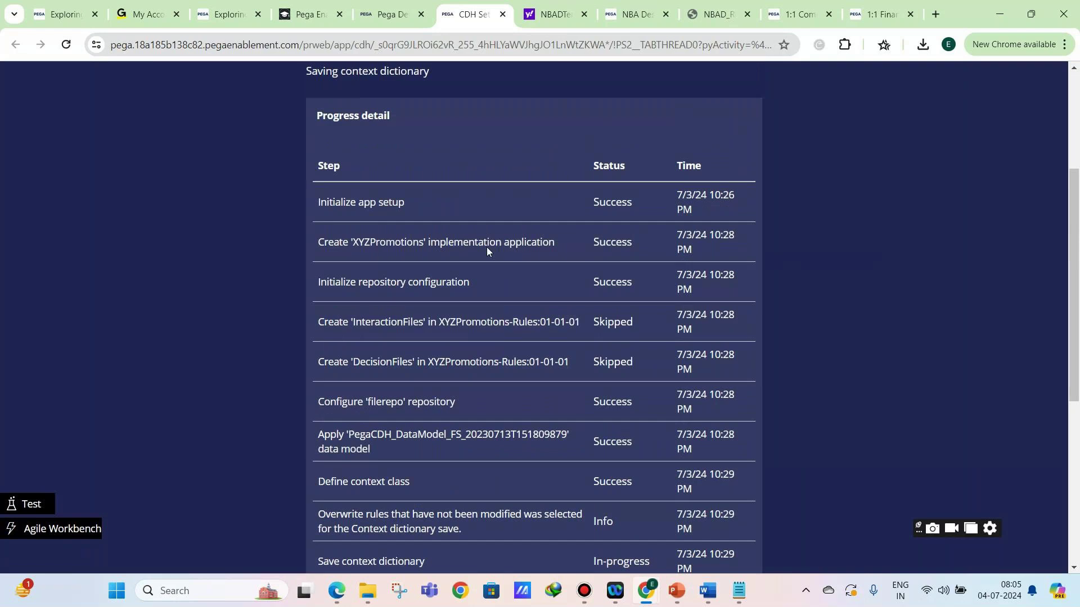
scroll(486, 248, up, 1)
scroll(486, 250, down, 1)
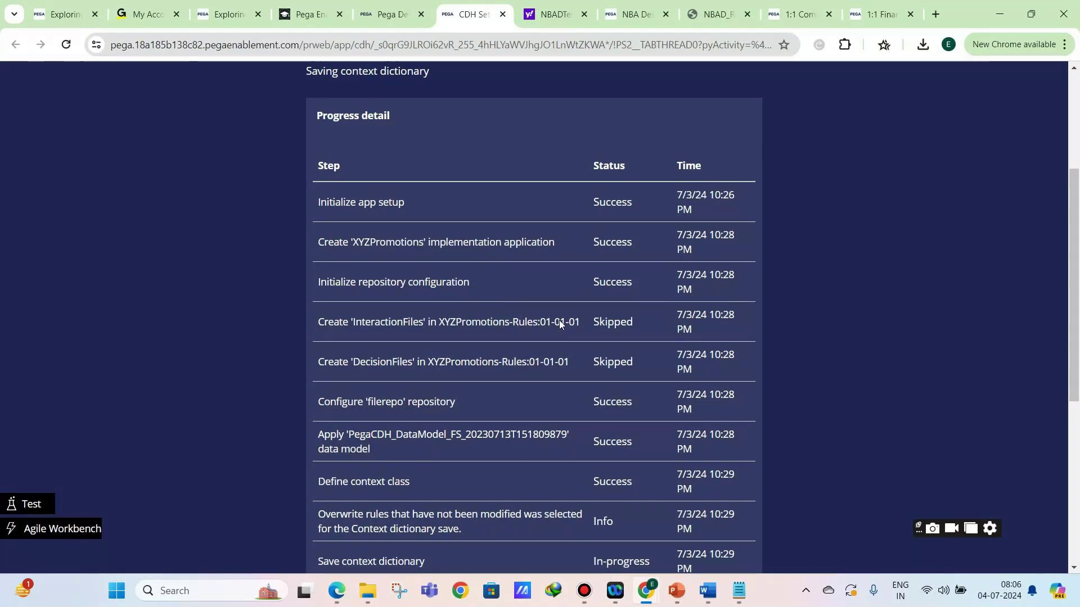
scroll(619, 396, down, 5)
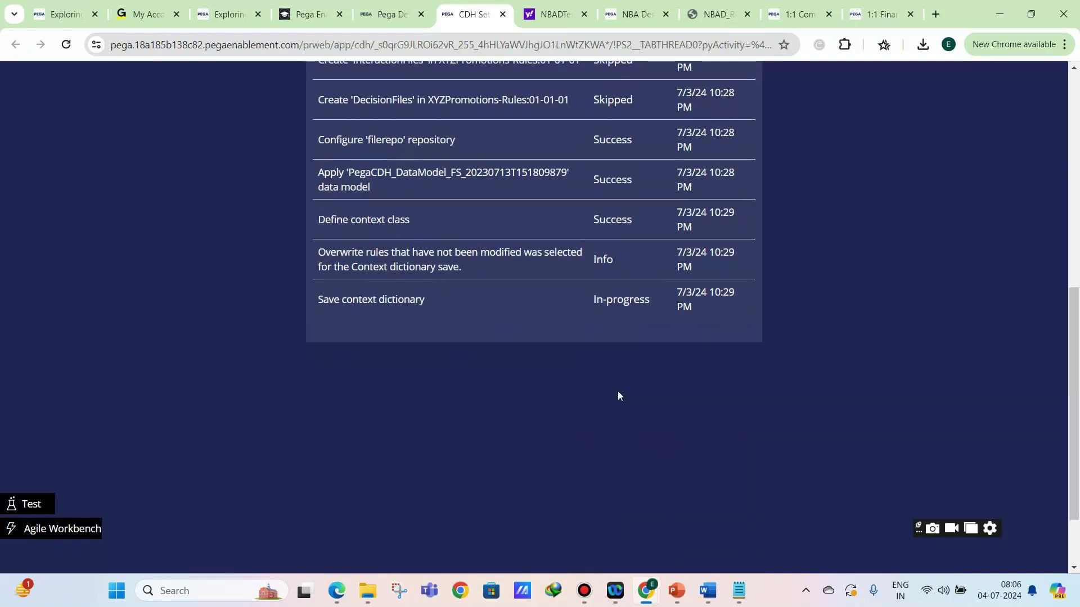
scroll(618, 396, up, 4)
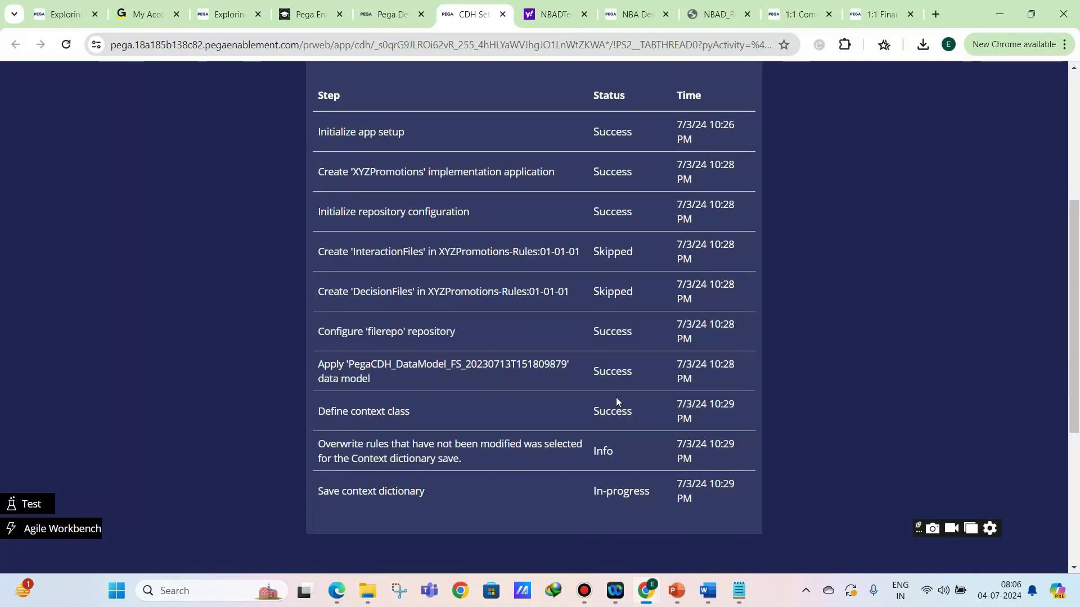
Switch back to the PEGA_PCDC-Day 3.pptx presentation in PowerPoint and show the Artifacts slide
mouse_move(650, 585)
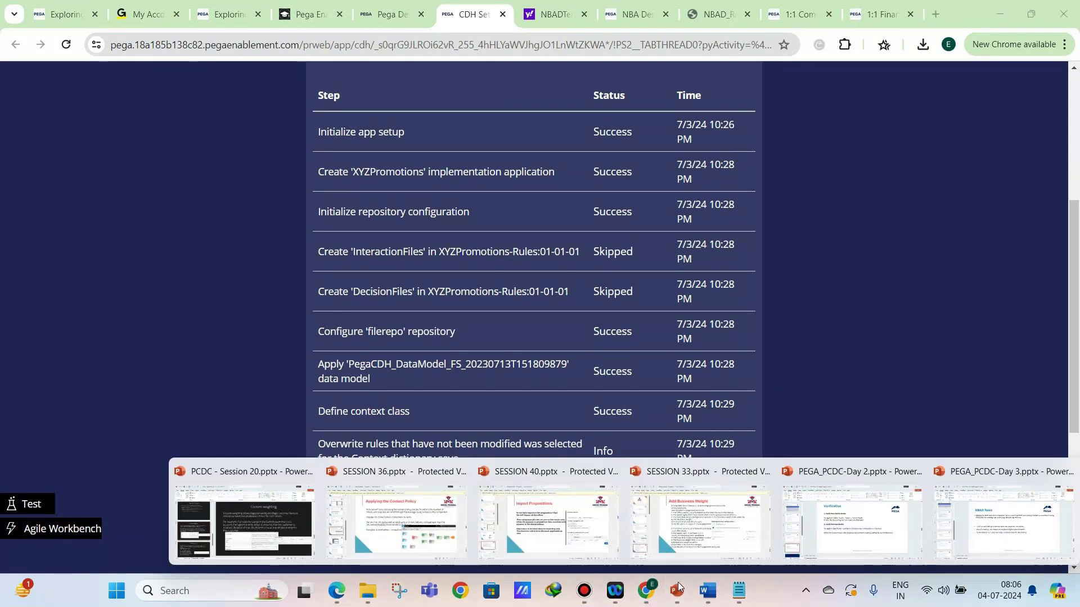
click(965, 508)
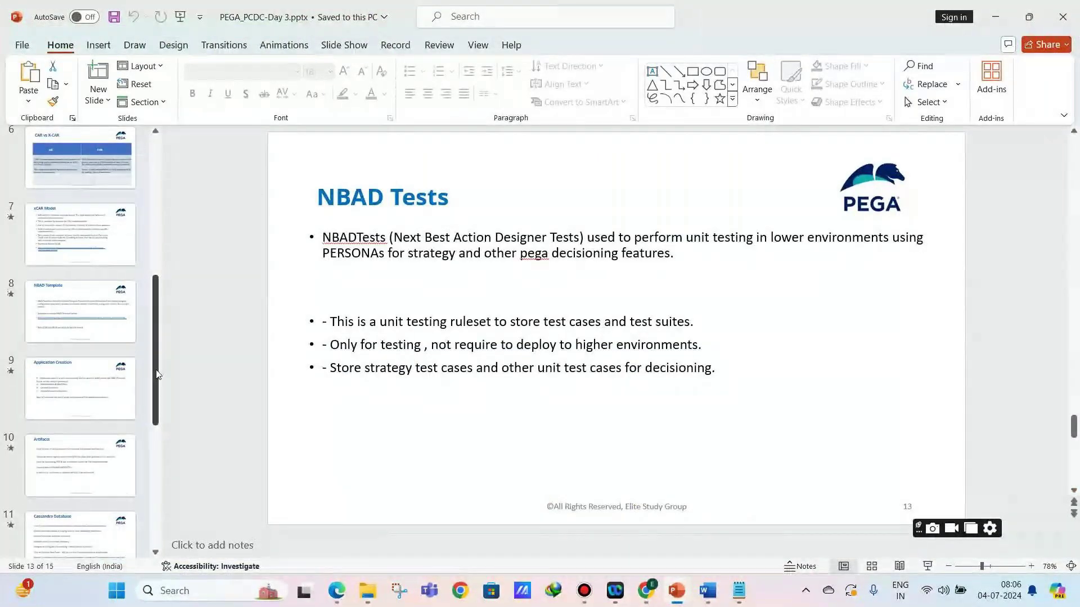
click(90, 449)
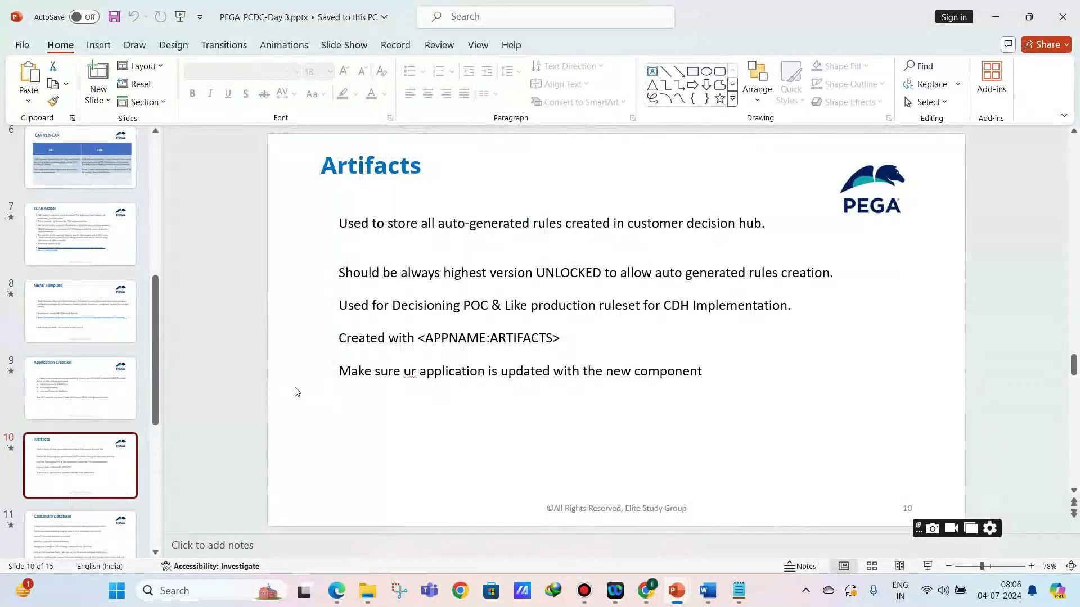
Go back to the CDH setup page in Chrome and check the context save entries and the progress bar
click(1003, 22)
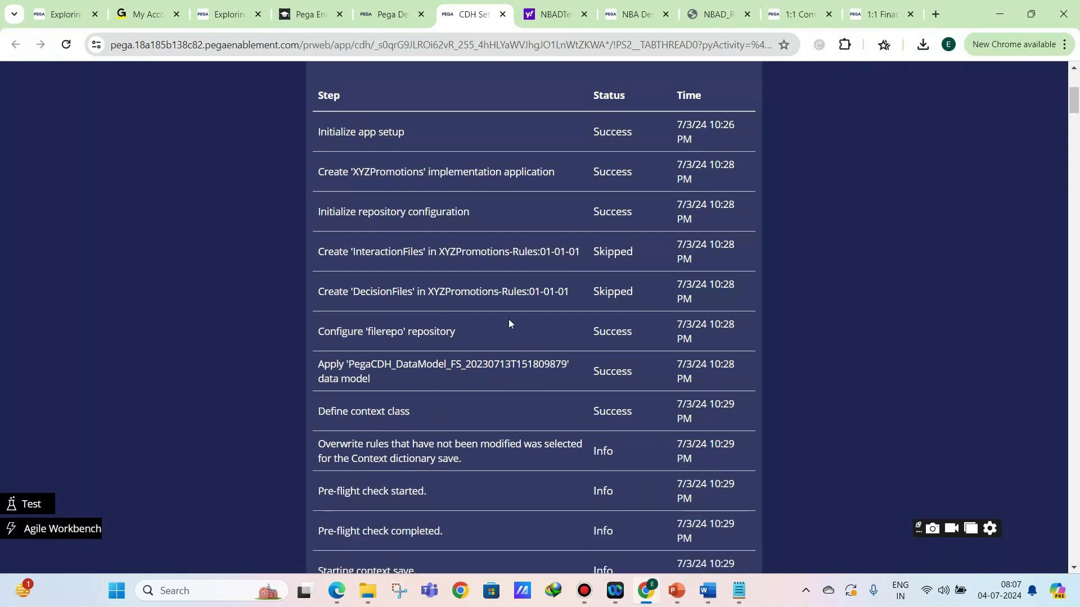
scroll(509, 324, down, 1)
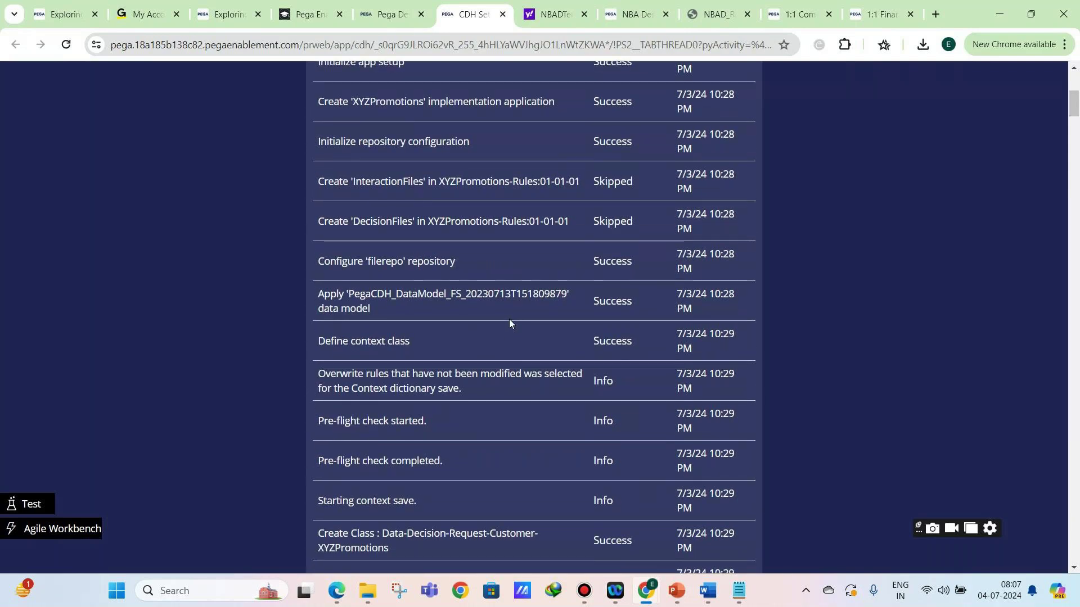
scroll(509, 324, up, 1)
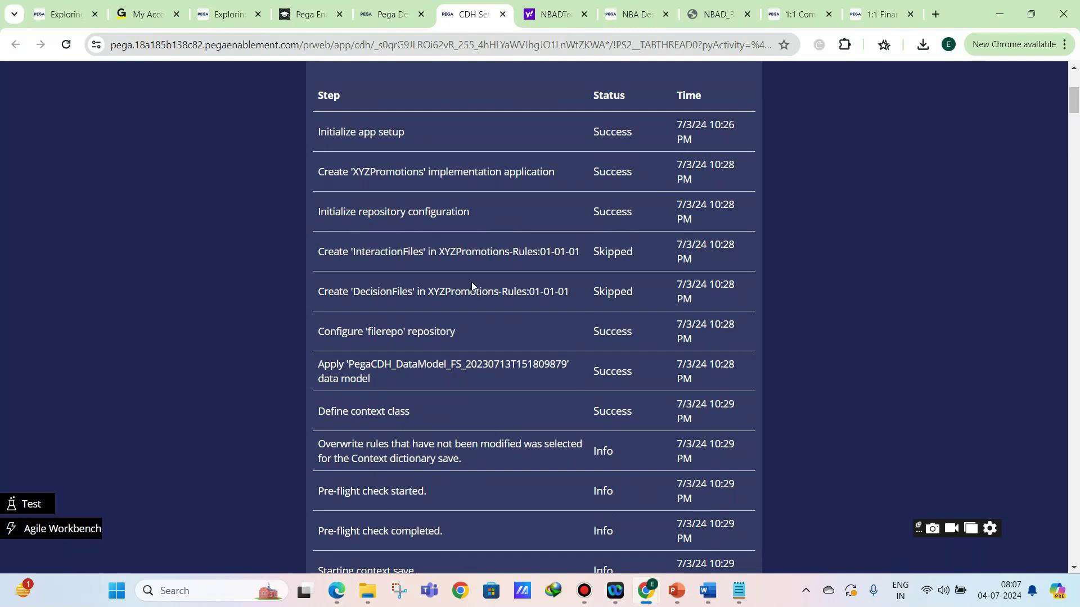
scroll(453, 287, up, 1)
scroll(452, 282, up, 3)
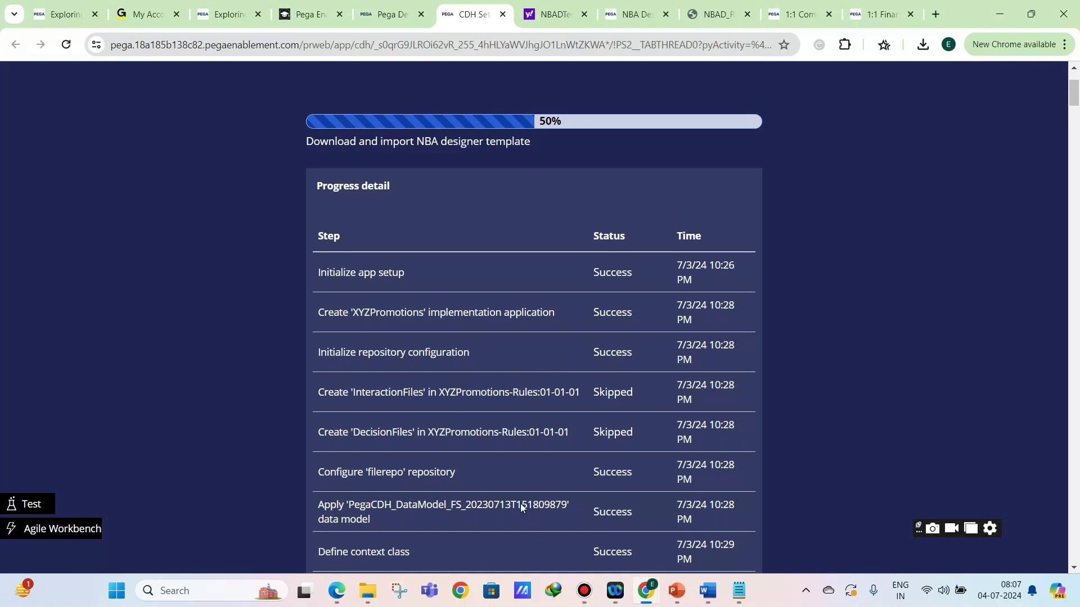
Read through the setup progress details from the app initialization entry down to the NBADTemplate.zip template entry
scroll(514, 476, down, 6)
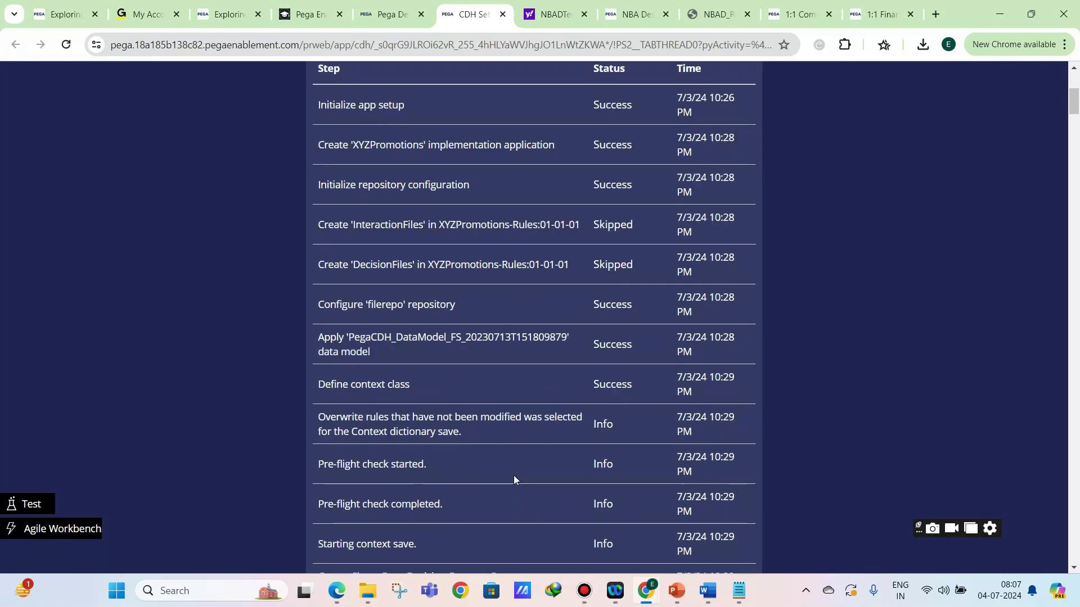
scroll(511, 471, down, 5)
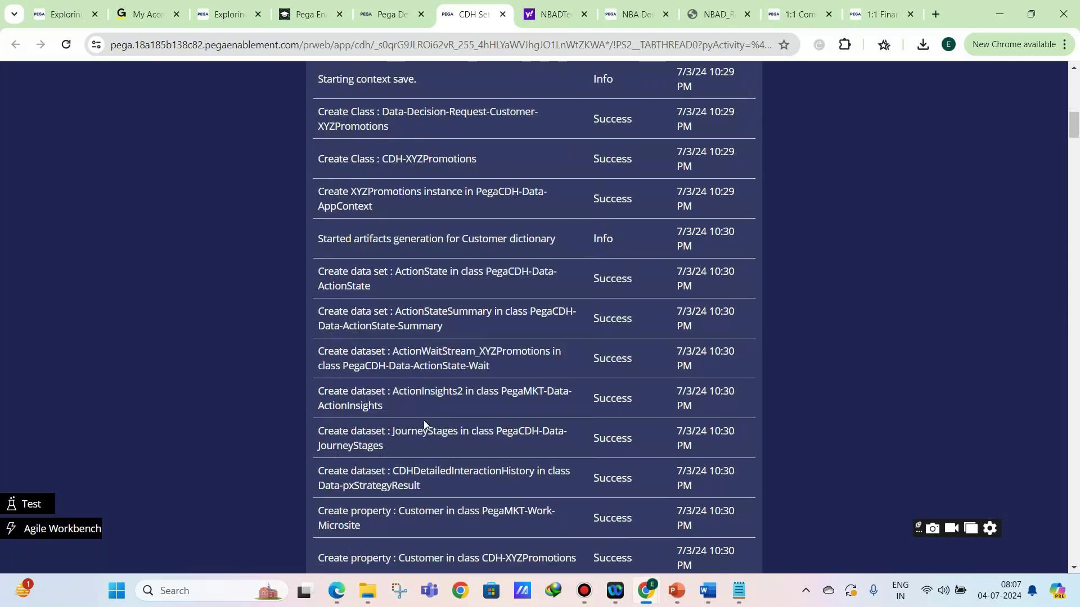
scroll(424, 420, down, 1)
scroll(393, 327, down, 7)
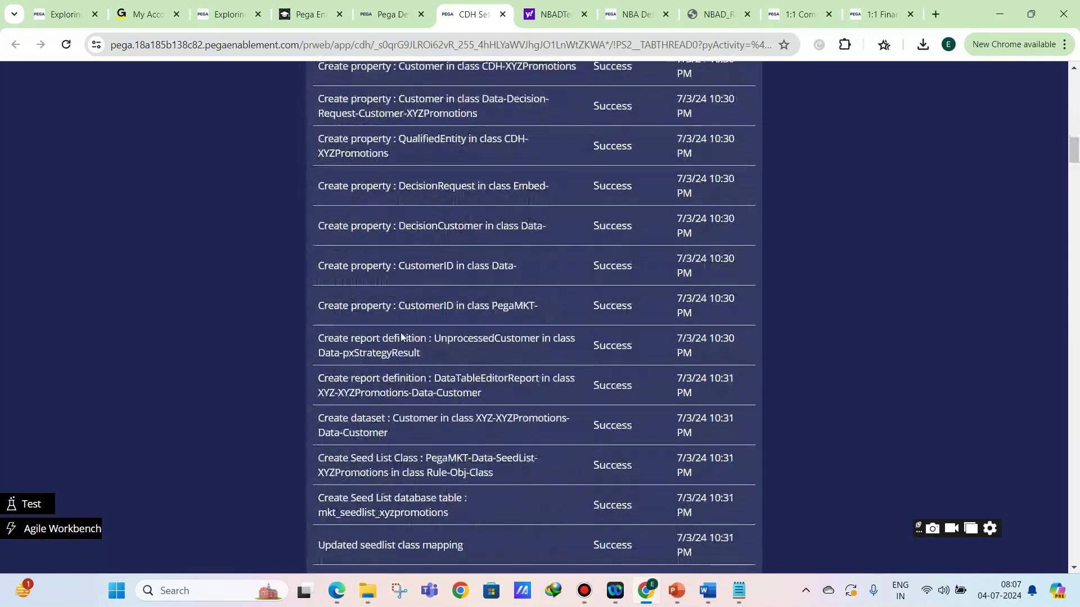
scroll(404, 347, down, 7)
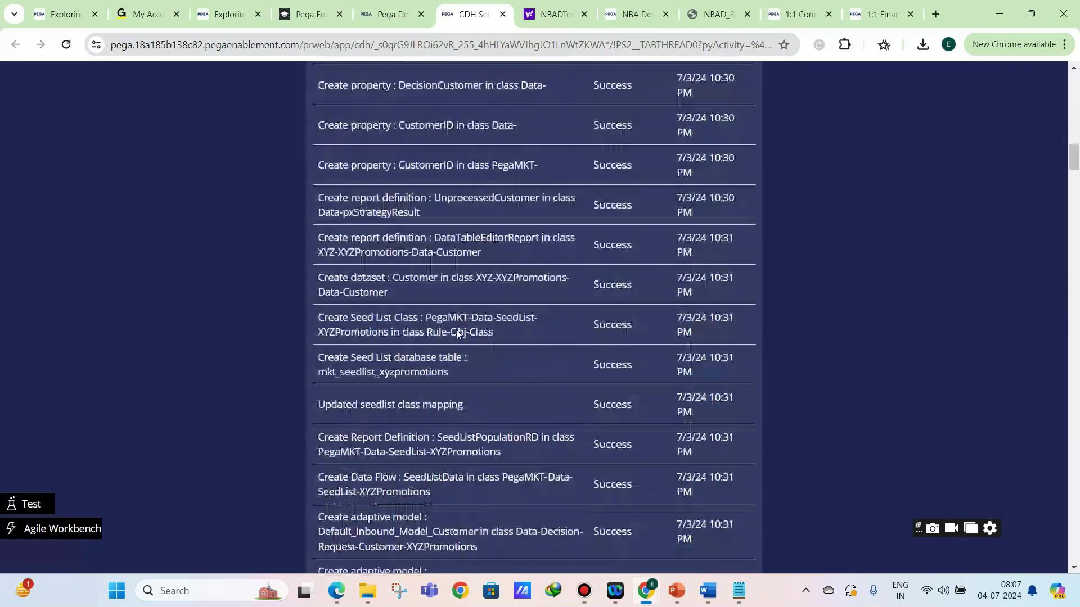
scroll(404, 347, down, 1)
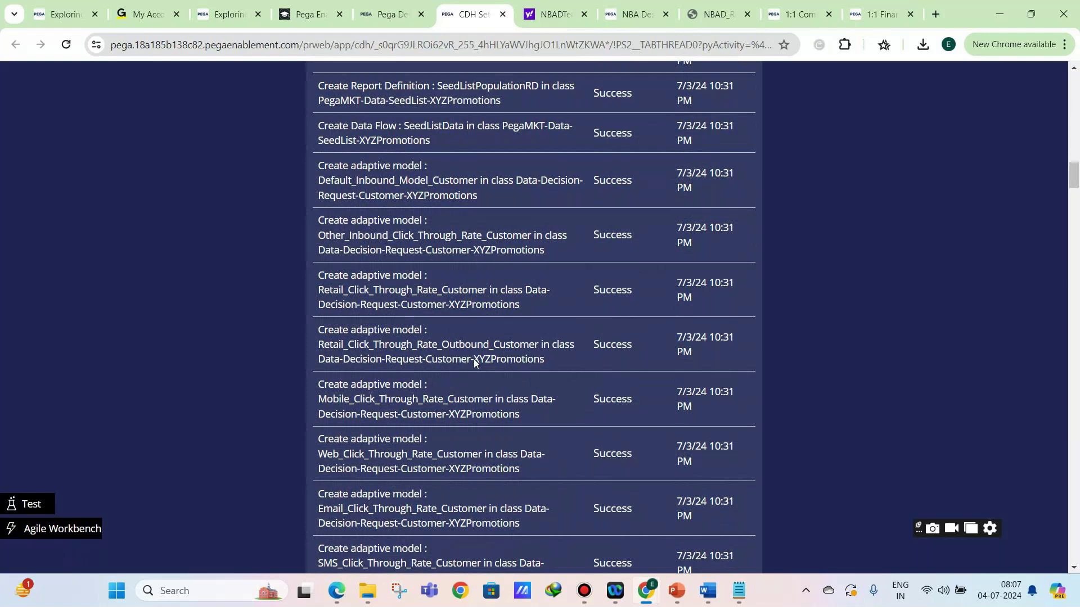
scroll(380, 422, down, 15)
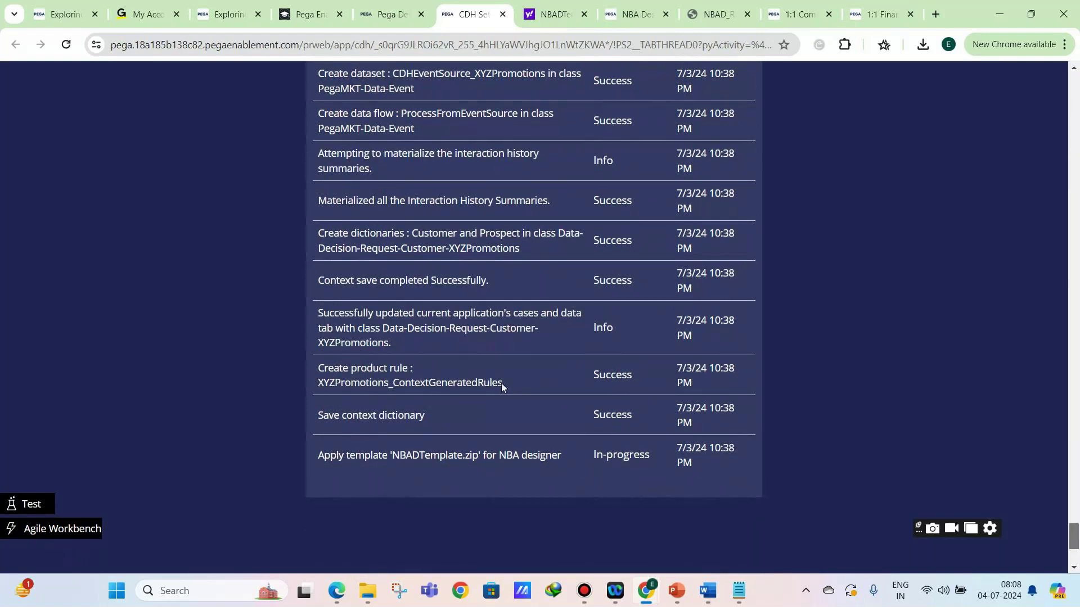
Highlight the XYZPromotions_ContextGeneratedRules product rule name and review the data flow, dataset and interaction history entries preceding it
drag(501, 383, 335, 388)
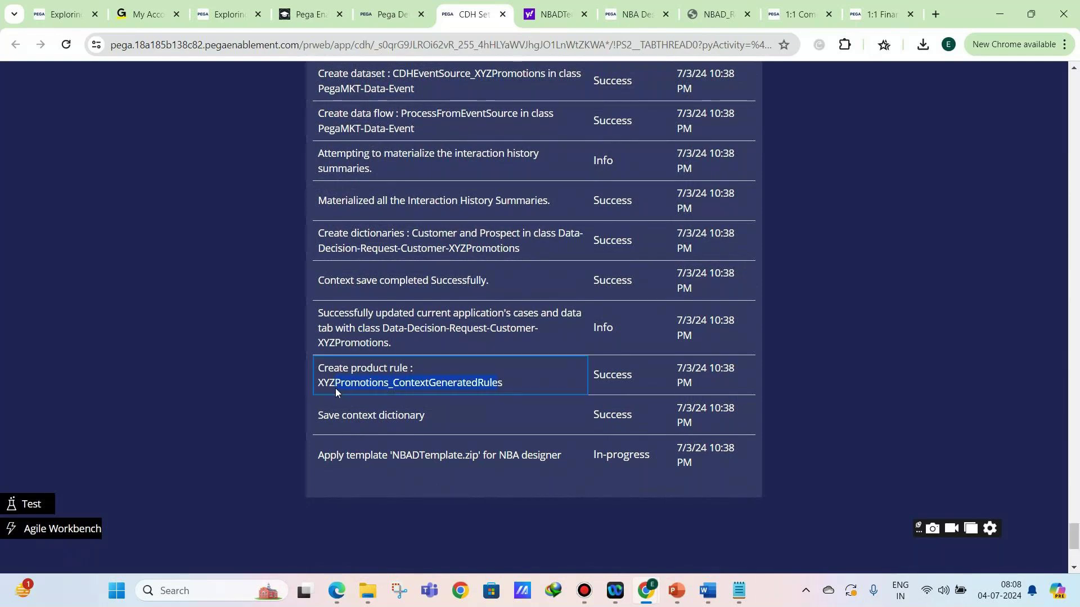
click(508, 387)
scroll(498, 213, up, 1)
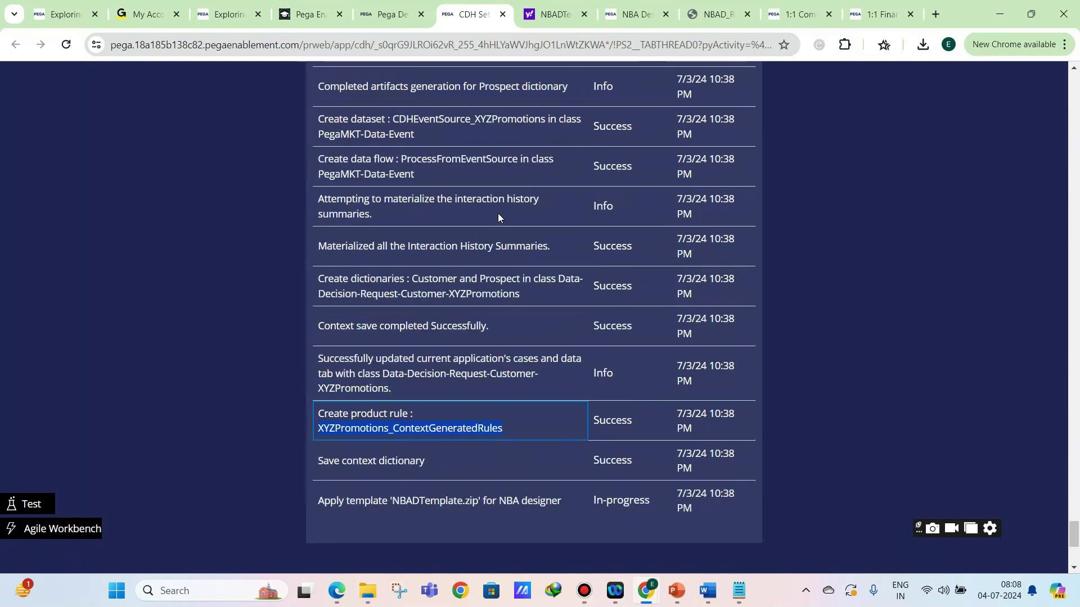
scroll(497, 217, up, 1)
scroll(475, 235, up, 1)
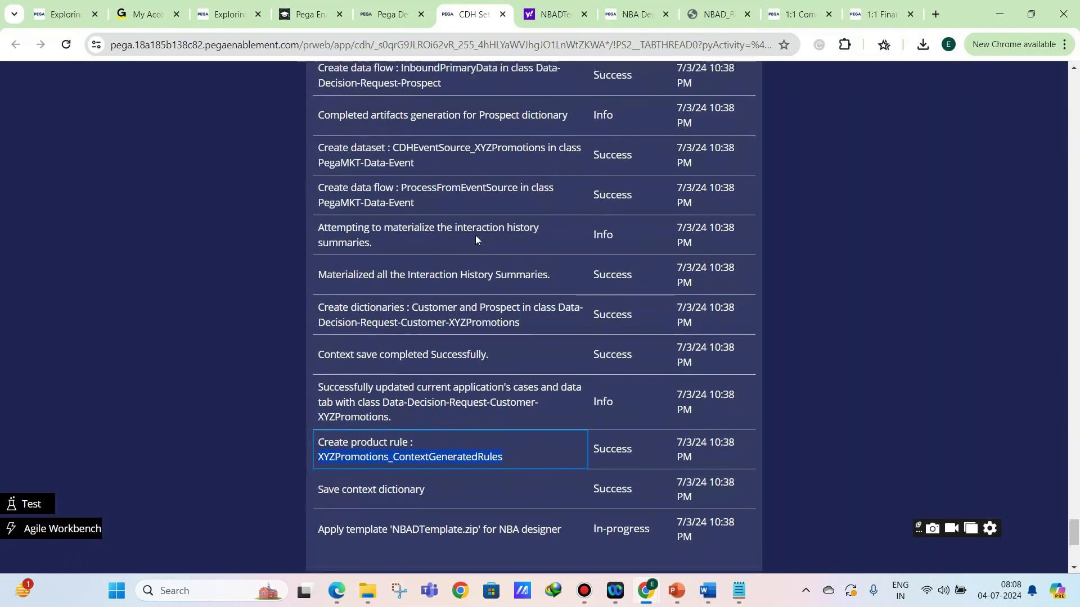
scroll(475, 235, up, 1)
scroll(475, 235, up, 2)
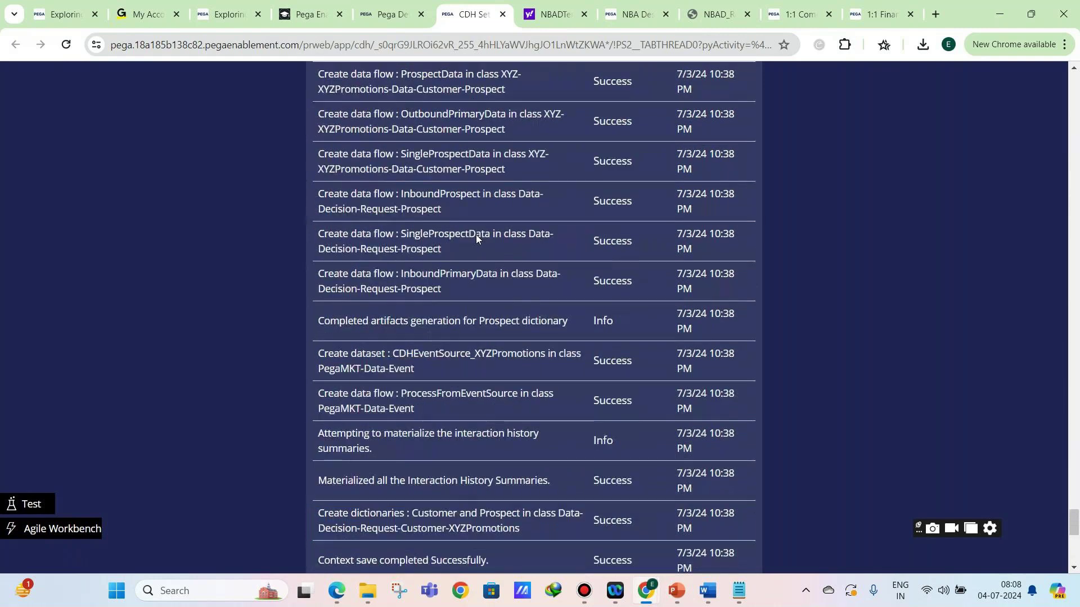
scroll(475, 235, up, 1)
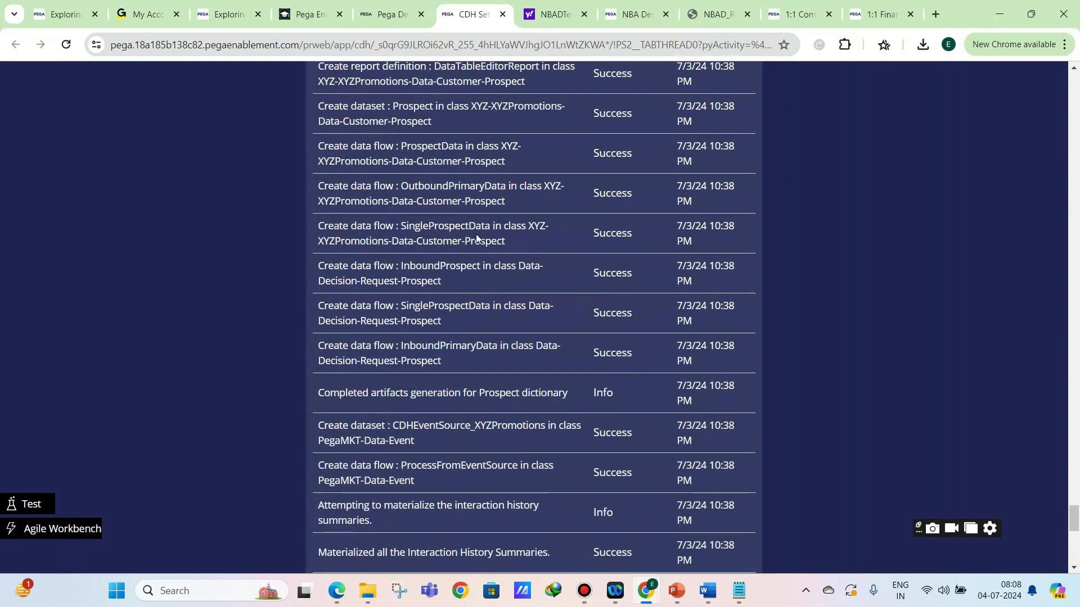
scroll(476, 234, down, 6)
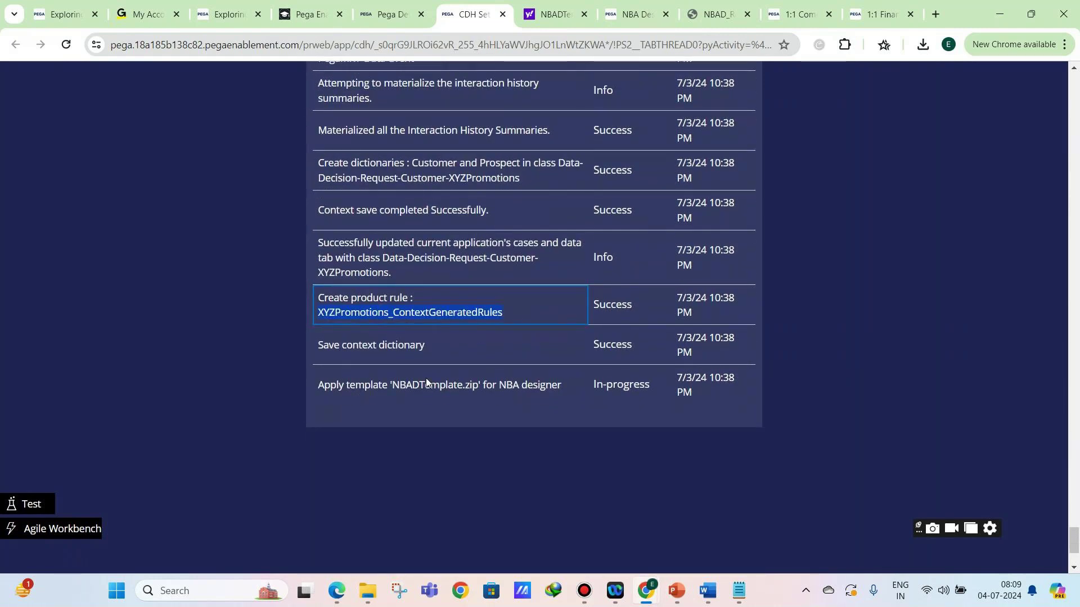
scroll(426, 378, up, 2)
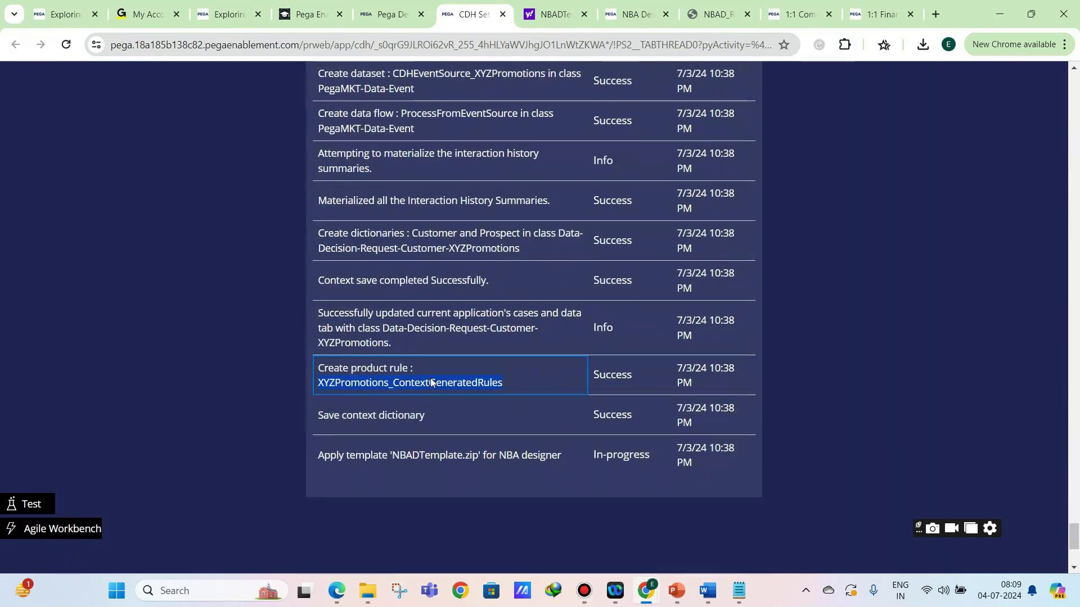
click(600, 369)
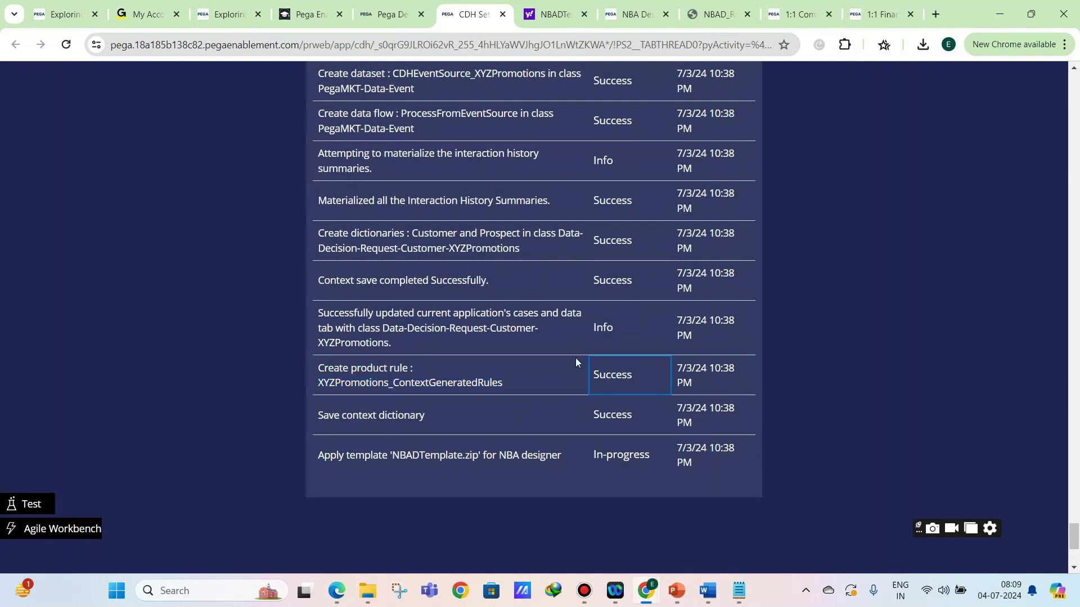
Return from Dev Studio to the Customer Decision Hub portal and look through its Data options
click(388, 14)
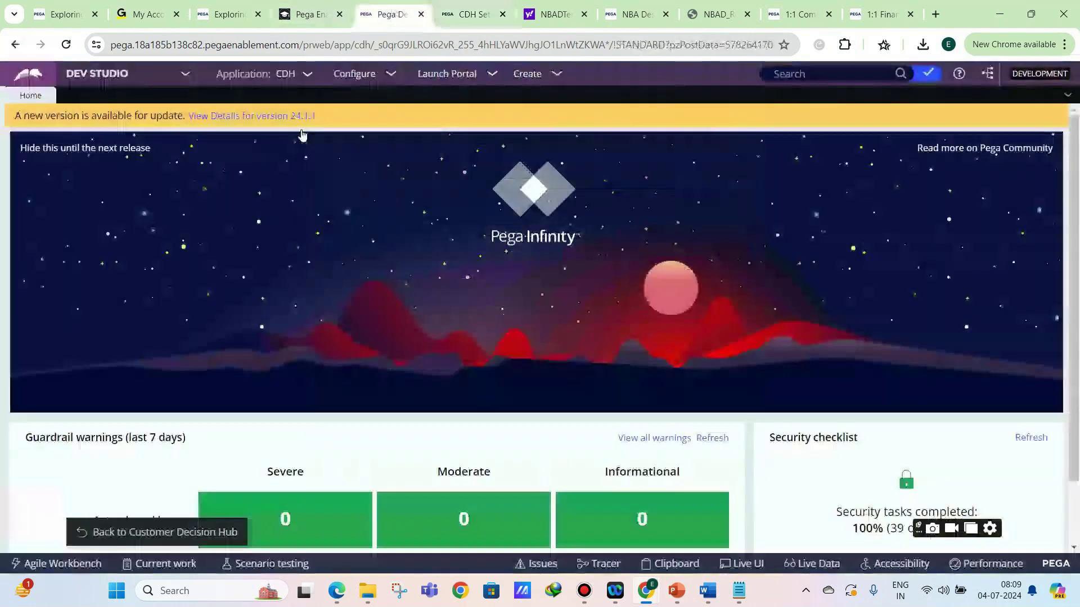
click(192, 532)
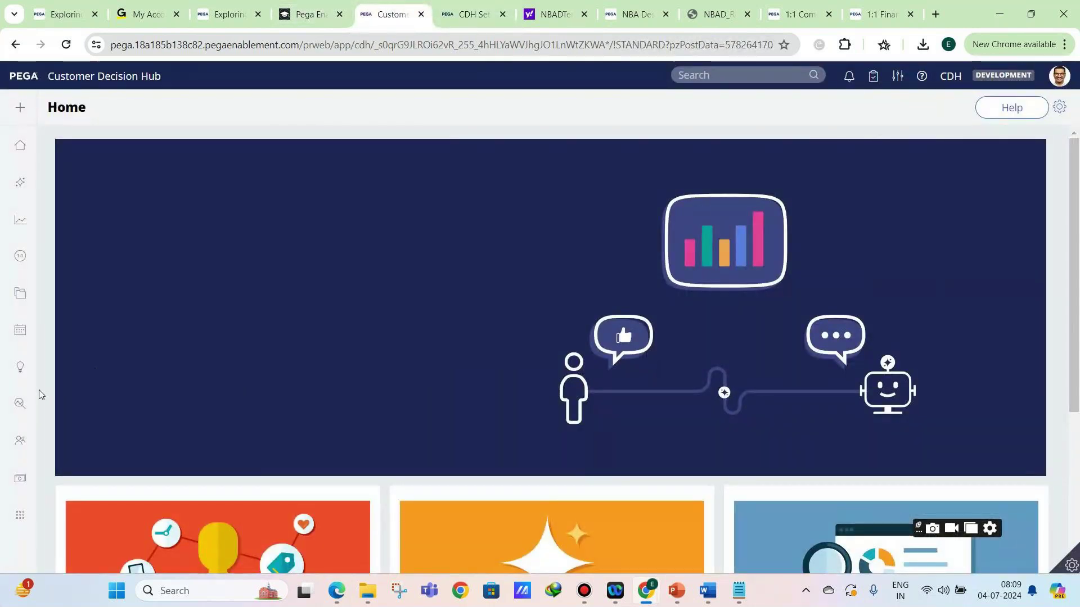
mouse_move(18, 448)
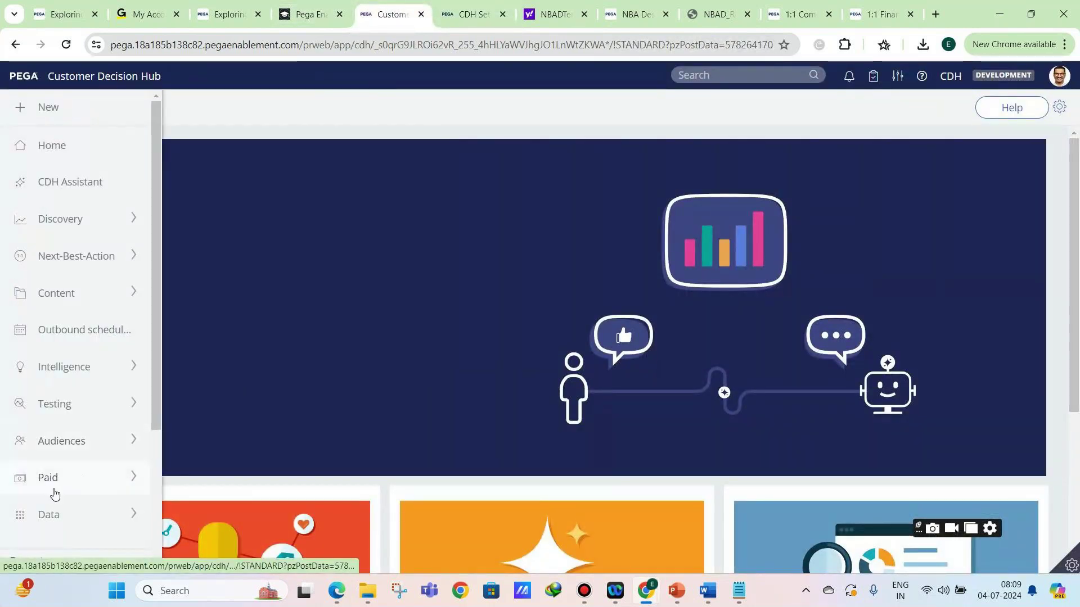
click(52, 516)
scroll(79, 416, down, 2)
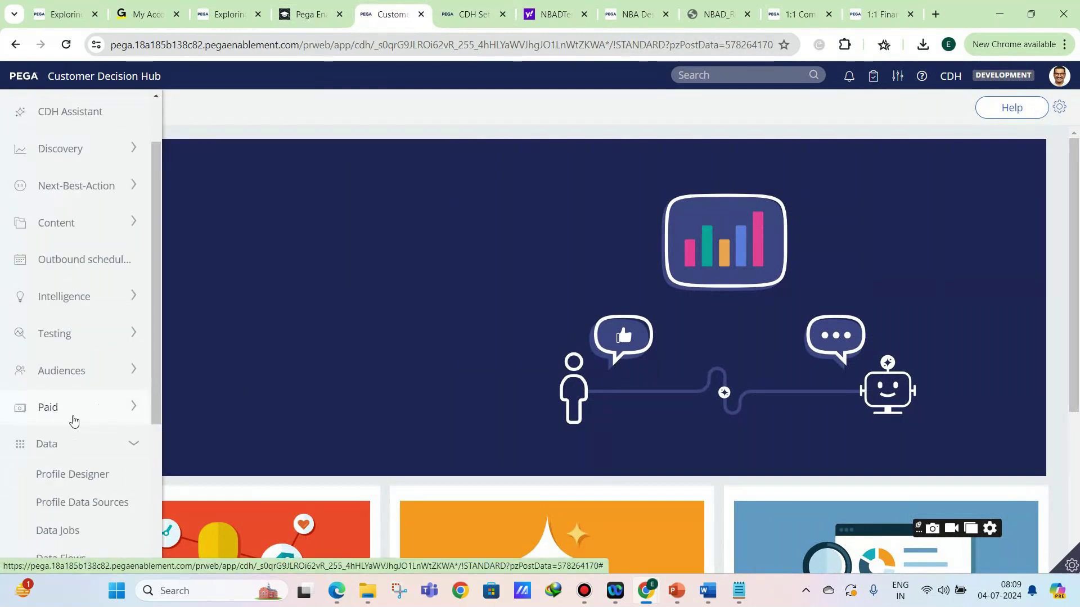
scroll(90, 452, down, 3)
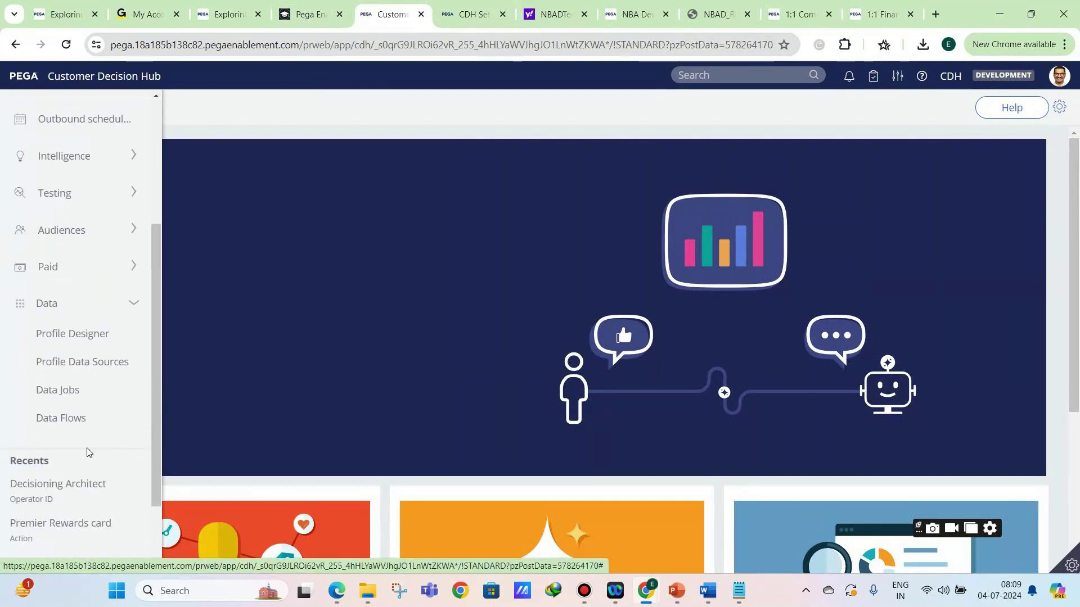
scroll(81, 448, up, 3)
scroll(78, 427, down, 1)
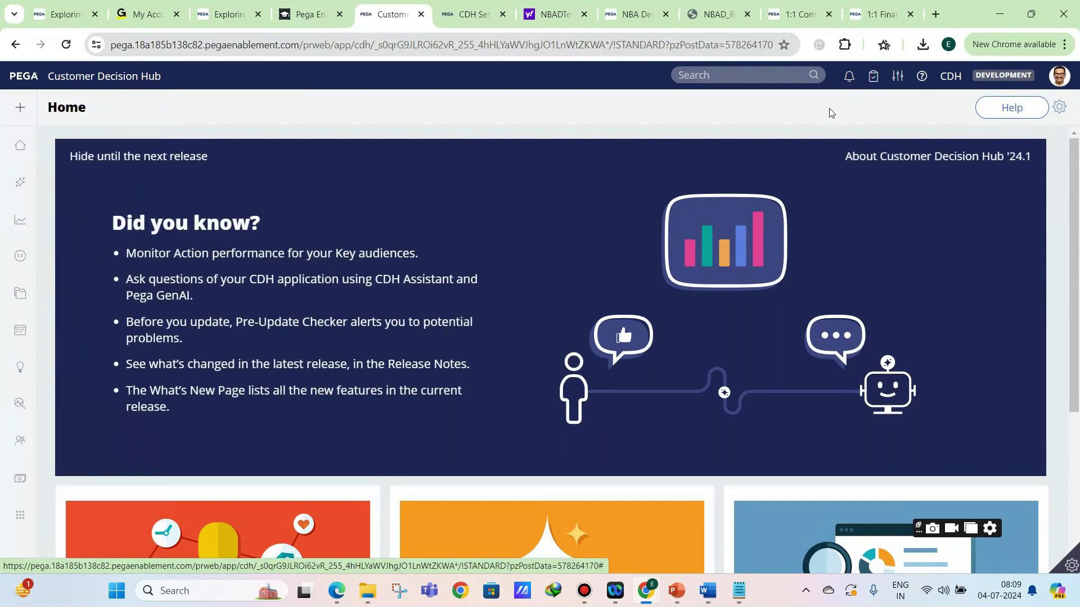
Open the Customer Profile Viewer and show where it sits among the report options
click(898, 76)
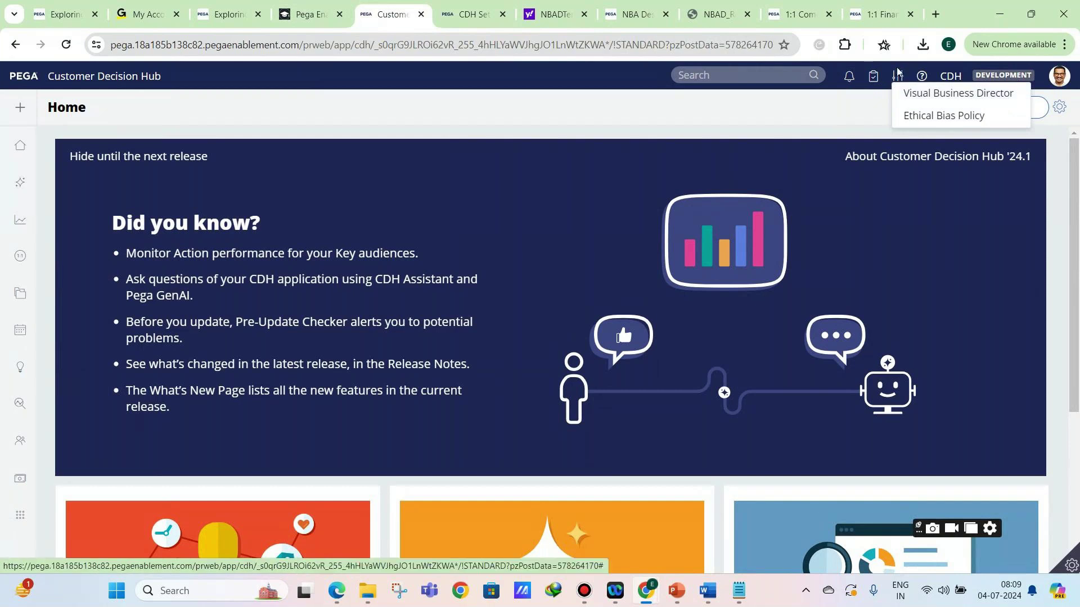
click(873, 75)
click(889, 95)
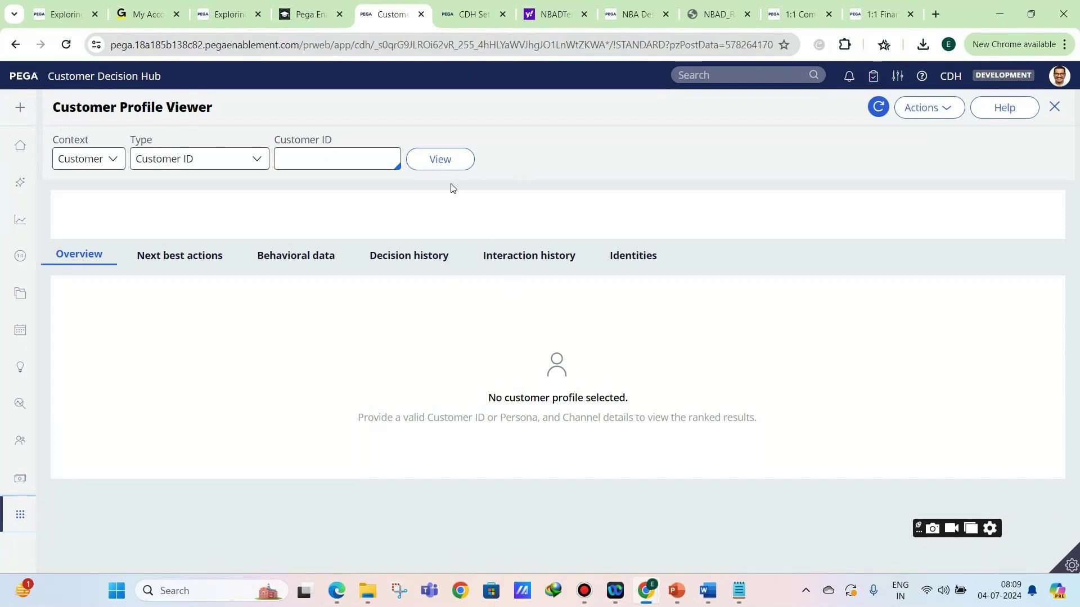
click(873, 79)
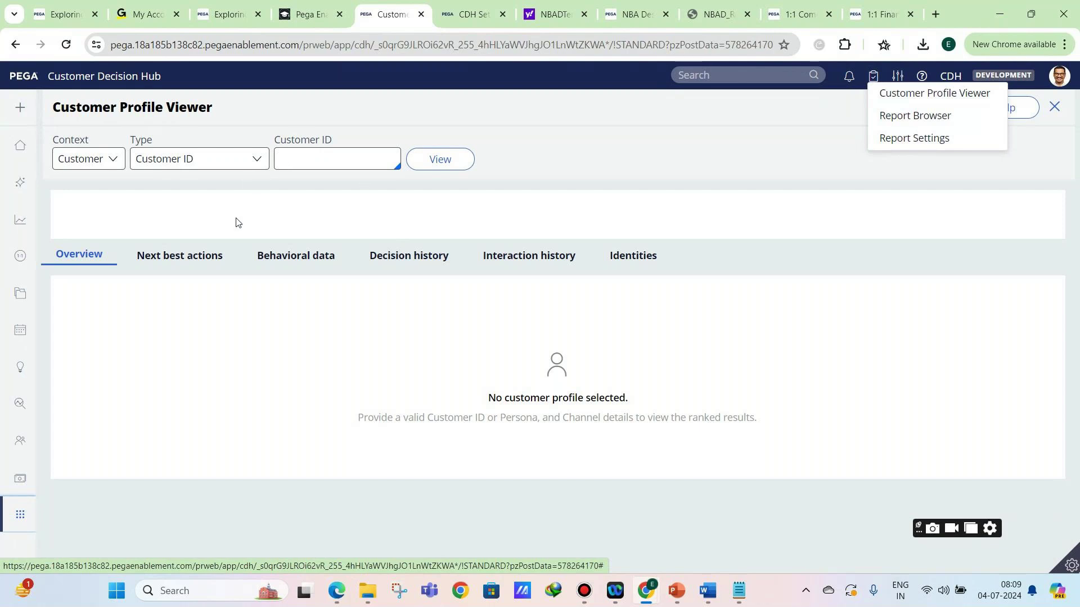
Show the Next best actions, Decision history and Interaction history sections of the viewer before loading a customer
click(148, 256)
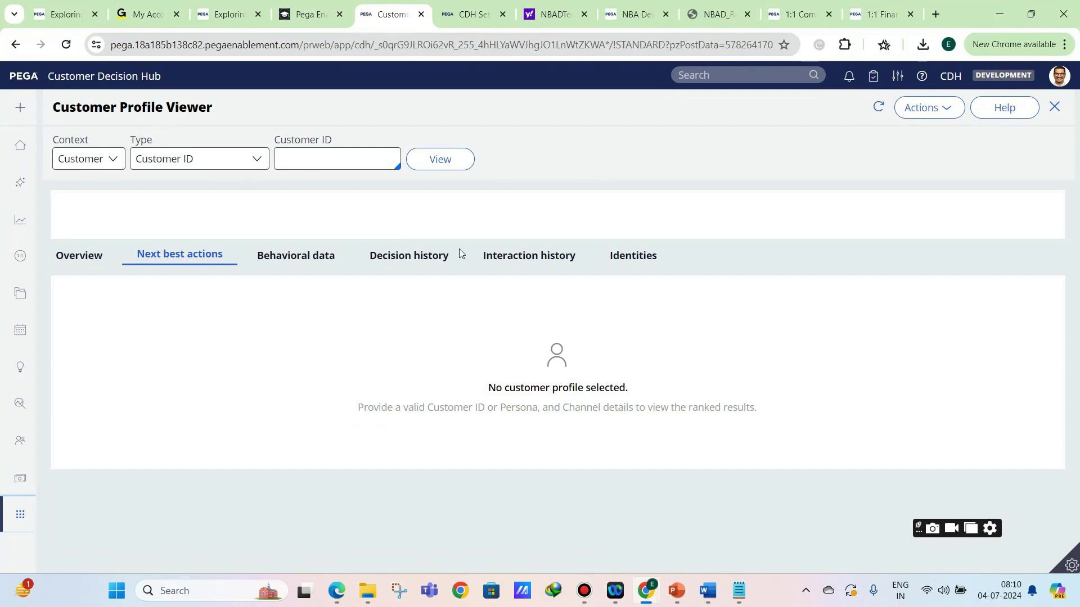
click(432, 259)
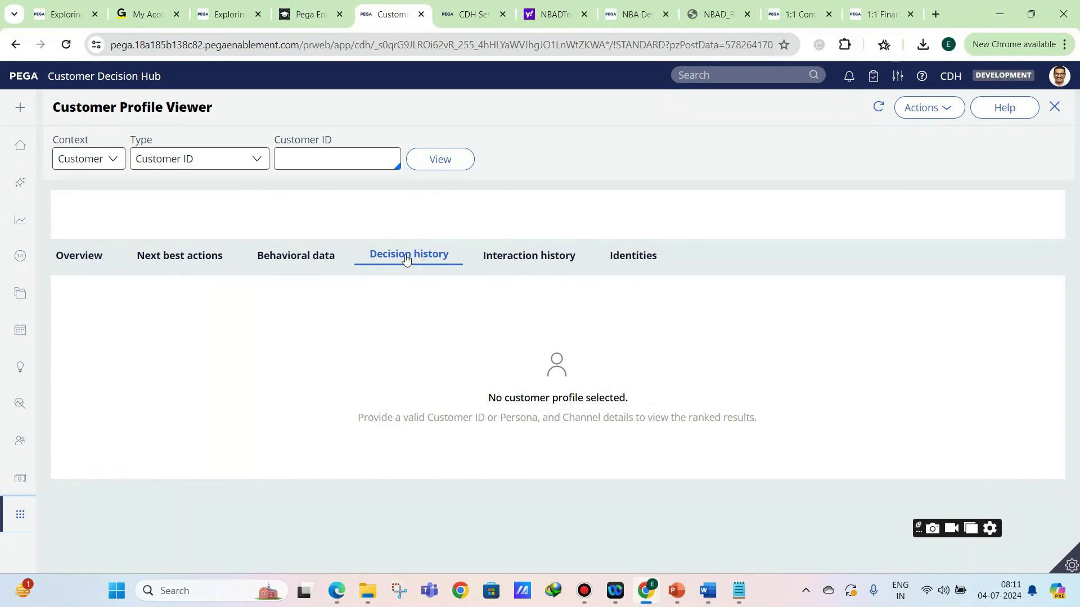
click(515, 265)
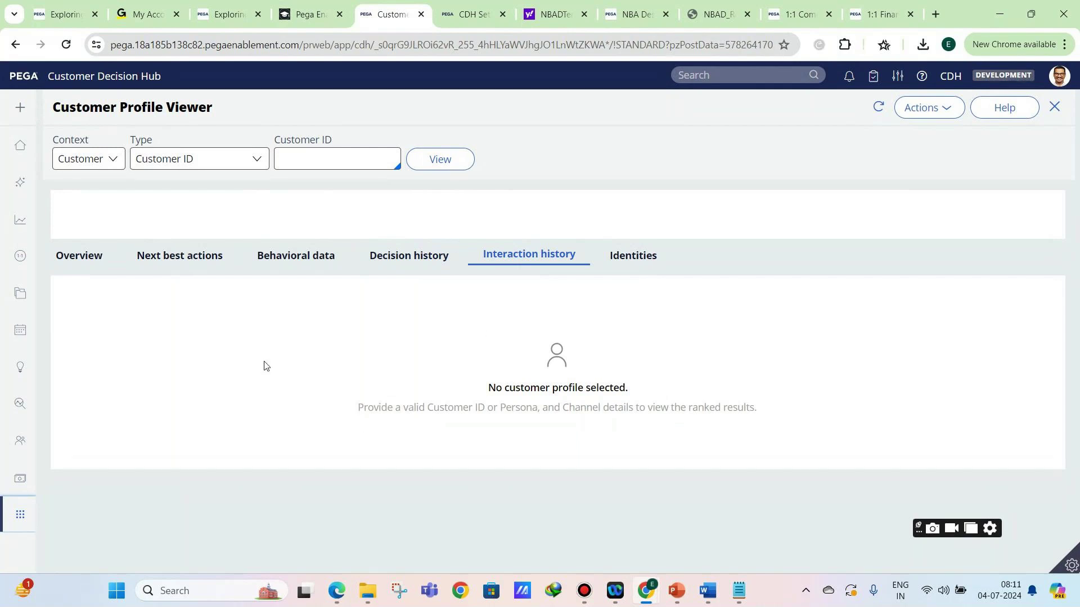
Enter the customer ID and load that customer's profile
click(366, 162)
text(14)
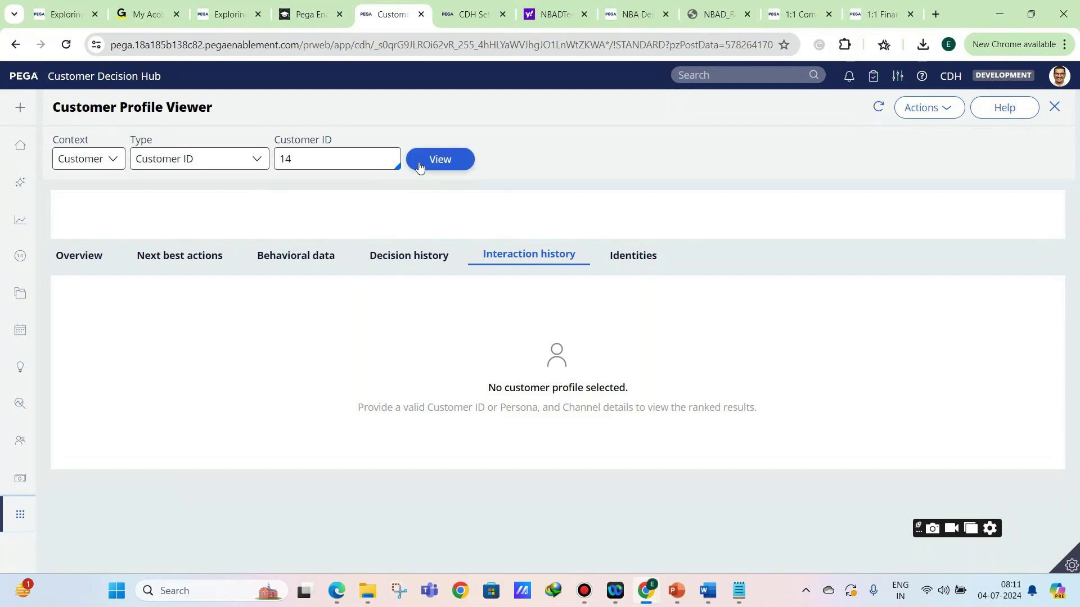
click(416, 168)
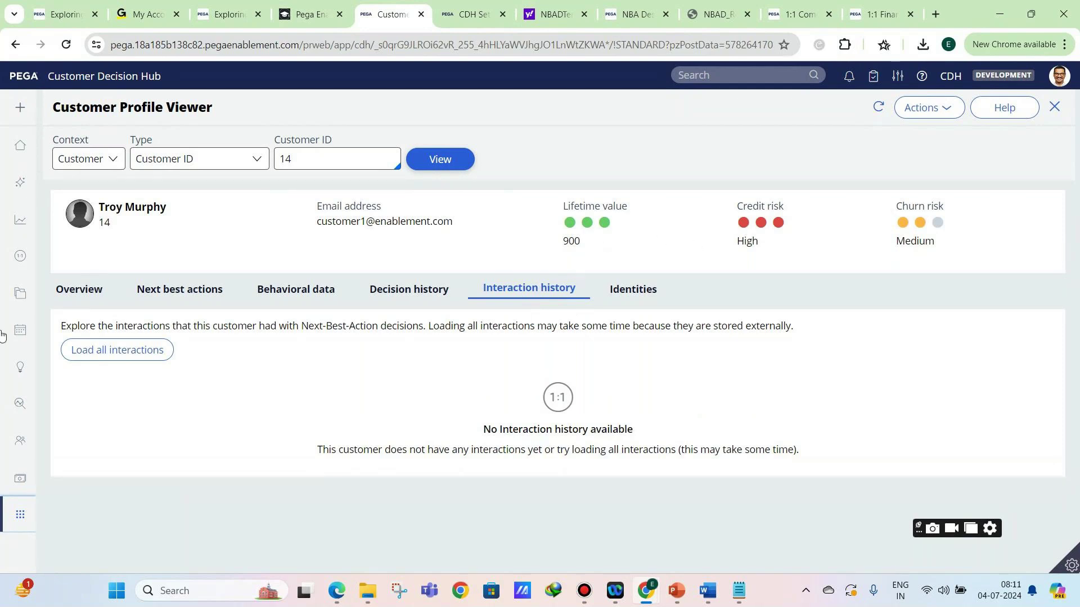
Compare the loaded customer's Decision history and Interaction history, and look at the Next best actions and Overview sections
click(392, 292)
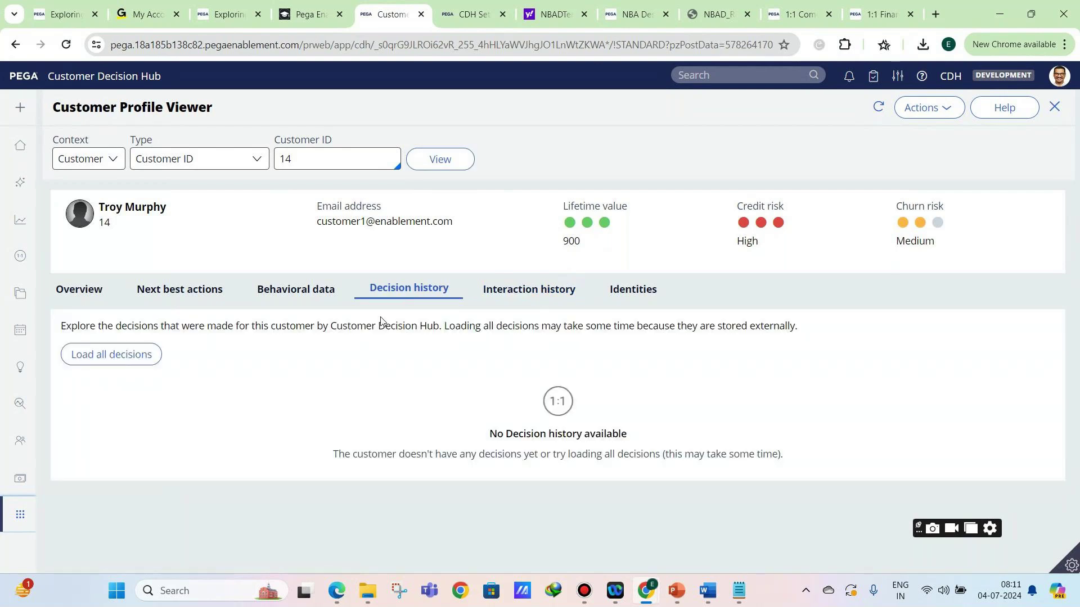
click(500, 293)
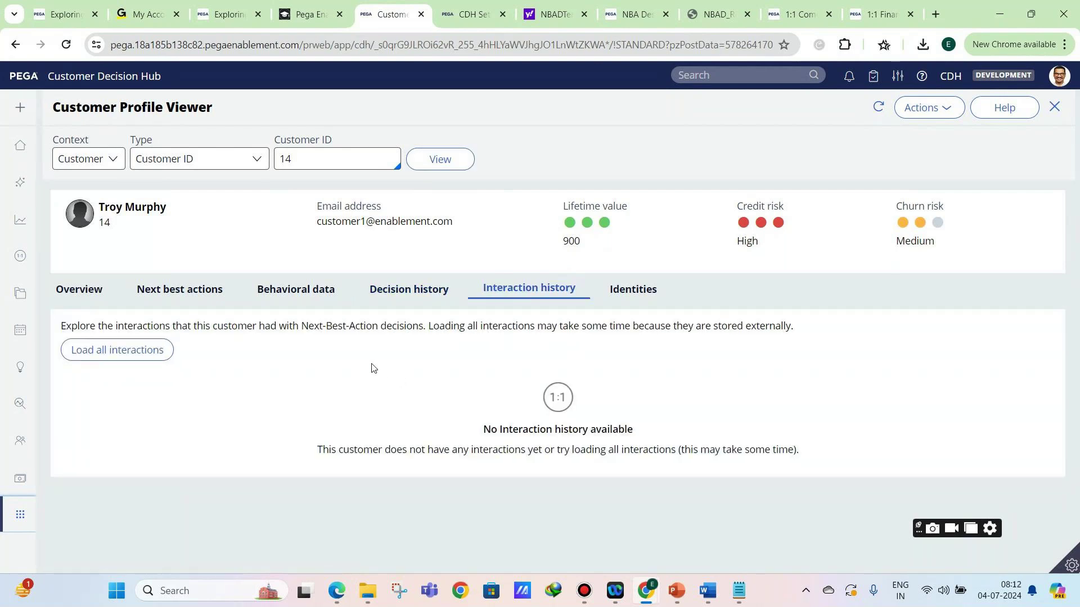
click(200, 289)
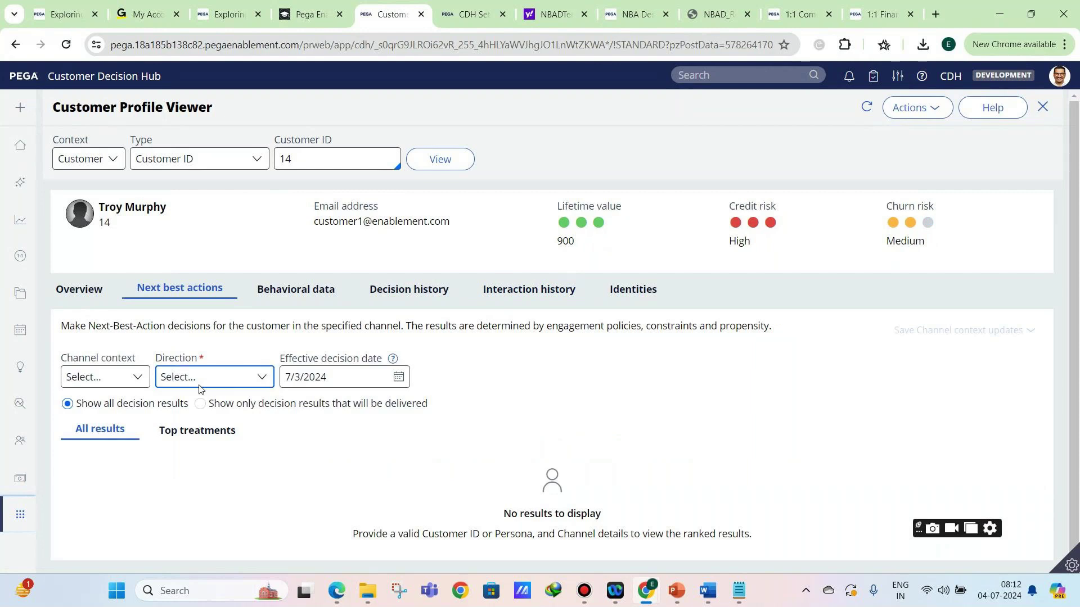
click(70, 298)
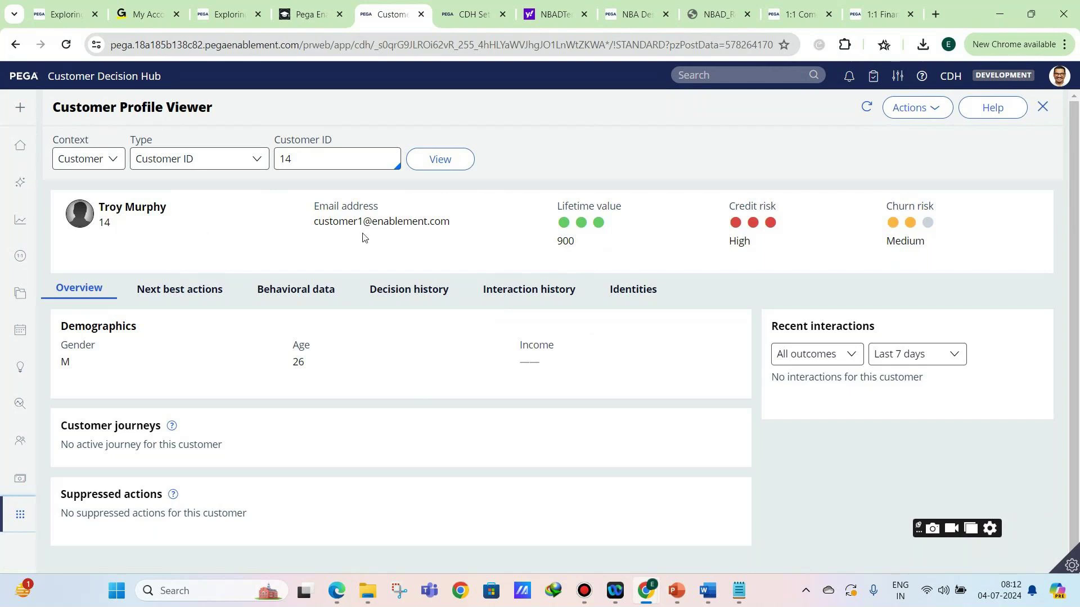
click(400, 291)
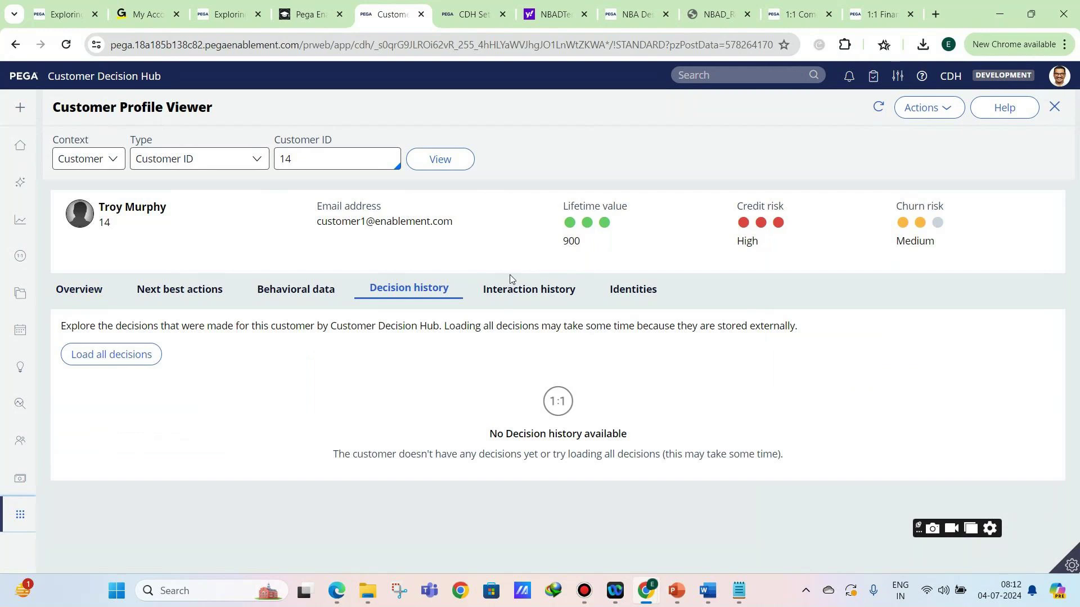
click(512, 289)
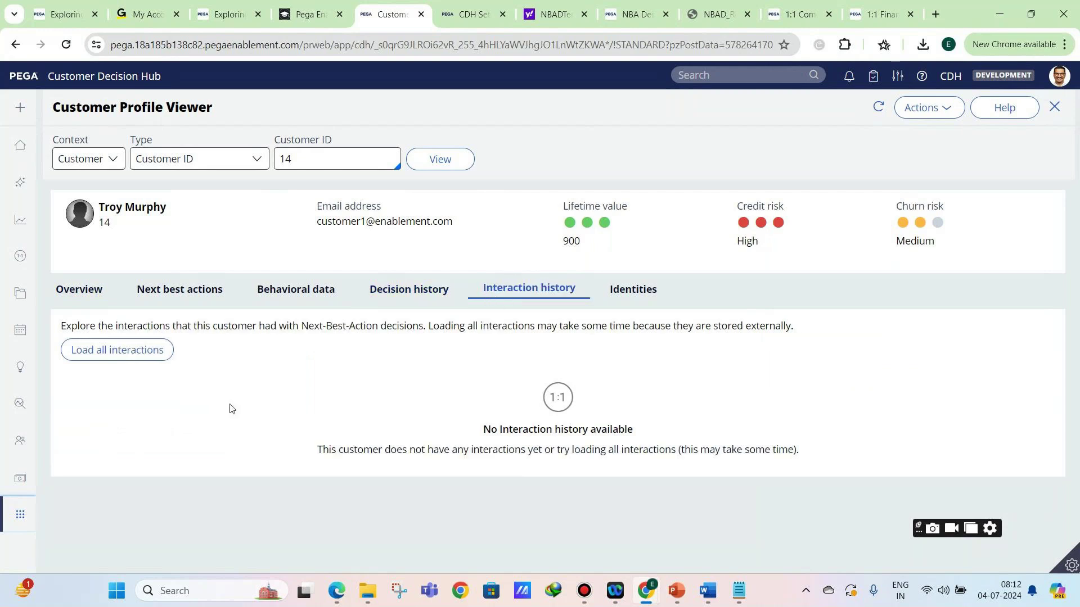
click(387, 298)
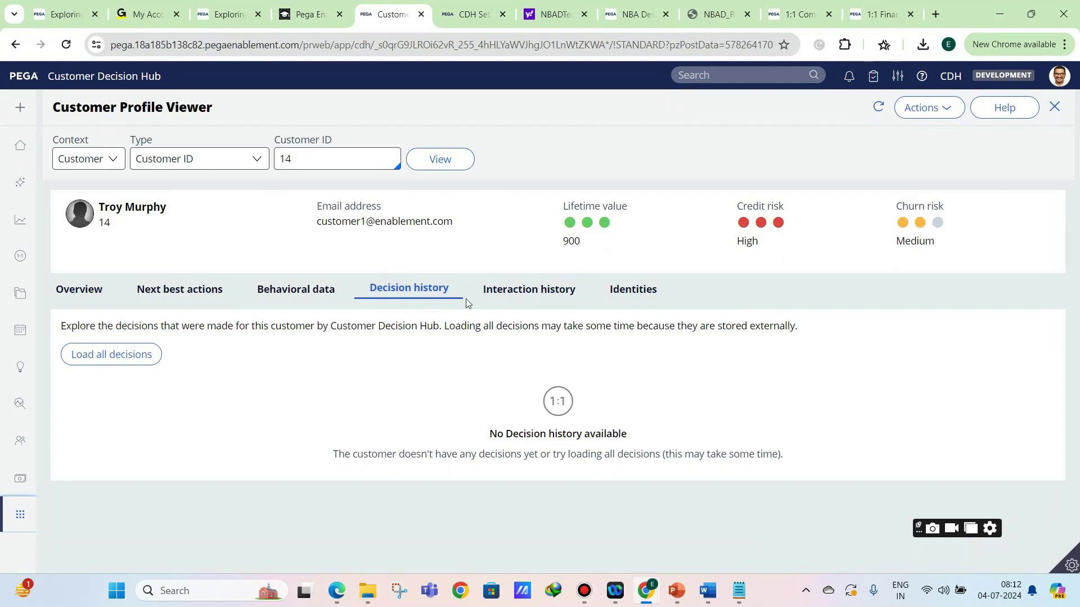
View the loaded customer's Interaction history and Behavioral data sections, with a glance at the CDH setup log
click(497, 291)
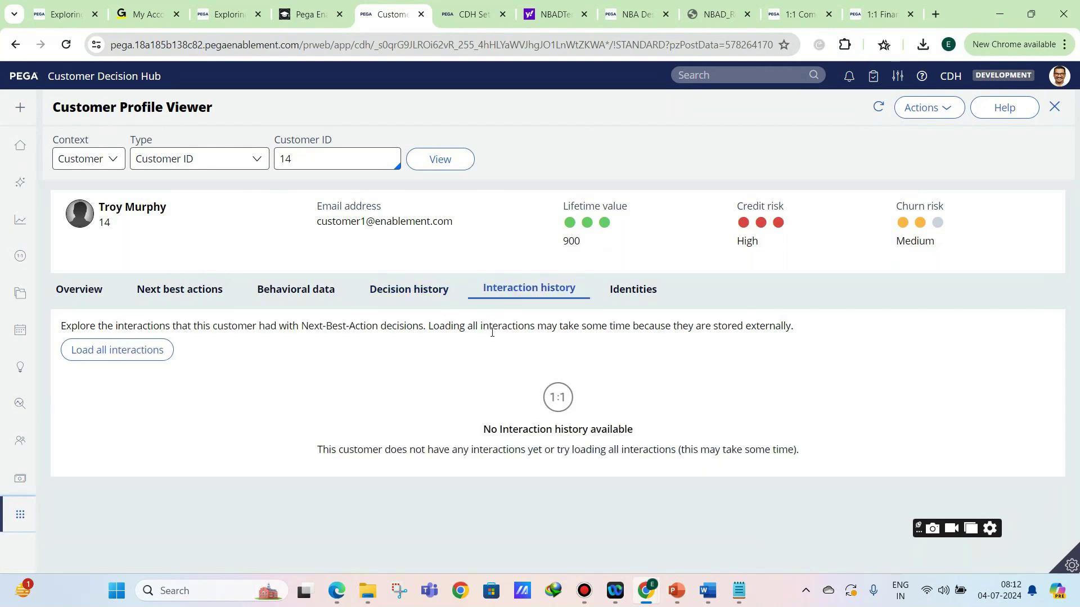
click(469, 14)
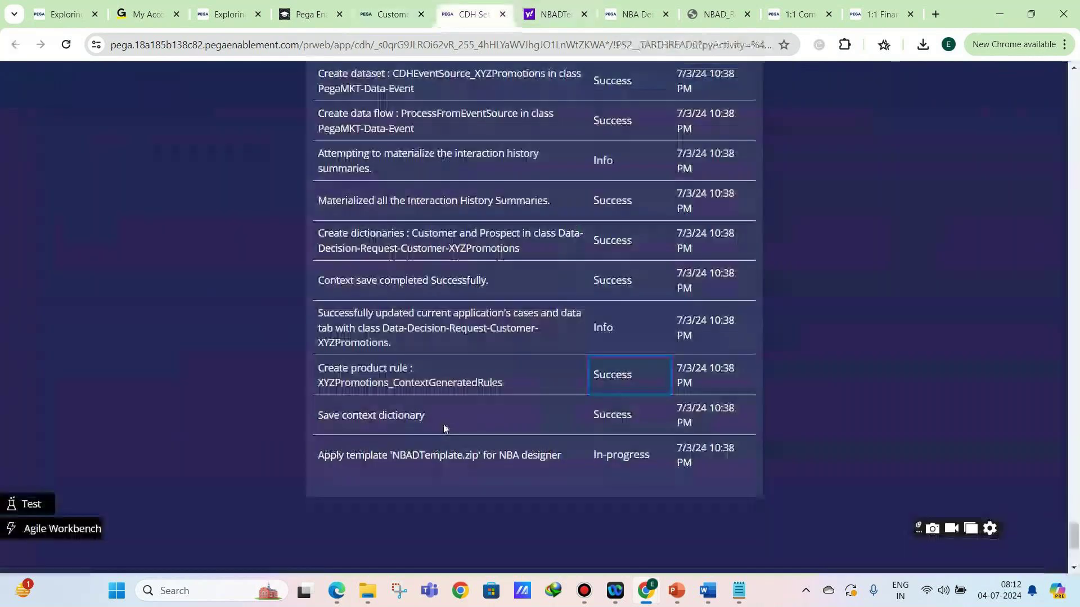
mouse_move(370, 15)
click(370, 16)
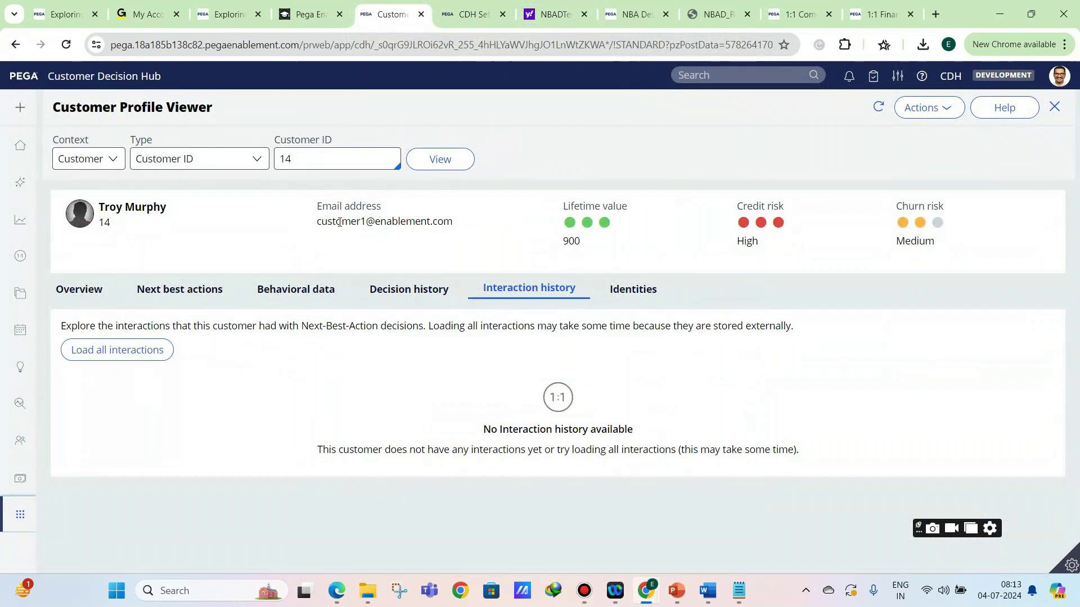
click(279, 289)
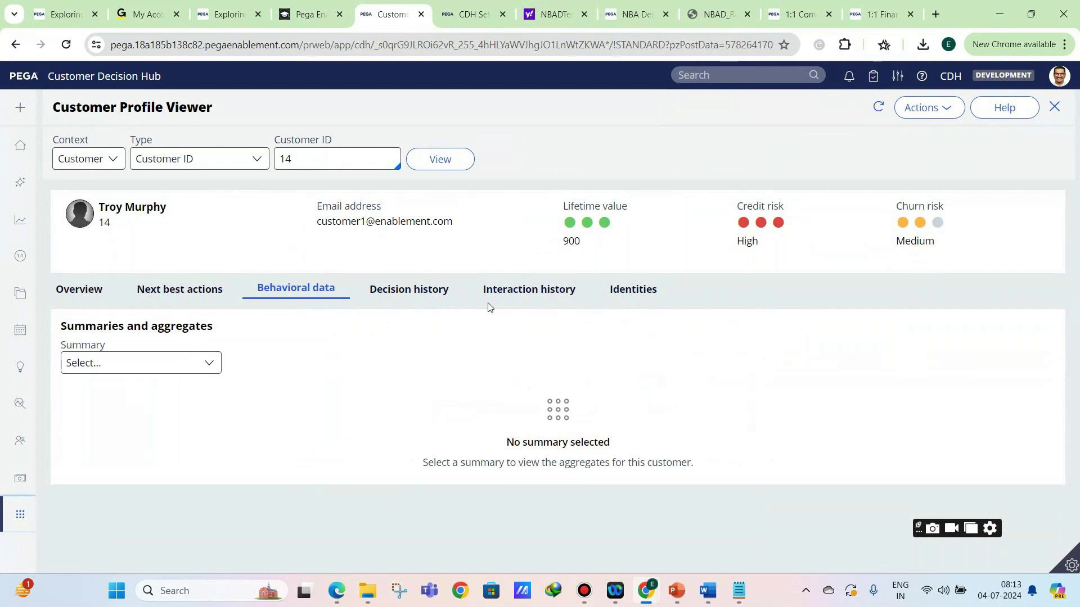
click(495, 290)
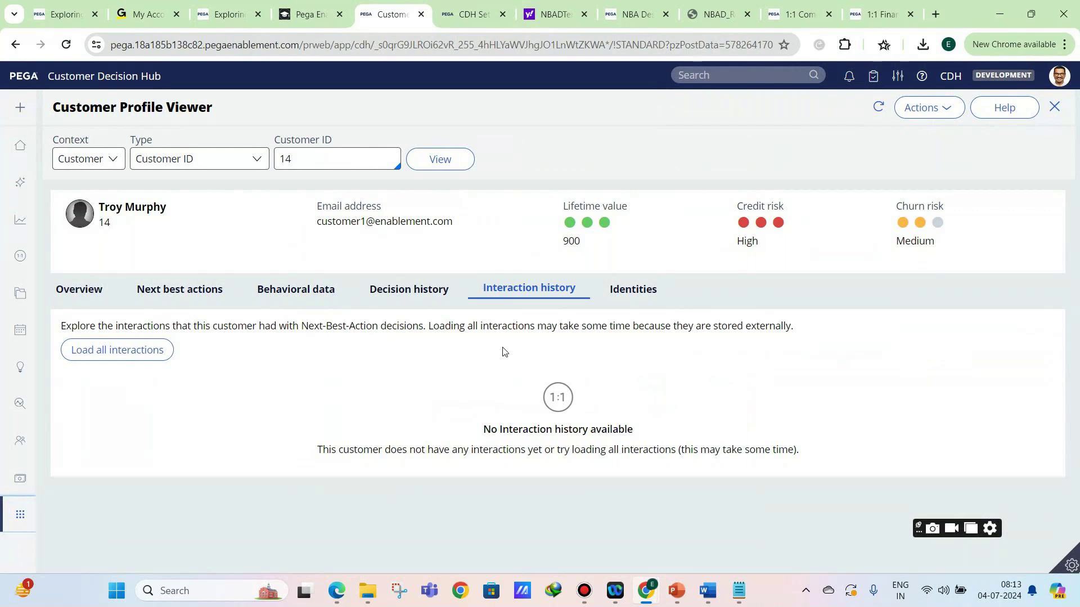
Close the loaded customer profile, reopen an empty Customer Profile Viewer and show the report options beside it
click(1055, 107)
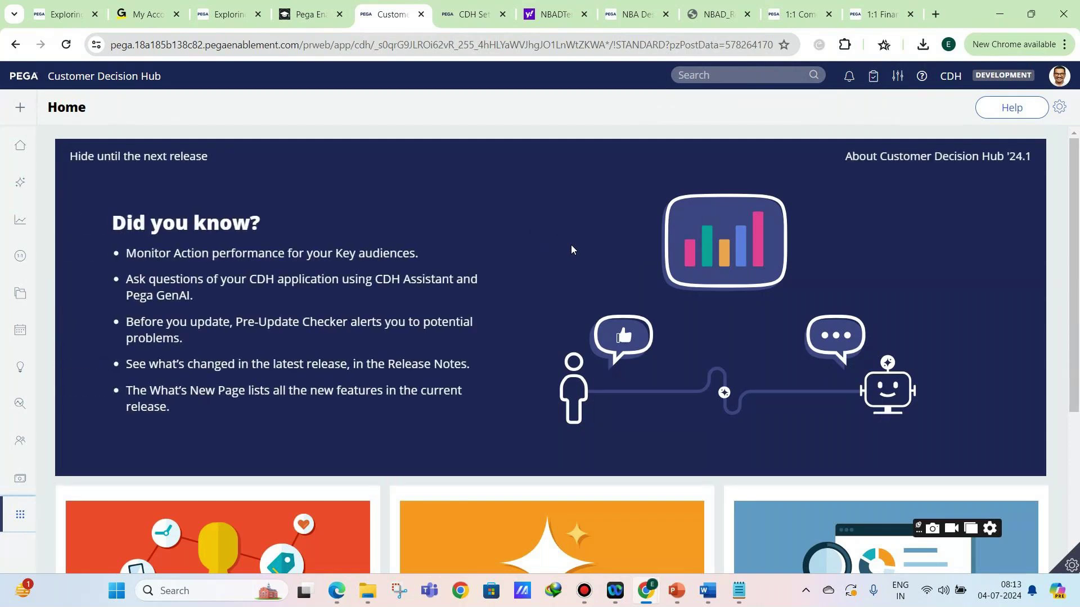
click(873, 76)
click(886, 94)
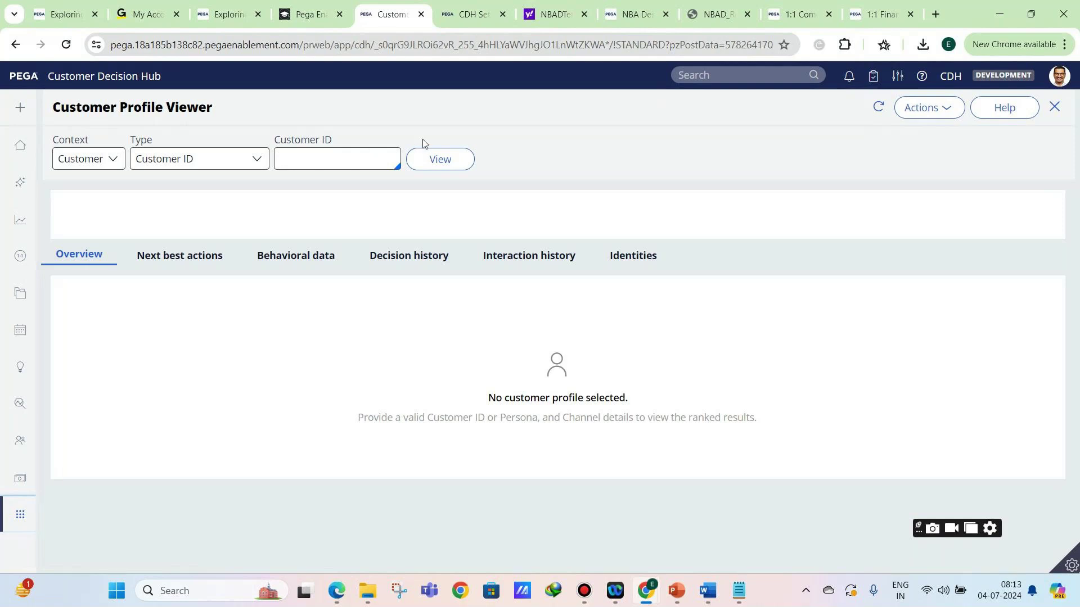
click(873, 82)
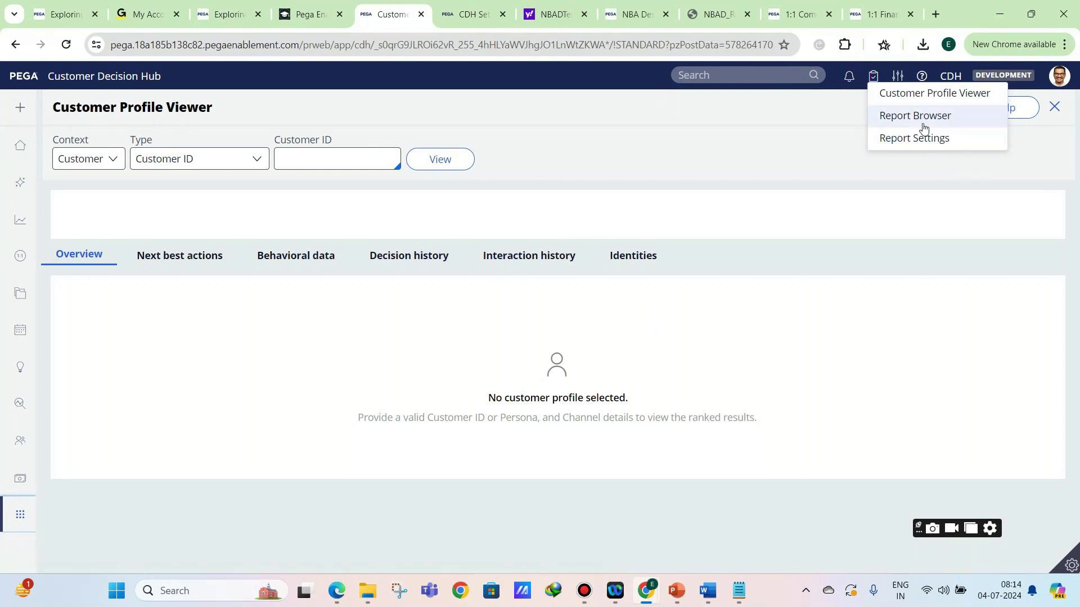
Compare the Interaction history and Decision history sections of the viewer with no customer loaded
click(522, 262)
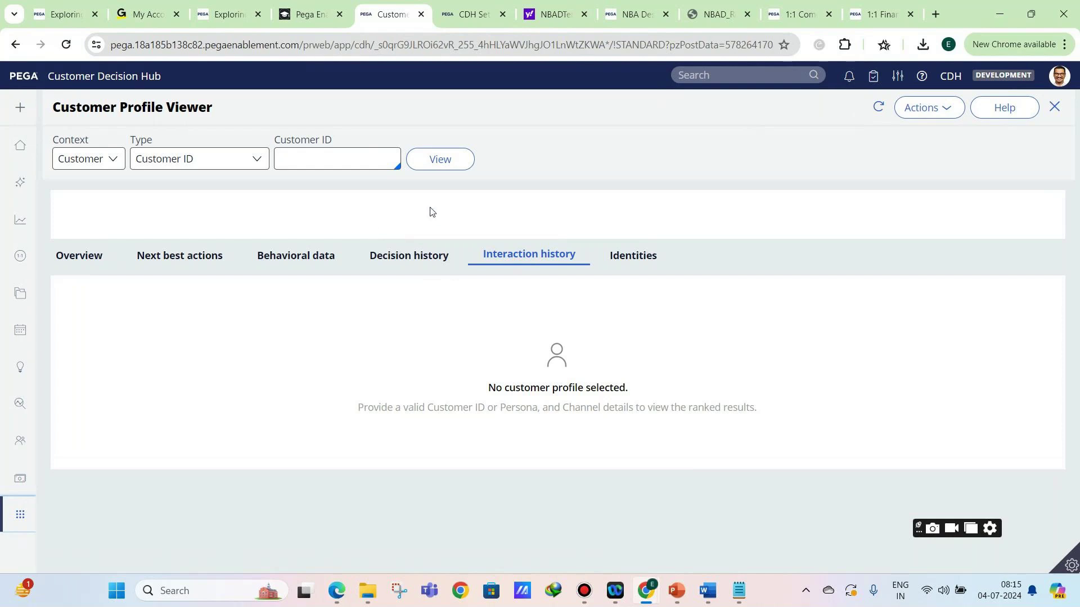
click(421, 257)
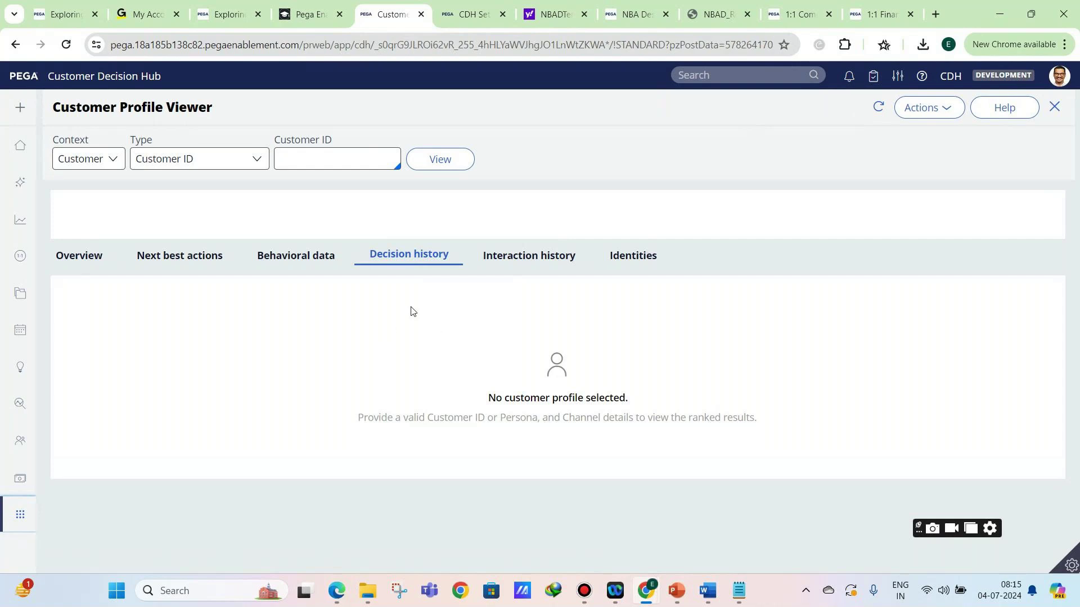
click(512, 264)
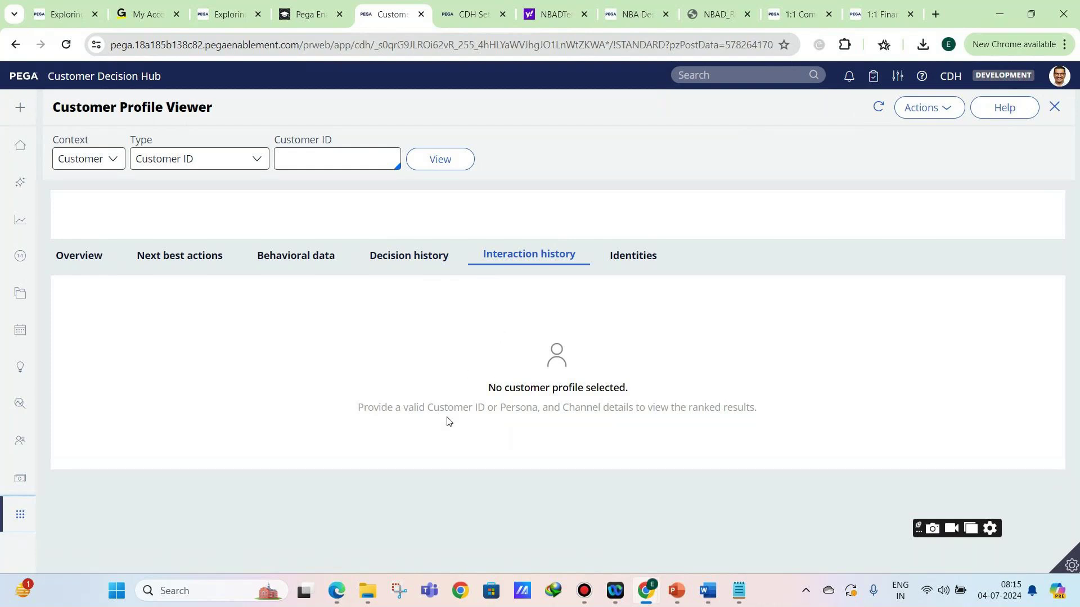
click(416, 263)
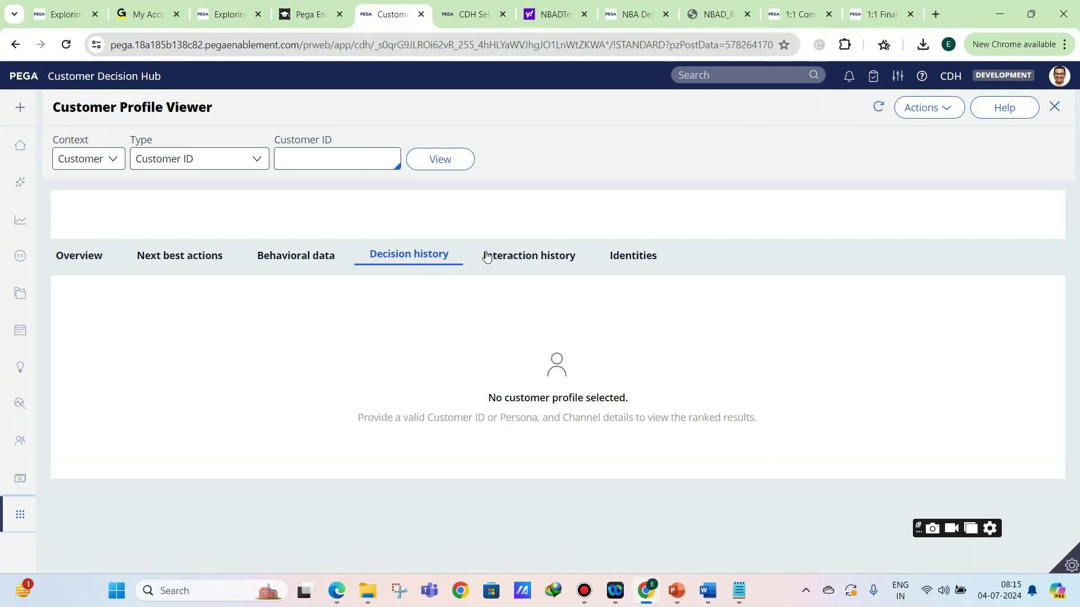
click(510, 259)
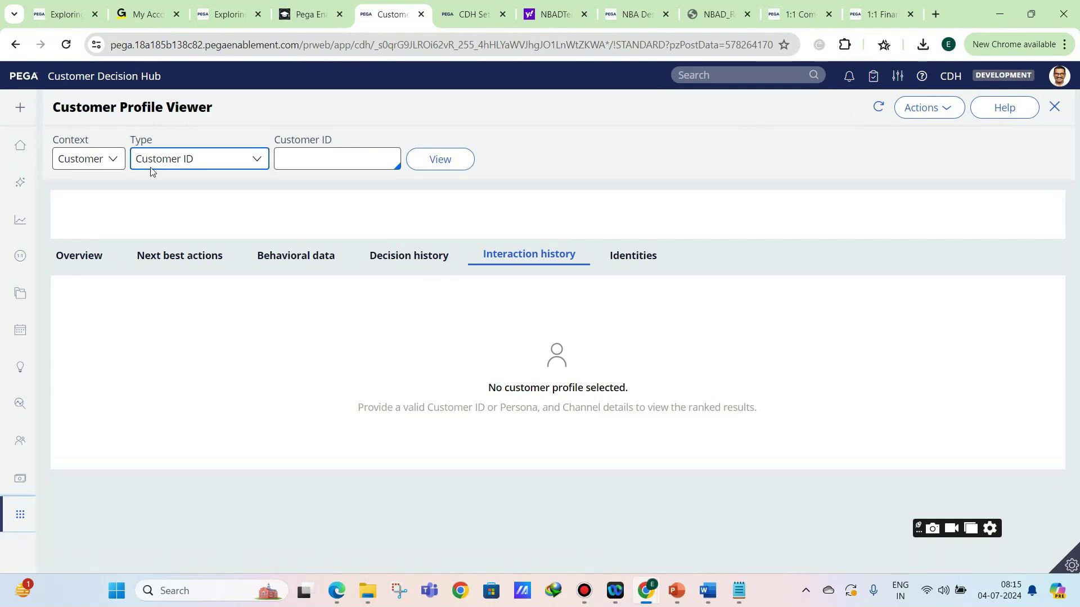
Check the latest entries of the CDH setup log, including the NBADTemplate.zip step and the generated data flows
click(461, 24)
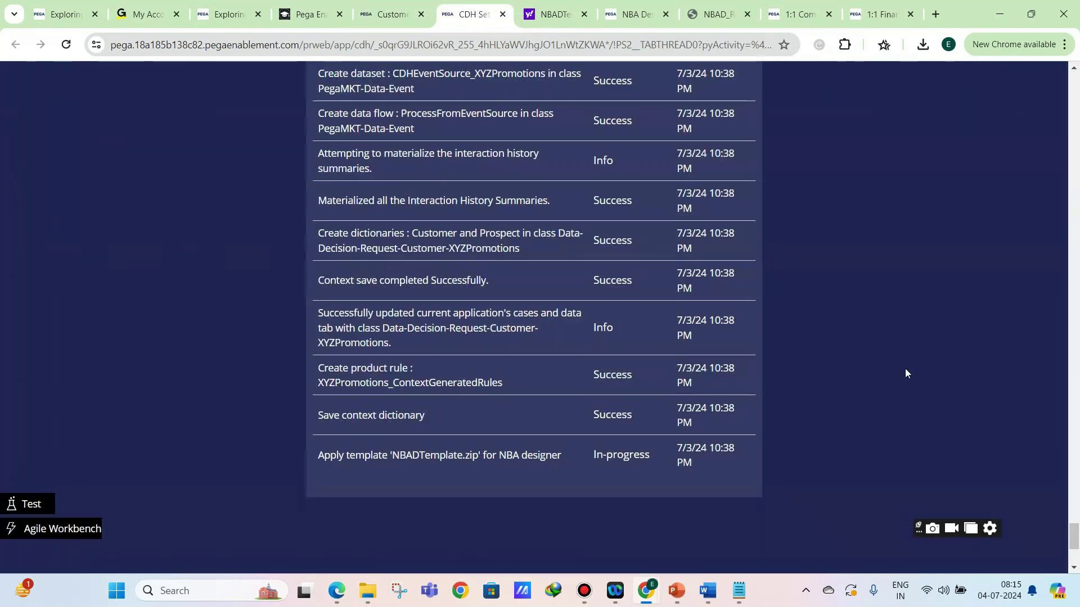
scroll(484, 448, down, 4)
scroll(484, 448, up, 4)
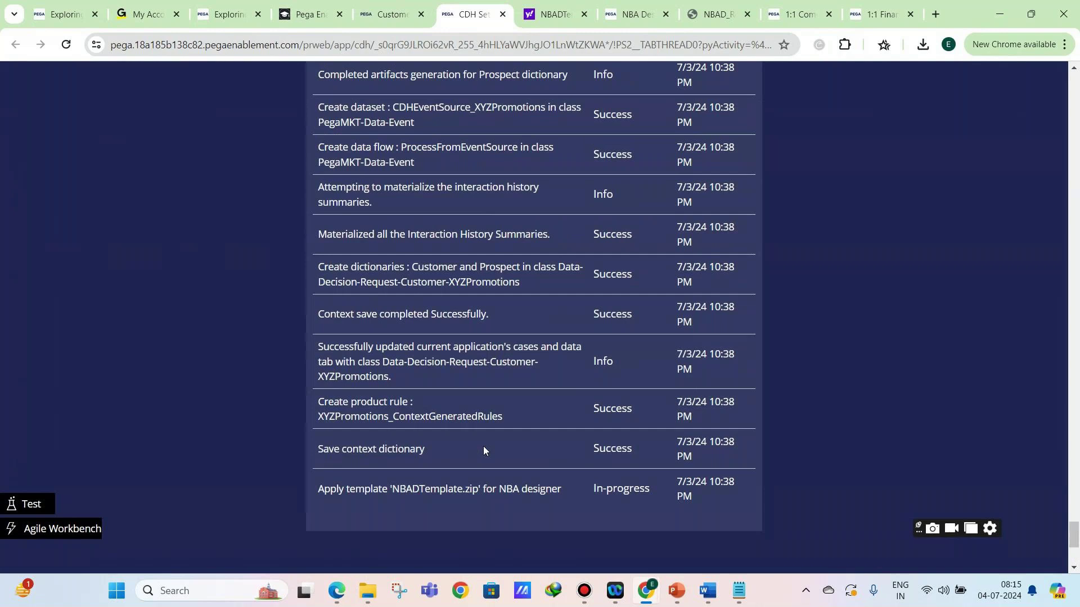
scroll(482, 447, up, 10)
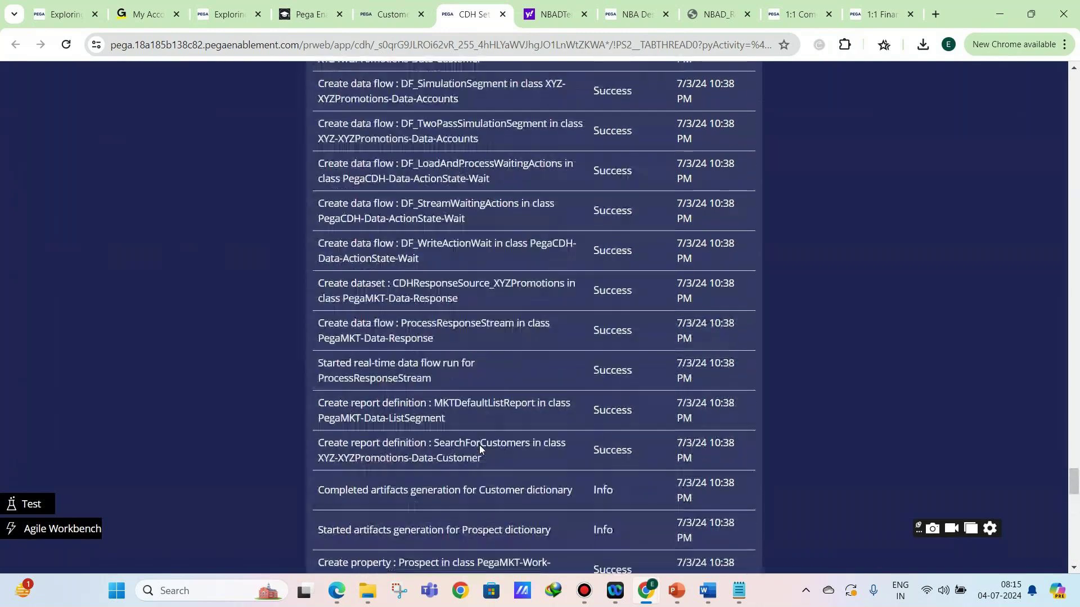
scroll(483, 442, down, 8)
scroll(484, 437, down, 6)
Revisit the viewer's Decision history and Interaction history, then close it and show where it is opened from
key(ctrl+shift+Tab)
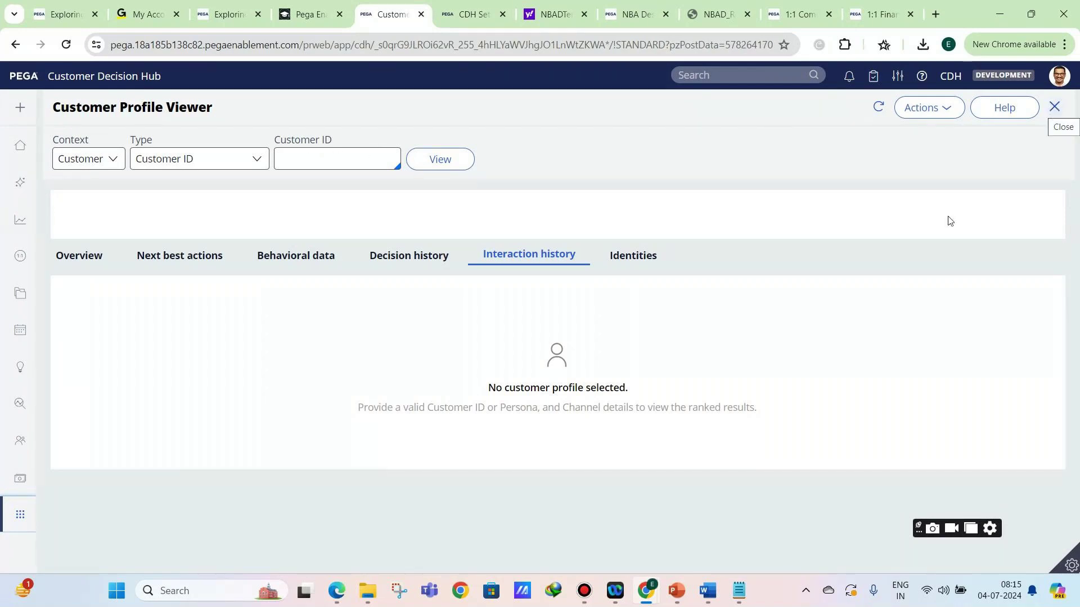
click(441, 257)
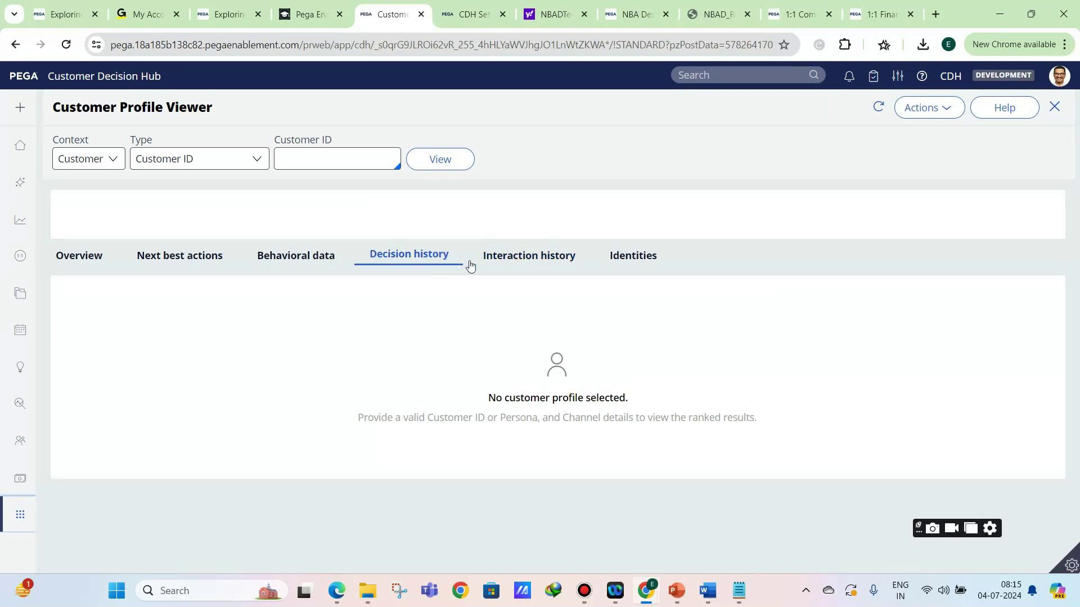
click(489, 265)
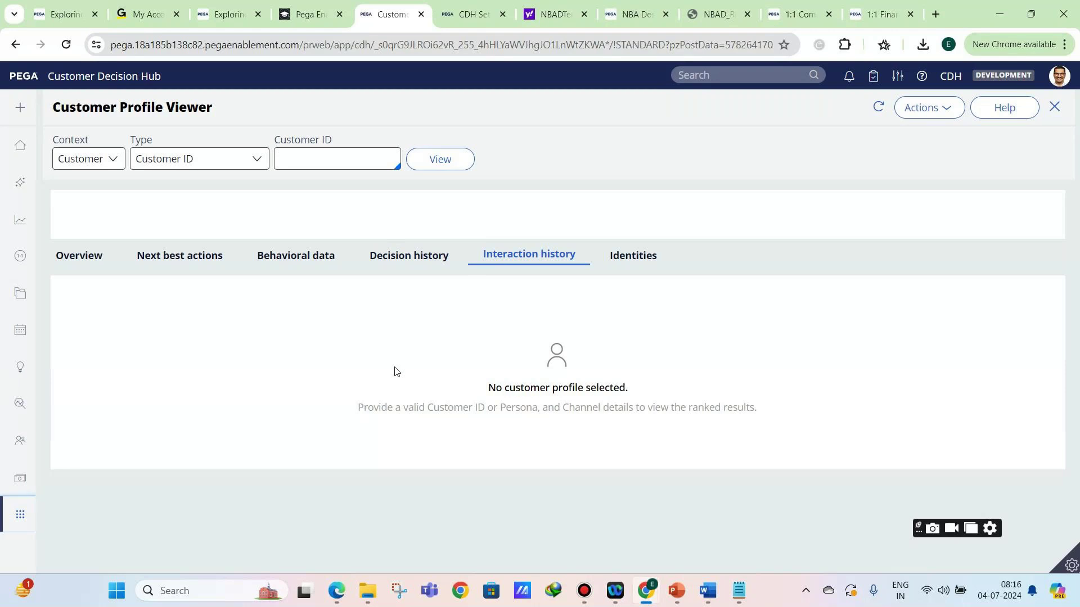
click(1054, 107)
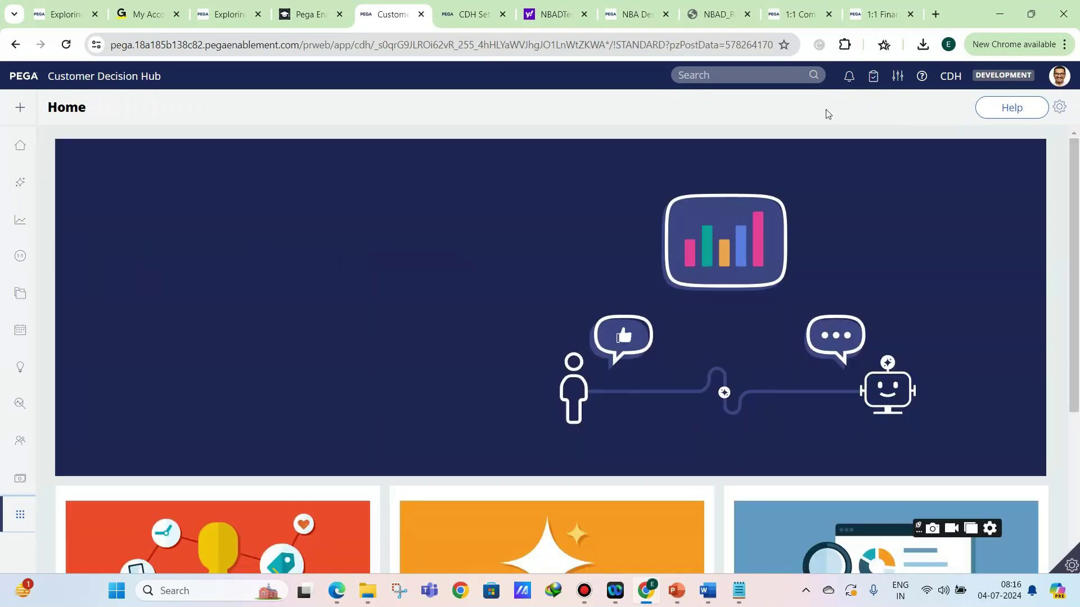
click(873, 85)
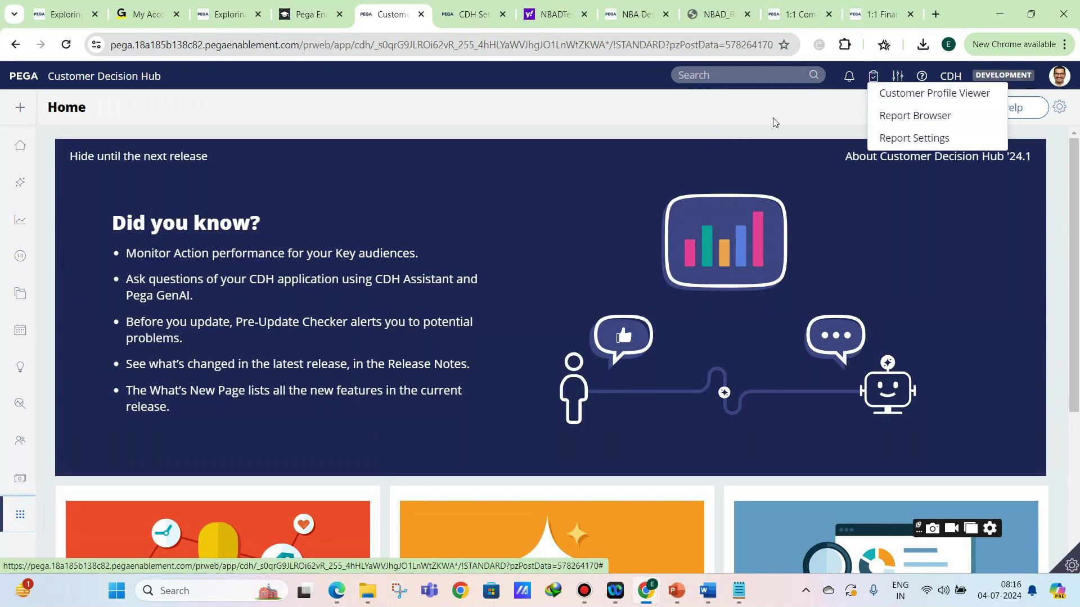
Review the setup log from the Prospect data flow entries to the NBADTemplate.zip step to check progress
click(458, 14)
scroll(478, 265, down, 5)
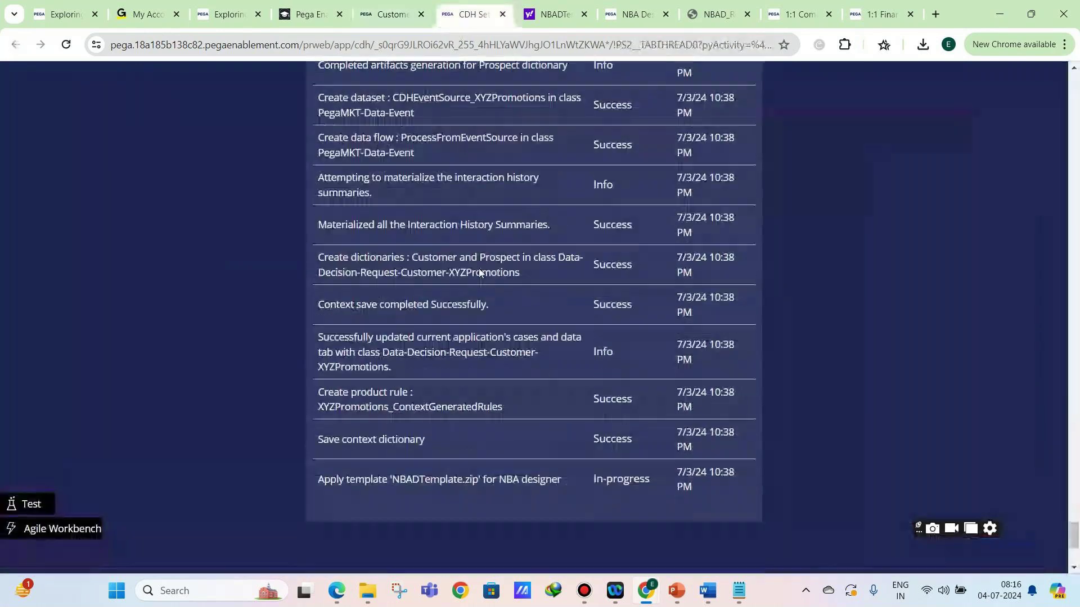
scroll(478, 255, up, 7)
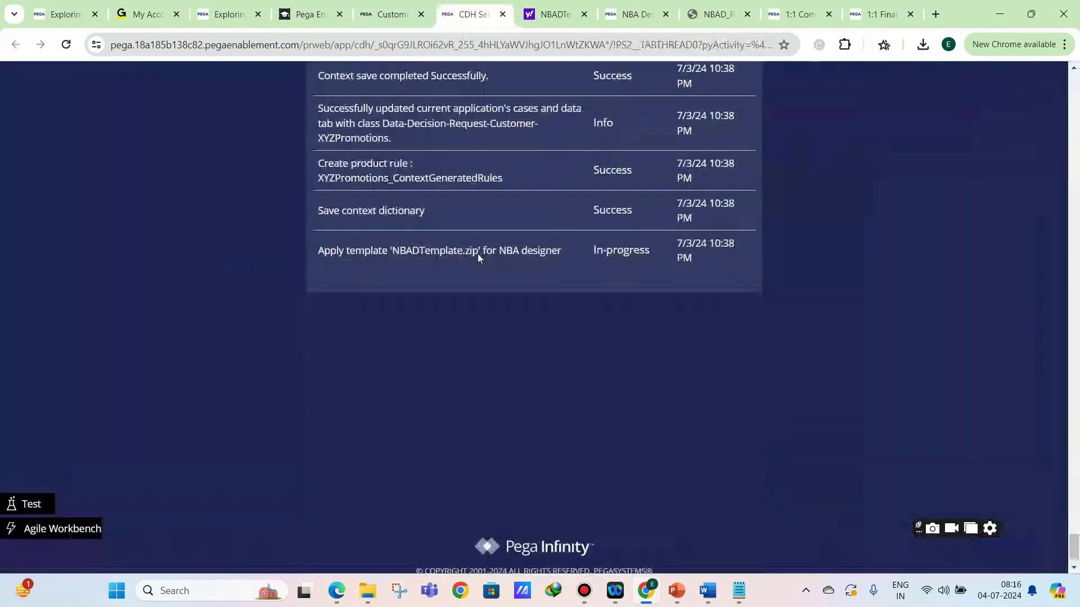
scroll(477, 254, up, 6)
scroll(477, 253, down, 13)
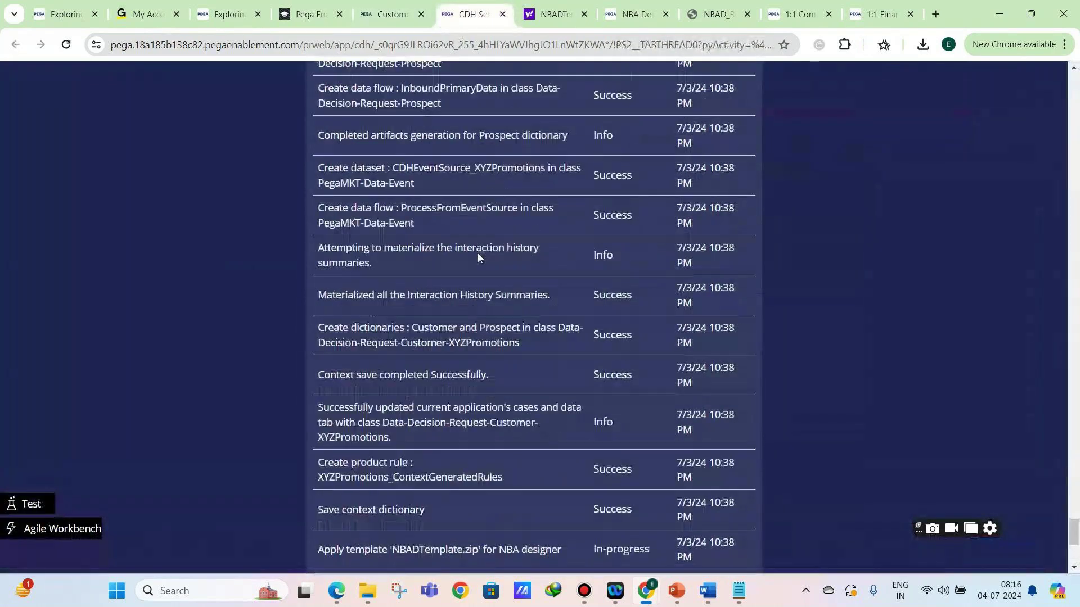
scroll(477, 252, up, 4)
scroll(478, 251, up, 6)
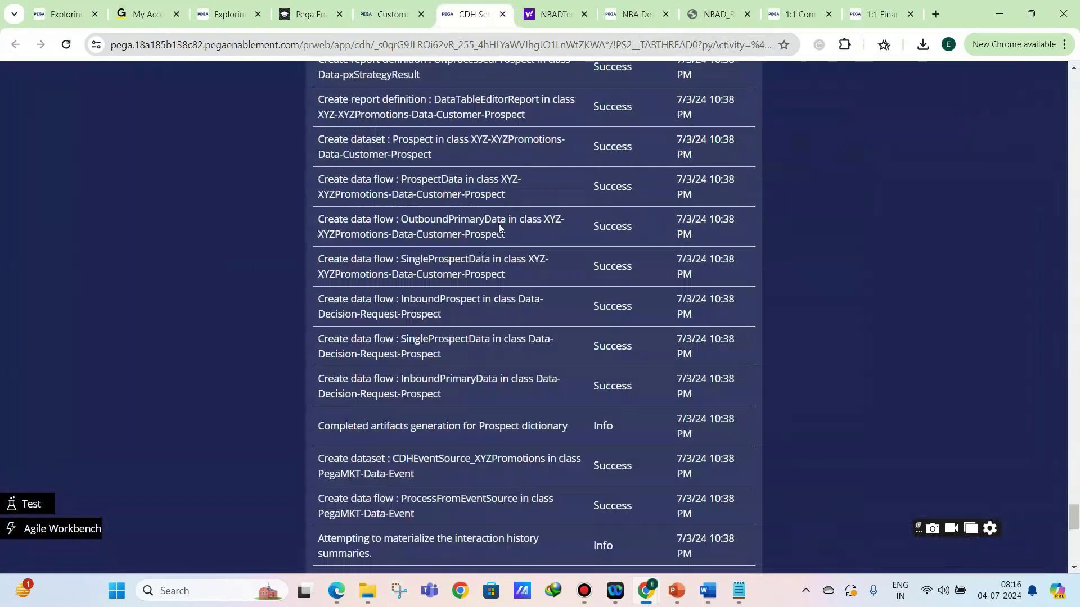
scroll(477, 252, down, 11)
Close the page with the NBAD_RetailBanking2209.png template image and return to the CDH setup log
click(699, 19)
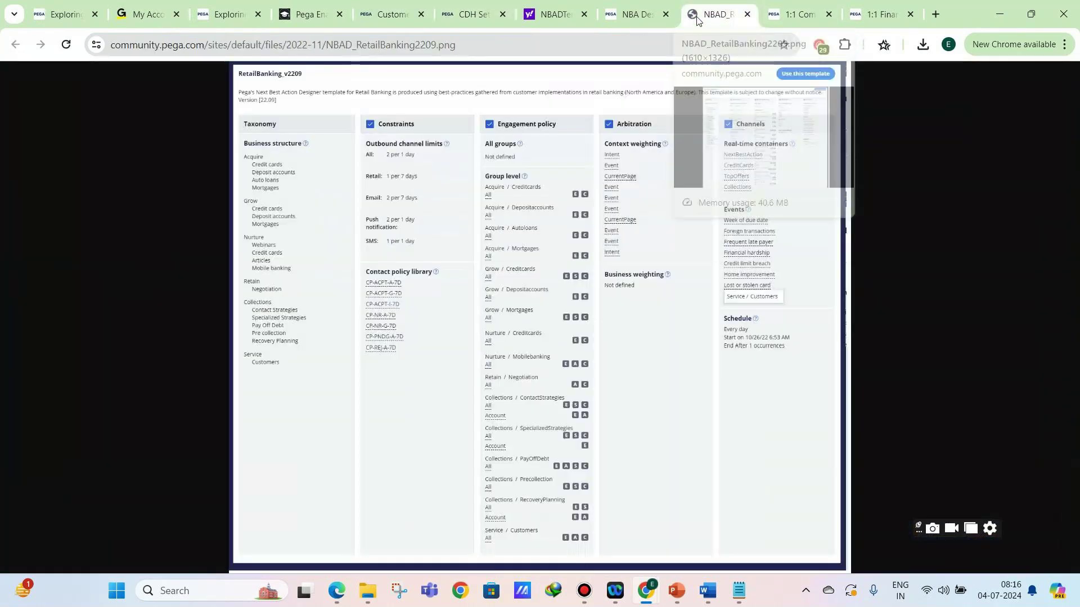
click(746, 18)
click(475, 14)
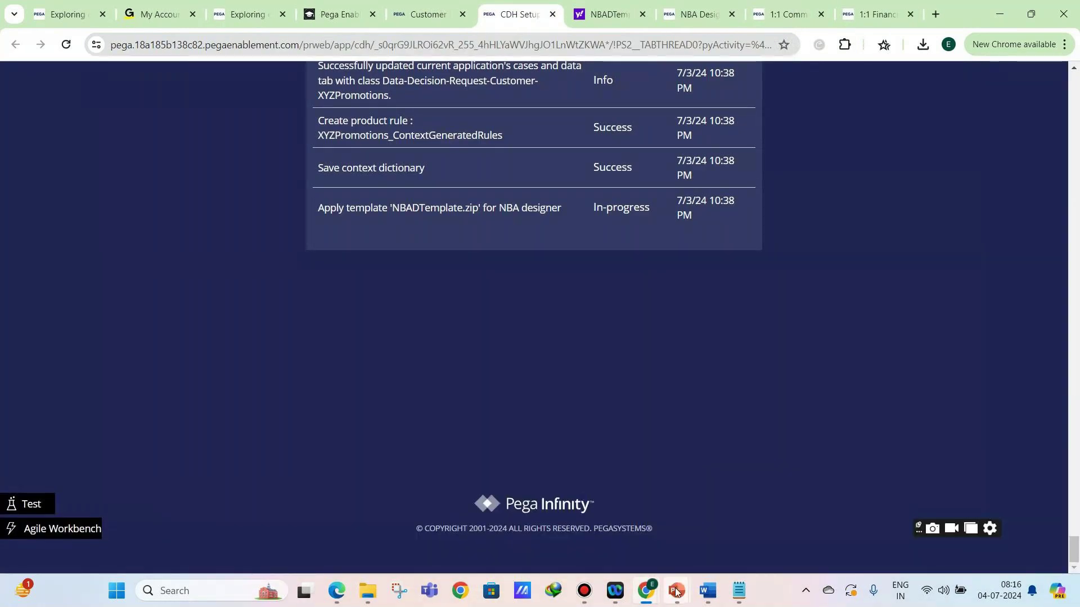
Switch to the PEGA_PCDC-Day 3.pptx presentation in PowerPoint, show the Cassandra Database slide and highlight "associated data"
mouse_move(675, 591)
click(657, 532)
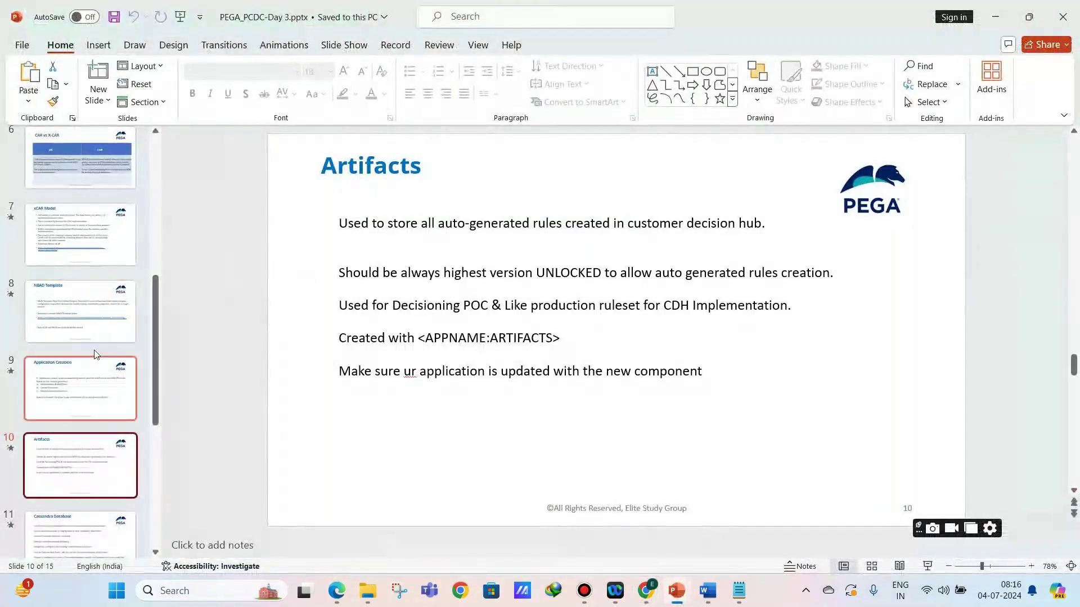
scroll(93, 394, down, 2)
click(98, 442)
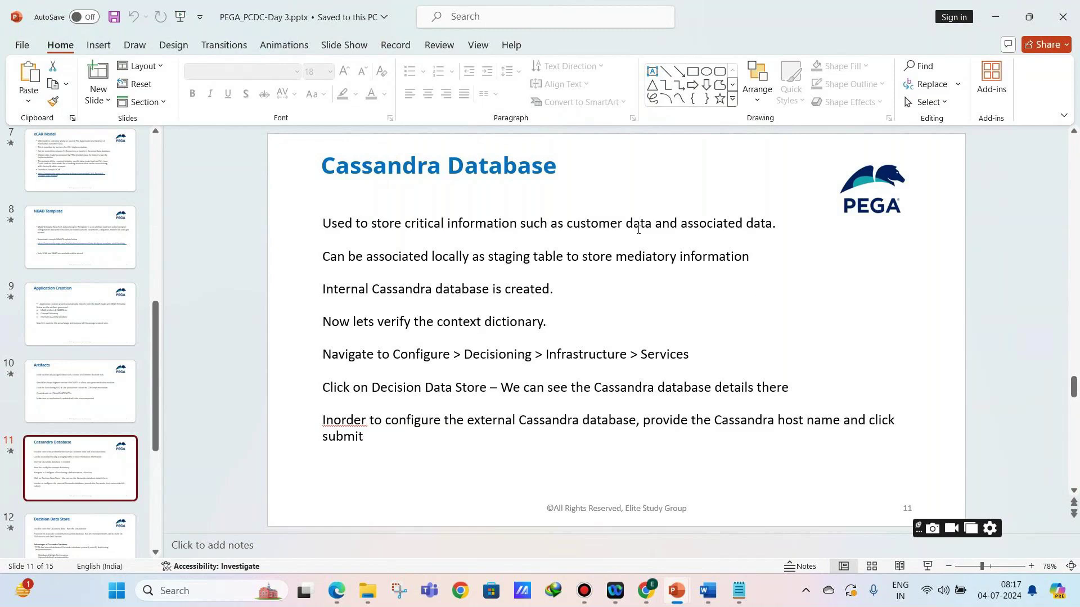
click(683, 225)
drag(682, 224, 756, 223)
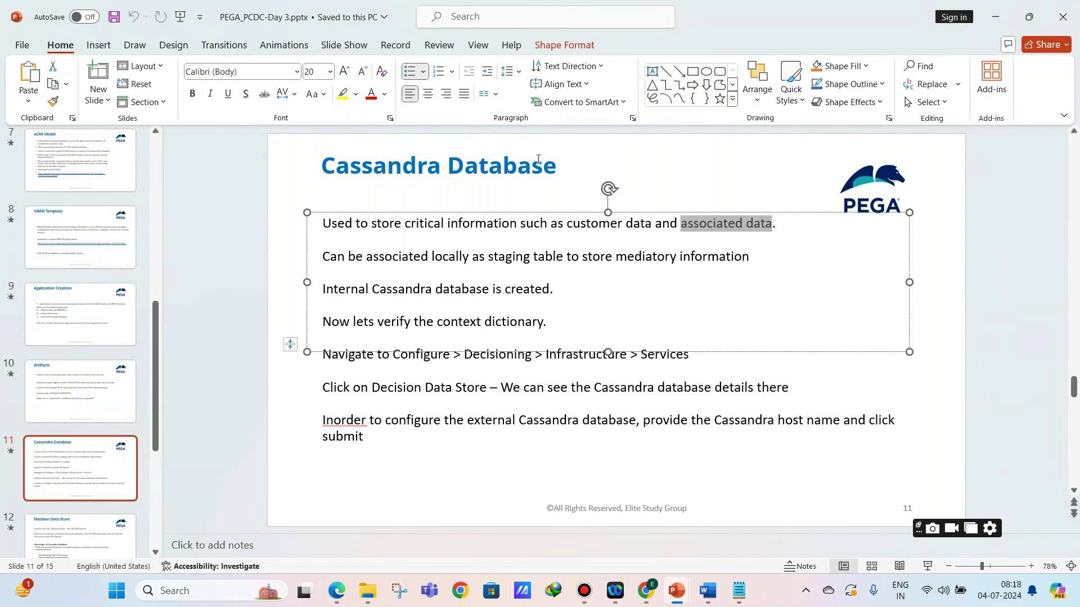
Show the Decision Data Store slide with the advantages of the Cassandra database, glancing at the NBAD Tests slide
click(117, 550)
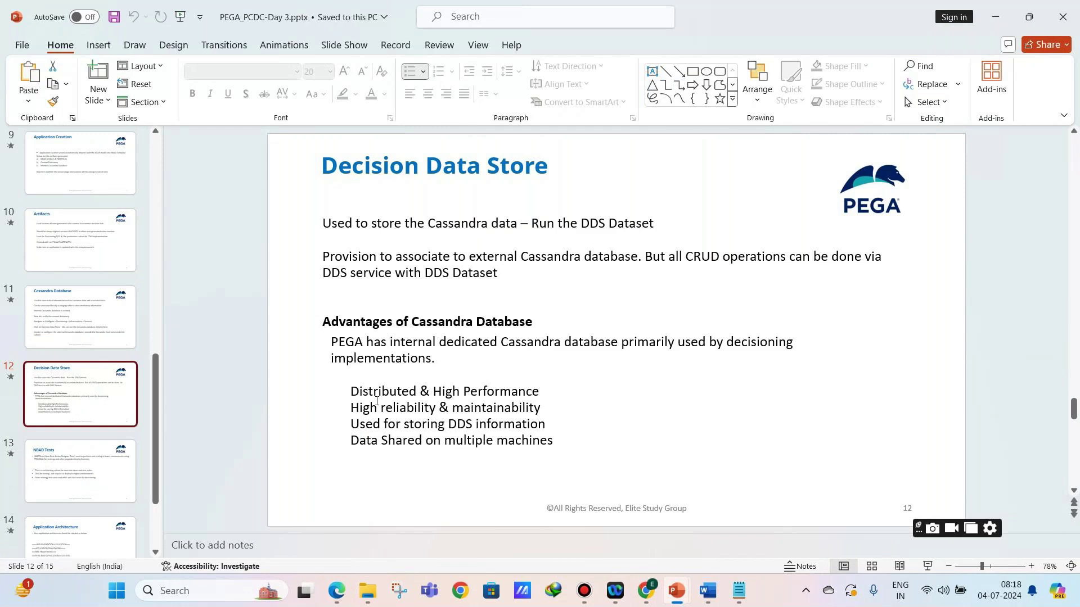
click(96, 445)
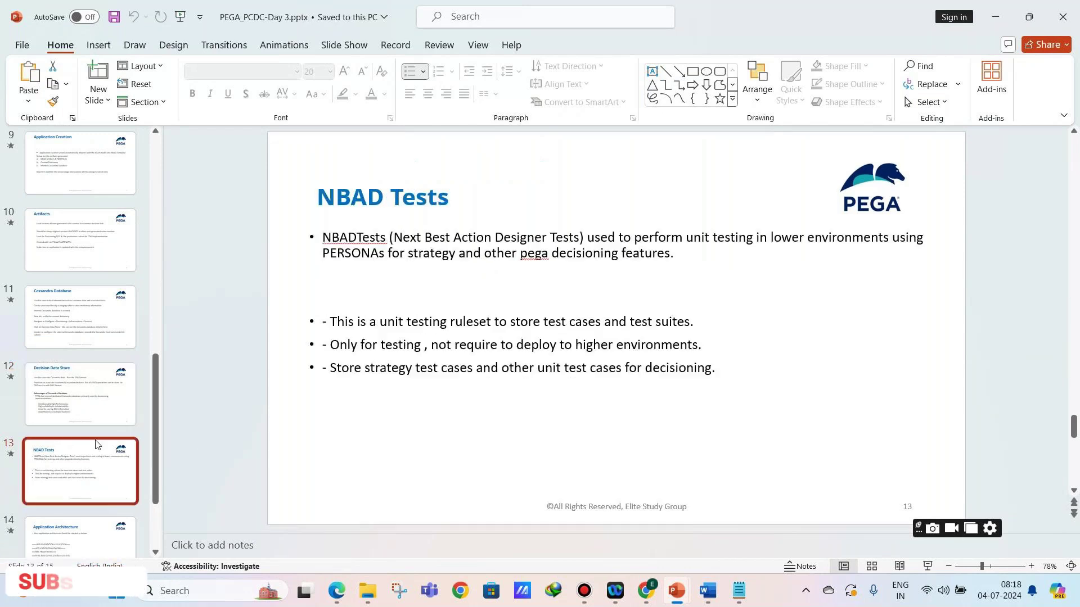
click(89, 419)
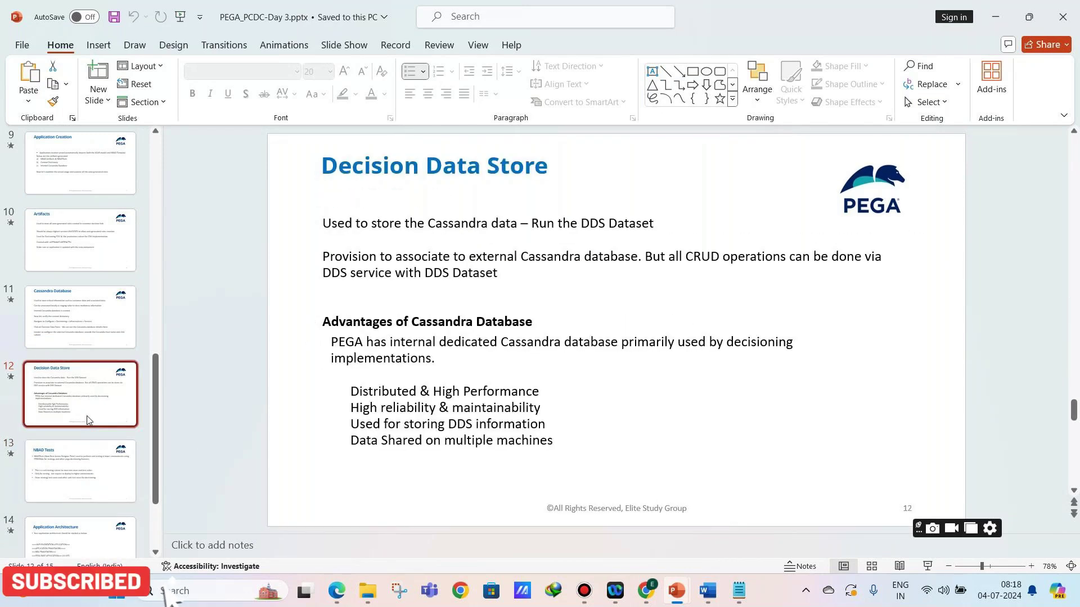
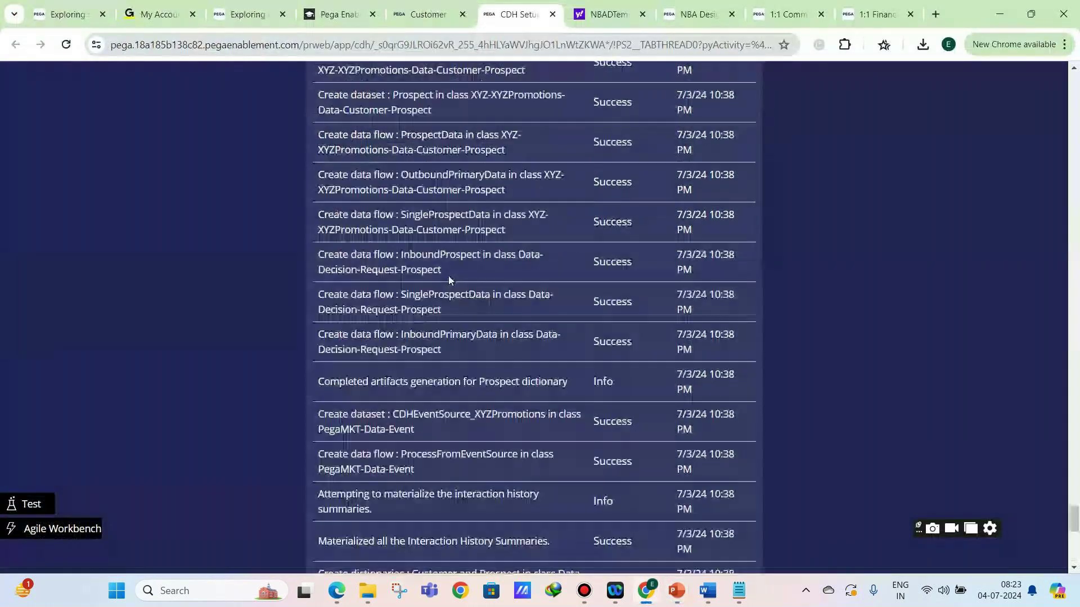
Look back through the CDH setup log to the strategies created in class Data-Decision-Request-Customer-XYZPromotions
scroll(449, 280, up, 20)
scroll(437, 293, up, 15)
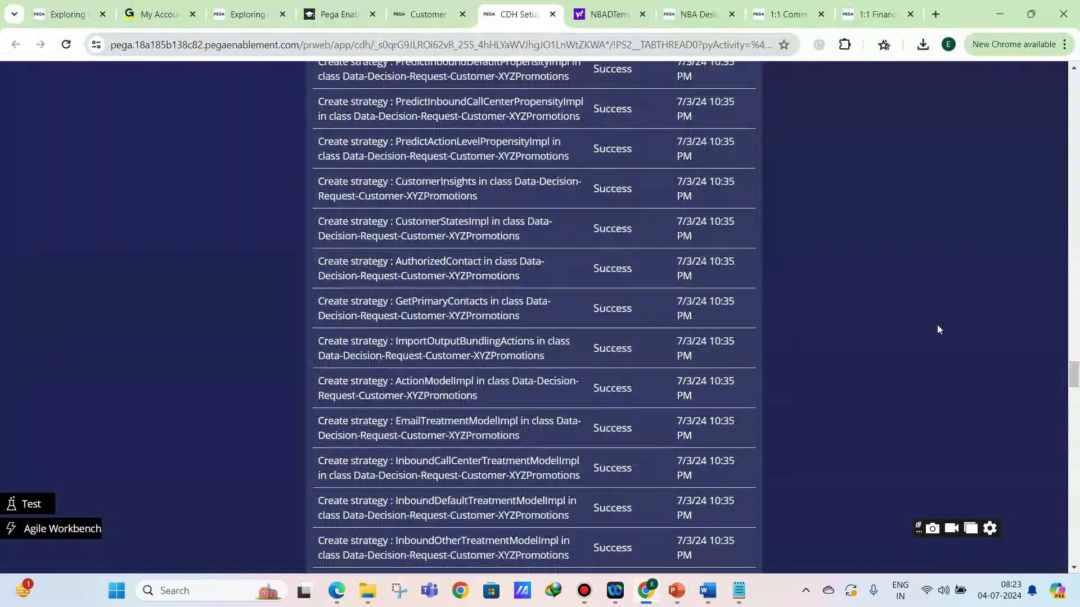
Check the CDH setup log from the applied data model entry down to the latest NBADTemplate.zip entry
scroll(937, 326, up, 20)
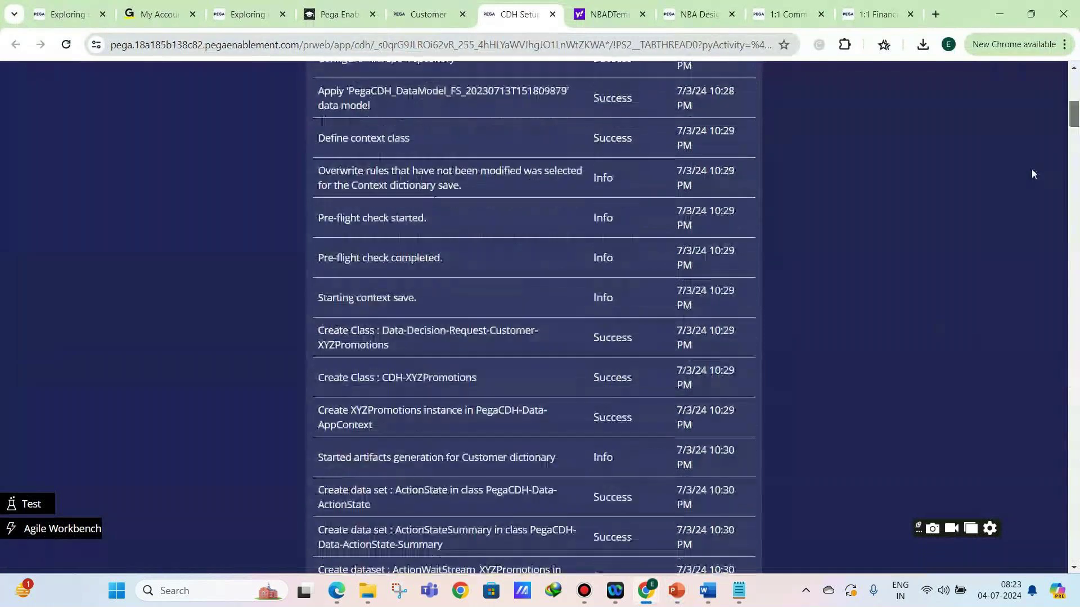
scroll(1032, 173, down, 20)
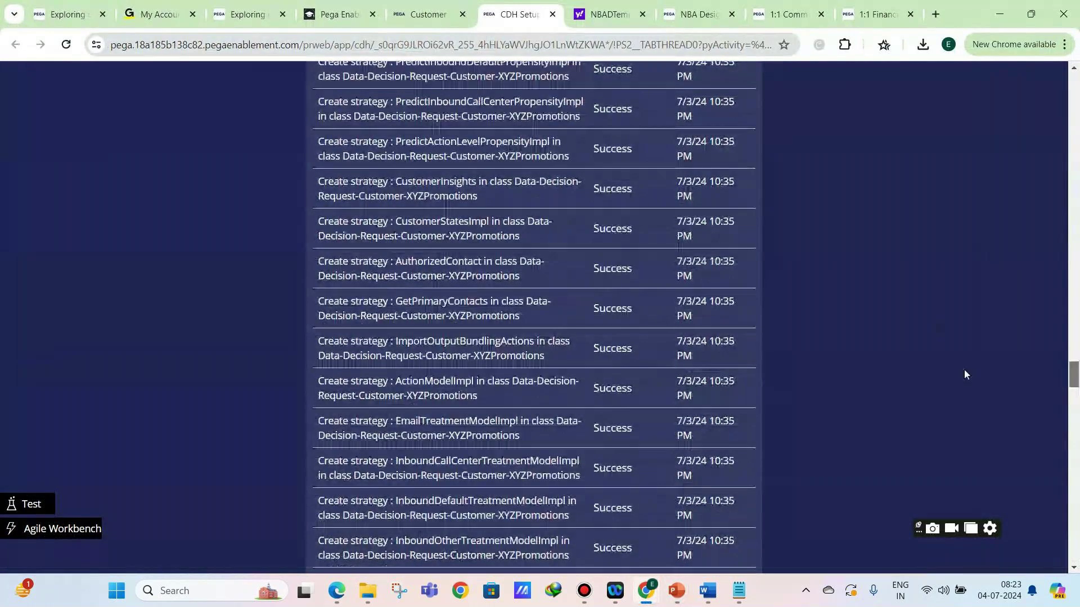
scroll(964, 374, up, 8)
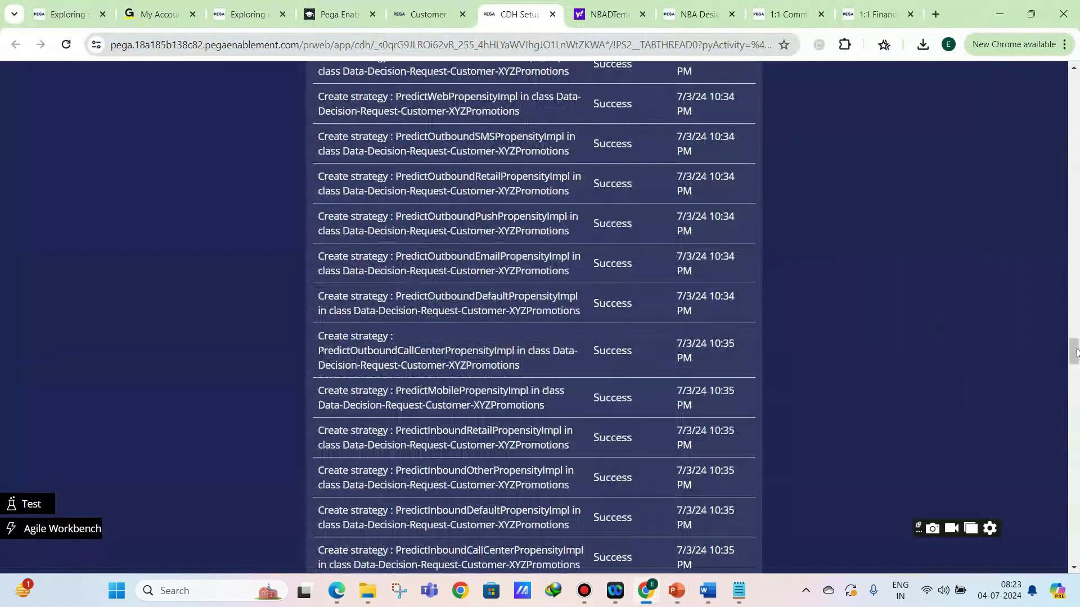
drag(1074, 350, 1073, 537)
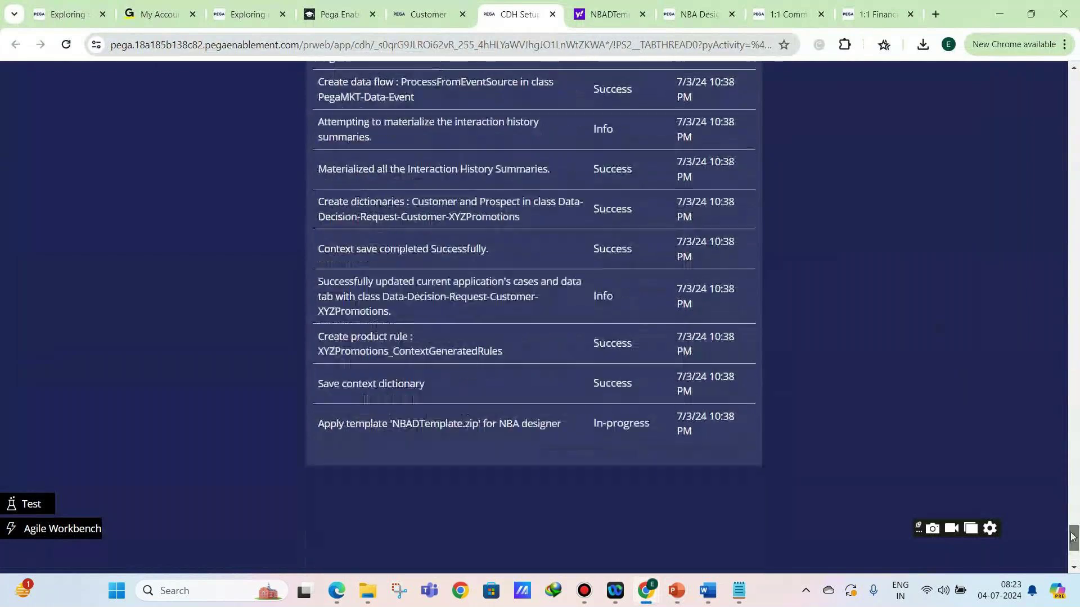
Close the NBADTemplate page and return to the CDH Setup log
click(440, 8)
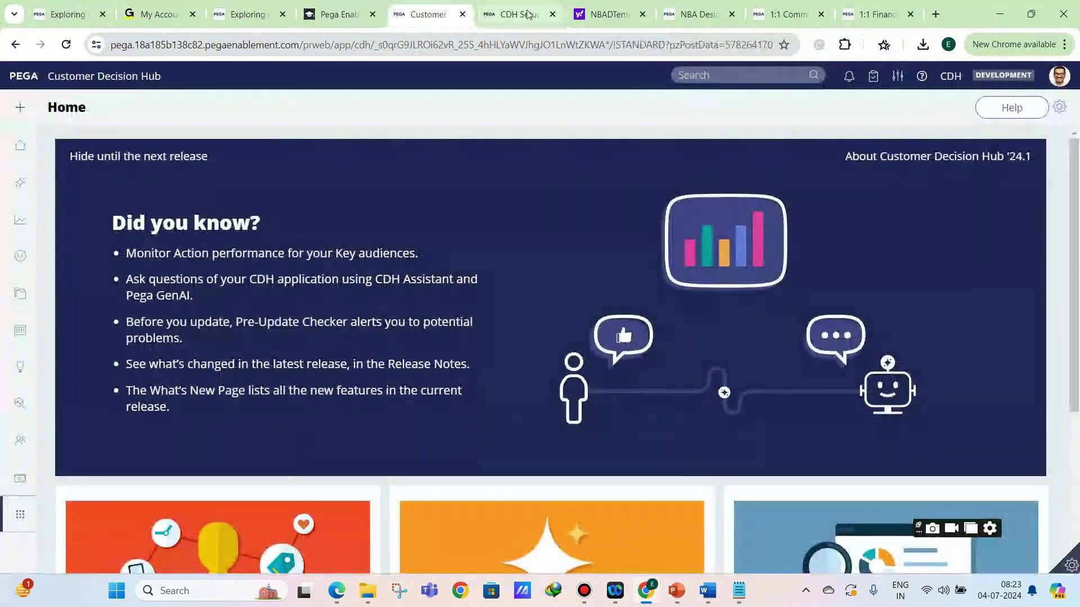
click(516, 12)
click(597, 6)
click(642, 14)
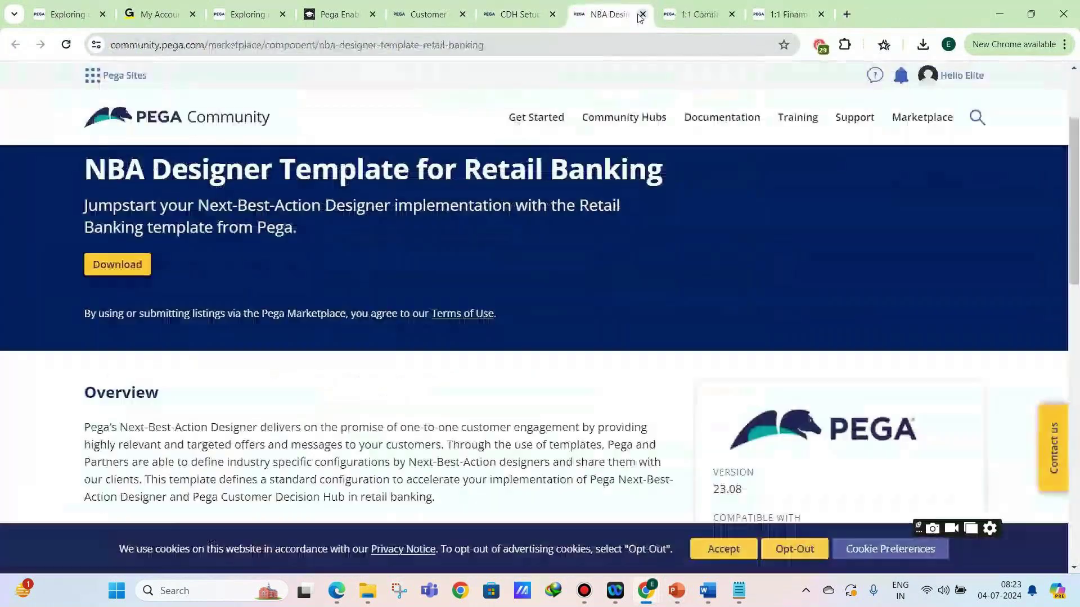
click(516, 12)
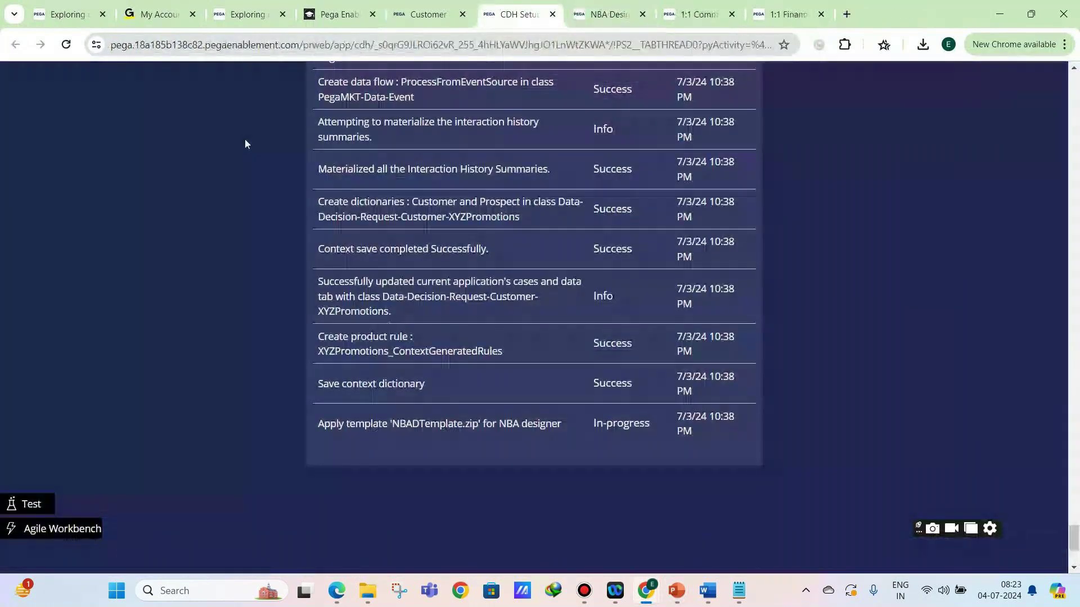
Review the generated data flows, strategies, adaptive models and datasets in the CDH setup log, ending at the NBA designer template entry
scroll(309, 255, up, 4)
scroll(285, 256, down, 3)
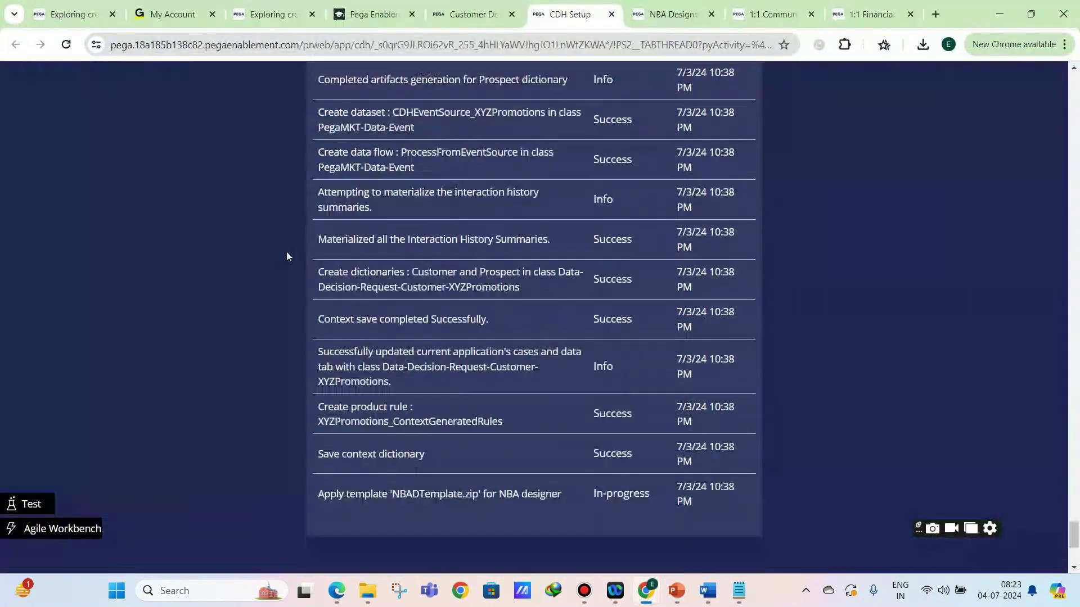
scroll(301, 248, up, 7)
scroll(305, 247, up, 4)
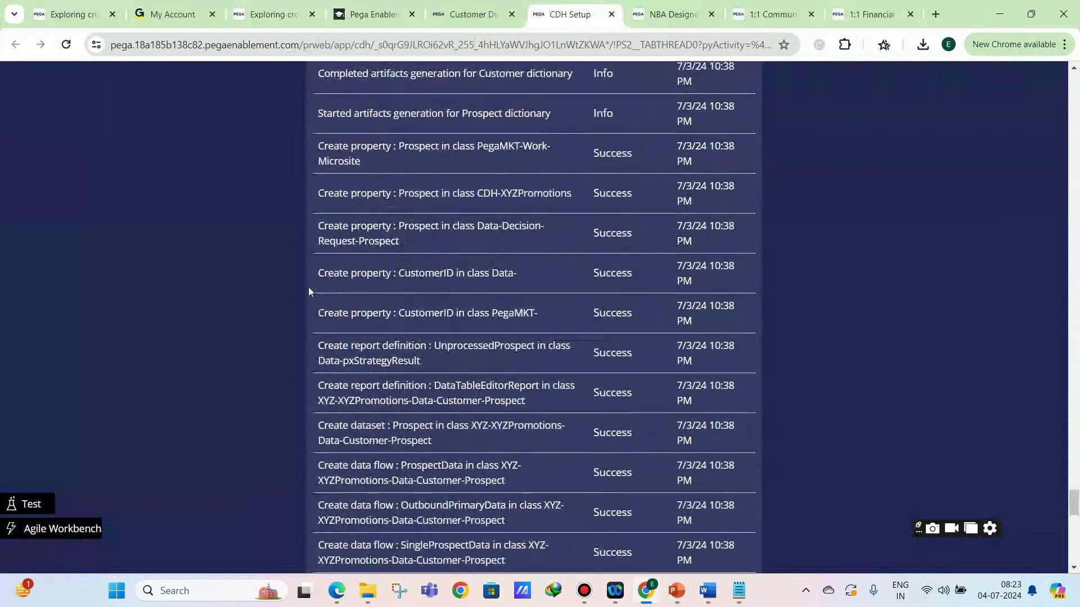
scroll(308, 290, up, 6)
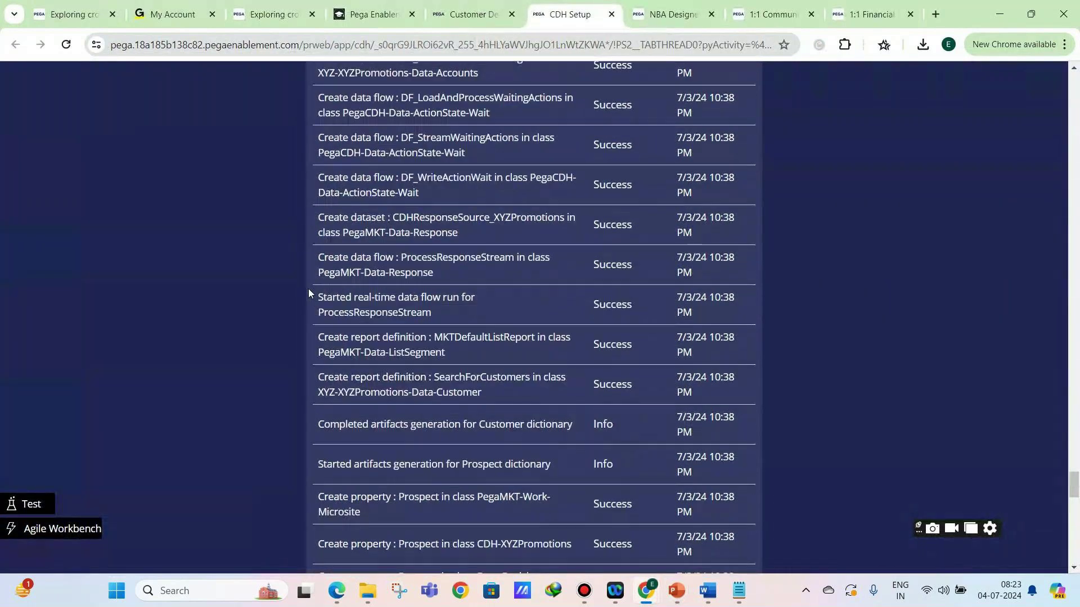
scroll(308, 290, up, 6)
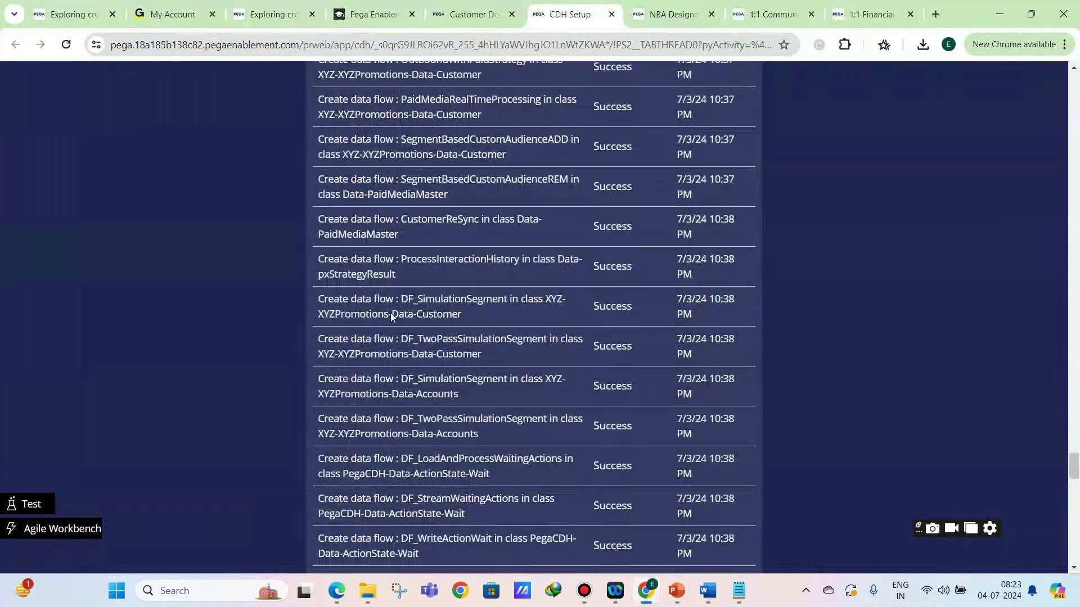
scroll(390, 315, up, 15)
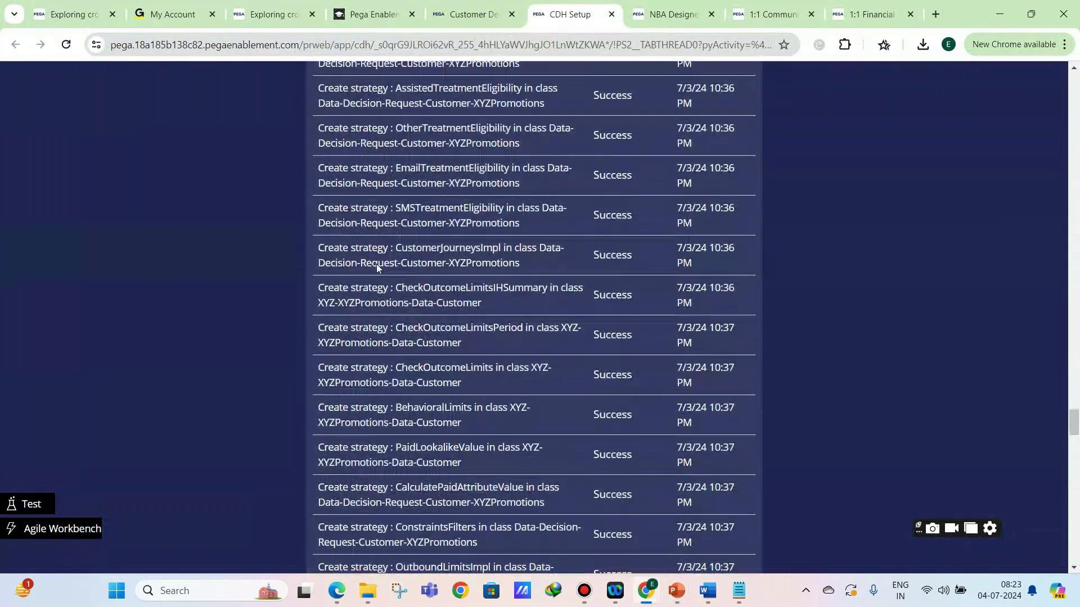
scroll(376, 267, up, 20)
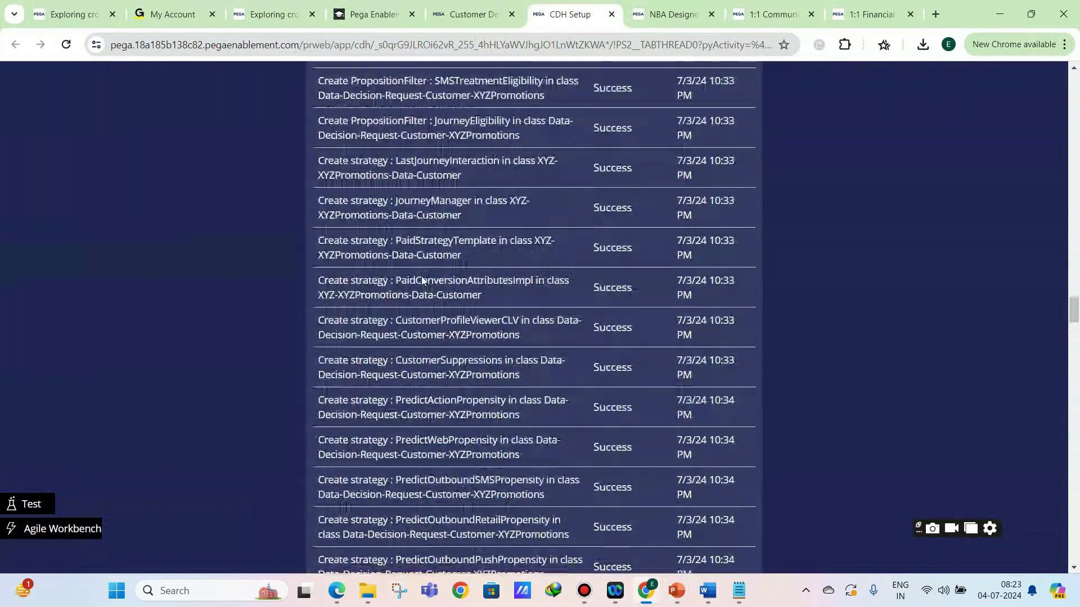
scroll(421, 276, up, 15)
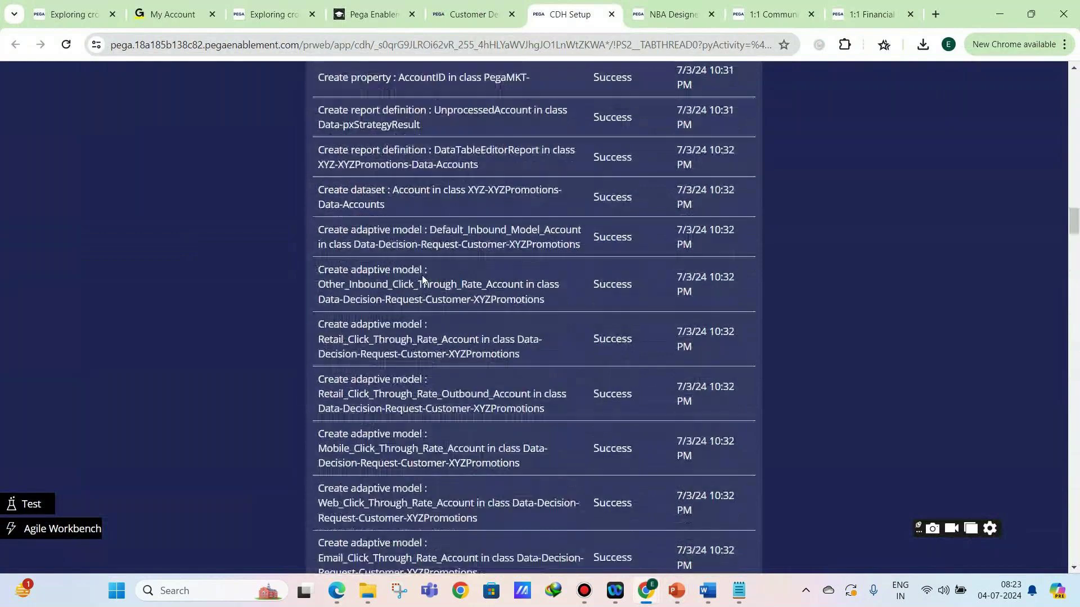
scroll(421, 276, up, 10)
scroll(421, 275, up, 6)
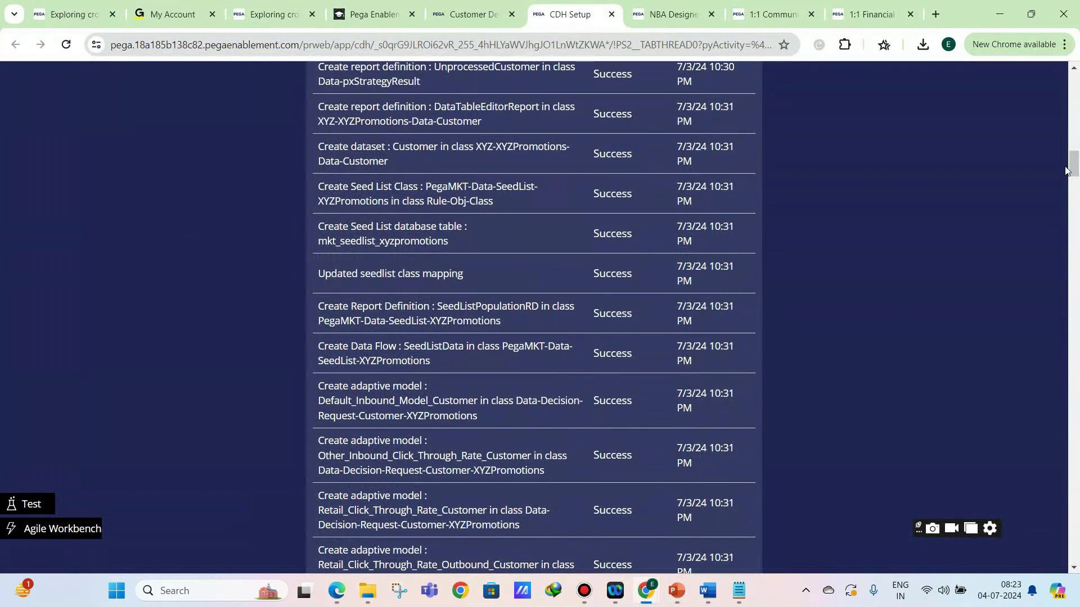
drag(1070, 165, 1075, 543)
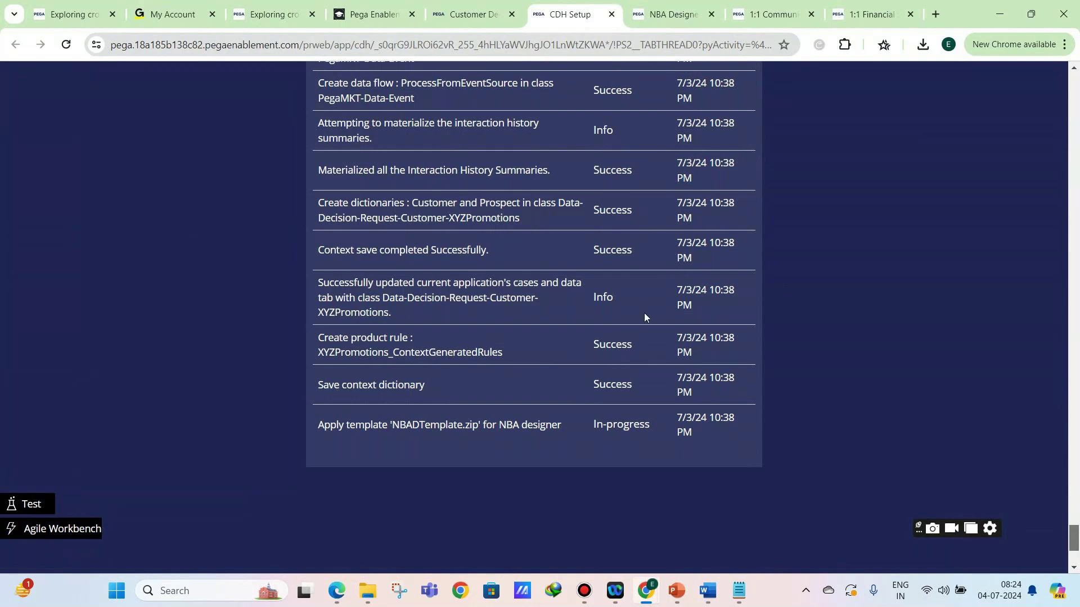
scroll(627, 382, down, 3)
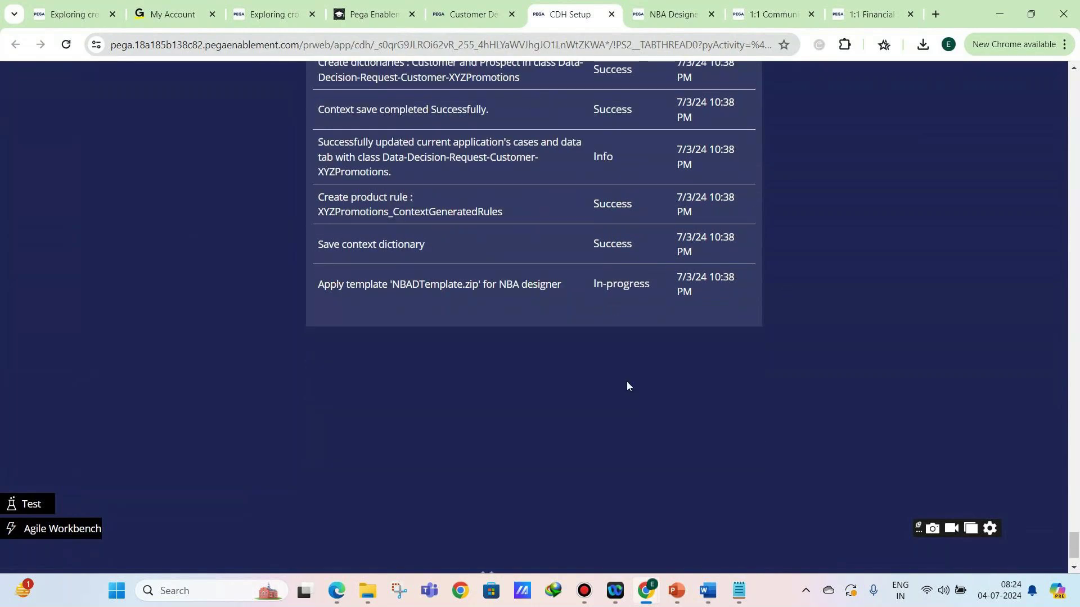
scroll(627, 382, up, 3)
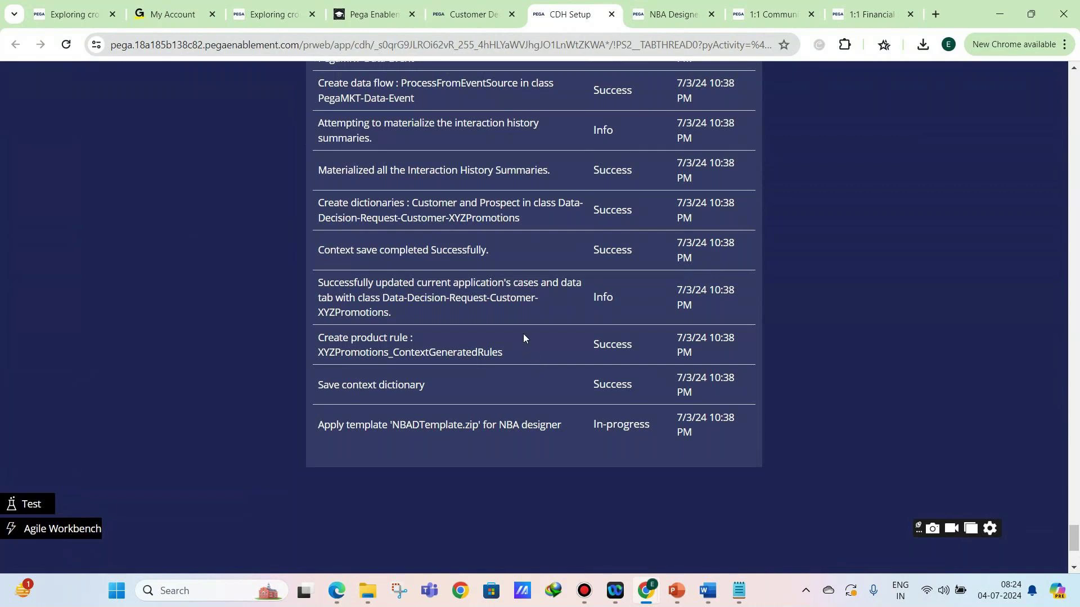
Open Prediction Studio from Customer Decision Hub and switch to Dev Studio, glancing at the CDH setup log
click(457, 15)
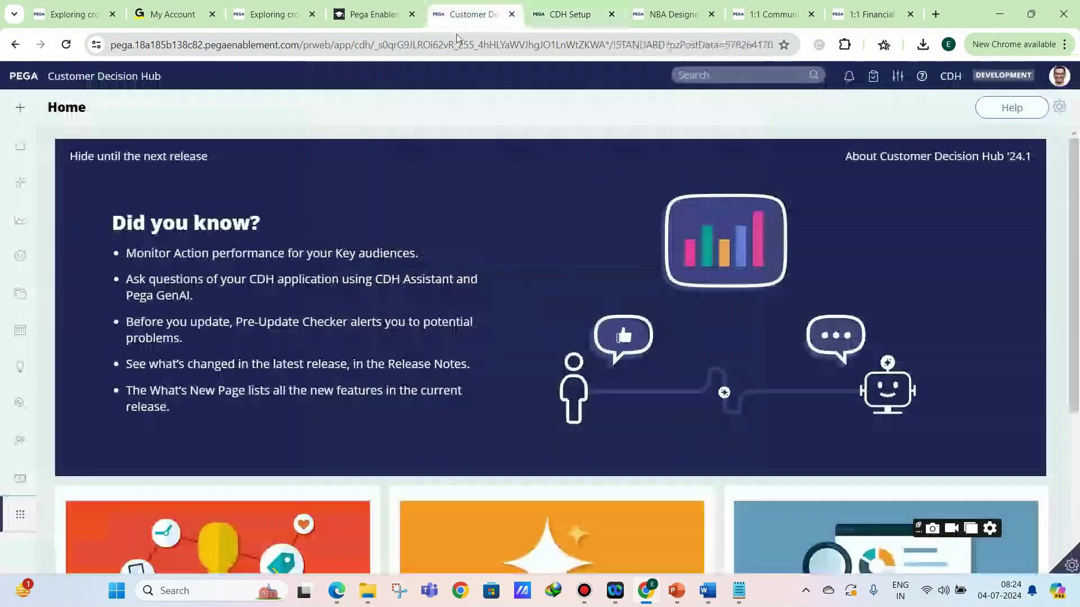
mouse_move(23, 303)
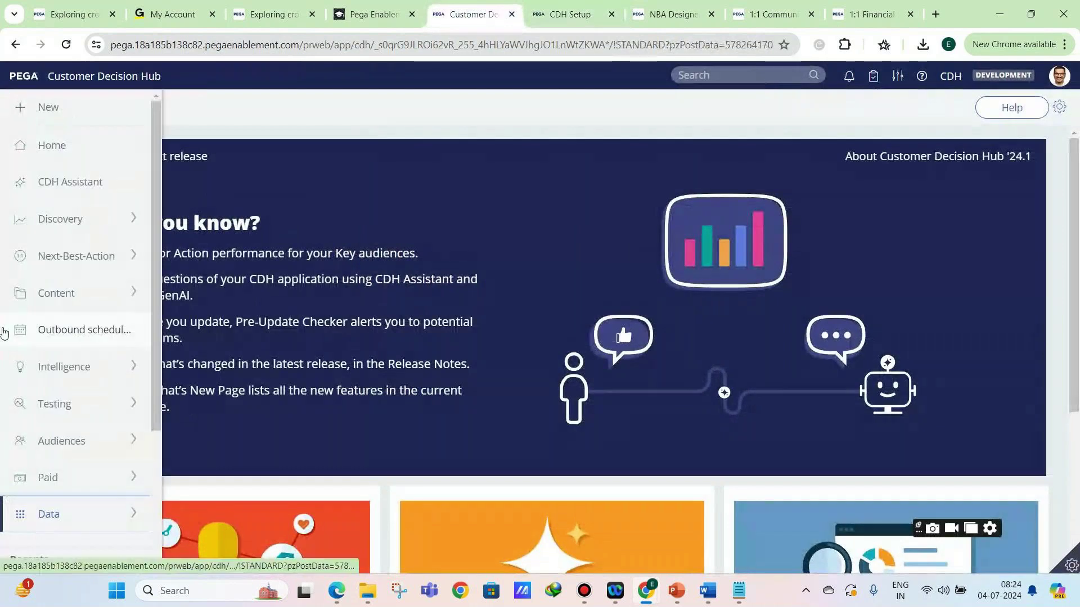
click(53, 369)
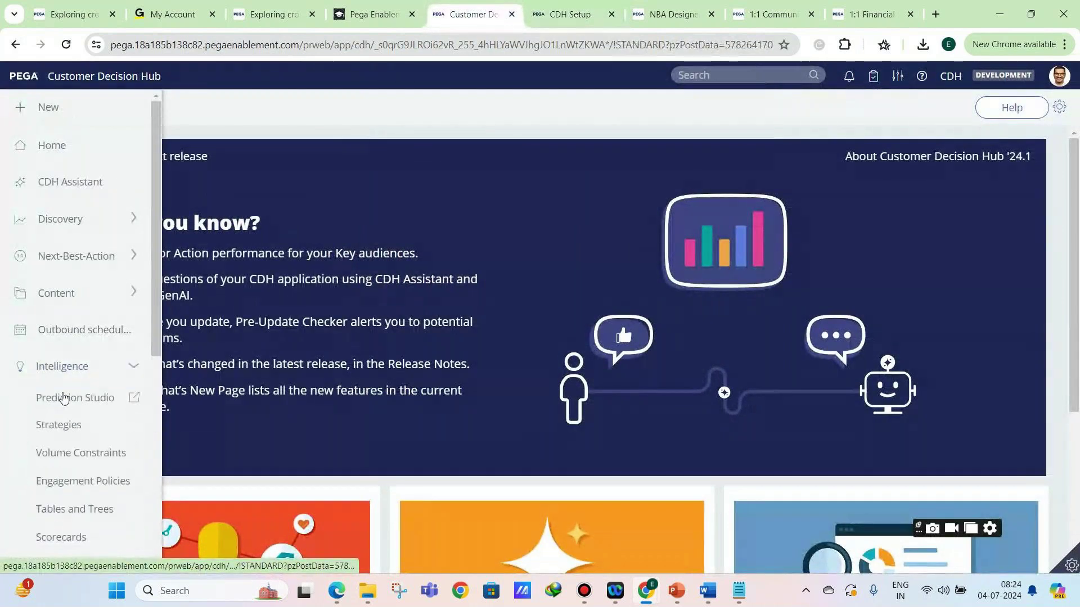
click(63, 404)
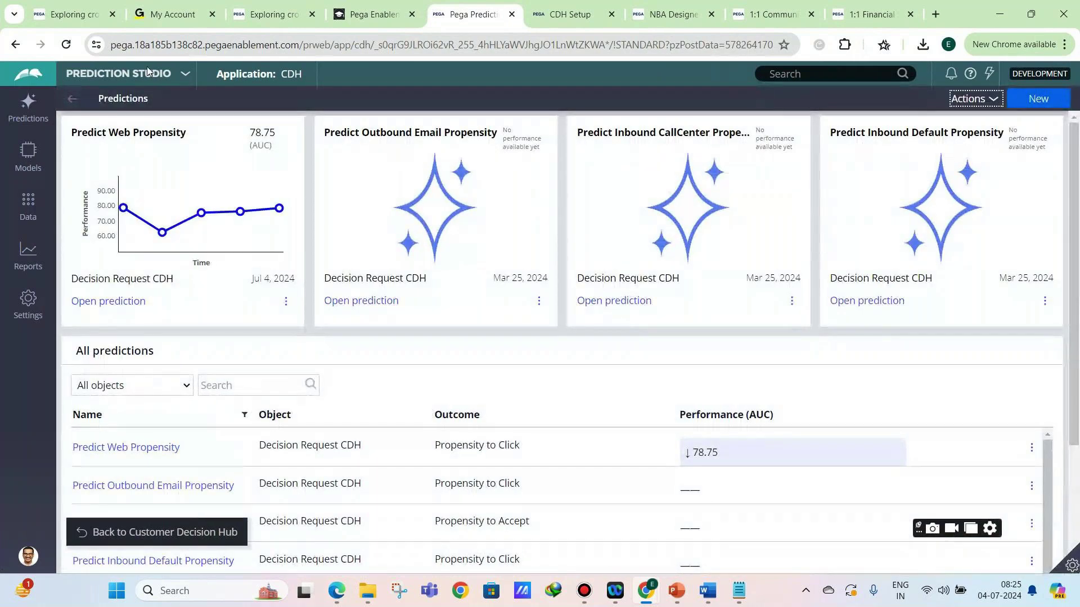
click(146, 76)
click(111, 120)
click(565, 14)
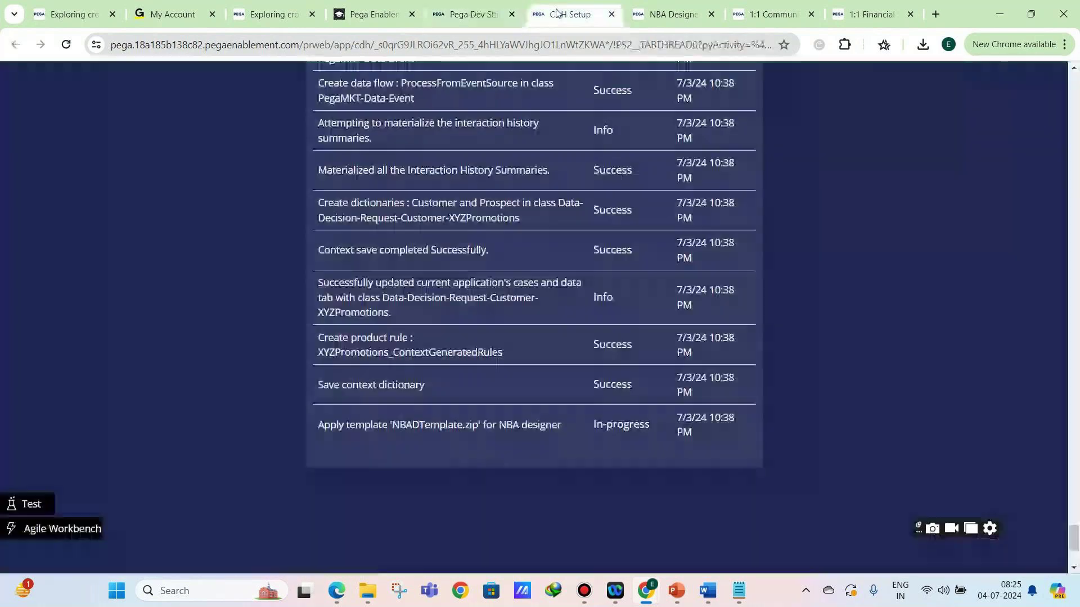
click(474, 13)
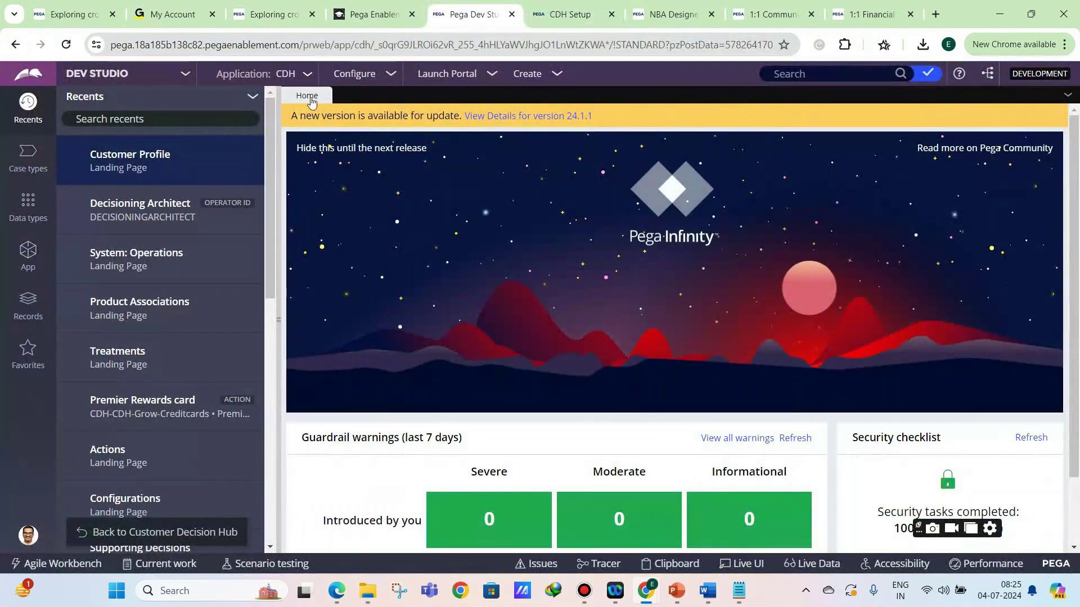
Open the CDH application definition and examine its application rulesets, including CDH-Artifacts and CDH-NBADTests
click(292, 76)
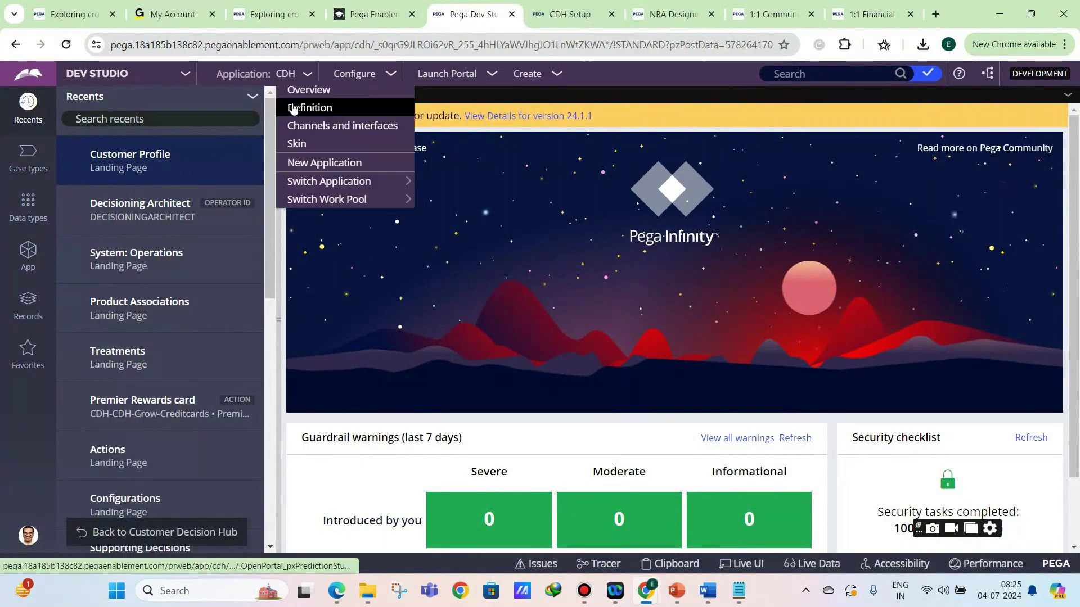
click(292, 108)
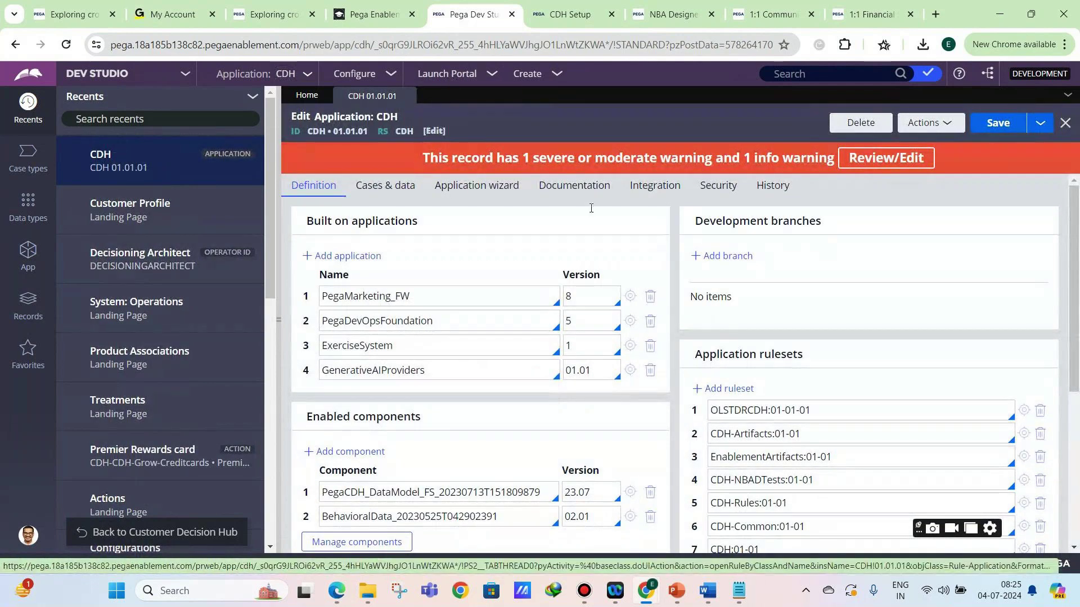
scroll(751, 269, down, 3)
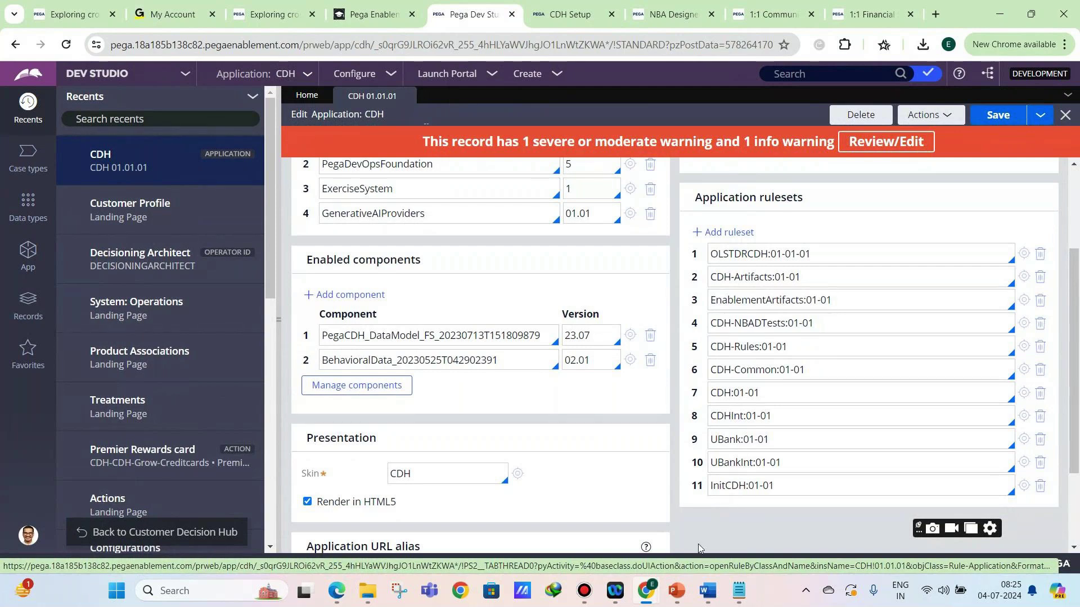
Switch to Notepad and replace the CAR MODEL note with the heading "CDH Application wizard will generate below auto generated rules"
click(738, 591)
key(ctrl+a)
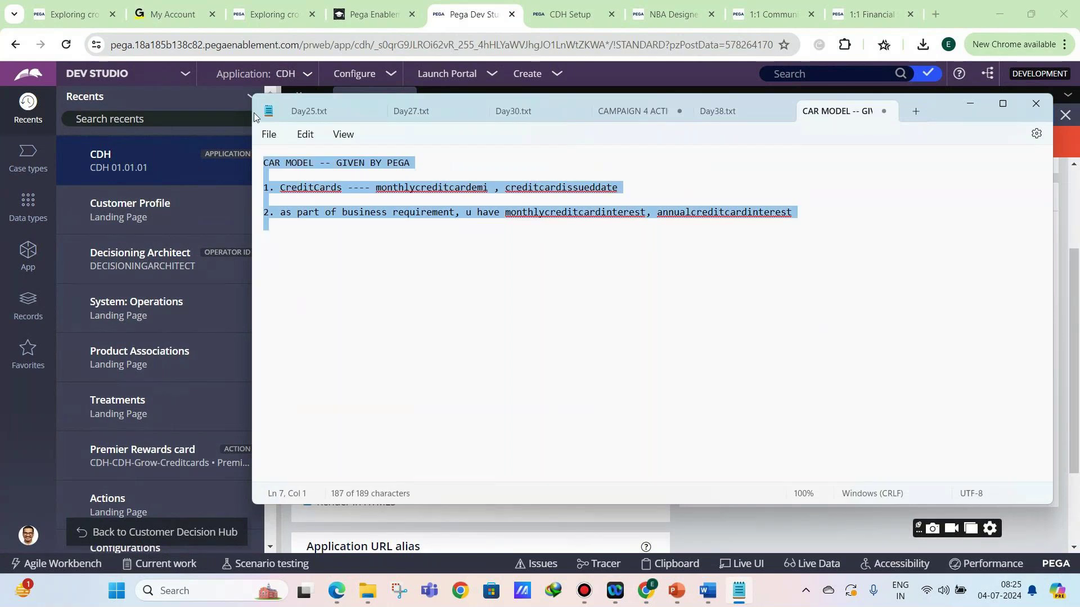
key(BackSpace)
text(Appli)
key(BackSpace)
key(BackSpace)
key(BackSpace)
key(BackSpace)
key(BackSpace)
text(CDH Application wizard will generate e)
key(BackSpace)
text(el)
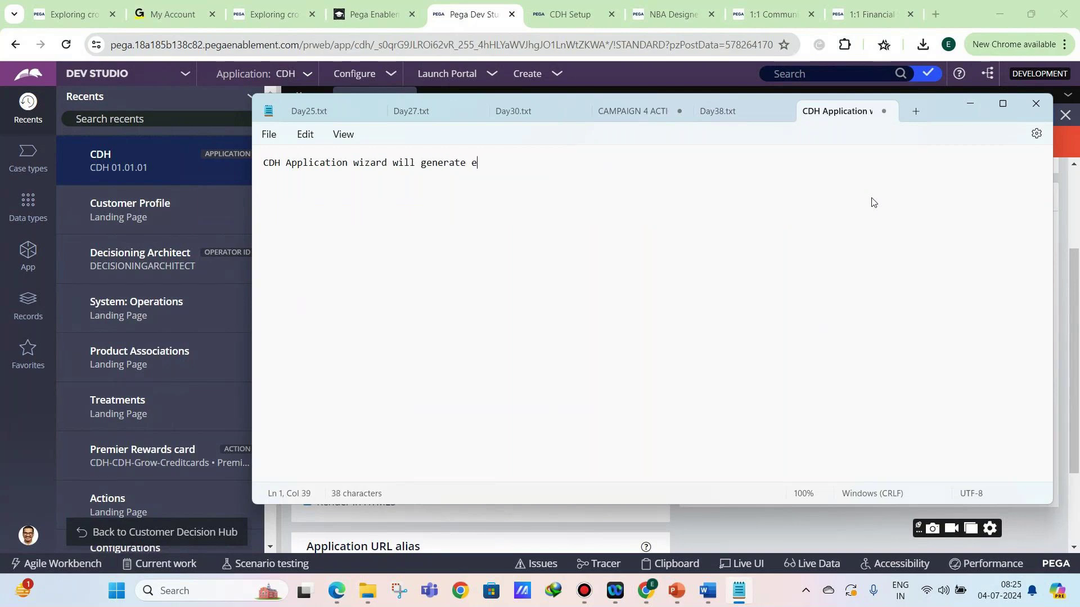
key(BackSpace)
key(BackSpace)
text(below auto gen)
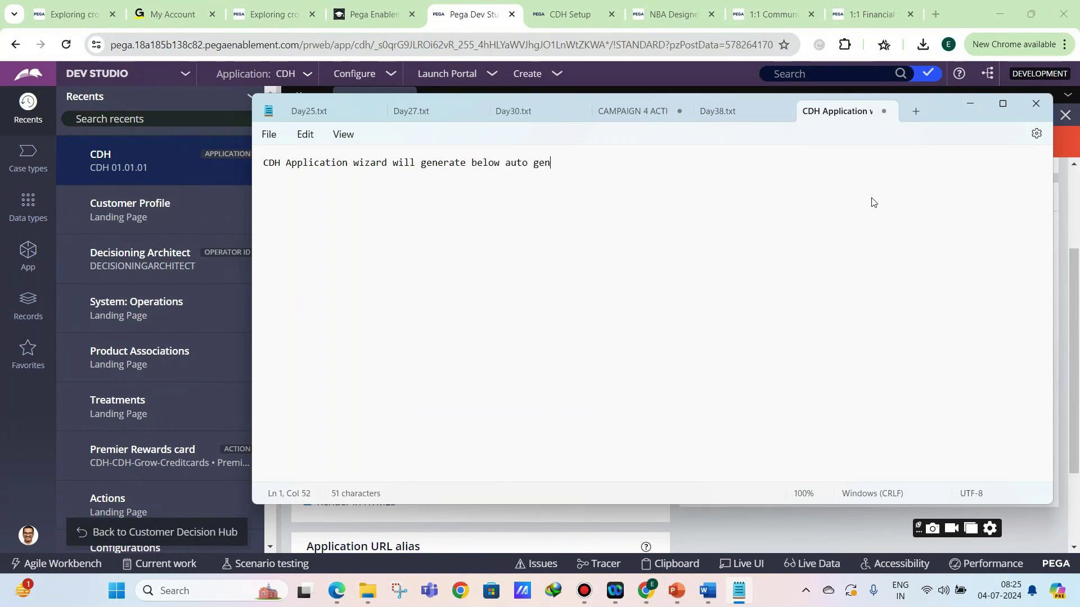
text(erated rules)
List "1. ARTIFACTS Ruleset" and "2. NBAD Tests ruleset." beneath the heading, separated by a blank line
key(Return)
key(Return)
key(Return)
text(1. ARTIFACTS Ruleset)
key(Return)
key(Return)
text(2. NBADD Te)
key(BackSpace)
key(BackSpace)
key(BackSpace)
key(BackSpace)
text(Tests ruleset.)
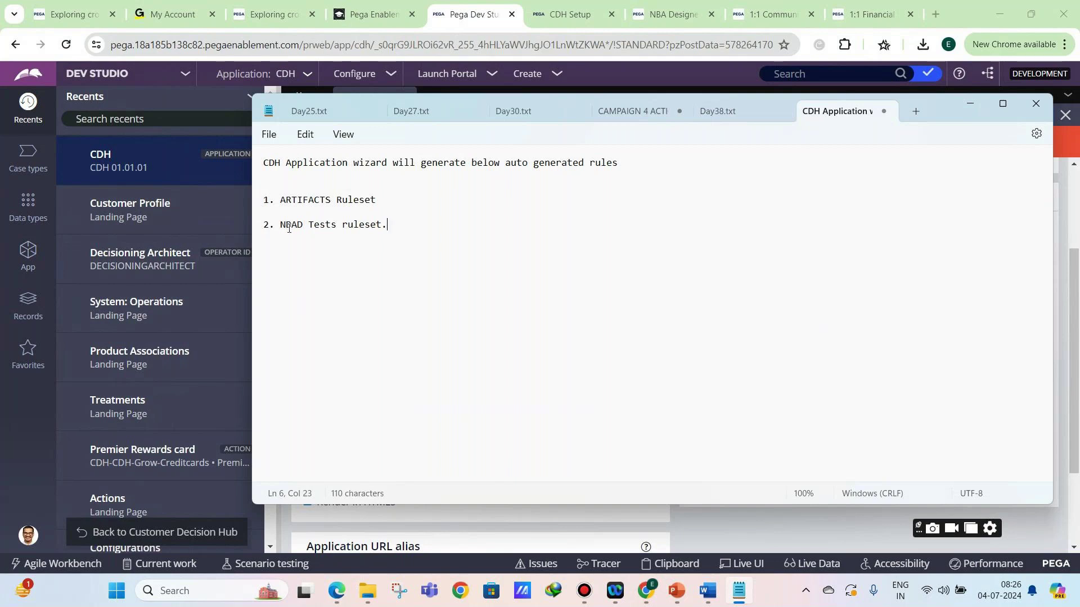
Insert the note "---production ruleset" beneath the ARTIFACTS Ruleset item
click(383, 198)
key(Return)
key(Return)
text(---production ur)
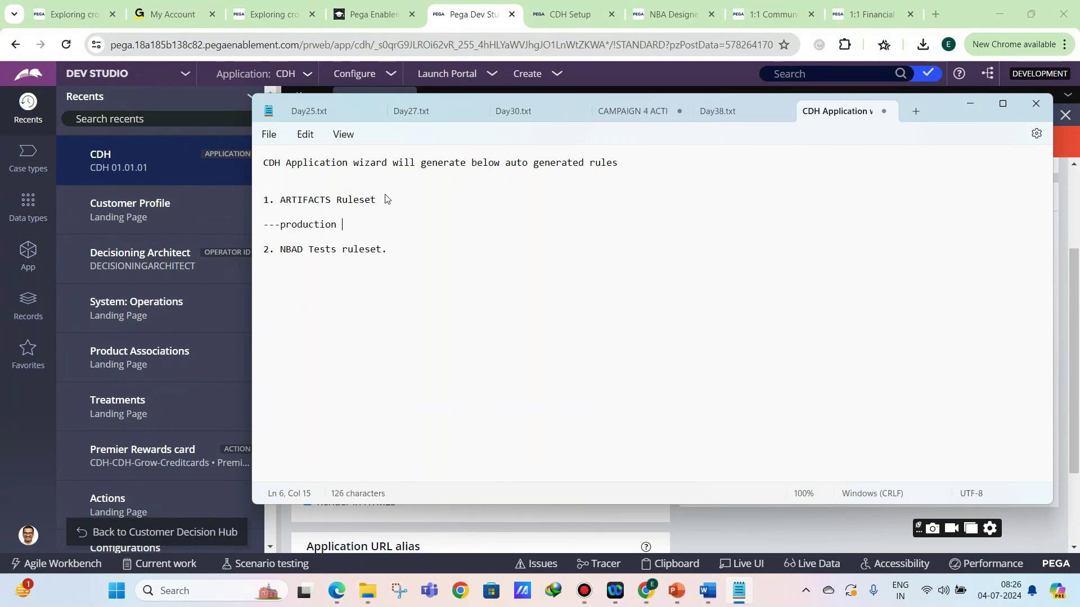
key(BackSpace)
key(BackSpace)
text(ruleset)
Add "--- ruleset where all autogenerated rules wil be stored... at any given time u have to keep the highest version unlocked." beneath "---production ruleset"
key(Return)
key(Return)
text(--)
text(- ruleset wh)
text(ere all autoge)
text(nerated r)
text(s wi)
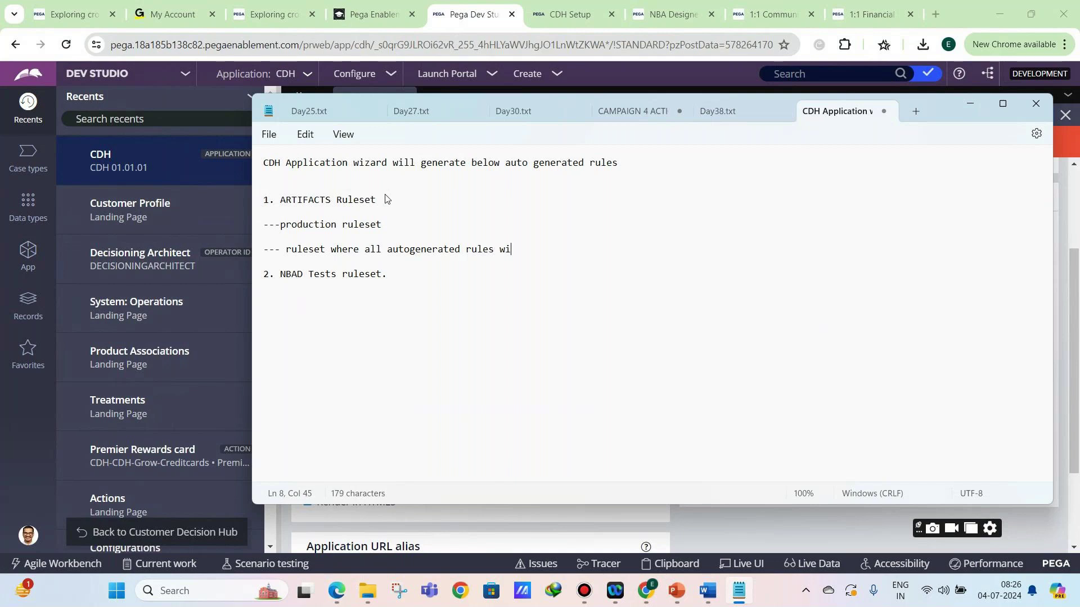
text(l b d)
key(BackSpace)
key(BackSpace)
text(e stored... at any given)
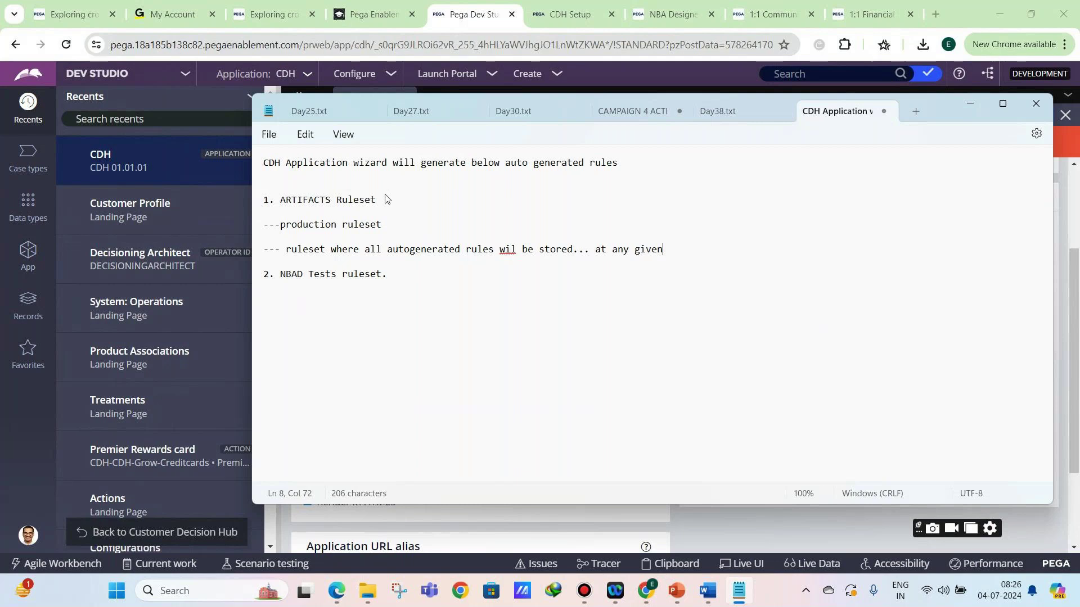
text( time u have to keep the highest)
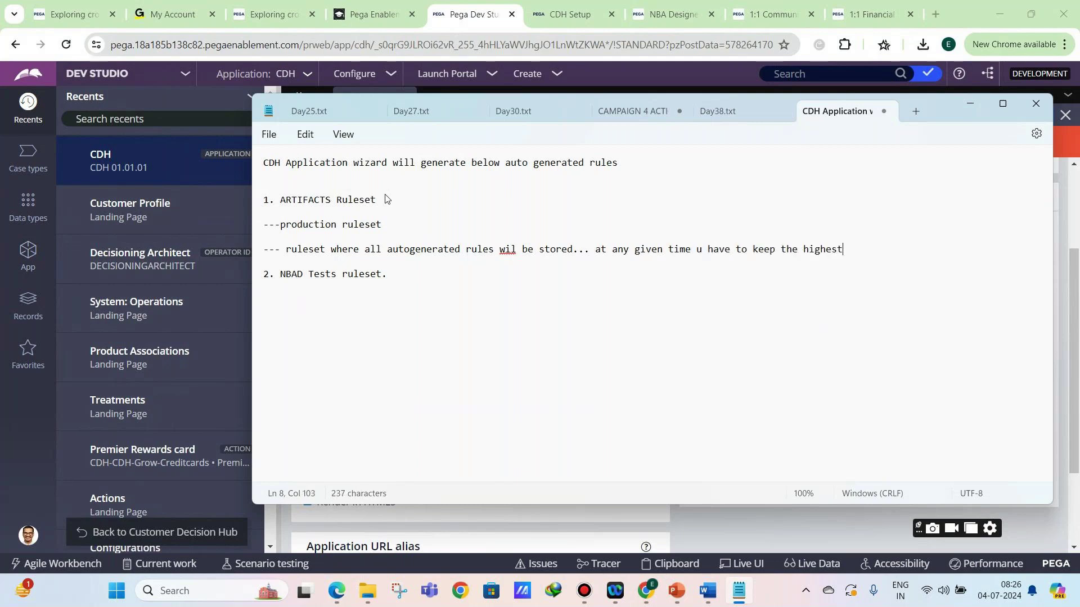
text( version unlocked.)
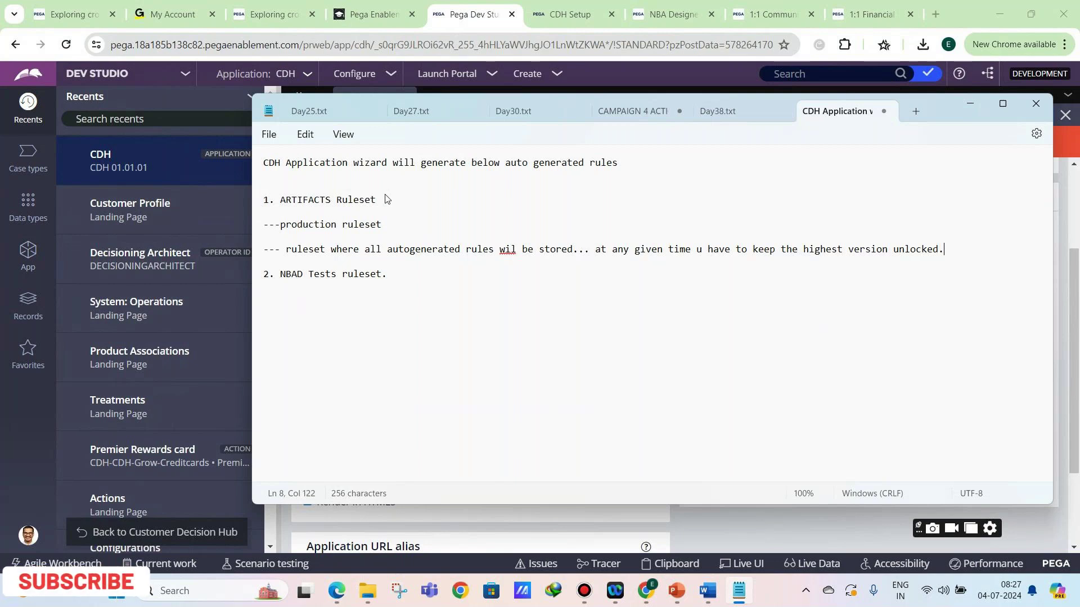
Switch to Dev Studio in Chrome and launch the Customer Decision Hub portal
mouse_move(646, 586)
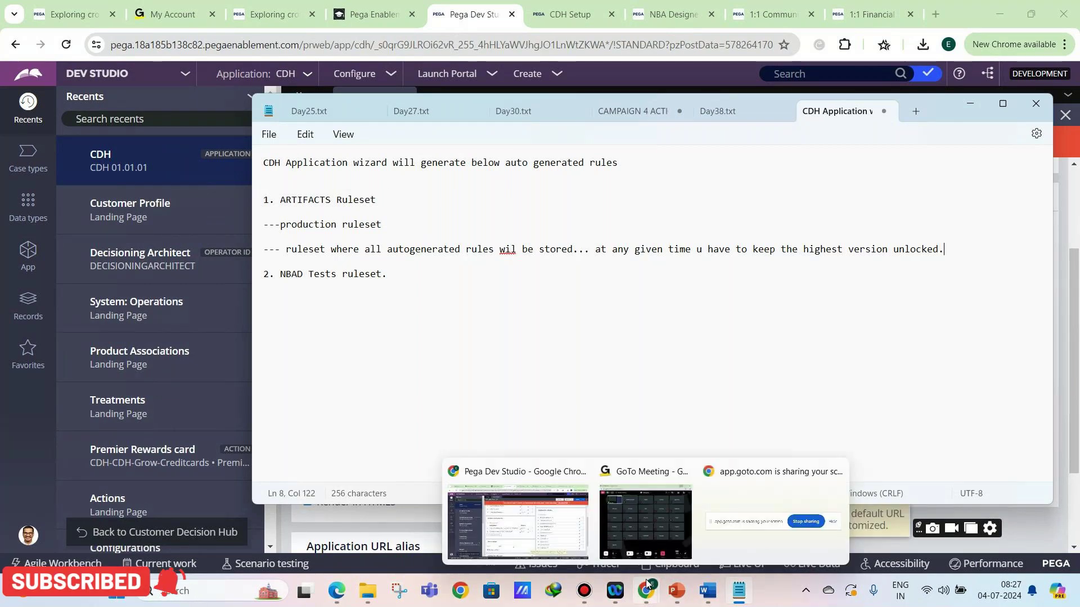
click(645, 523)
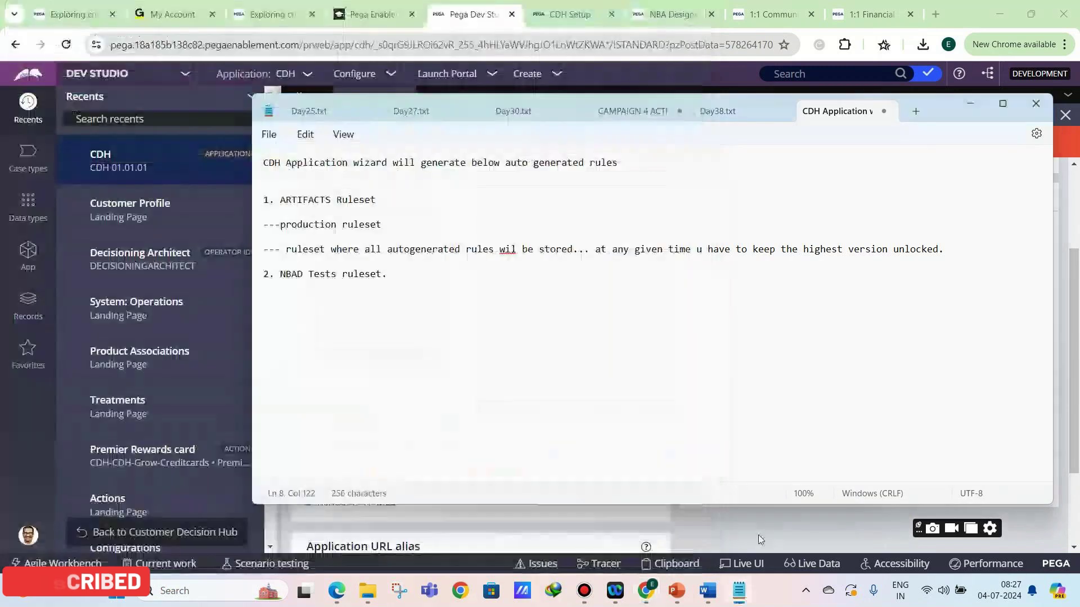
click(758, 535)
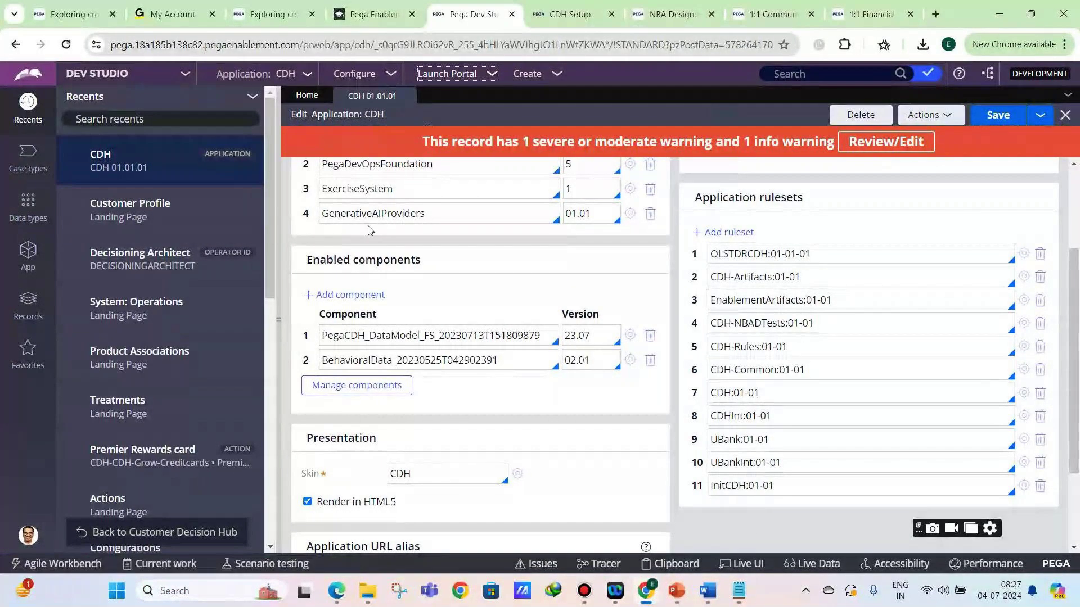
key(Return)
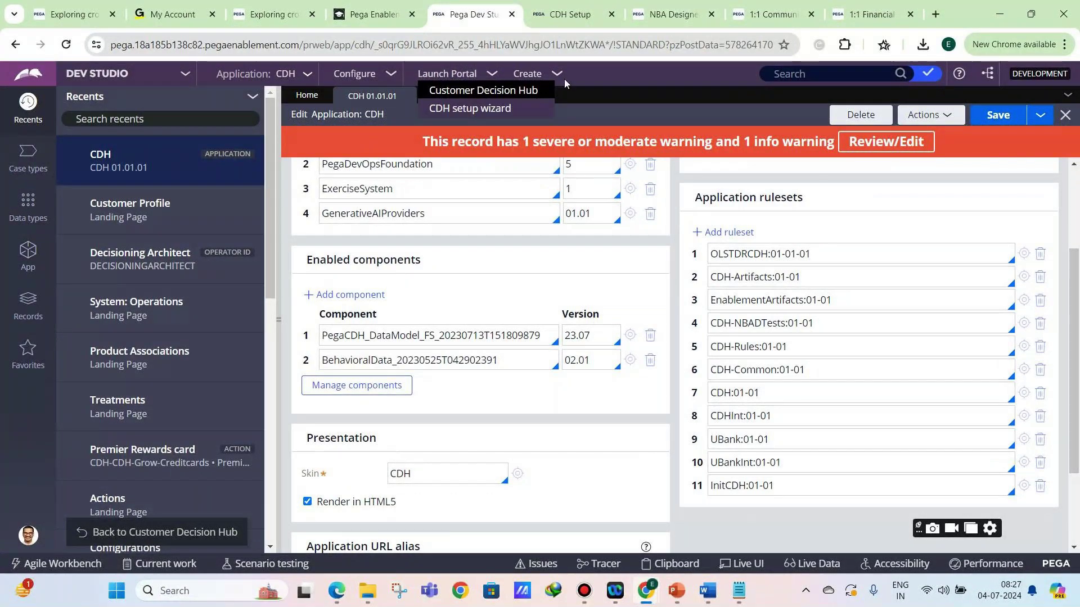
click(485, 92)
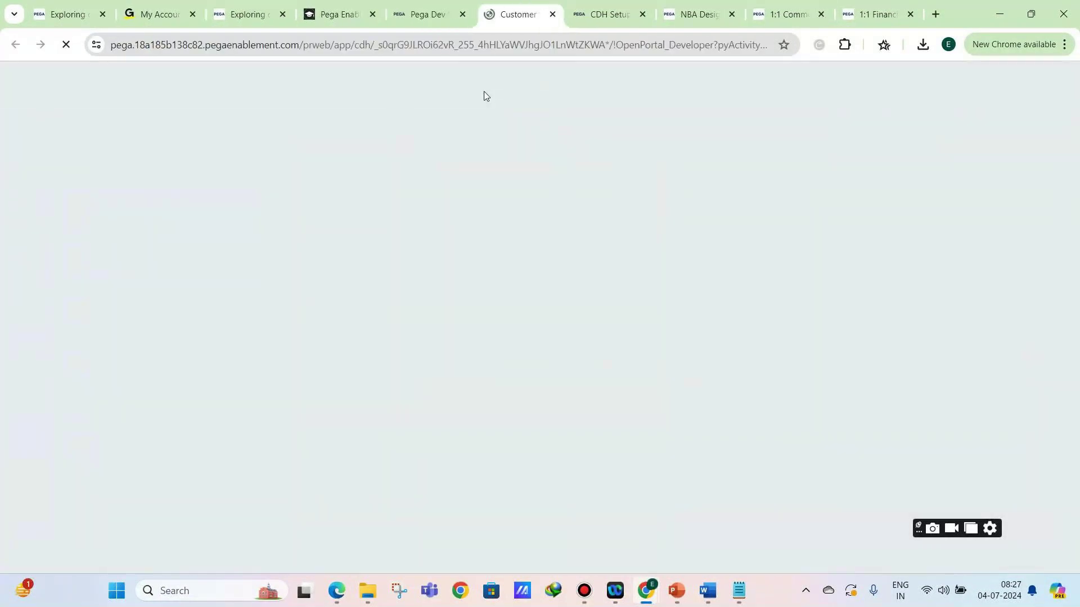
click(575, 11)
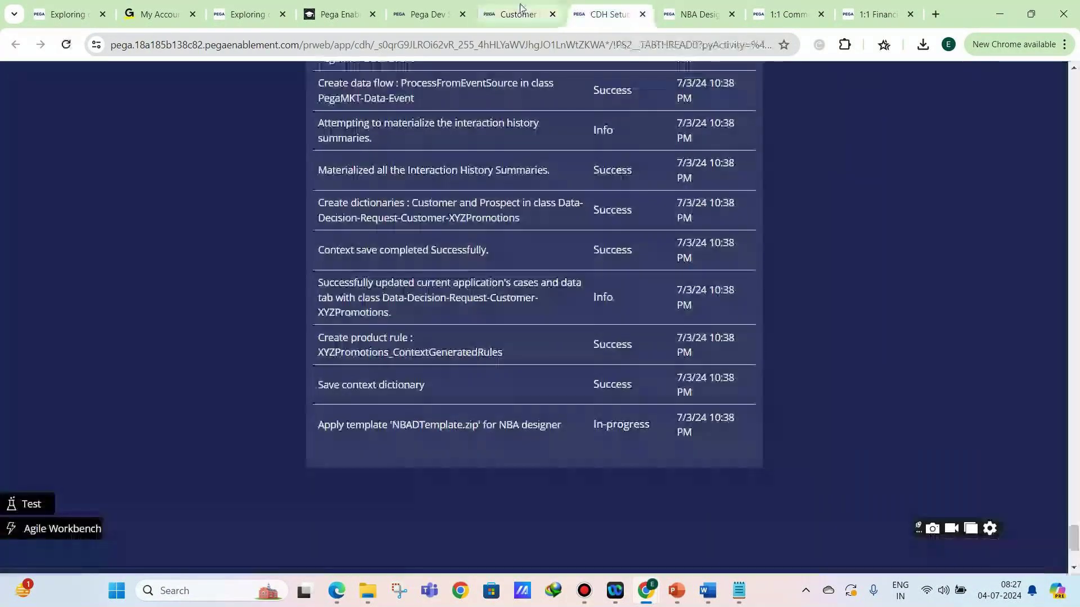
click(534, 13)
mouse_move(39, 368)
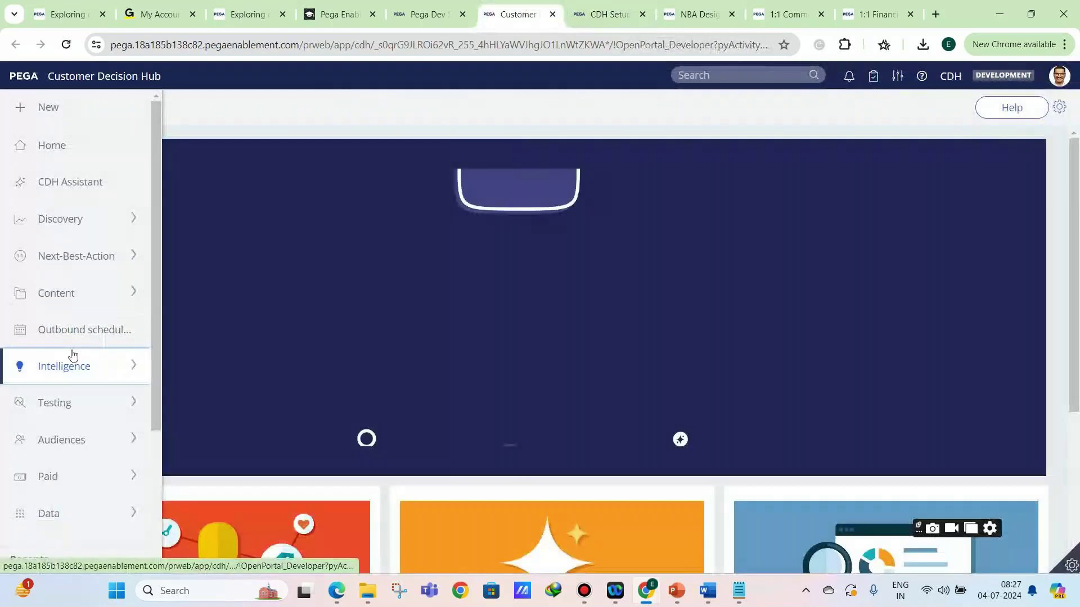
click(74, 259)
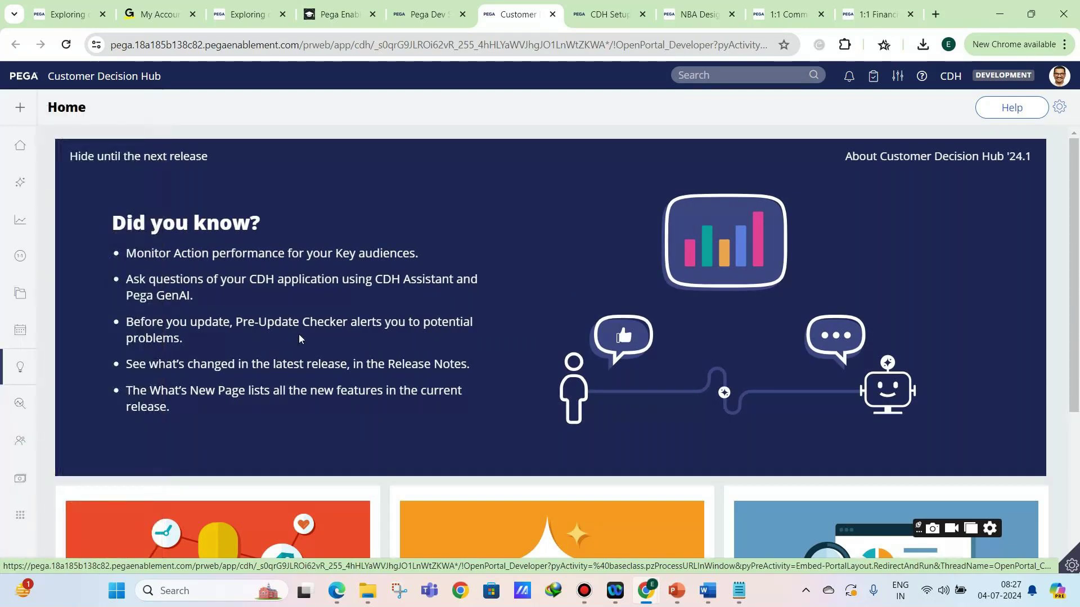
Open the CDH-Artifacts ruleset from the CDH application's rulesets in Dev Studio and examine its version details
key(ctrl+shift+Tab)
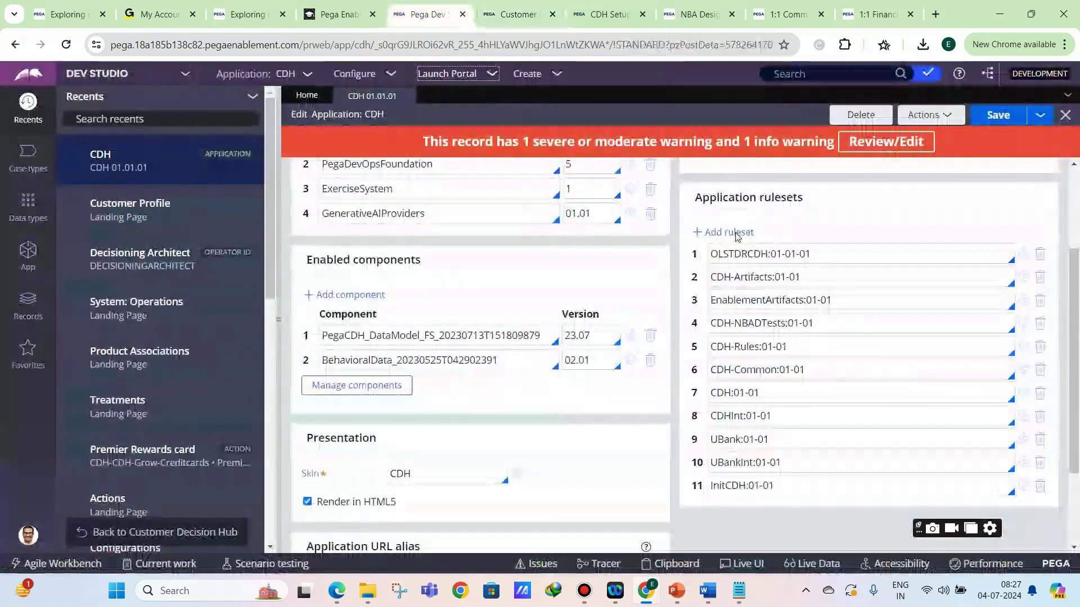
click(763, 278)
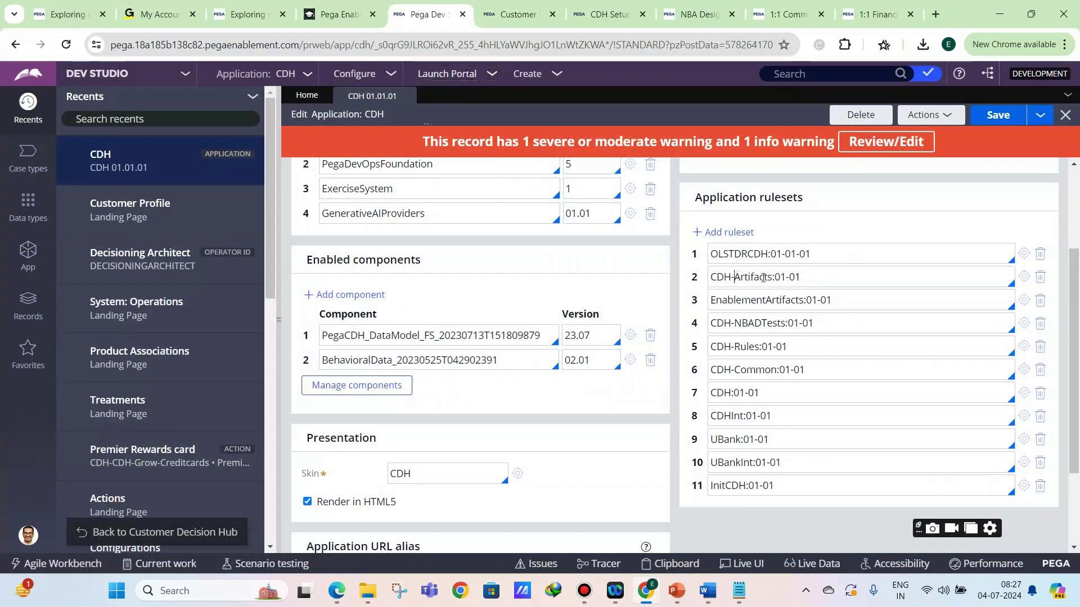
key(shift+End)
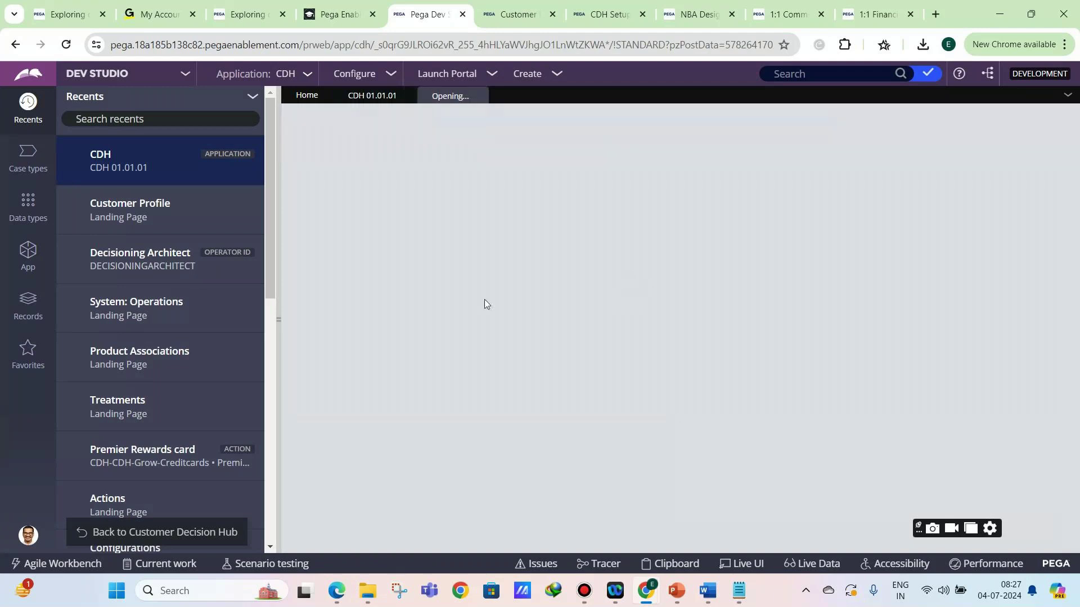
click(365, 97)
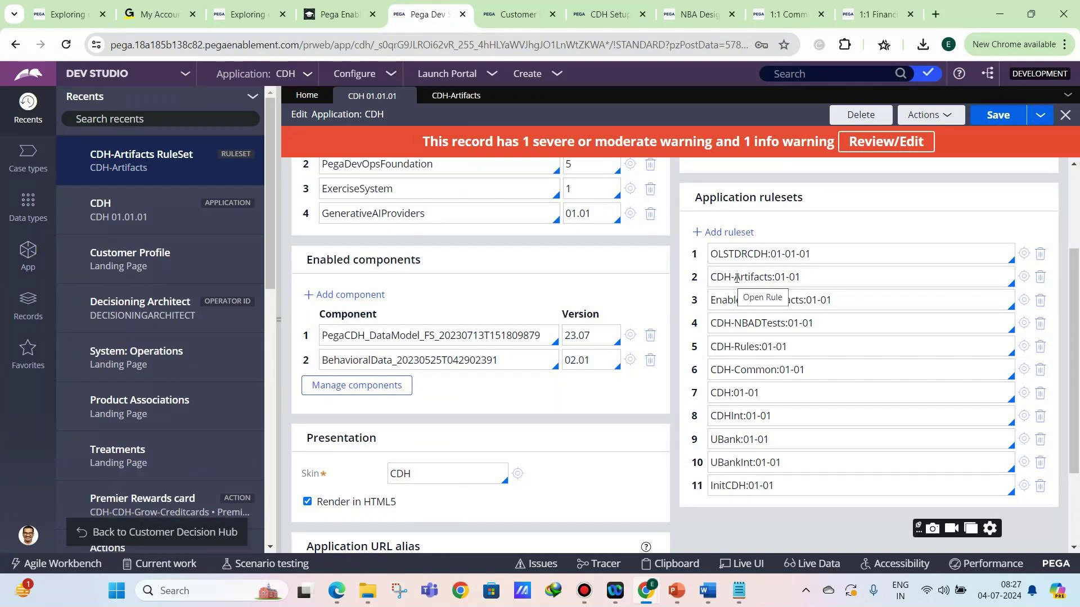
drag(735, 278, 800, 277)
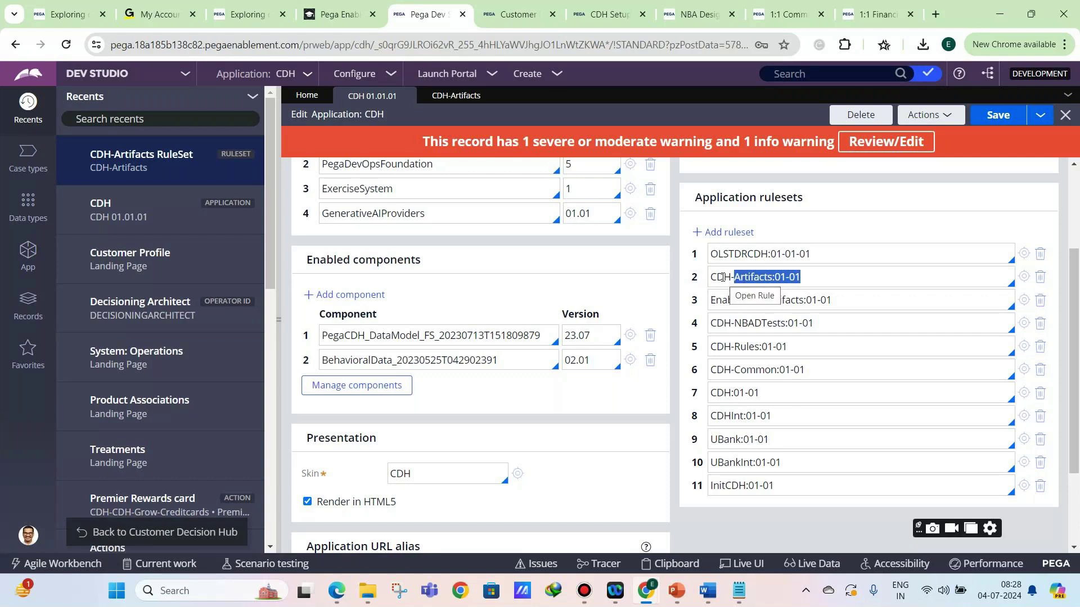
click(721, 278)
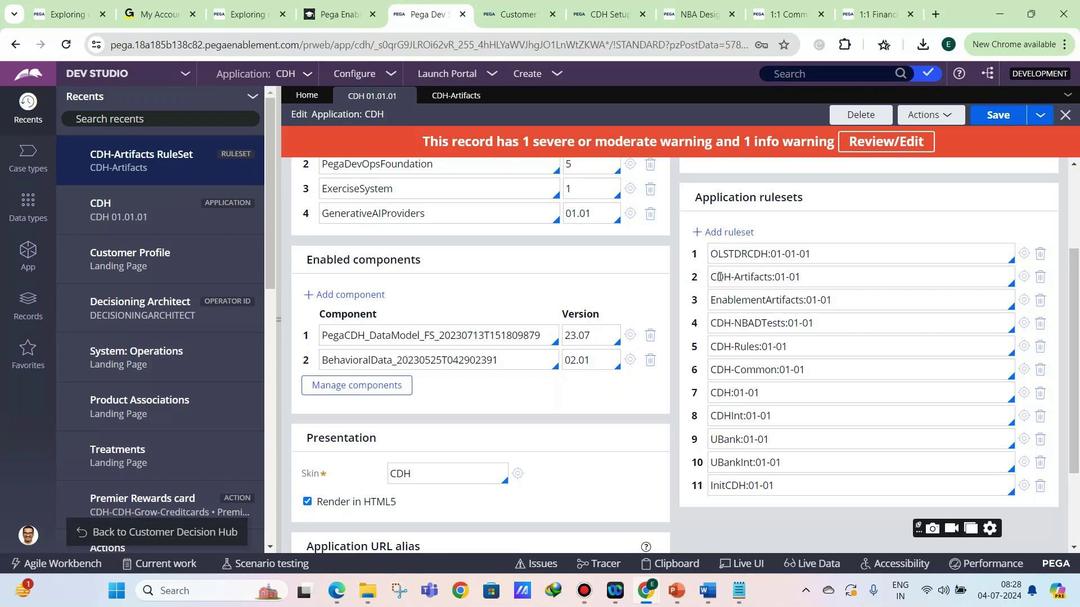
drag(712, 277, 795, 278)
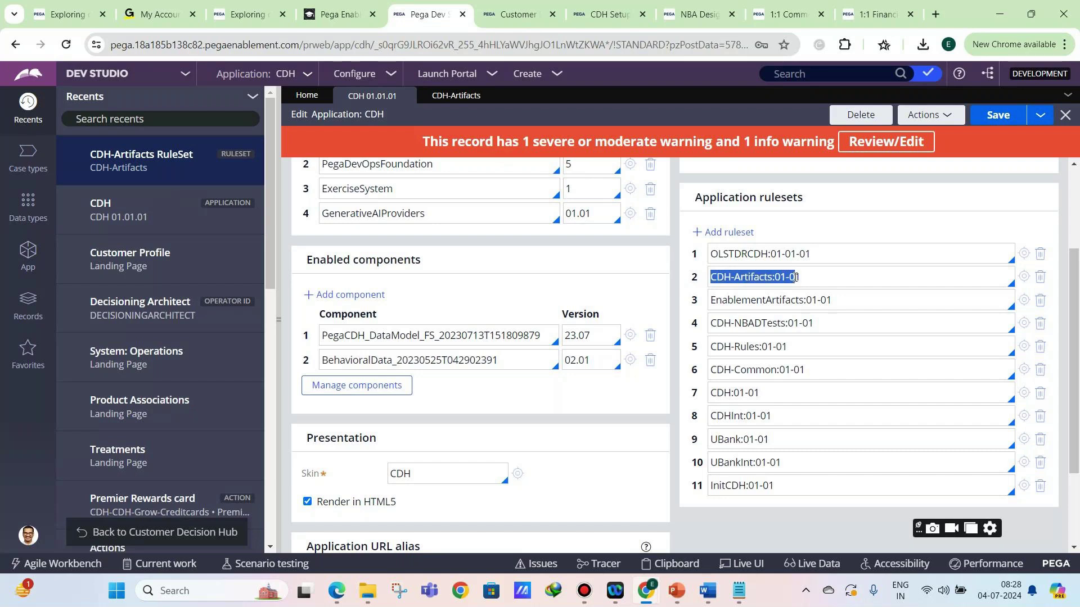
click(436, 96)
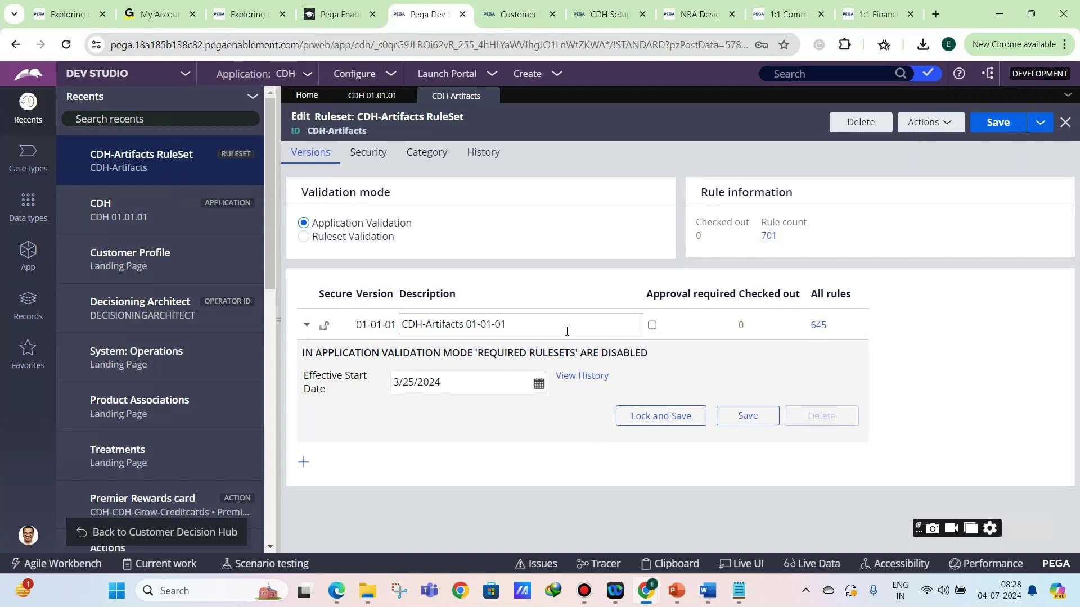
Examine the CDH setup log for the data flows, datasets and properties generated for XYZPromotions
click(515, 14)
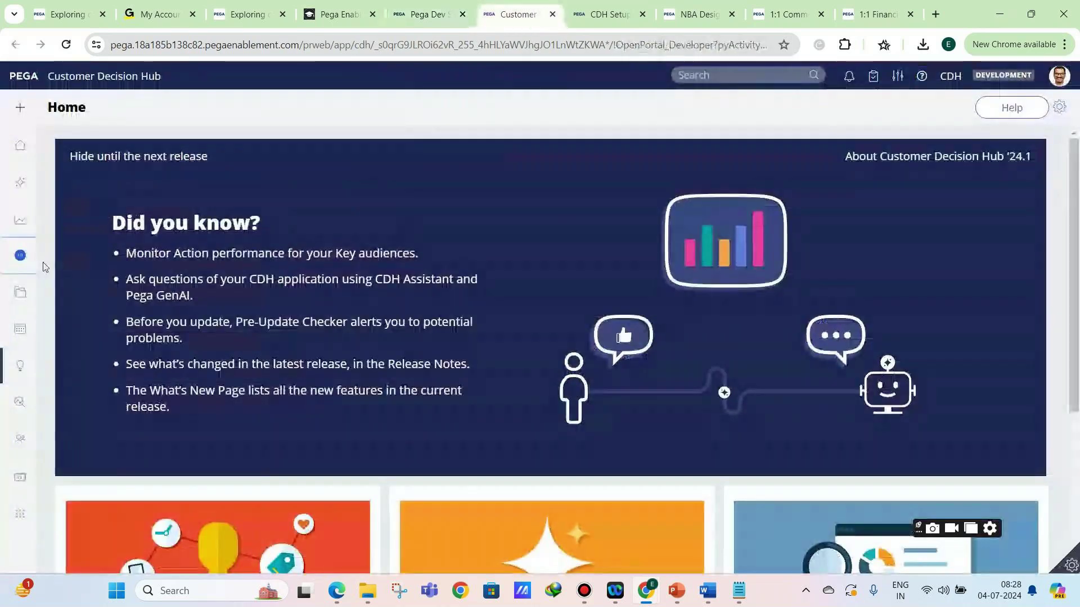
click(608, 14)
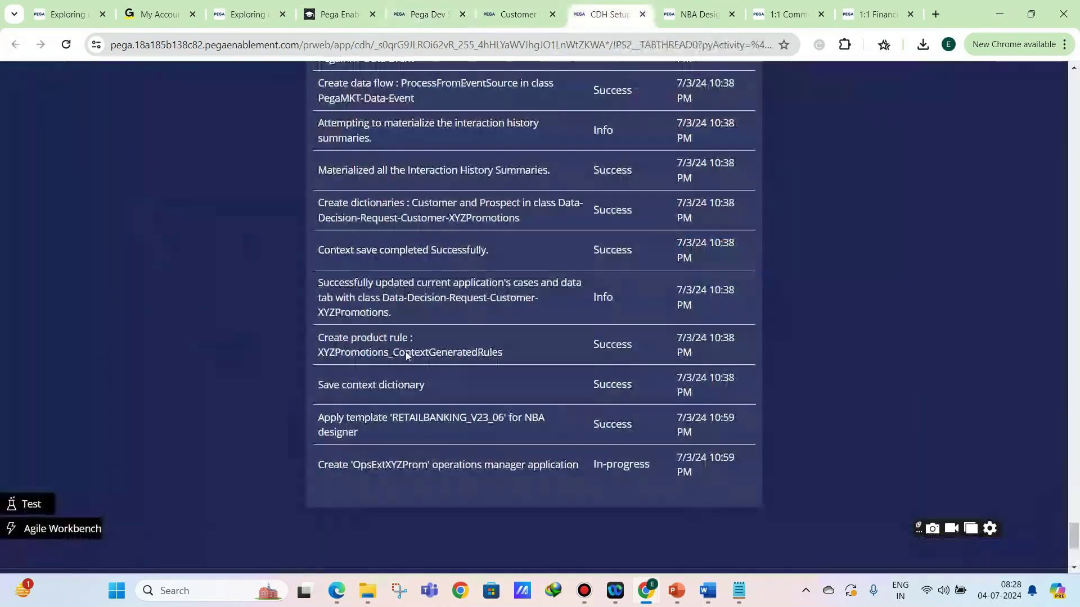
scroll(518, 352, up, 5)
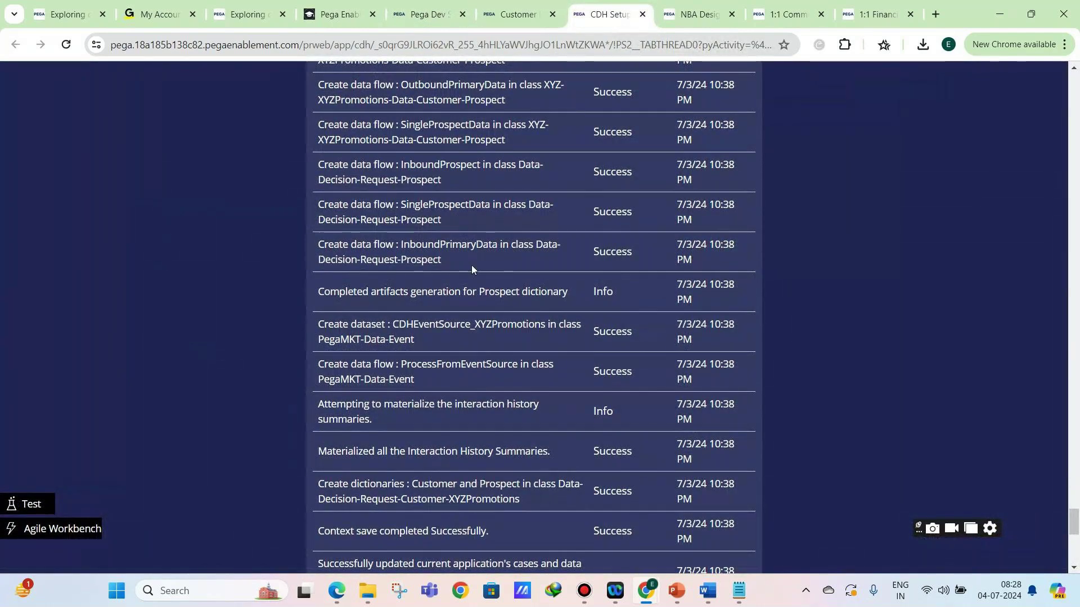
scroll(471, 267, up, 1)
scroll(471, 269, up, 2)
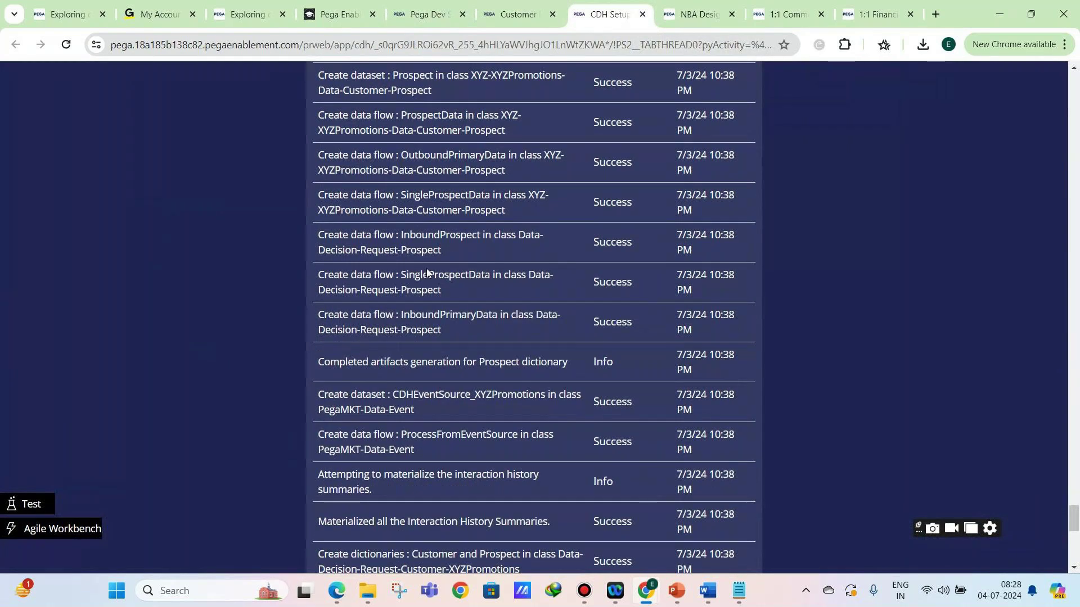
scroll(464, 226, up, 1)
scroll(464, 226, up, 12)
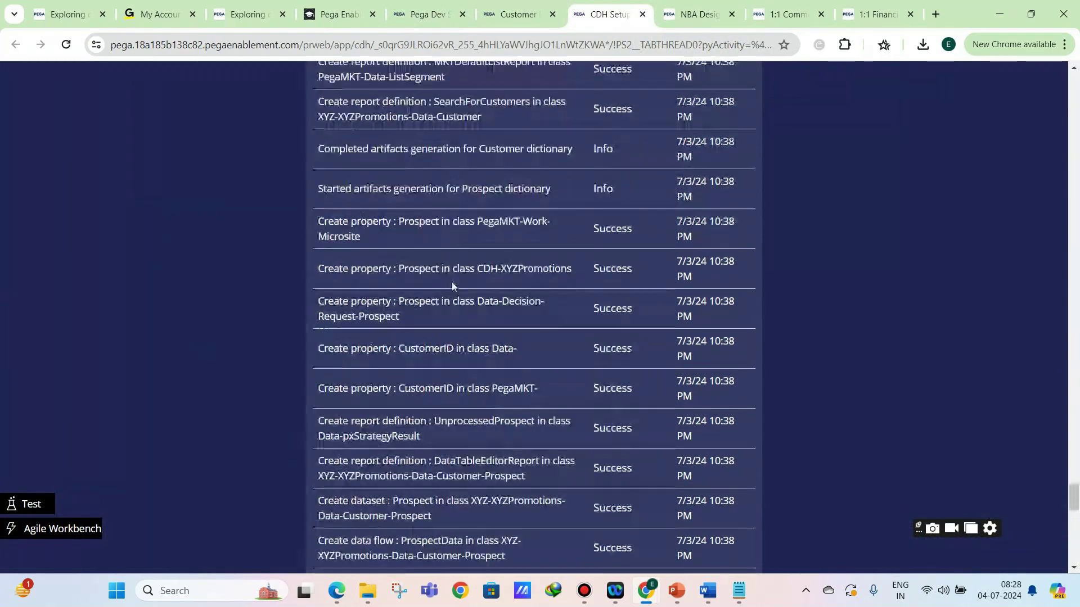
scroll(454, 303, up, 4)
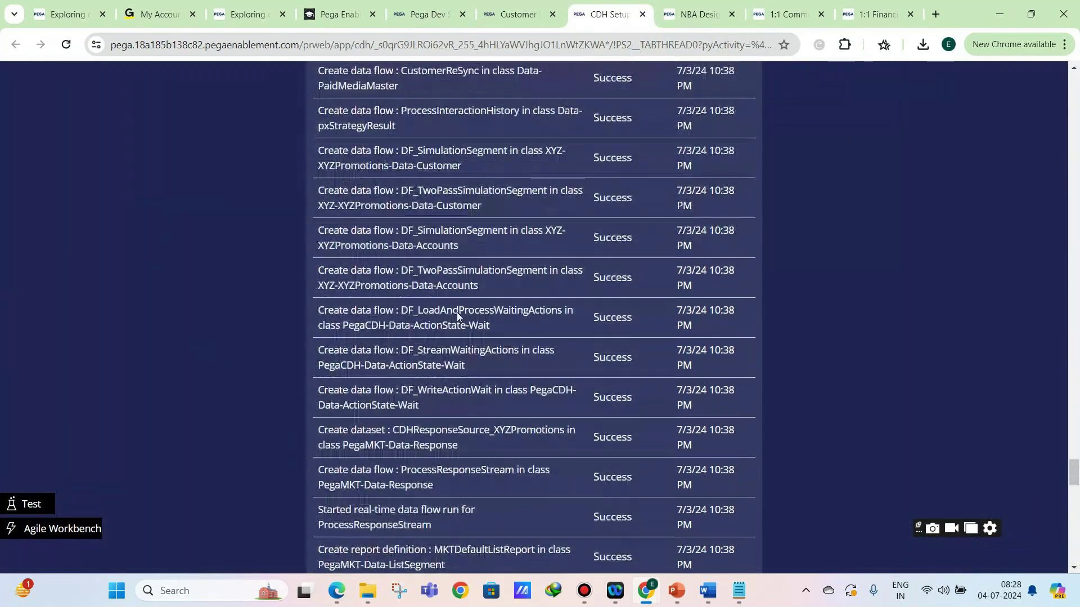
List all rules in CDH-Artifacts version 01-01-01 from the ruleset record and sort them by last updated
key(ctrl+shift+Tab)
key(ctrl+shift+Tab)
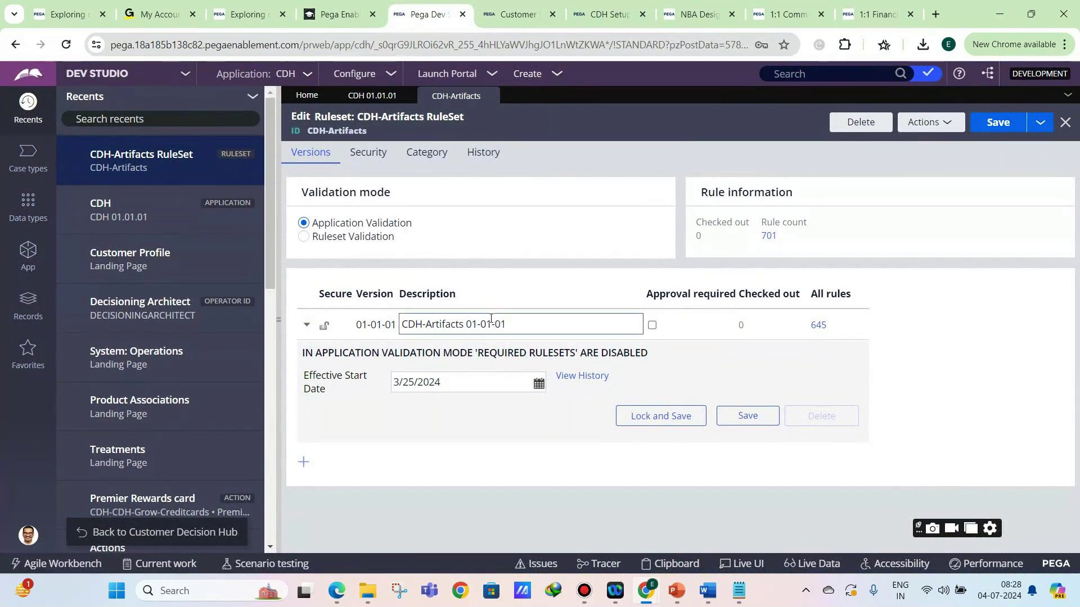
click(817, 326)
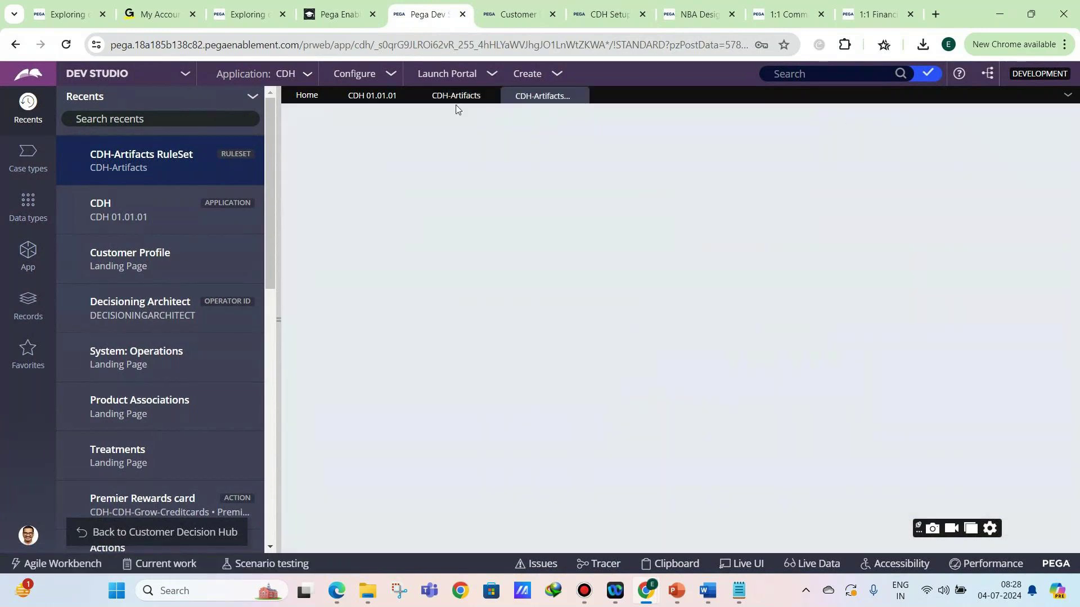
mouse_move(647, 590)
click(661, 528)
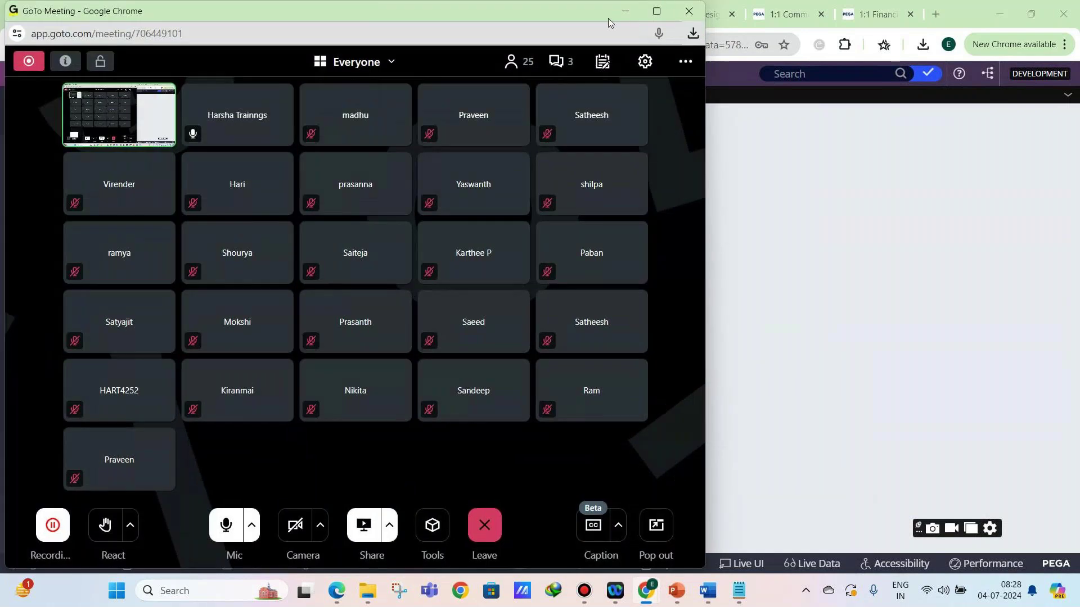
click(625, 11)
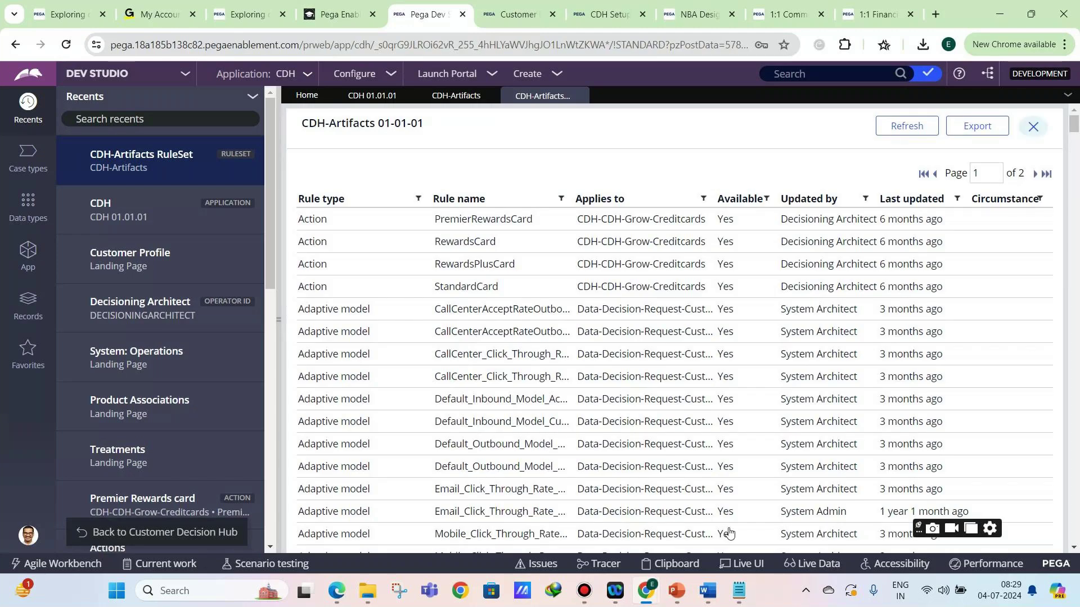
click(900, 201)
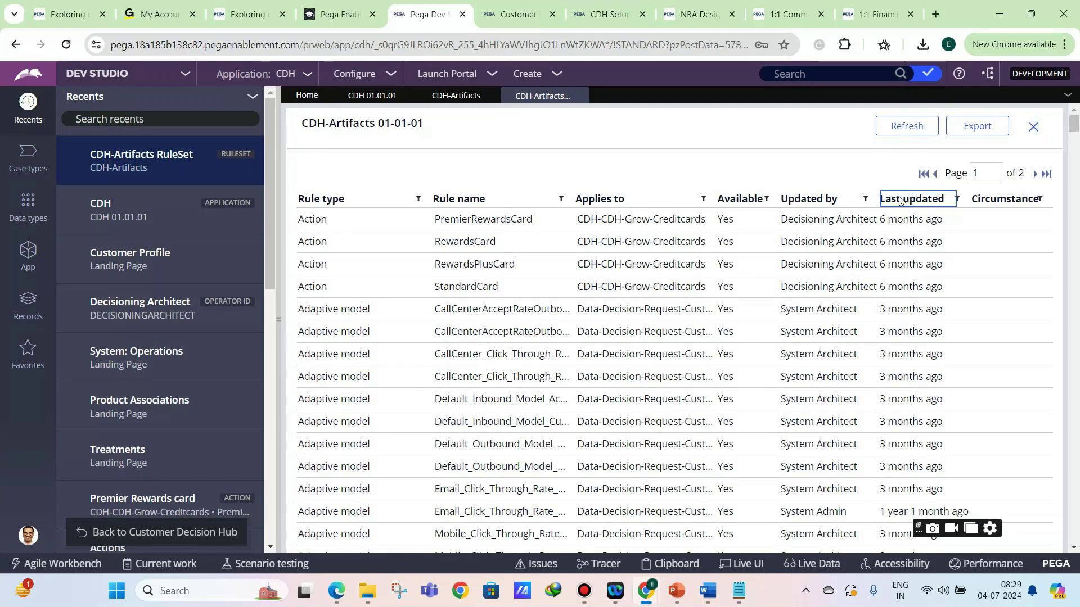
click(901, 200)
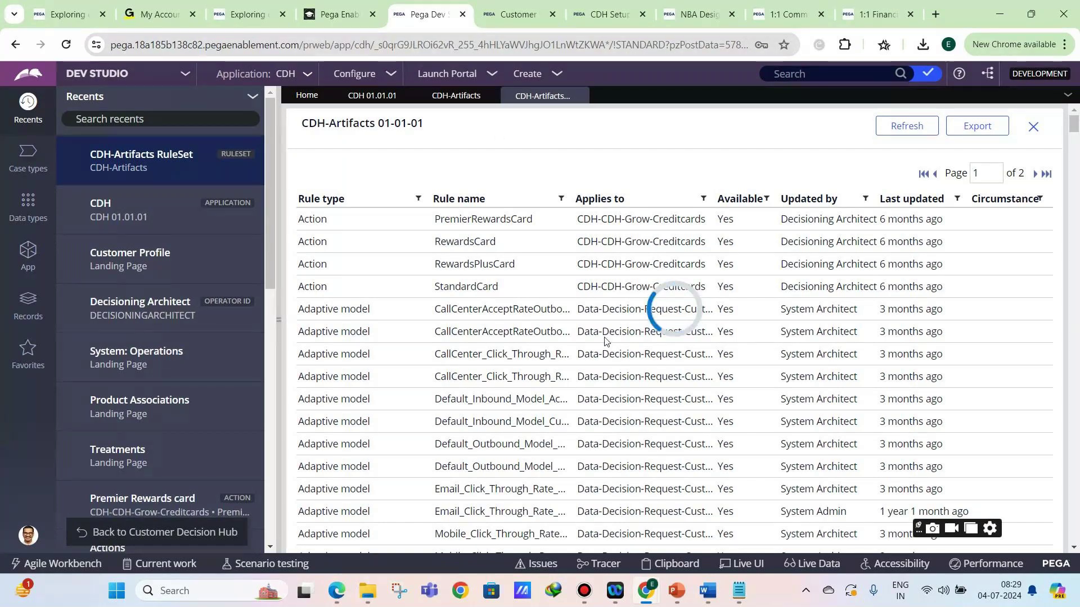
scroll(451, 366, down, 3)
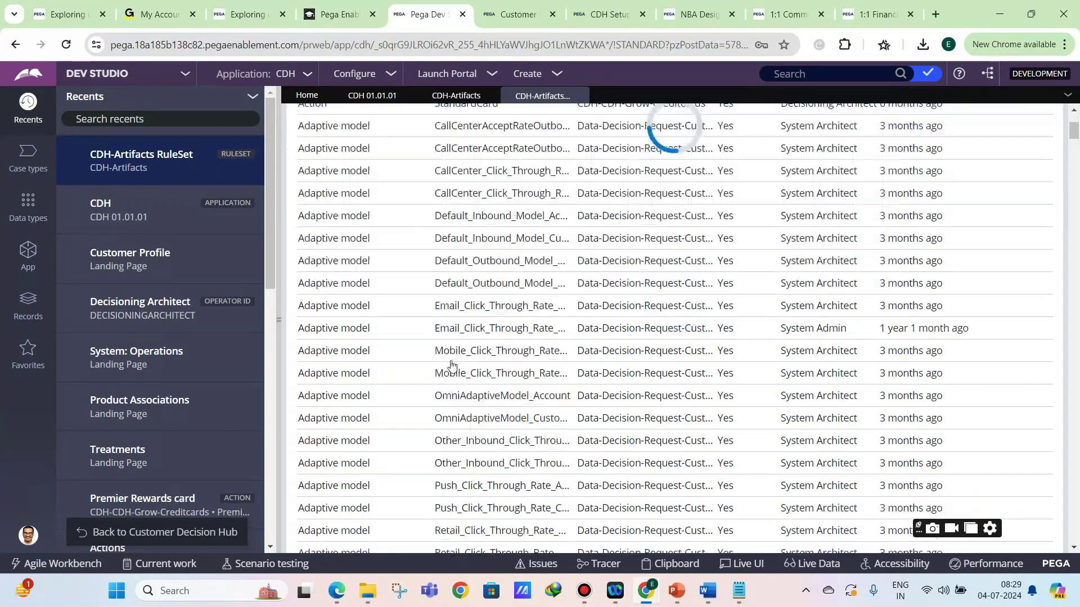
Check the newest entries at the end of the CDH setup log for the wizard's progress
click(592, 4)
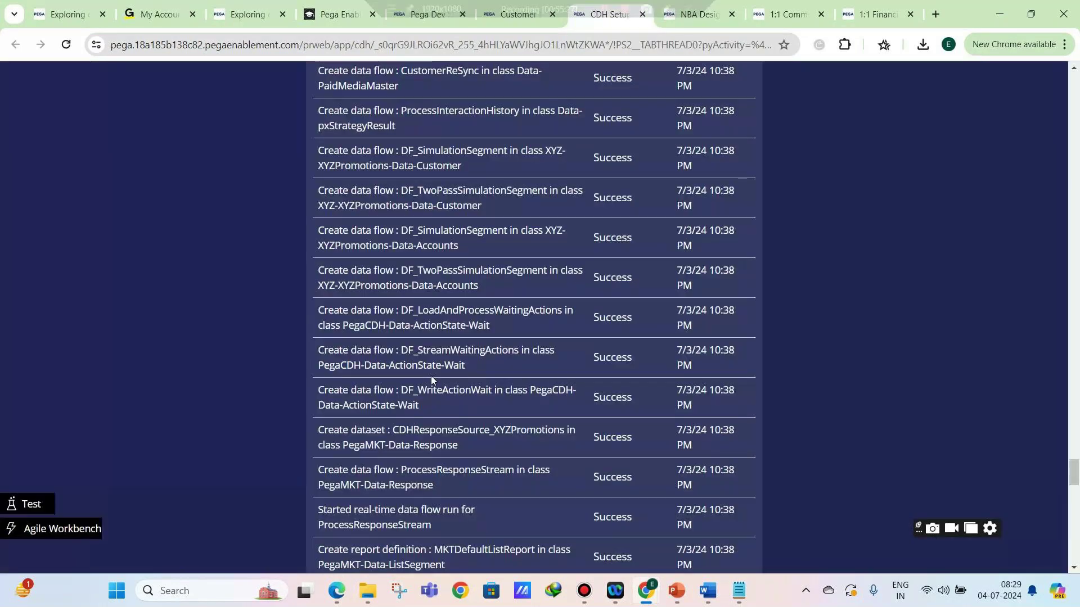
scroll(431, 376, down, 10)
scroll(431, 351, down, 5)
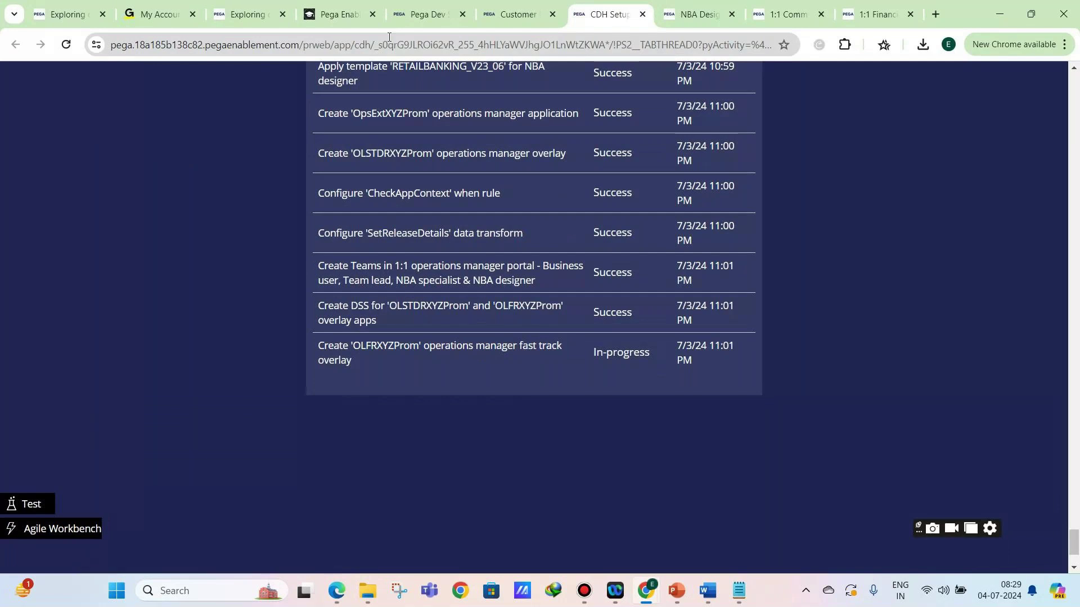
In the Notepad ruleset notes, complete the NBAD Tests ruleset line with "---- storing all the testcases and testing related rules"
click(423, 14)
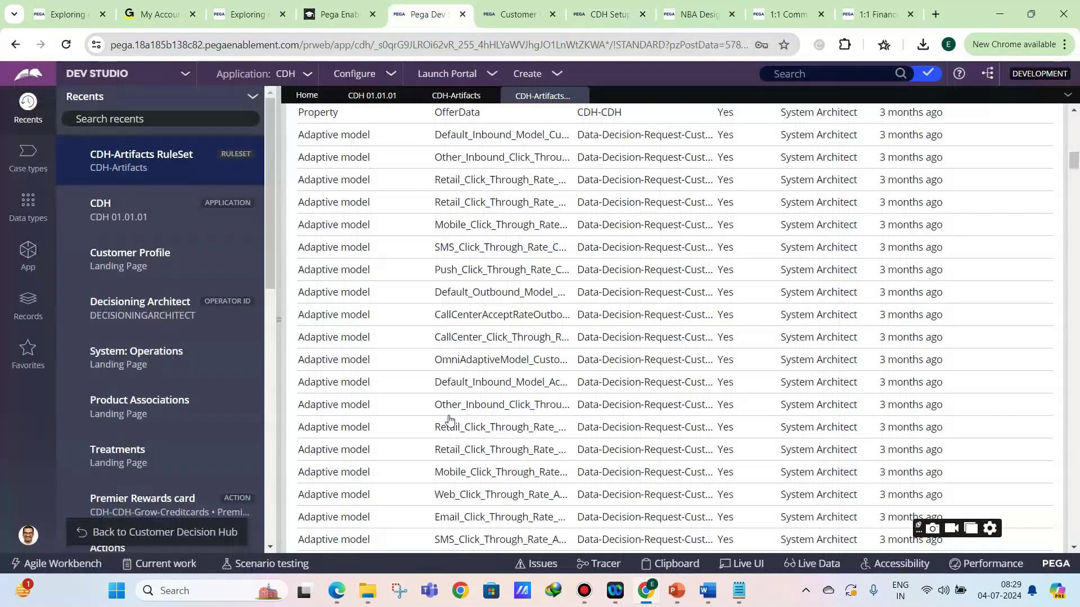
scroll(449, 421, down, 5)
click(738, 590)
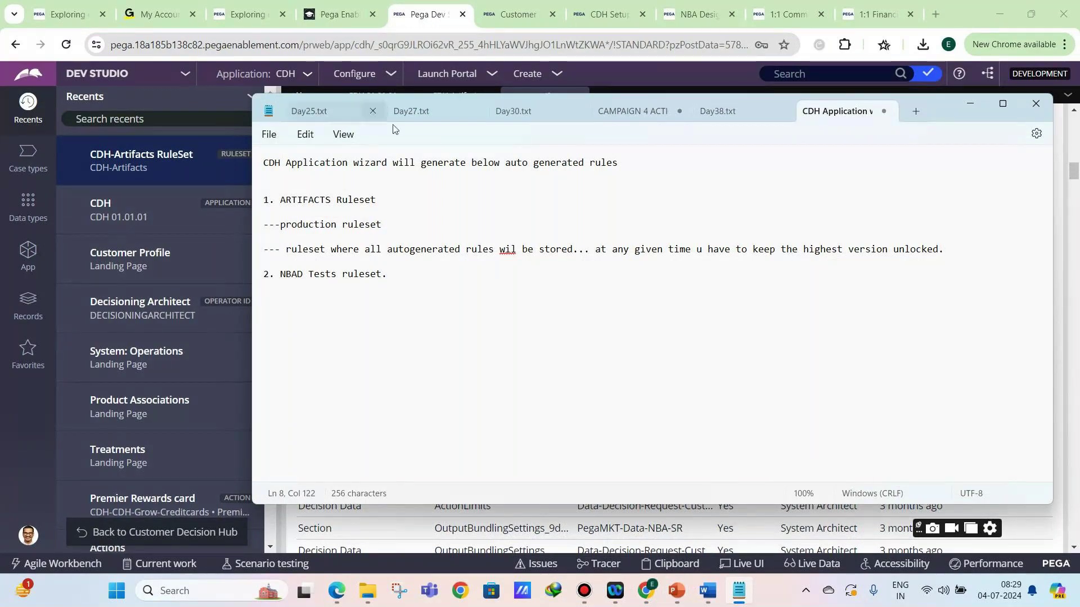
click(397, 275)
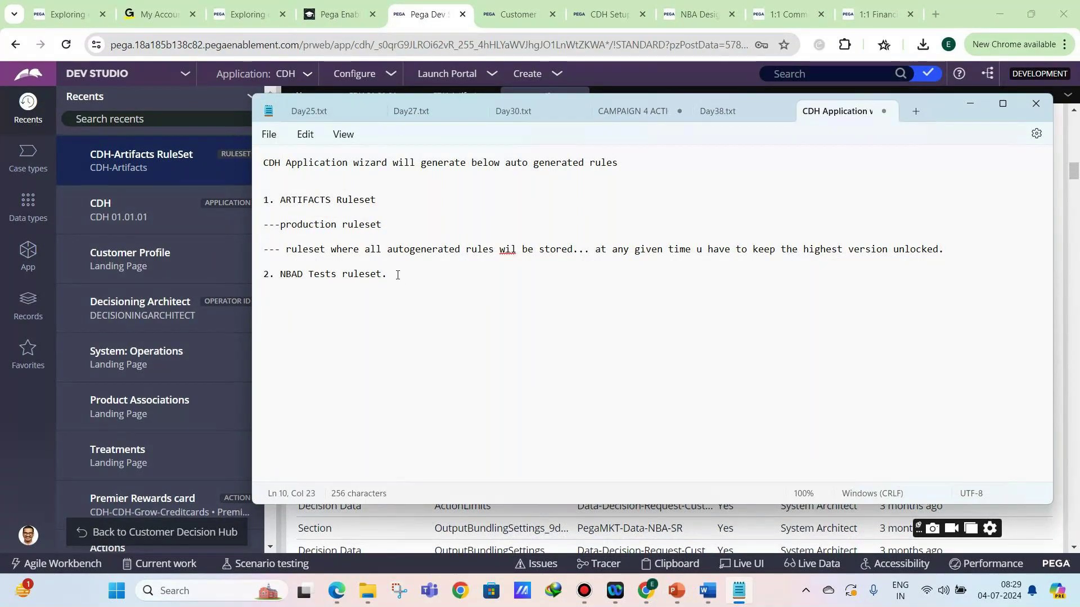
text(')
key(BackSpace)
key(BackSpace)
key(Return)
key(BackSpace)
text(---- )
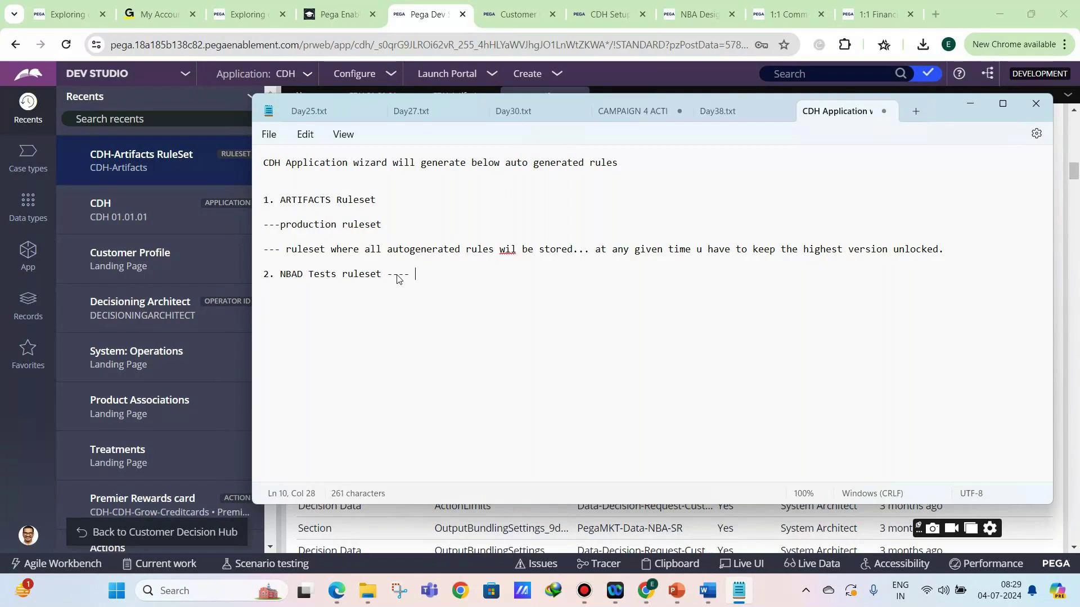
text(st)
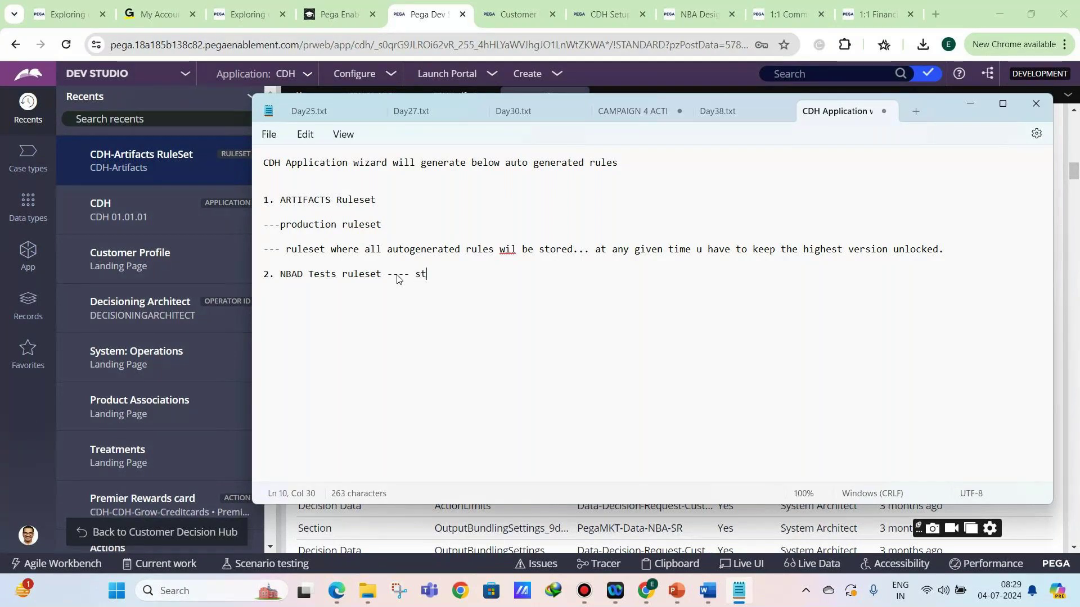
text(oring all the testcases a)
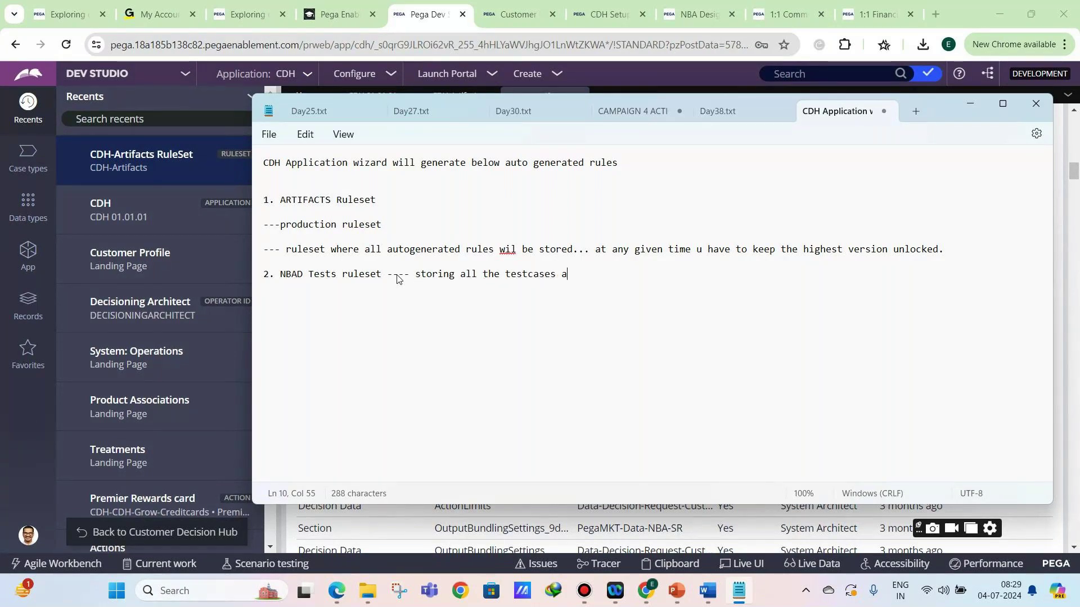
text(nd)
text(testing related rules)
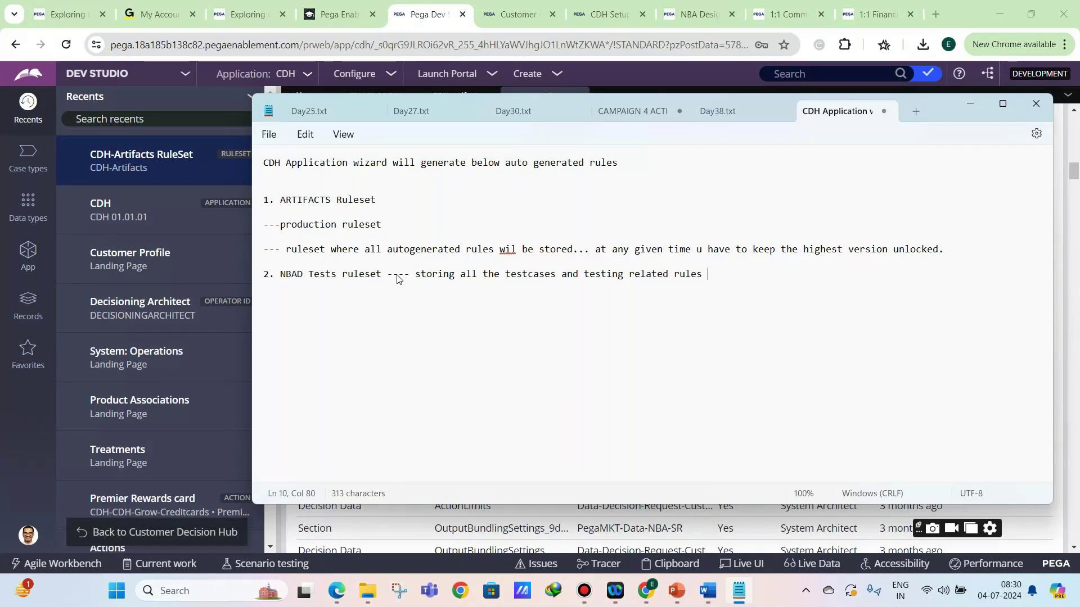
drag(388, 275, 262, 288)
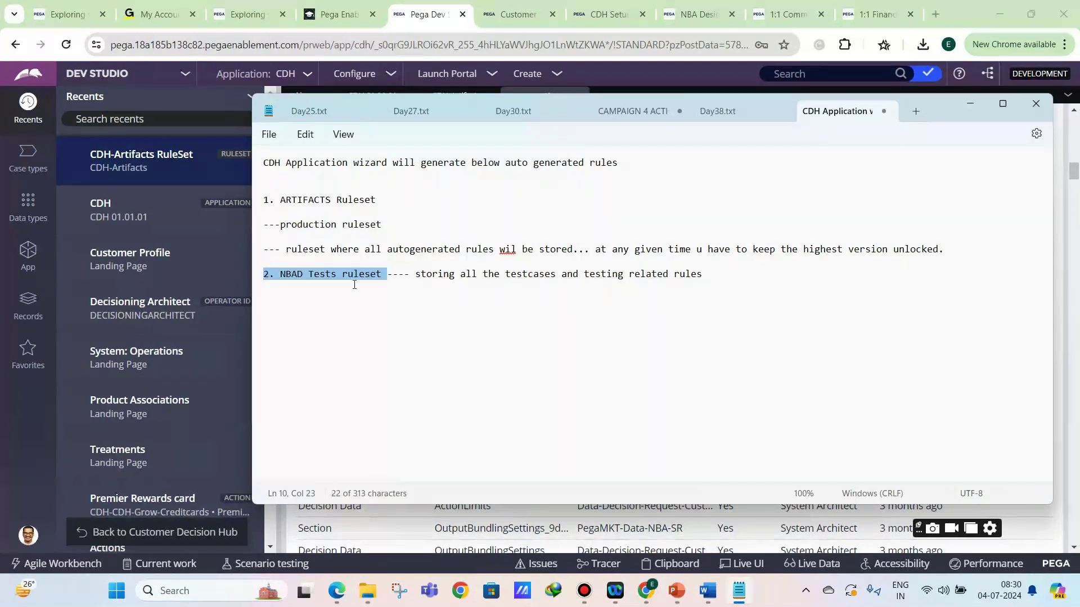
click(375, 280)
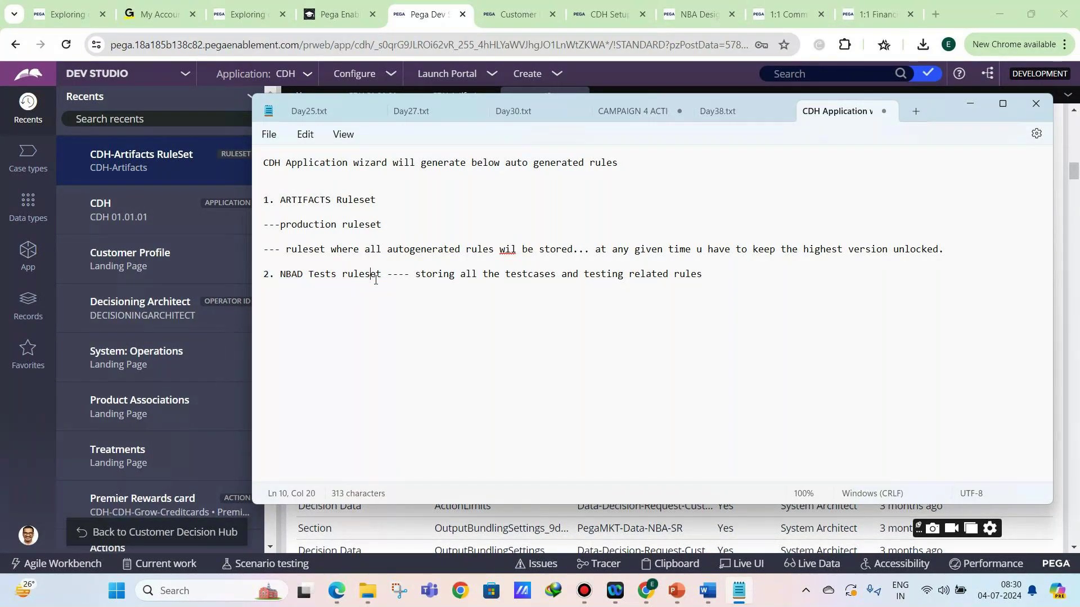
drag(381, 276, 283, 274)
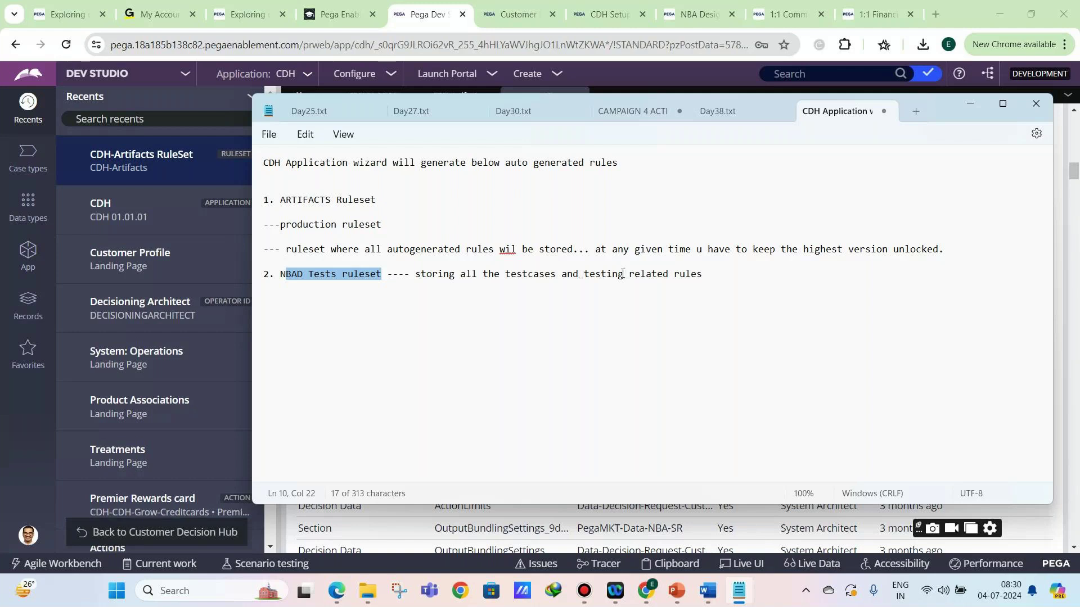
drag(703, 274, 276, 286)
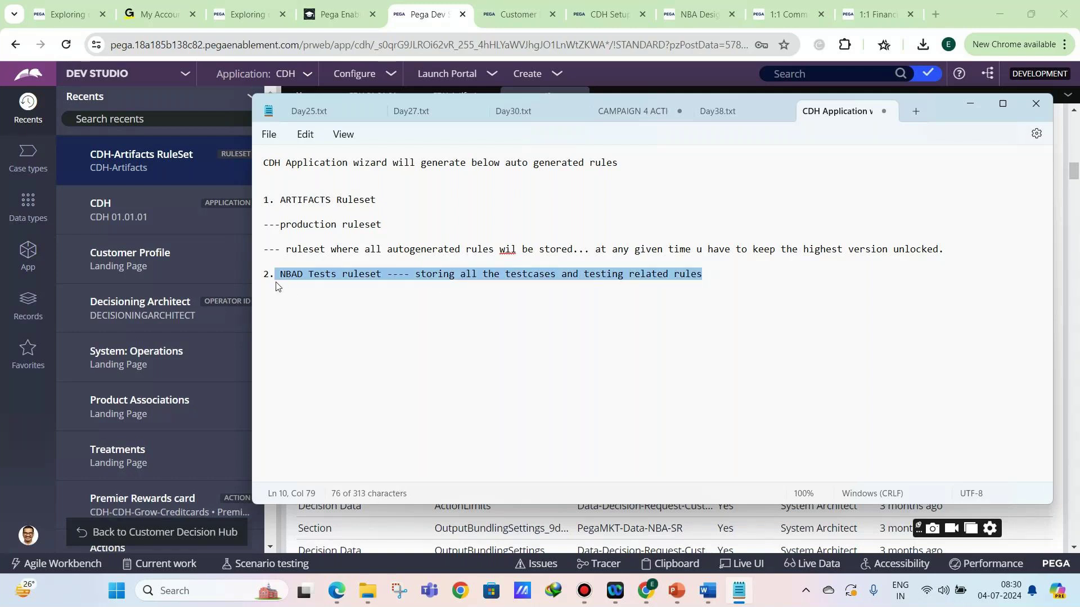
Add the line "NEXT BEST ACTION DESIGNER TESTS" below the NBAD Tests ruleset note, separated by a blank line
click(722, 271)
key(Return)
key(Return)
text(NEX)
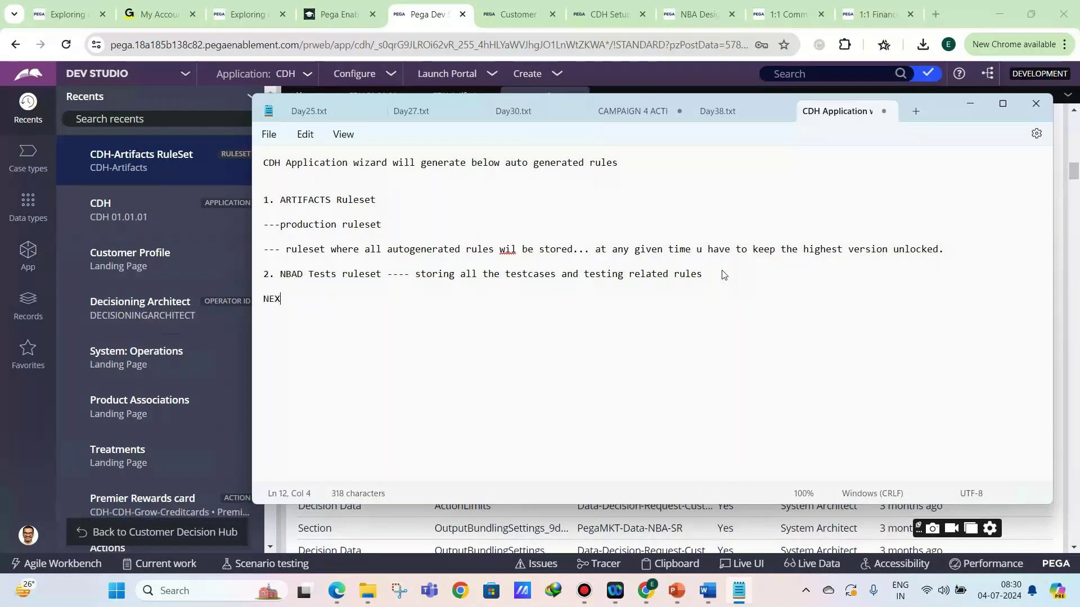
text(T BEST ACTION DESIGNR)
key(BackSpace)
key(BackSpace)
text(ER TESTS)
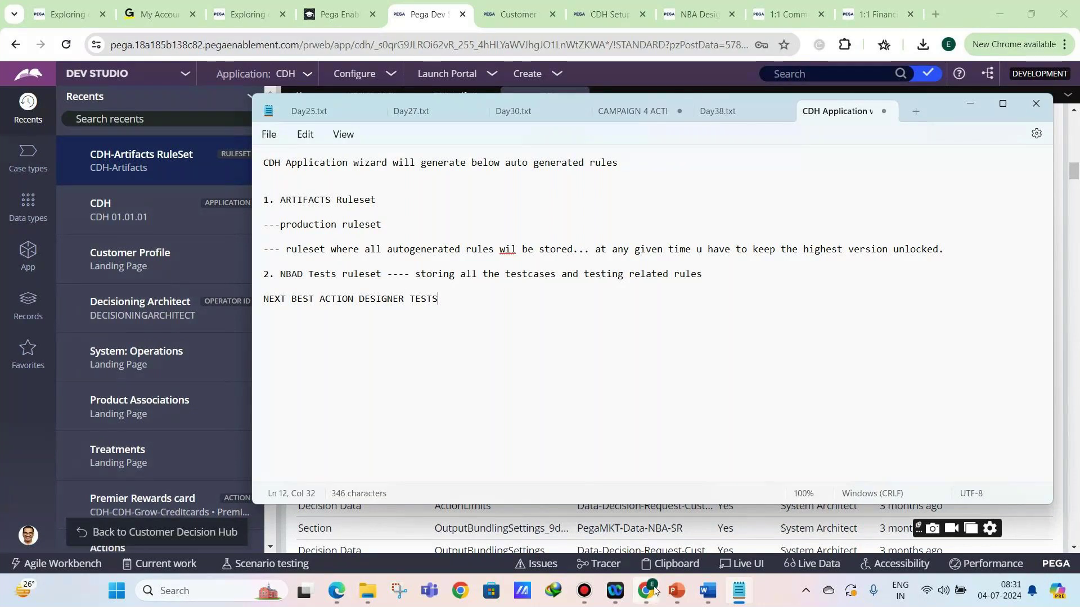
Open the Import Wizard from the CDH application in Dev Studio and view the 1:1 Financial Services Data Model page on Pega Marketplace
click(641, 530)
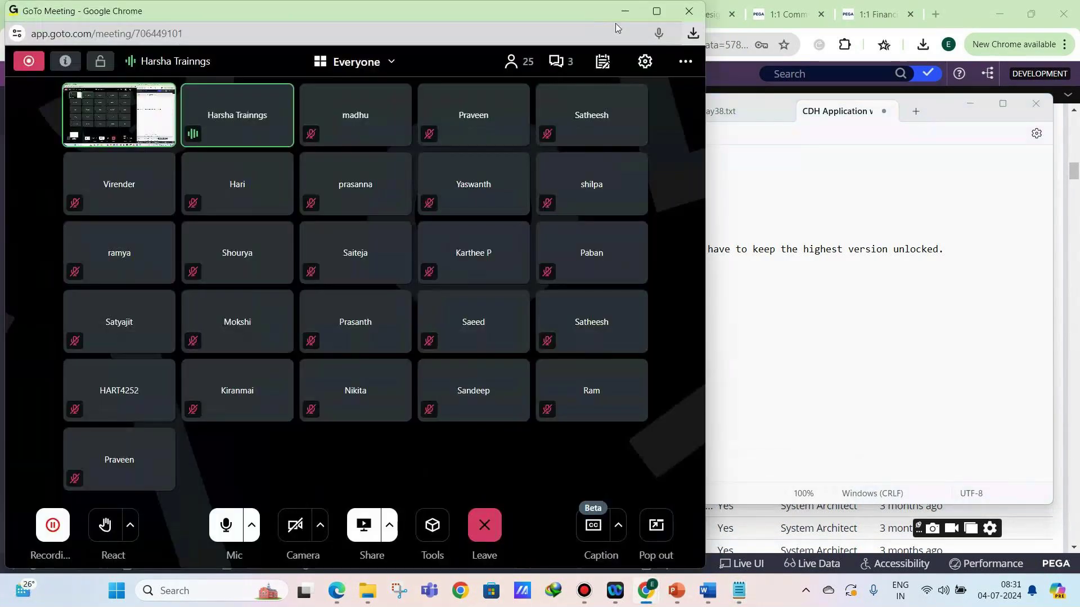
click(618, 13)
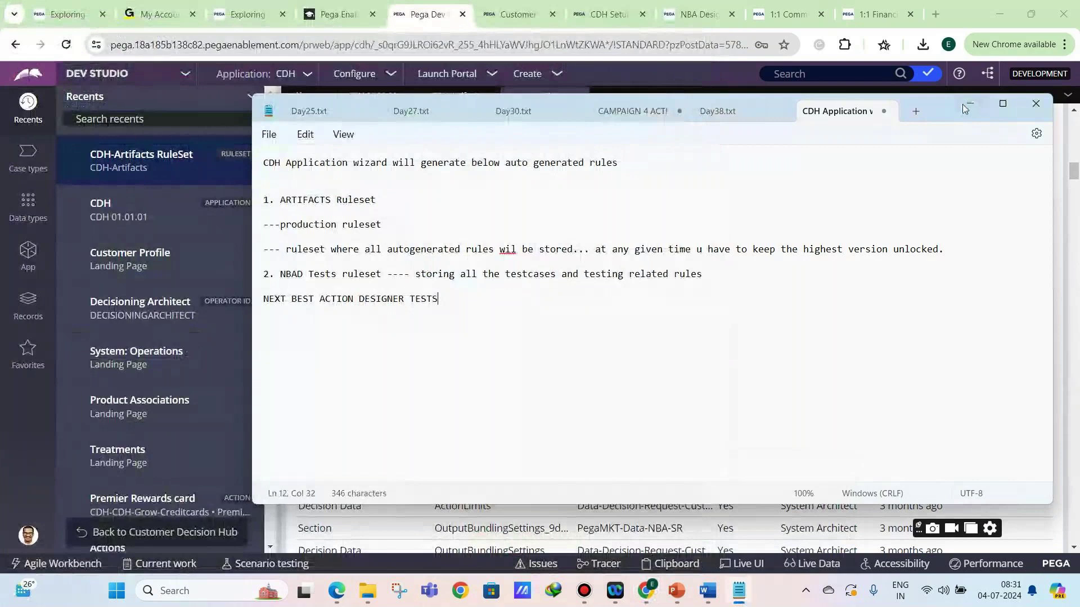
click(963, 105)
click(413, 94)
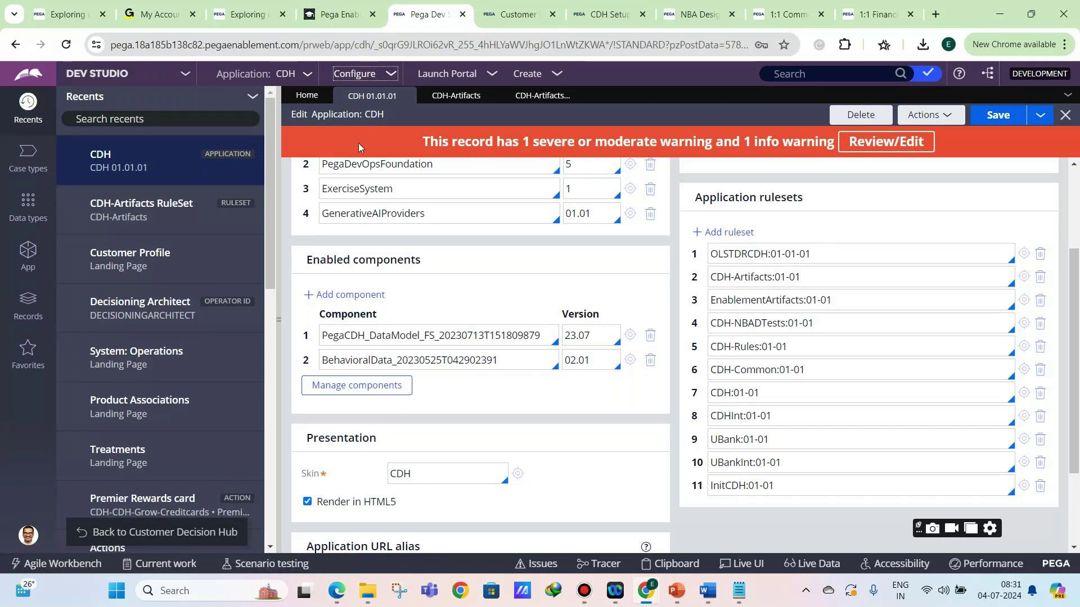
click(354, 73)
mouse_move(365, 162)
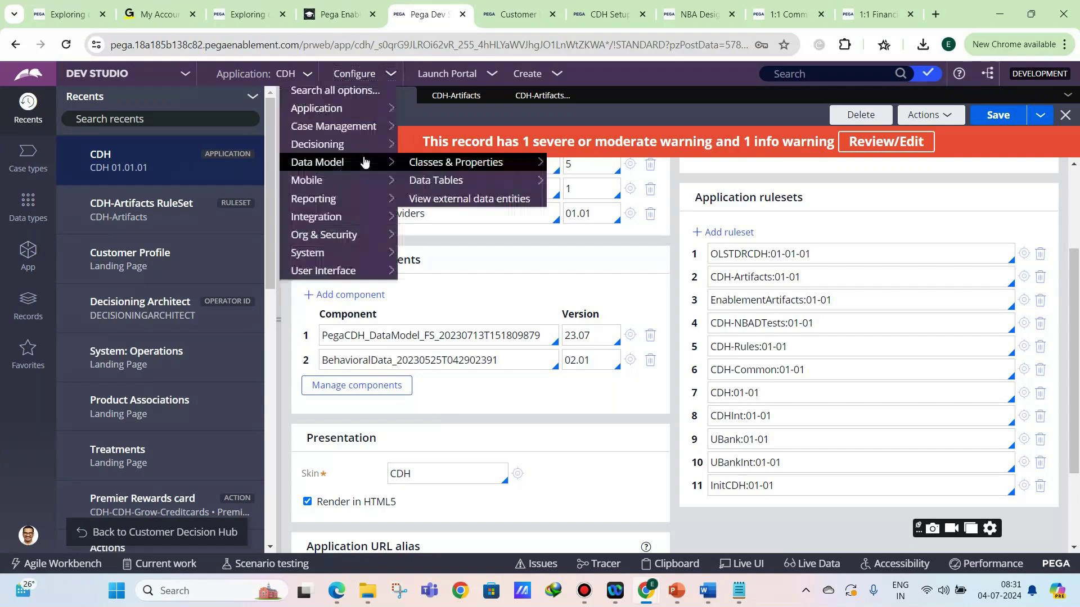
mouse_move(338, 108)
mouse_move(488, 201)
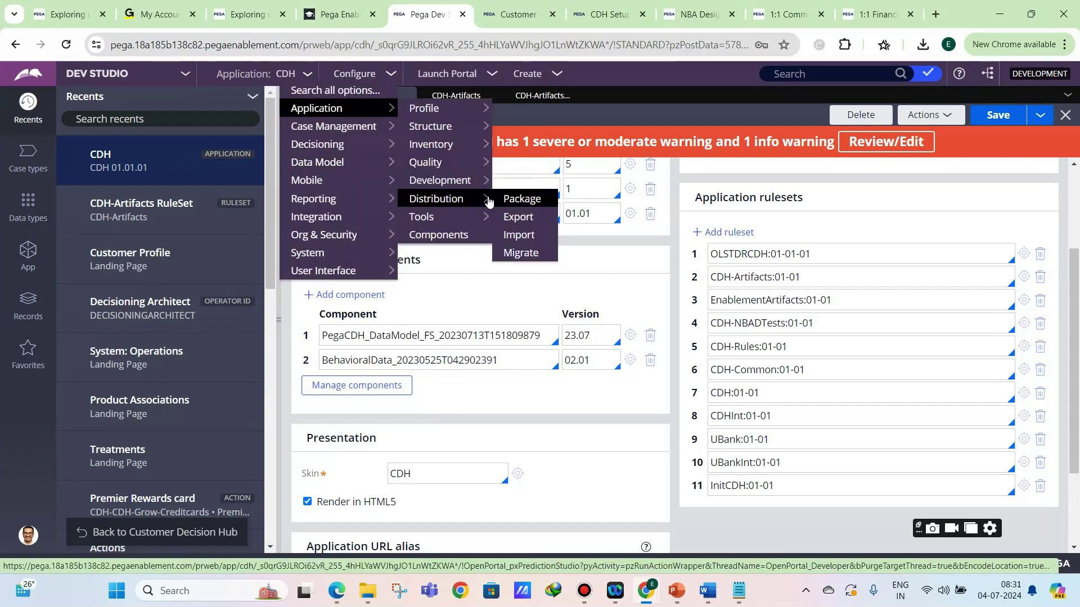
click(516, 235)
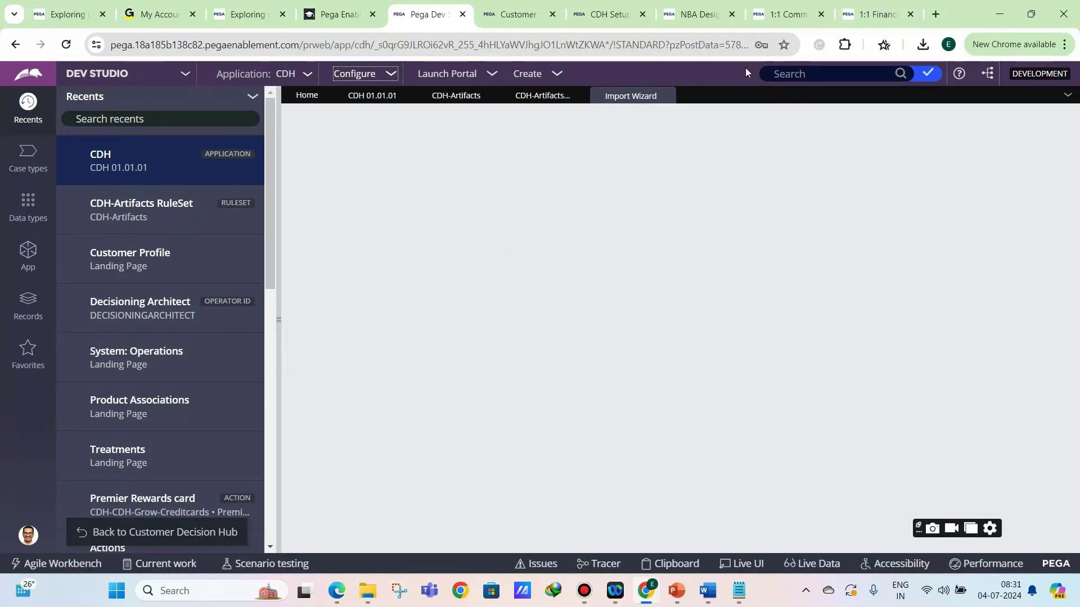
click(878, 14)
scroll(599, 199, up, 5)
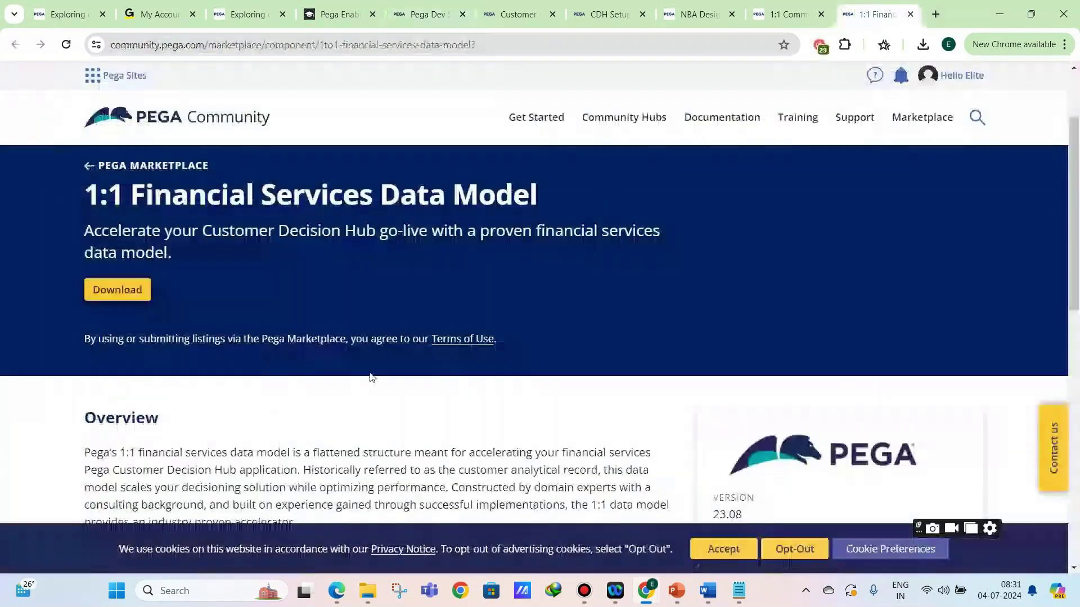
Examine the available and enabled components of the CDH application in Dev Studio without changing which ones are enabled
click(427, 14)
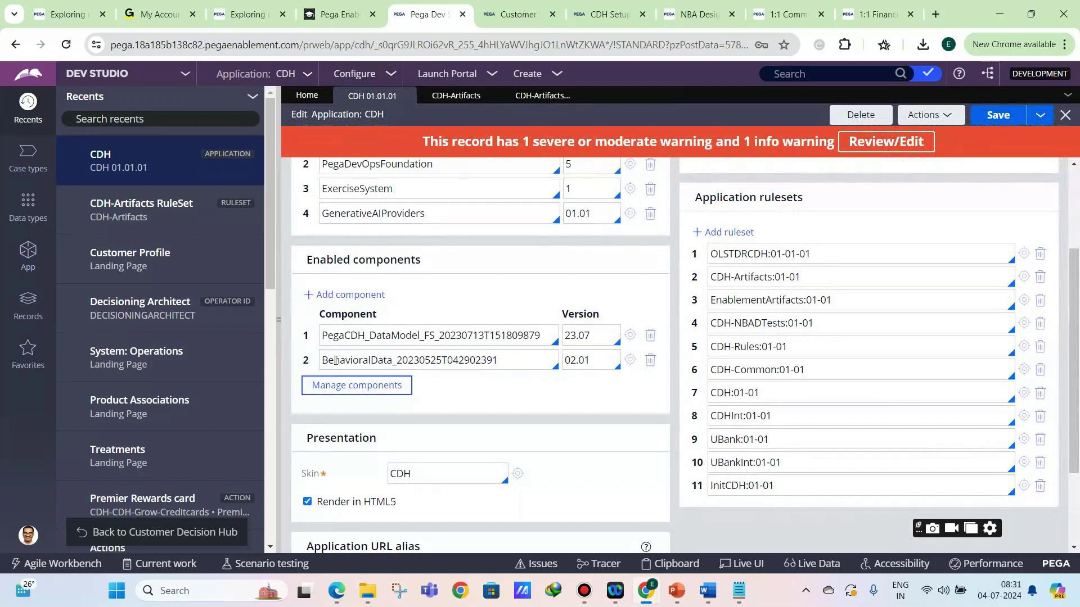
click(362, 384)
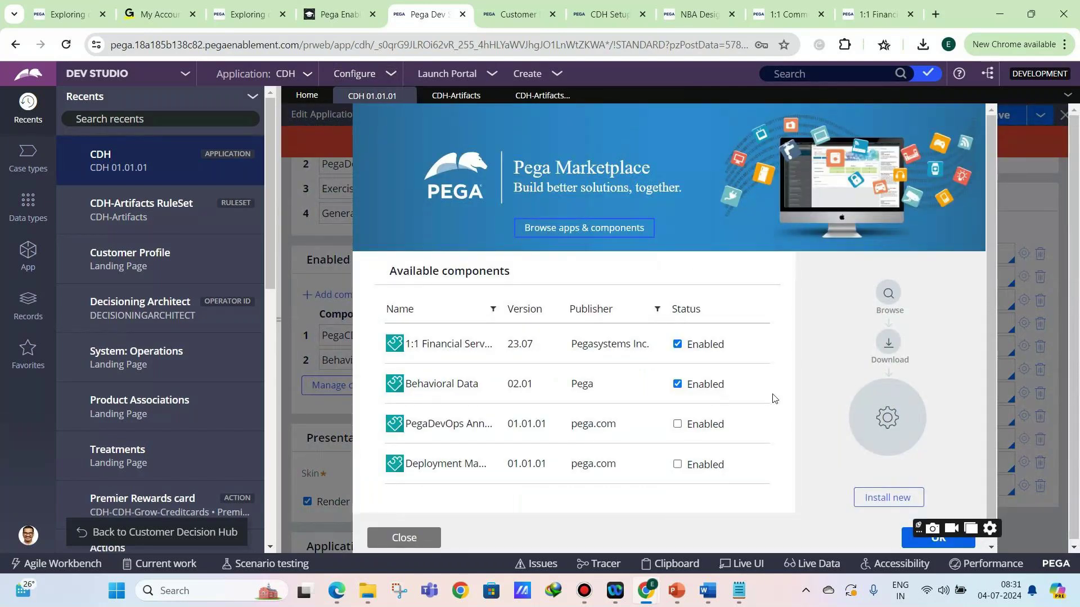
click(679, 425)
click(678, 425)
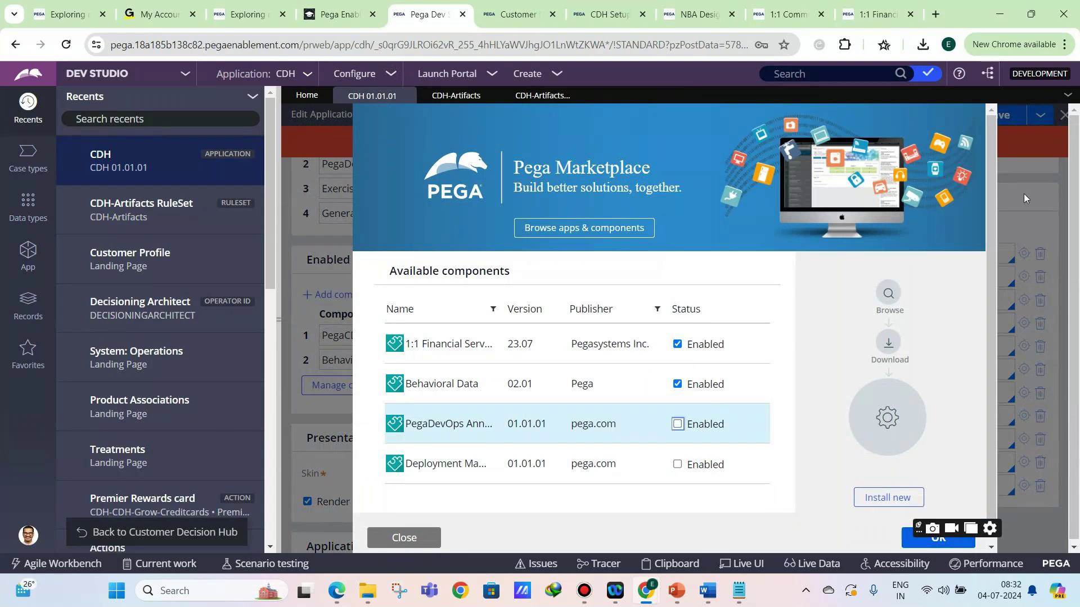
click(405, 537)
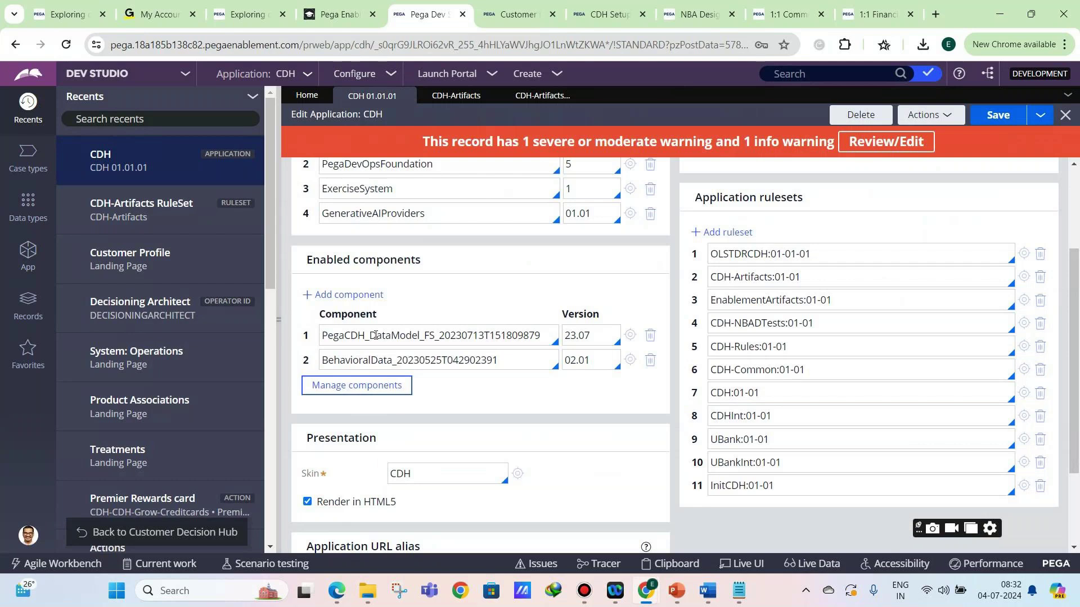
drag(321, 338, 541, 336)
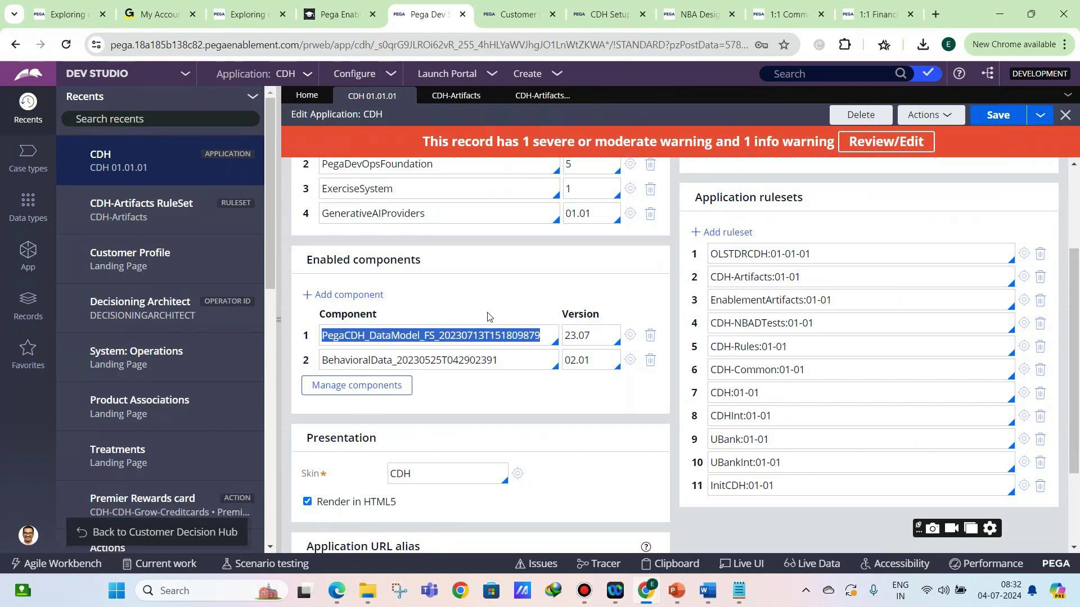
click(378, 391)
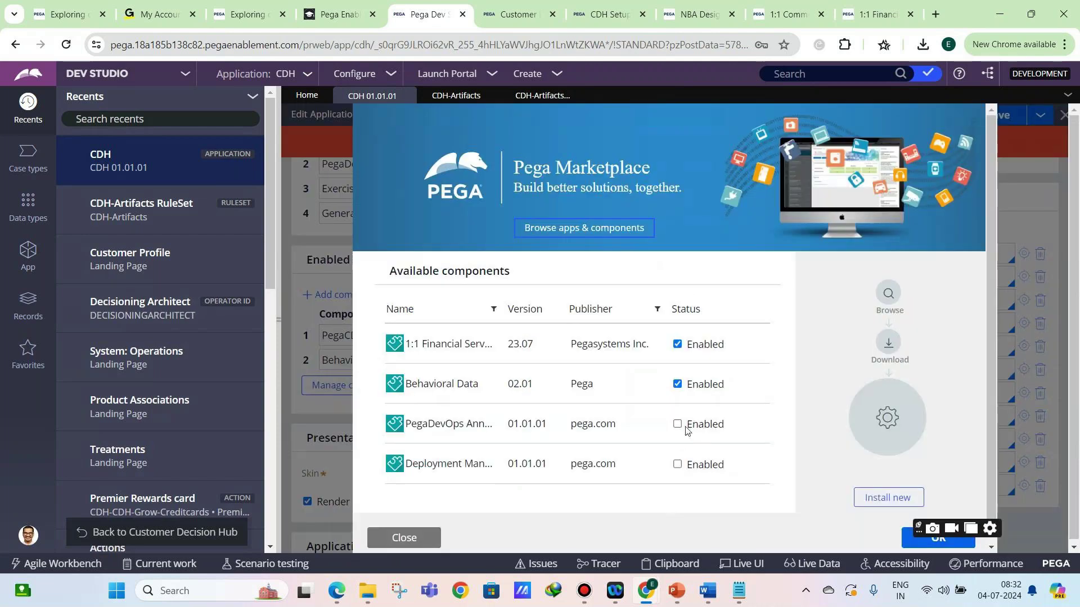
click(418, 538)
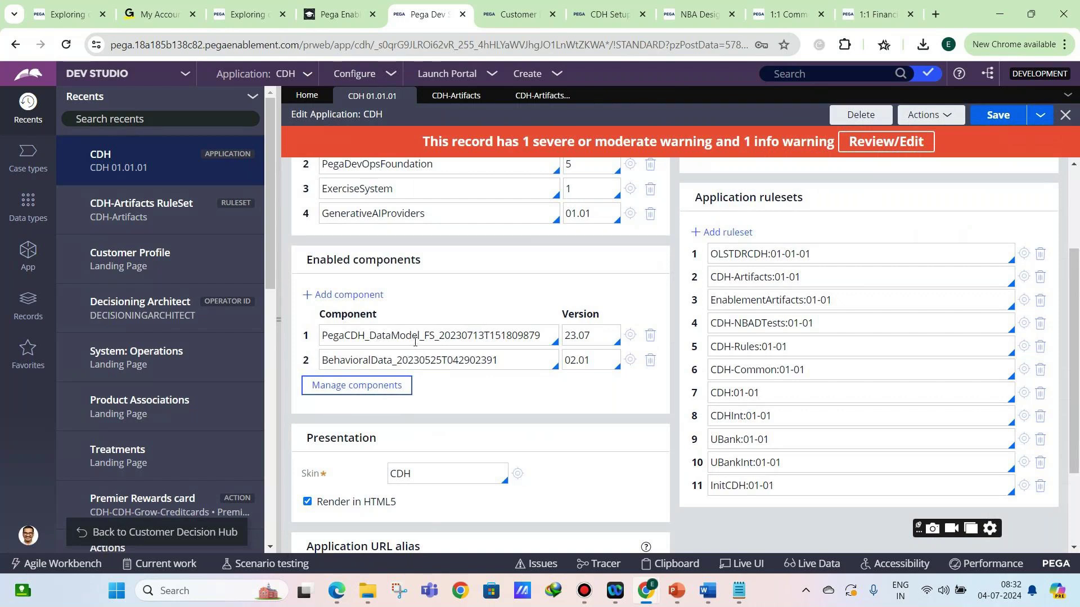
Review the CDH built-on applications PegaDevOpsFoundation and GenerativeAIProviders, and look for CDH Assistant in the Customer Decision Hub portal
scroll(414, 341, up, 3)
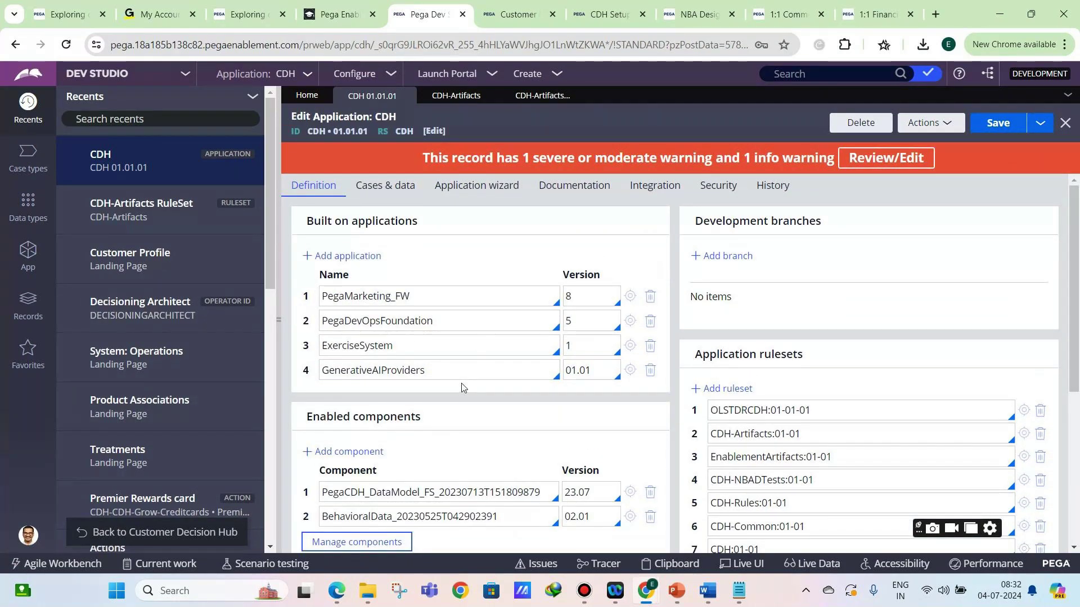
click(421, 324)
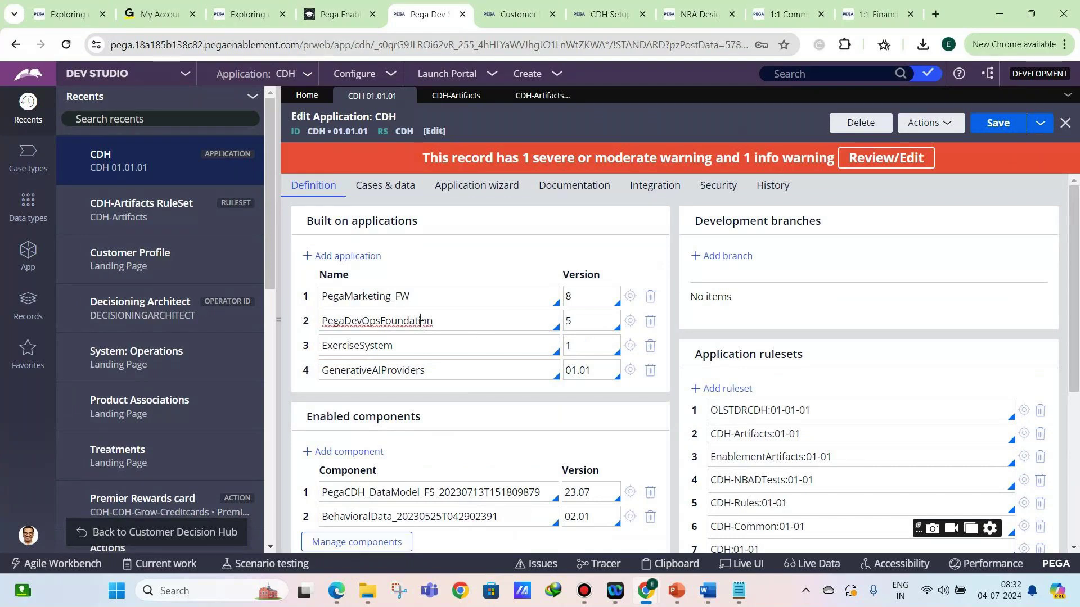
double_click(421, 325)
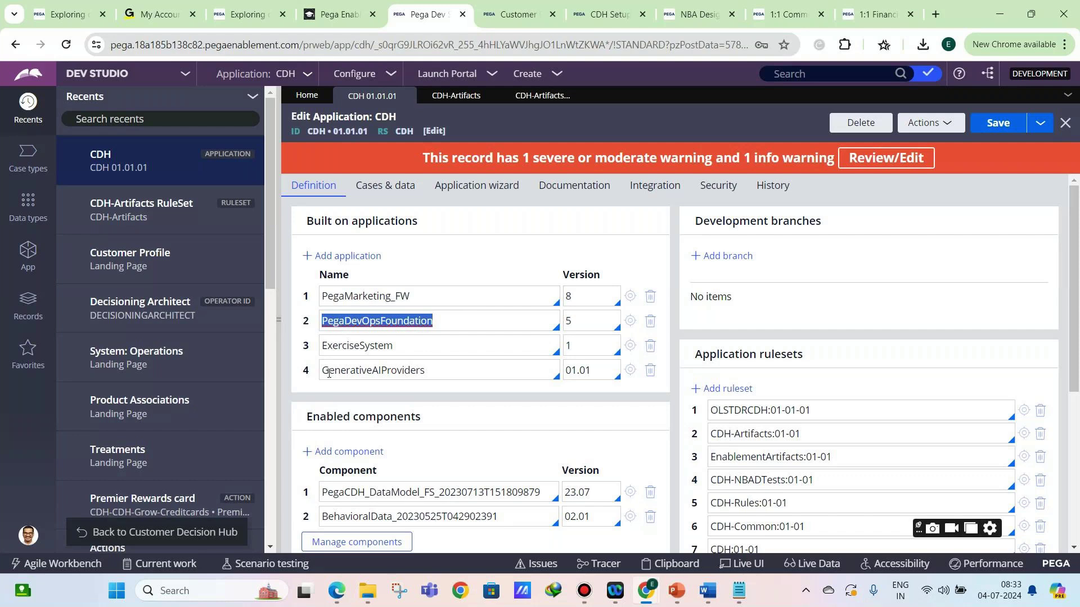
double_click(439, 374)
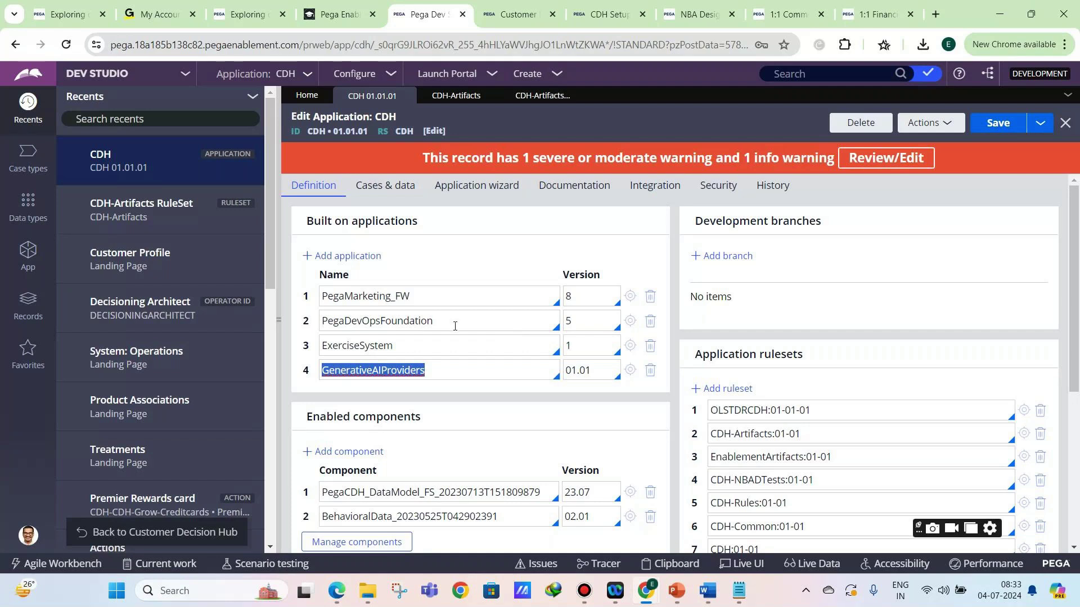
key(ctrl+Tab)
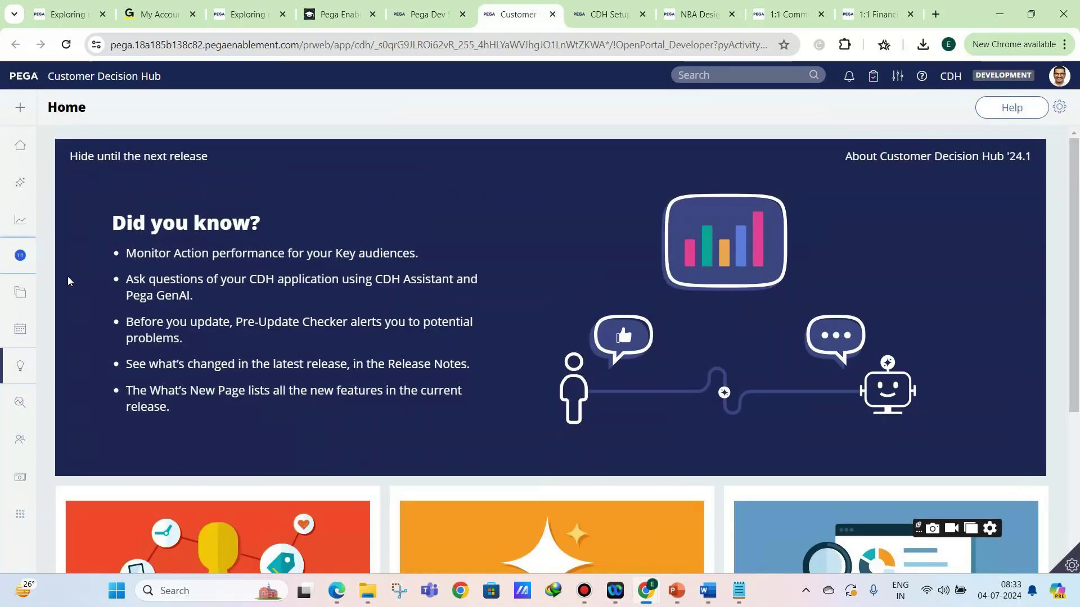
mouse_move(41, 209)
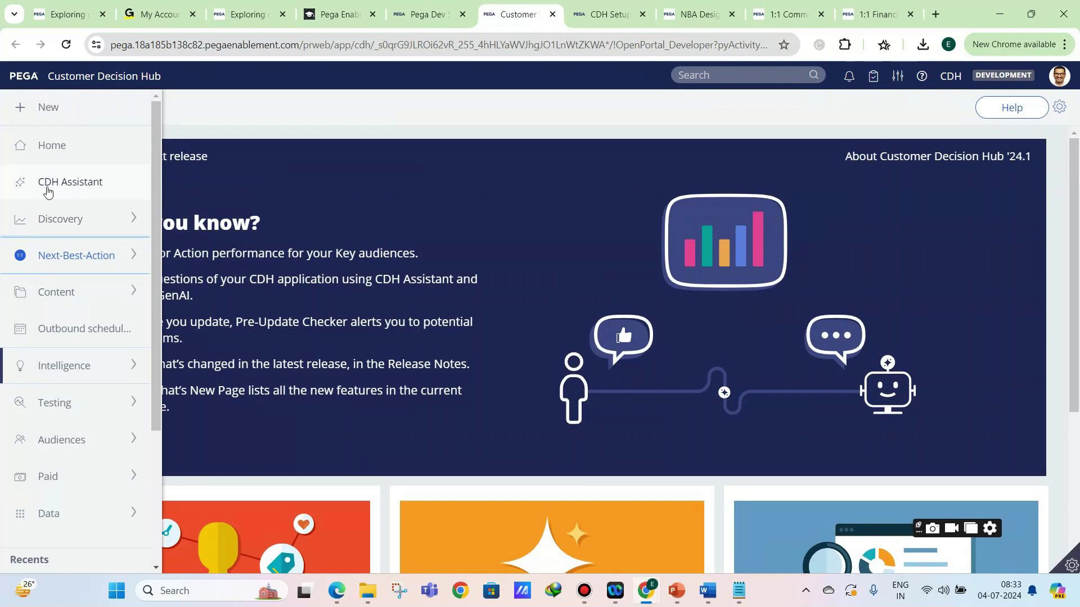
Open Customer Decision Hub for XYZ Promotions from the completed setup wizard and dismiss the welcome dialog
click(401, 21)
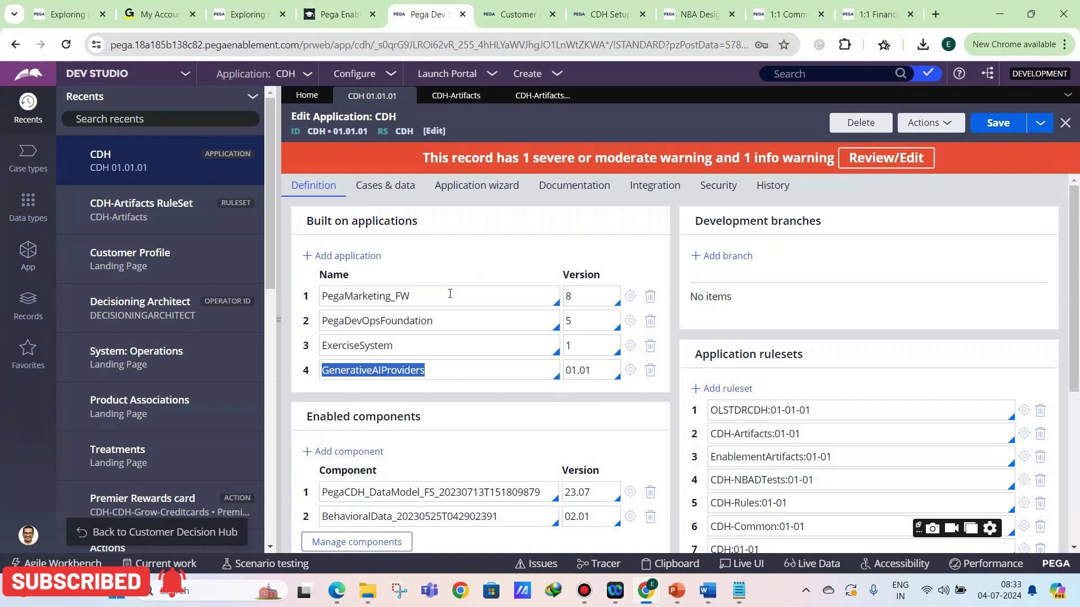
key(alt+Tab)
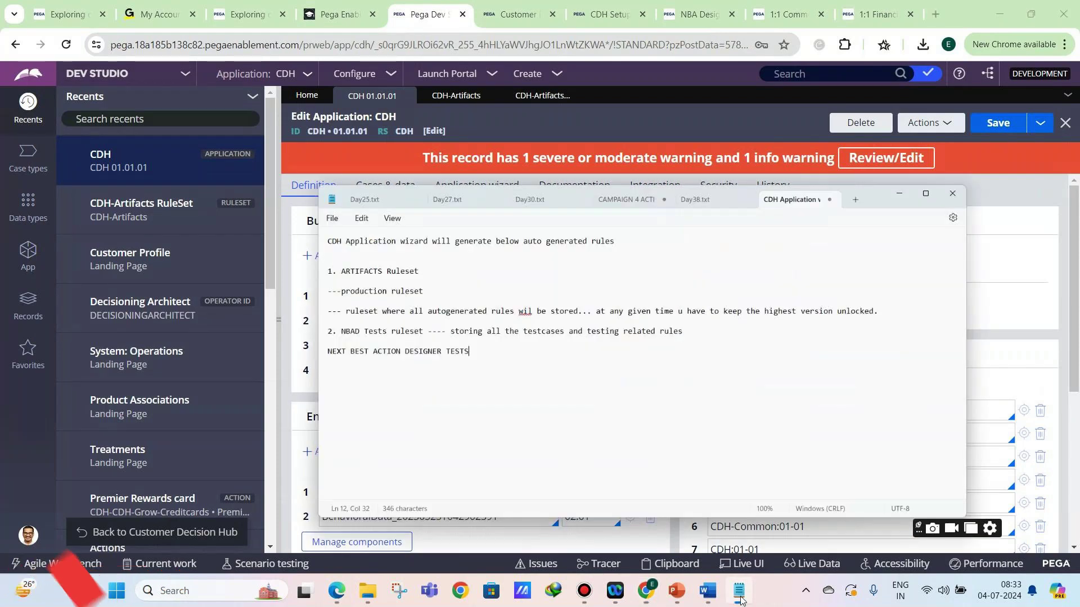
click(608, 14)
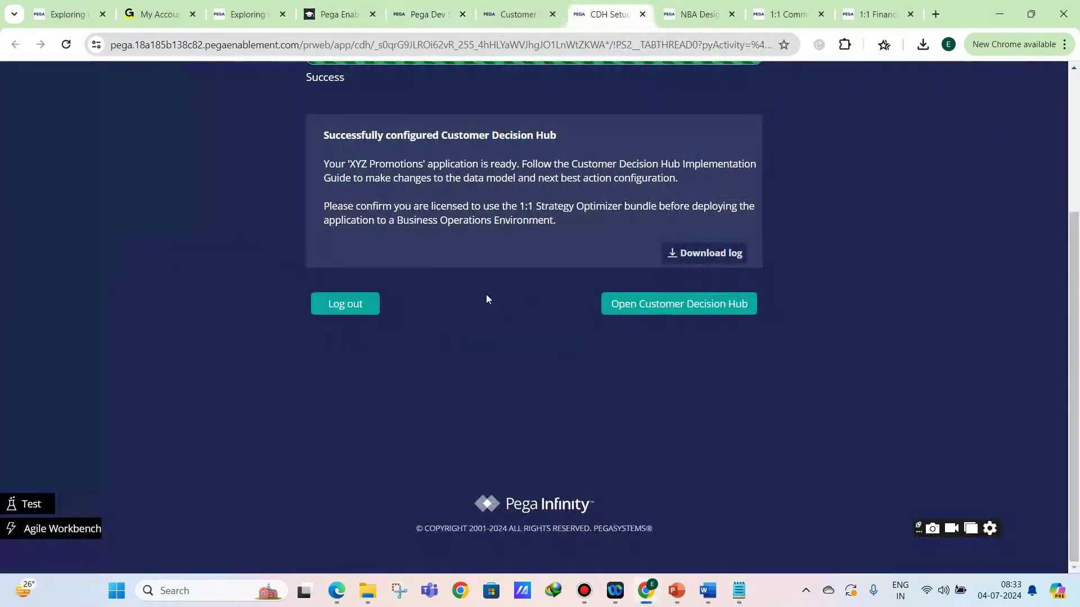
scroll(474, 324, up, 4)
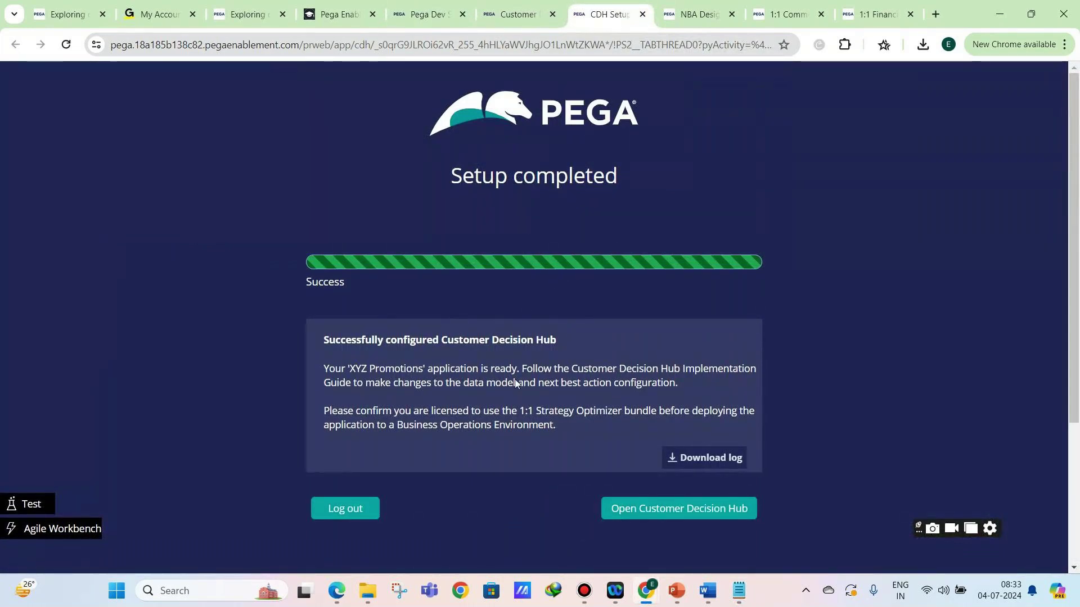
click(627, 505)
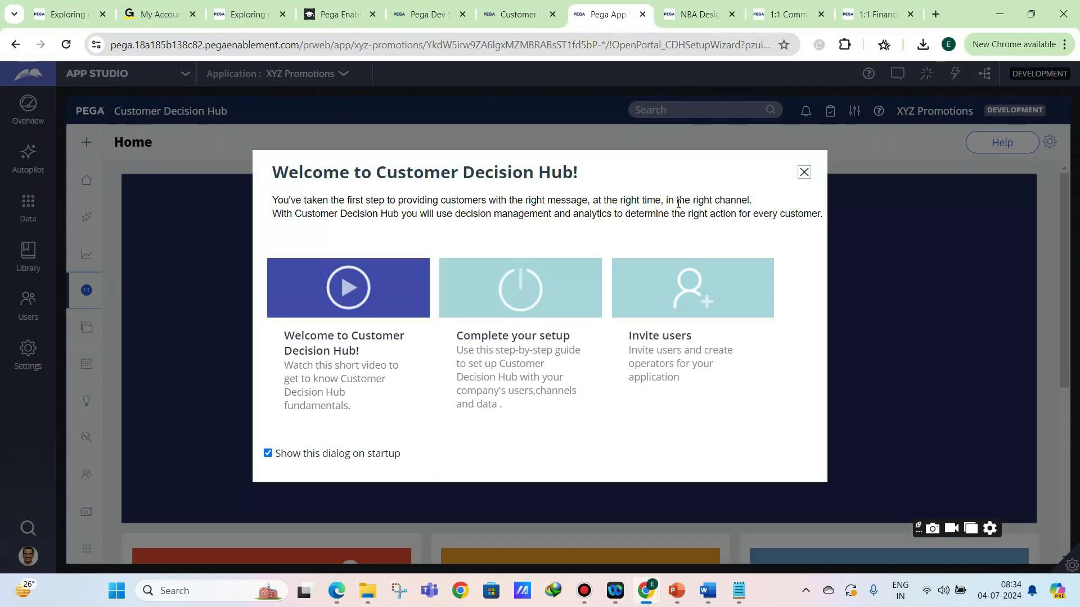
click(803, 172)
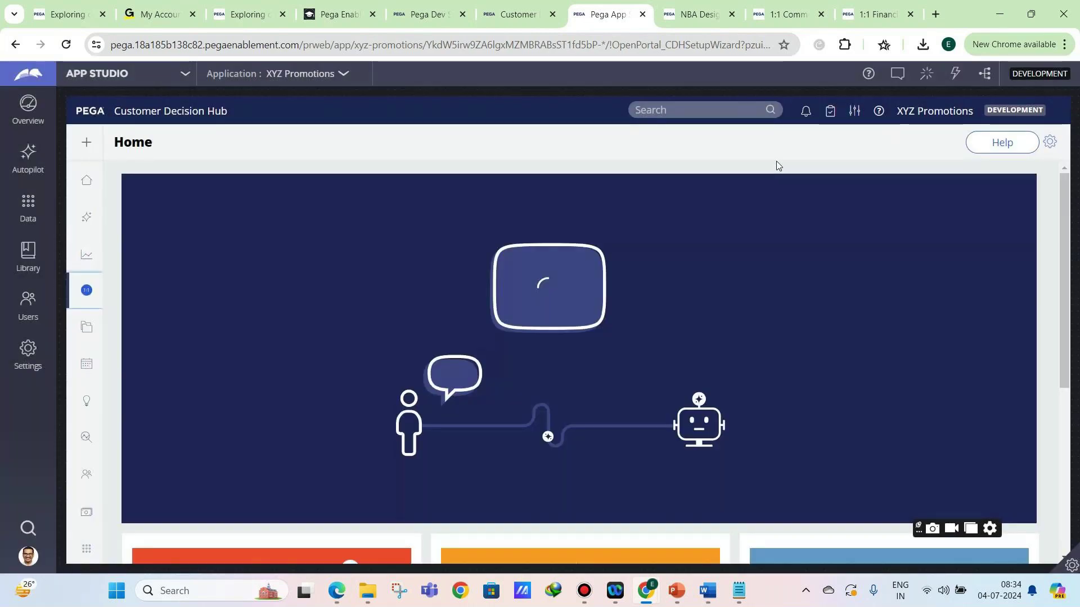
Switch XYZ Promotions from App Studio to Dev Studio and open its application definition
click(114, 76)
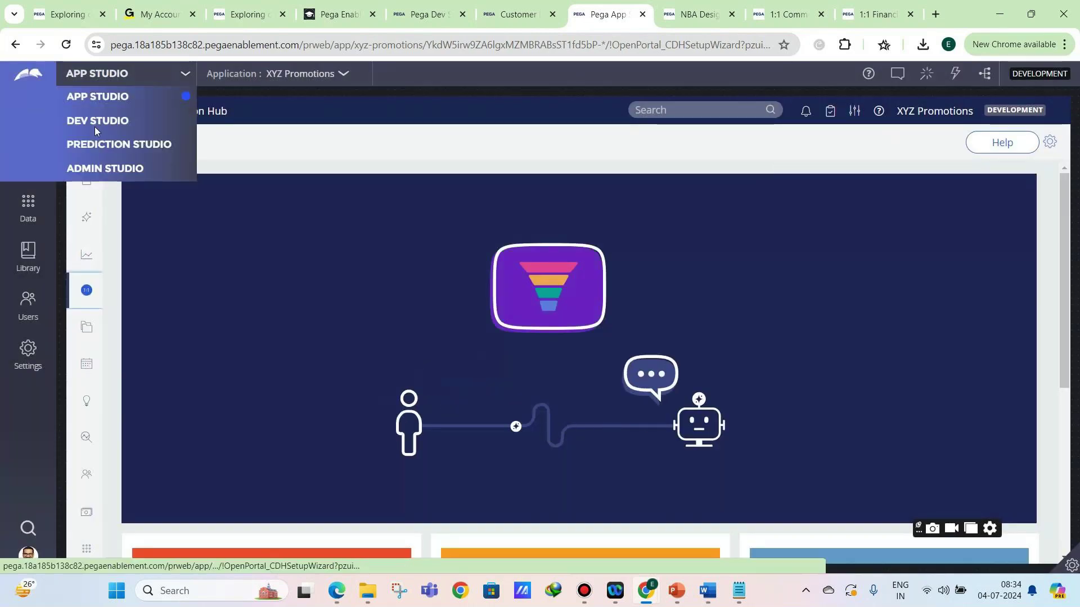
click(94, 126)
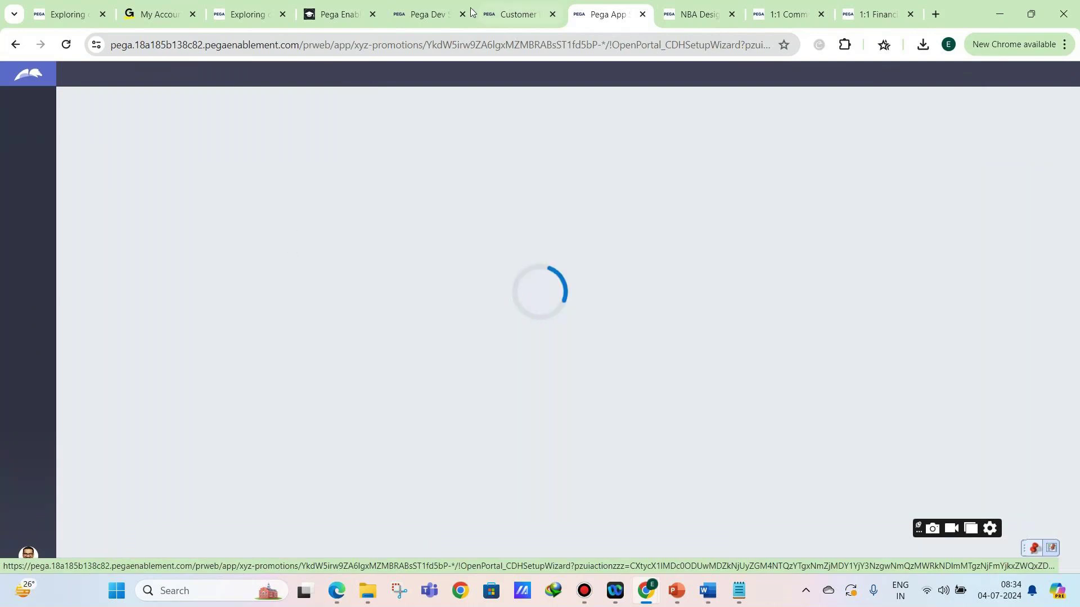
click(435, 13)
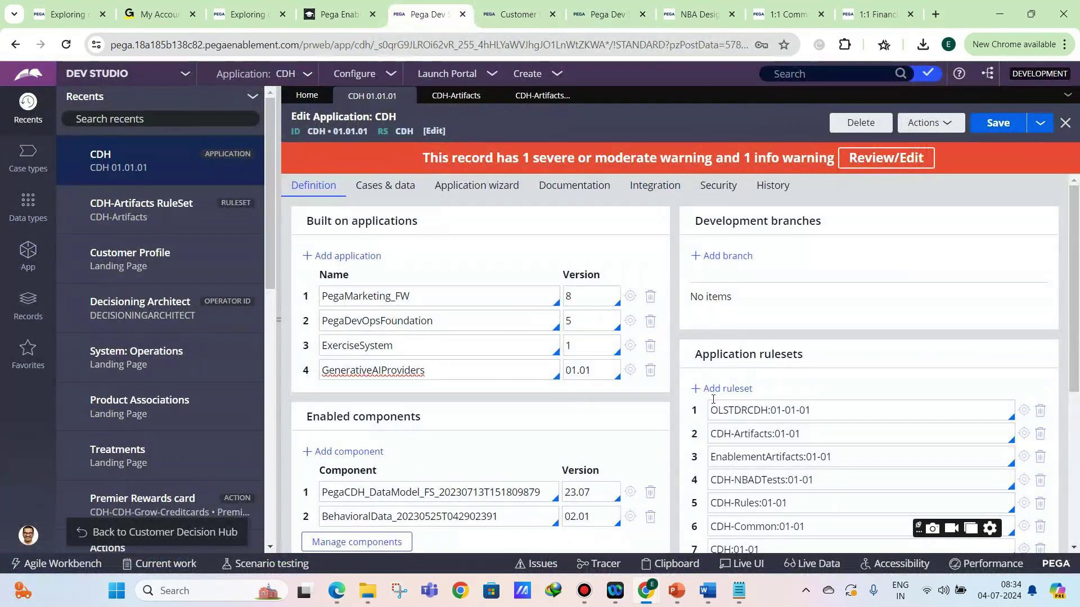
click(608, 14)
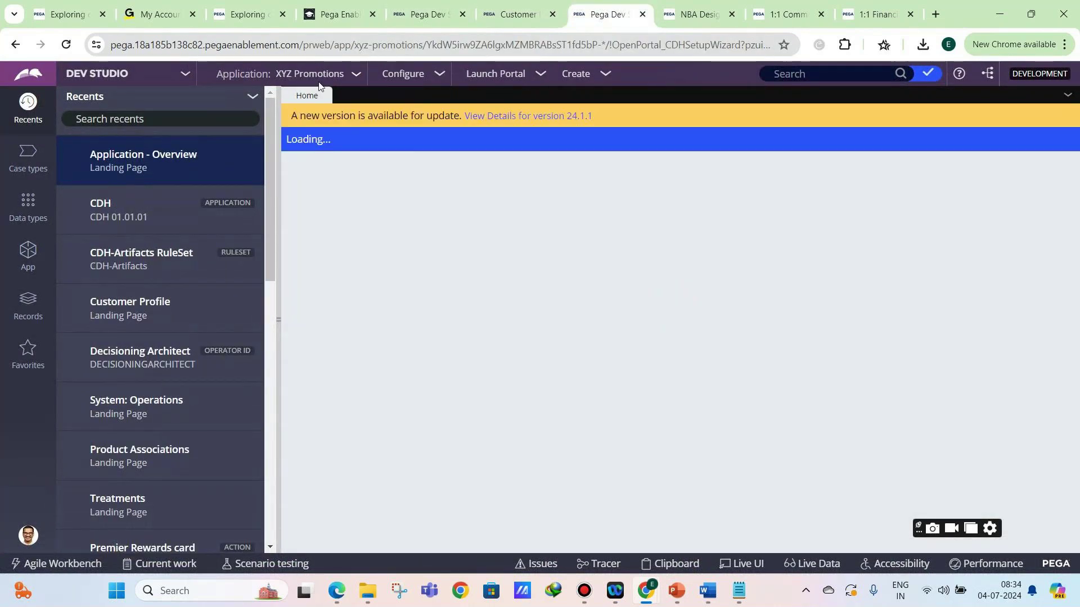
click(317, 79)
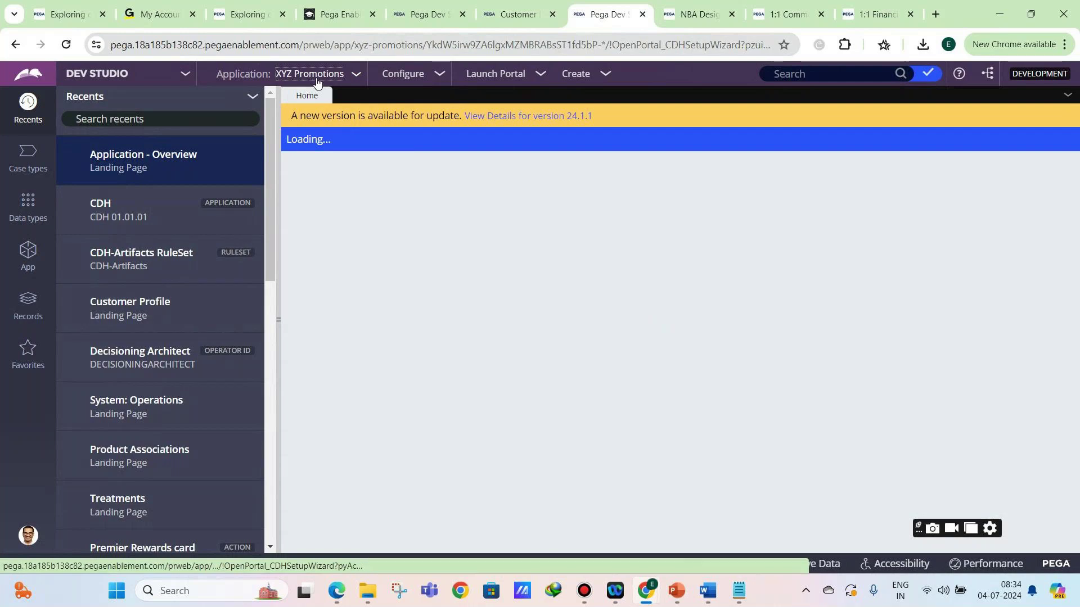
click(317, 81)
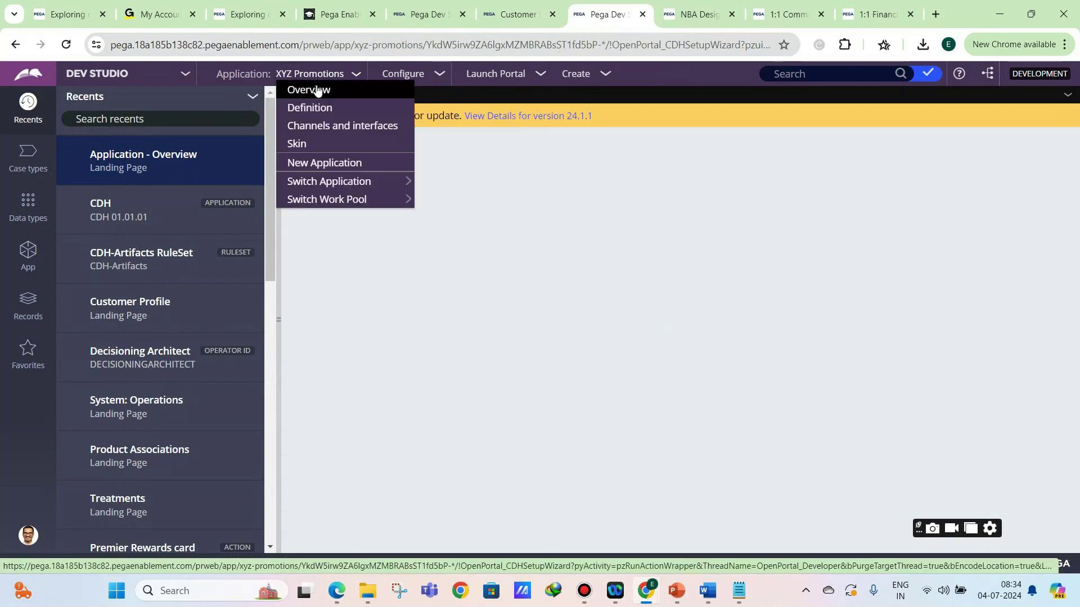
click(312, 107)
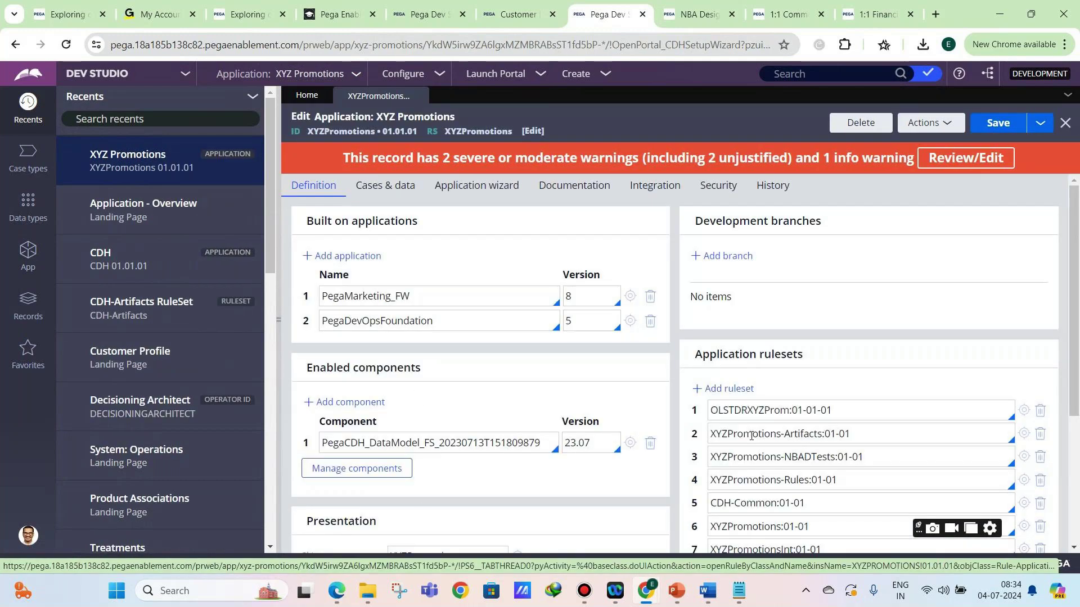
Review the XYZ Promotions application rulesets, including OLSTDRXYZProm, XYZPromotions-Artifacts and XYZPromotions-NBADTests
double_click(775, 433)
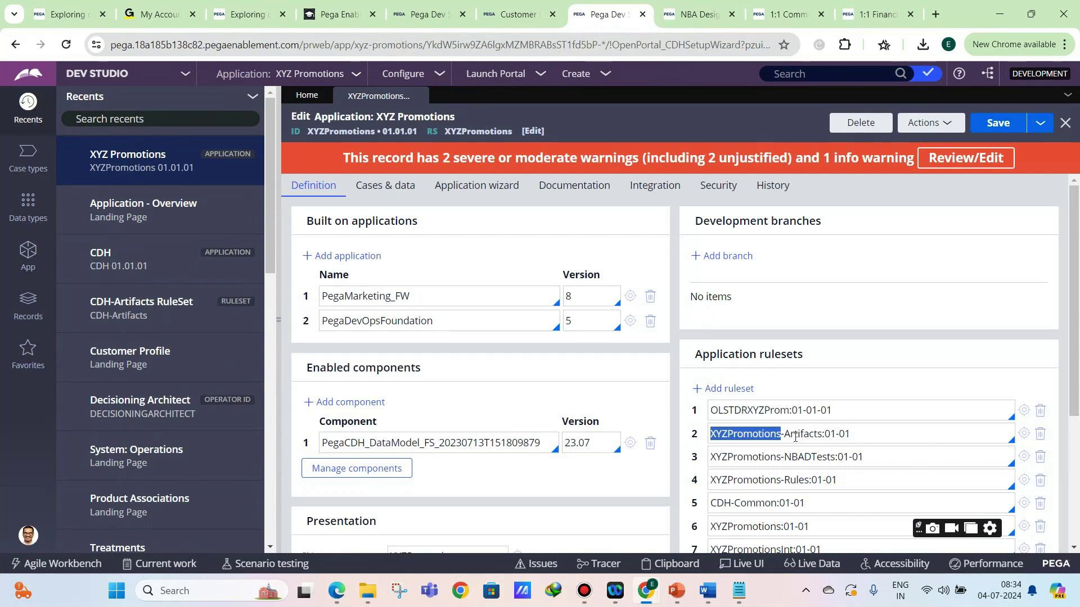
click(794, 436)
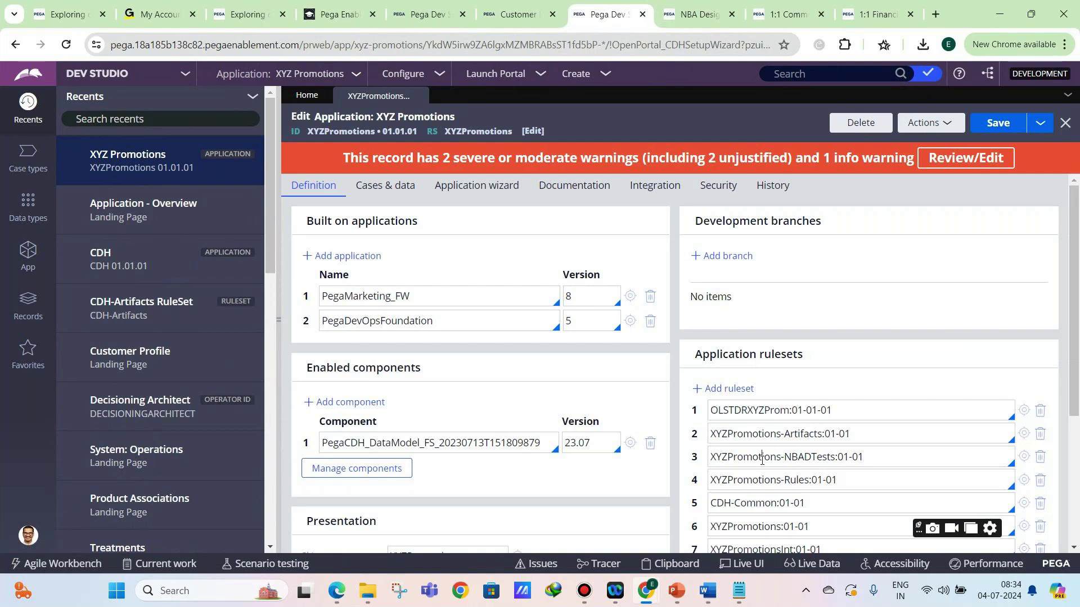
triple_click(762, 458)
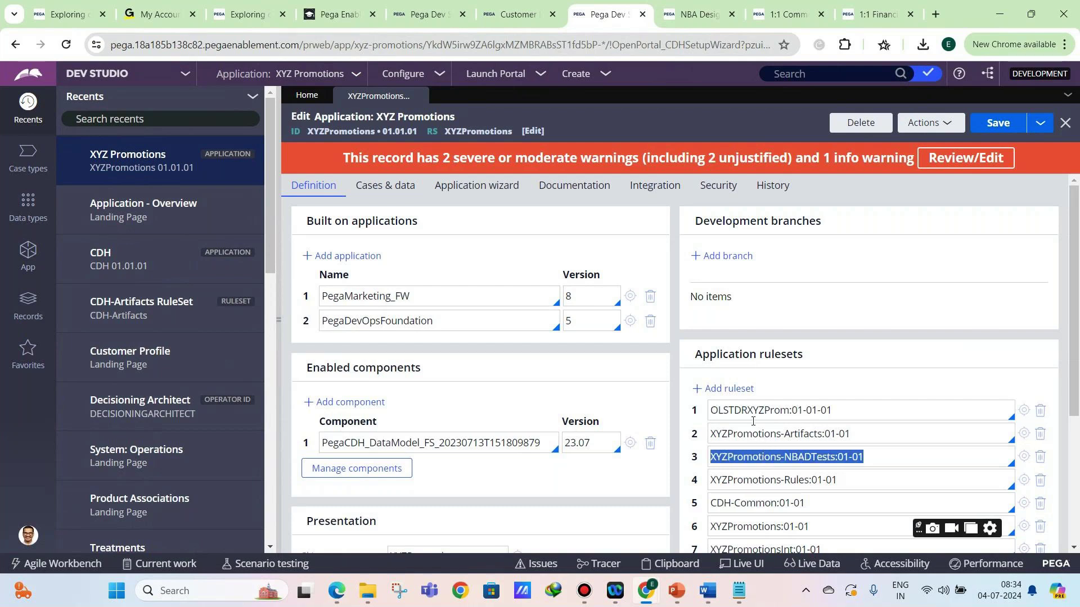
triple_click(753, 411)
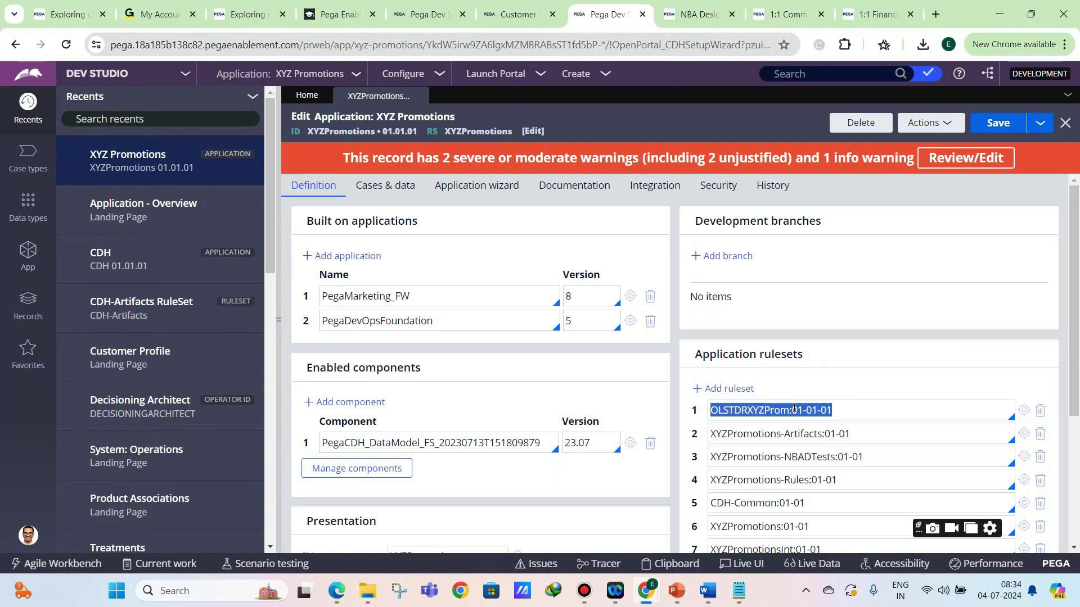
triple_click(778, 435)
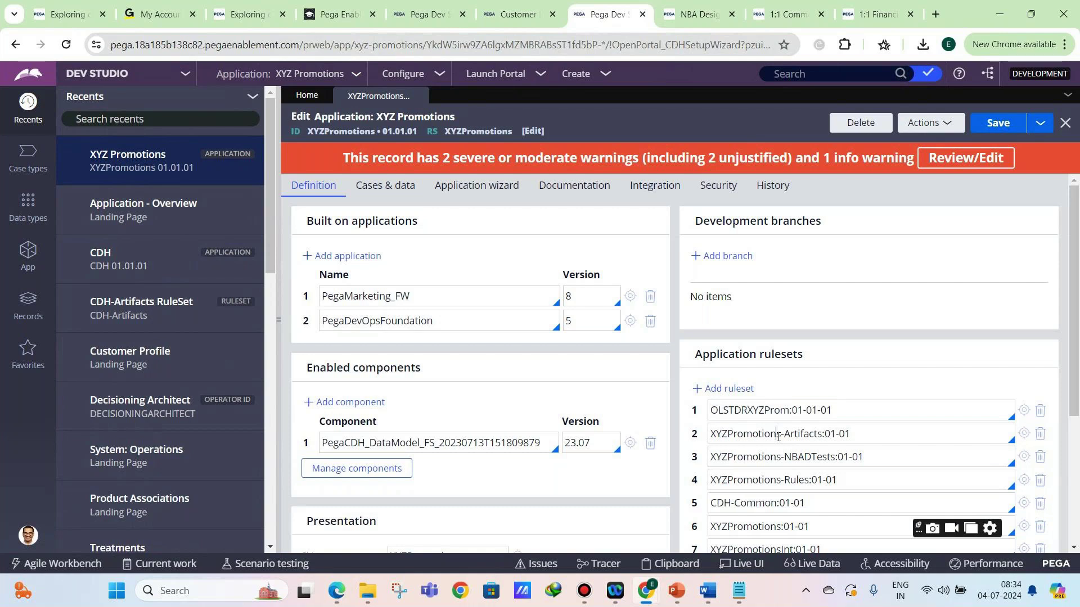
triple_click(774, 461)
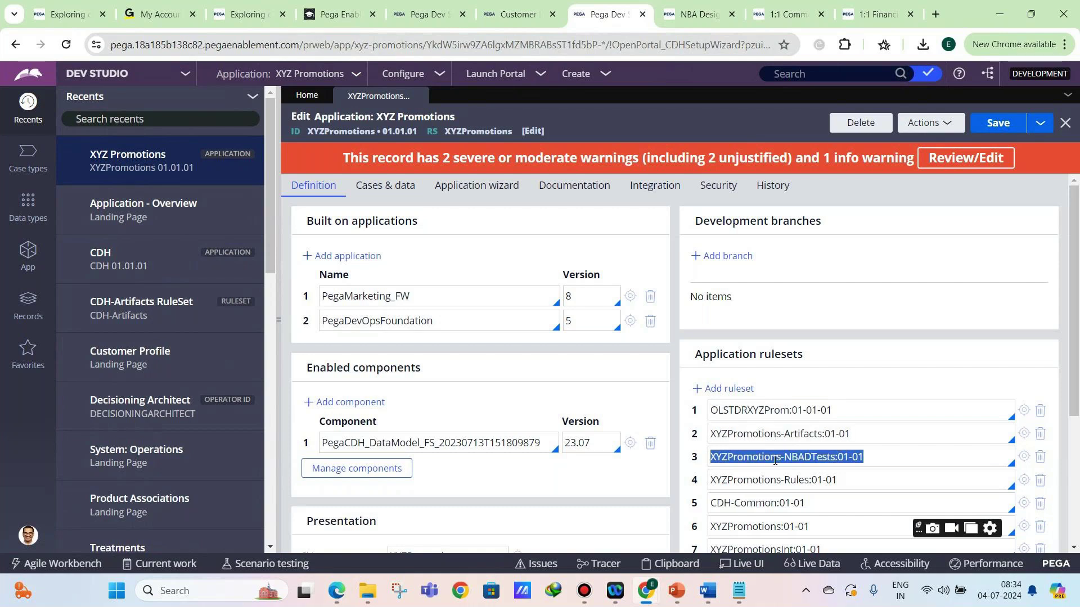
double_click(774, 461)
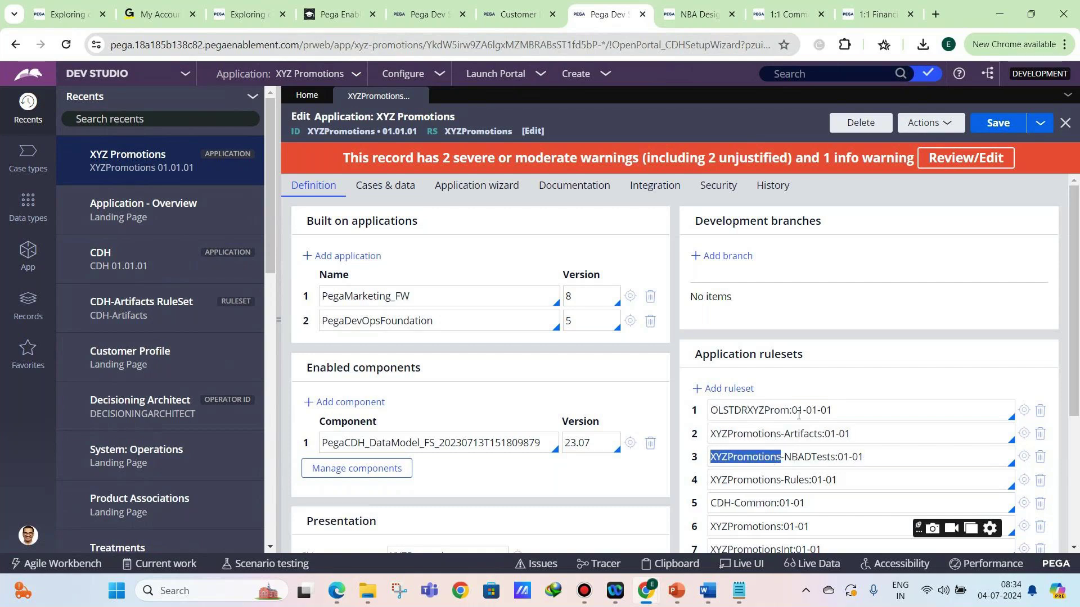
Check the built-on application PegaDevOpsFoundation and the enabled PegaCDH_DataModel_FS component in the XYZ Promotions definition
double_click(425, 322)
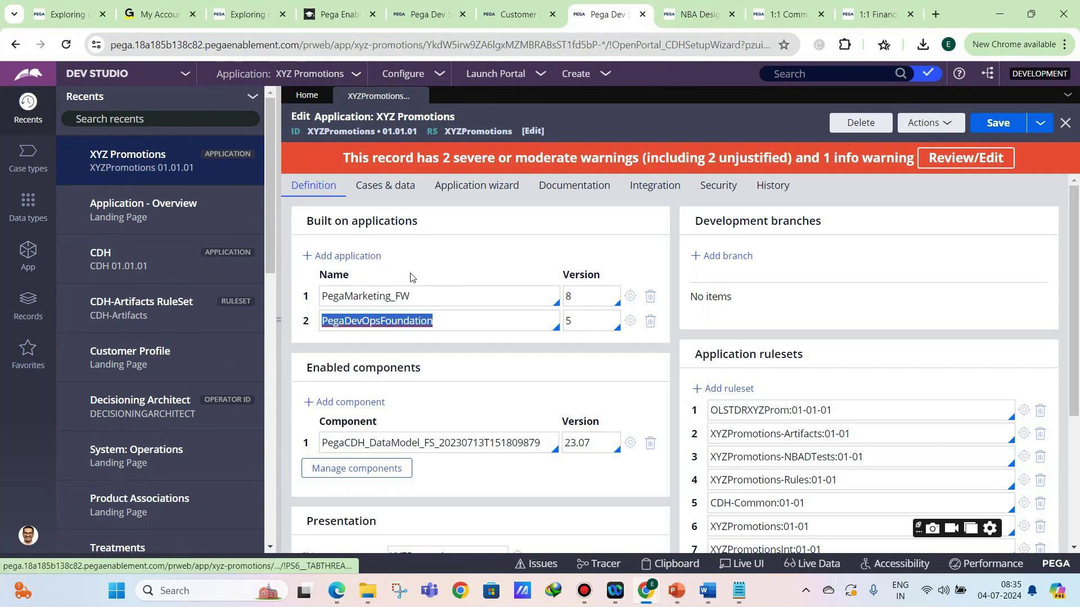
click(360, 444)
right_click(344, 443)
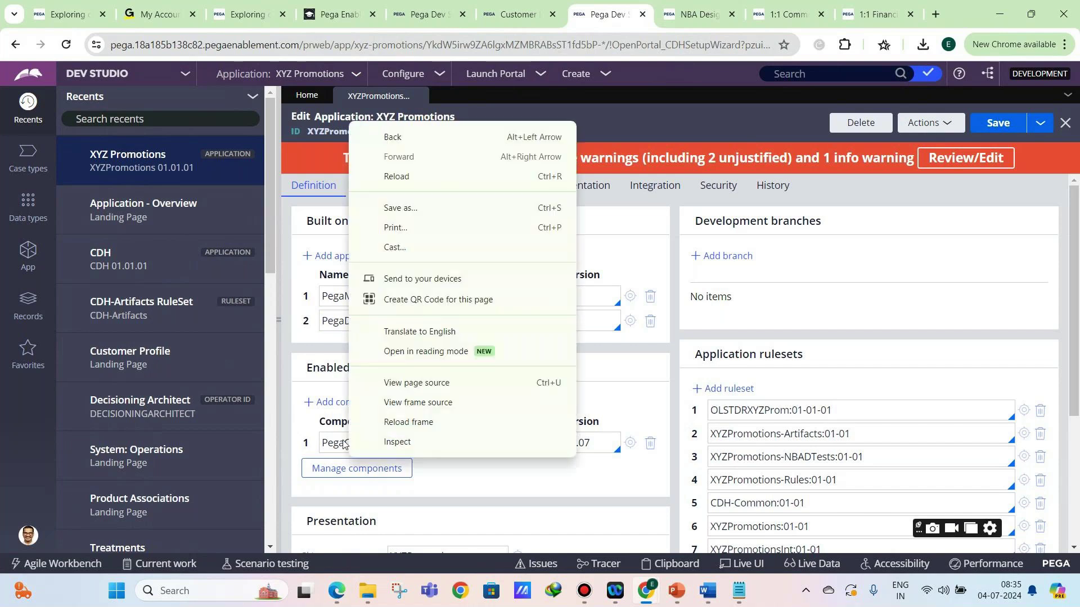
click(344, 444)
drag(328, 443, 539, 444)
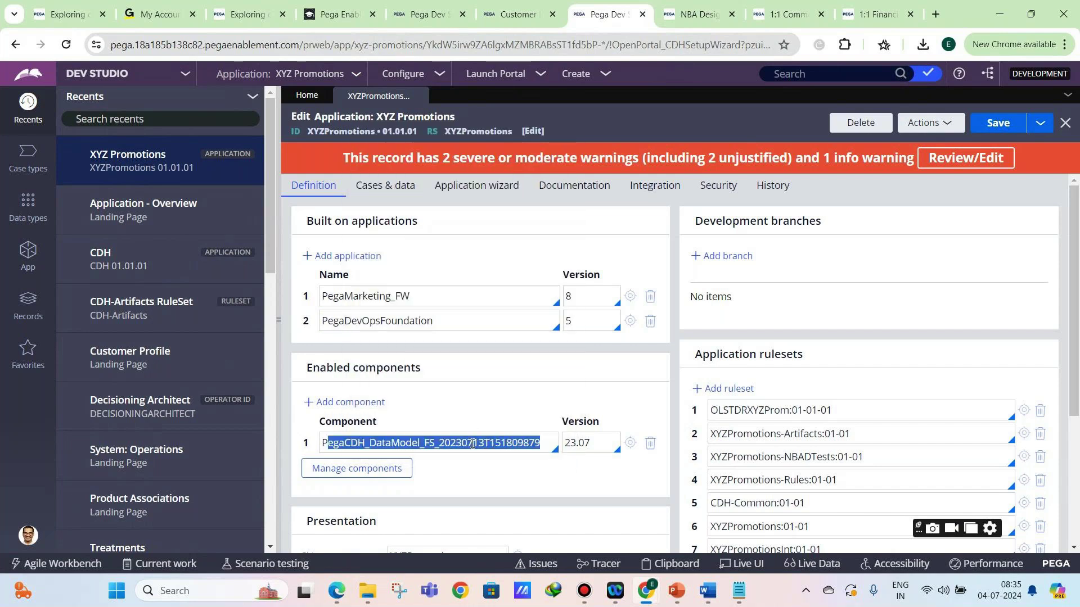
Return to App Studio and open the Context Dictionary of the XYZ Promotions application
click(108, 70)
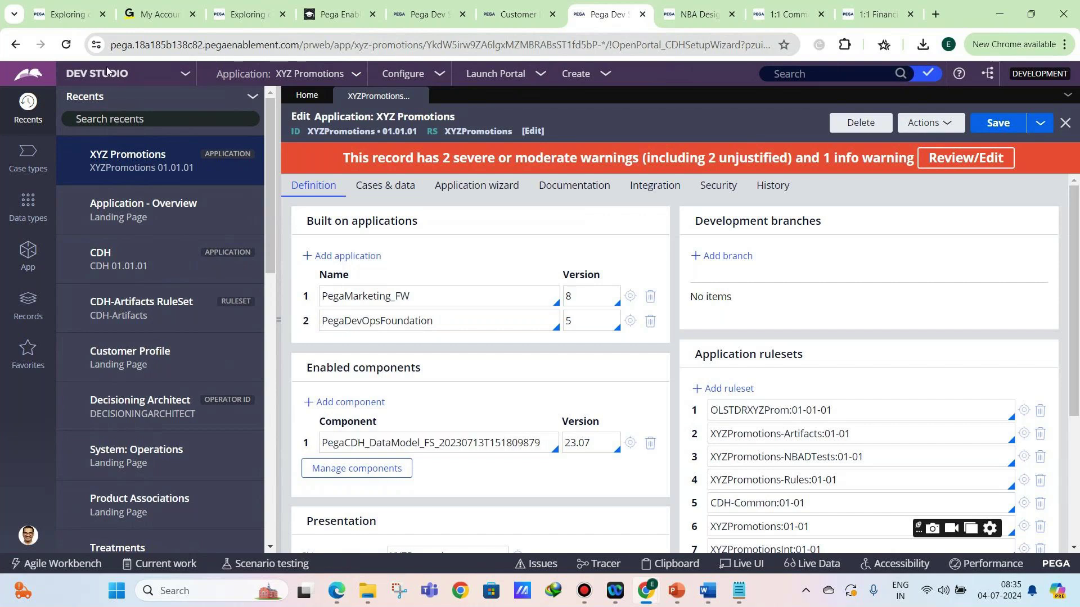
click(108, 75)
click(93, 97)
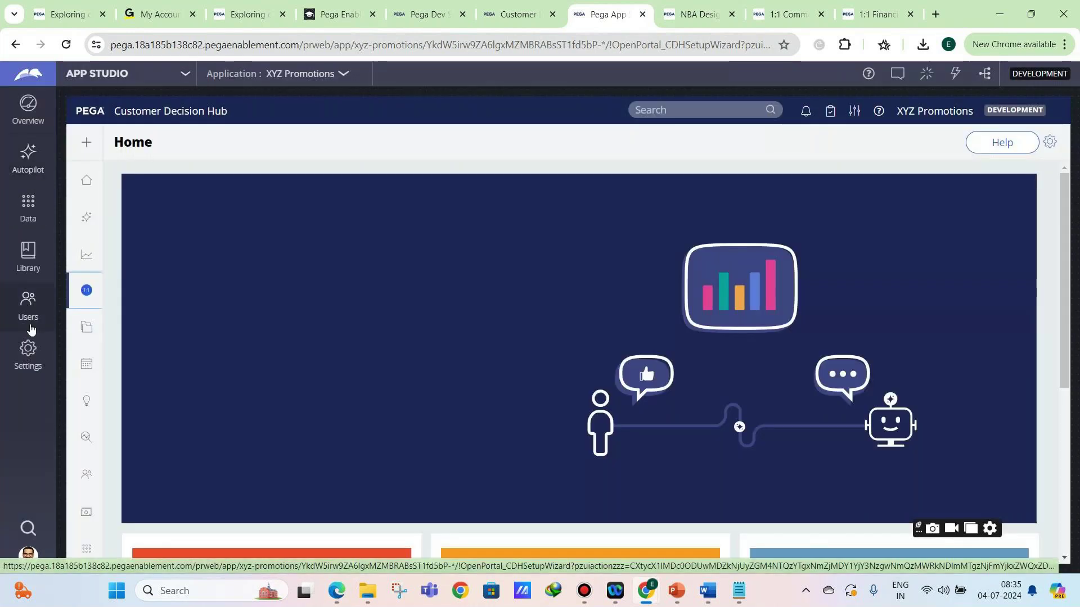
click(28, 351)
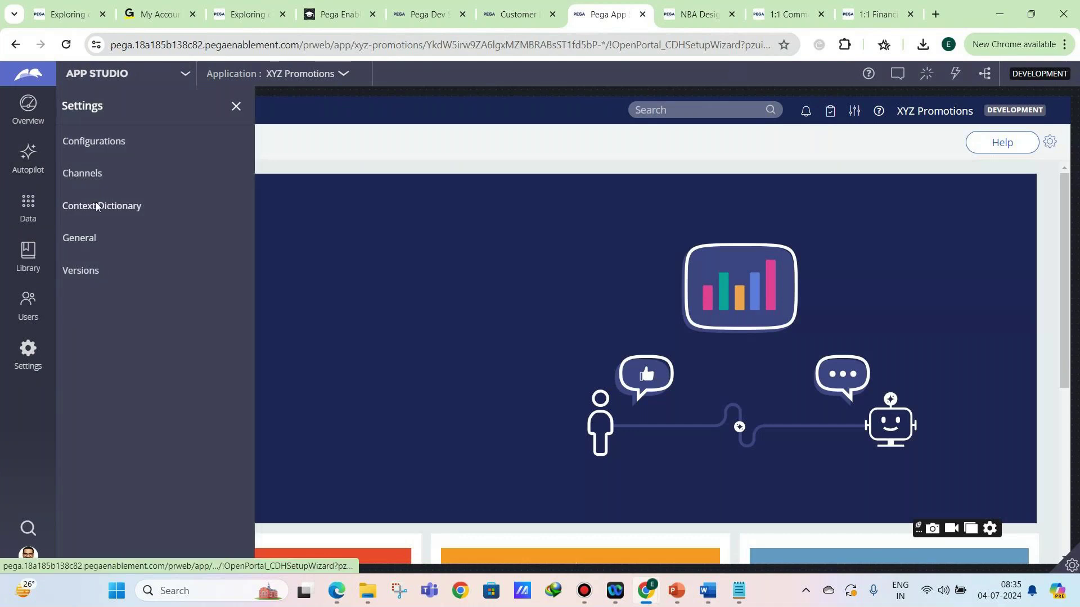
click(96, 207)
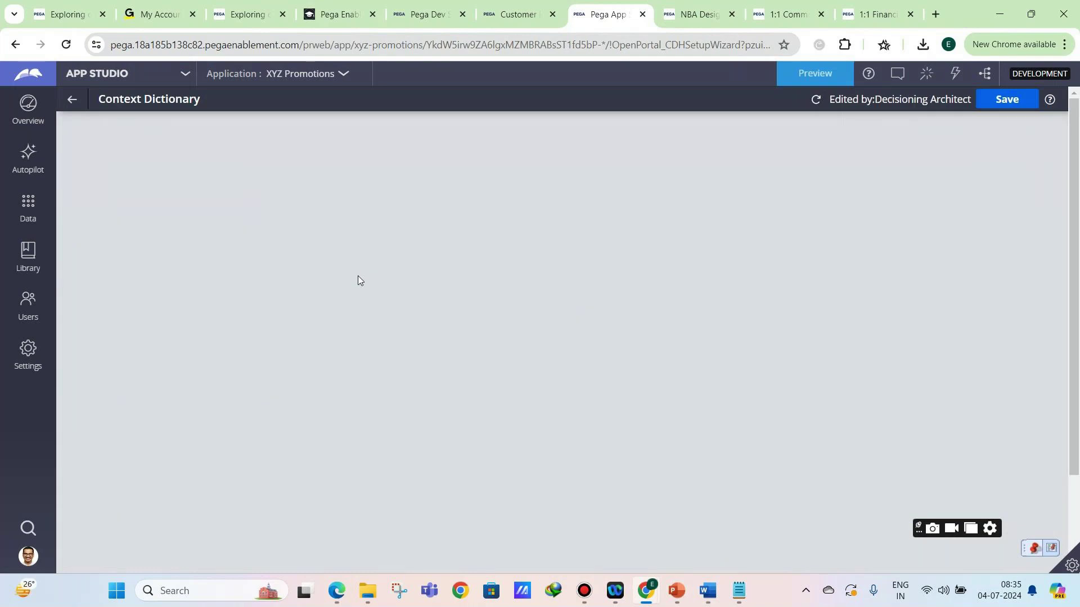
Examine the Context Dictionary's entities and the primary Customer context's class, contact properties and AccountsJoin association
scroll(226, 307, down, 1)
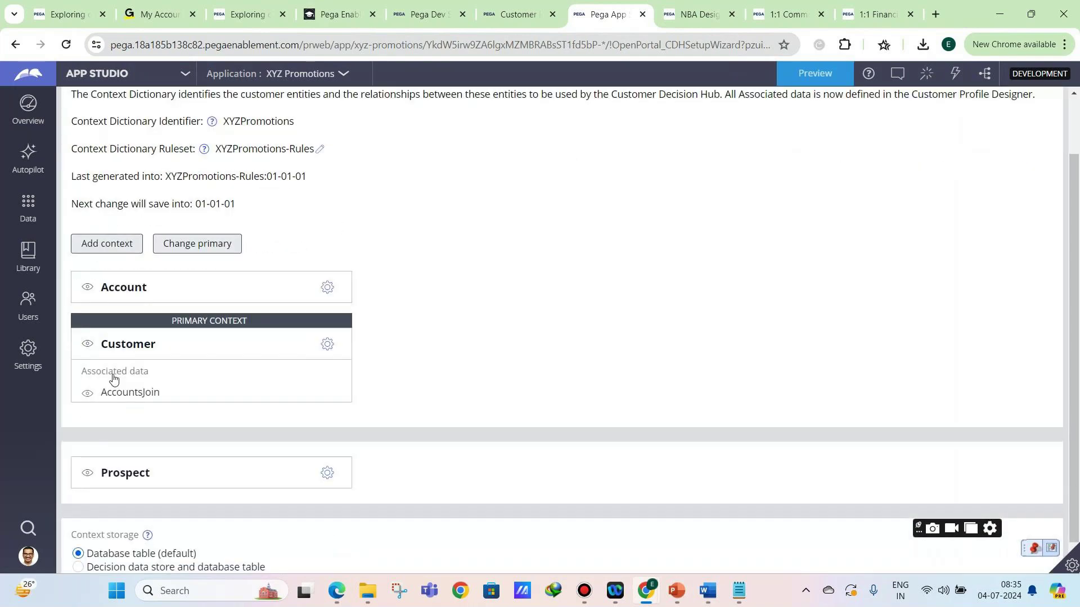
scroll(220, 292, up, 1)
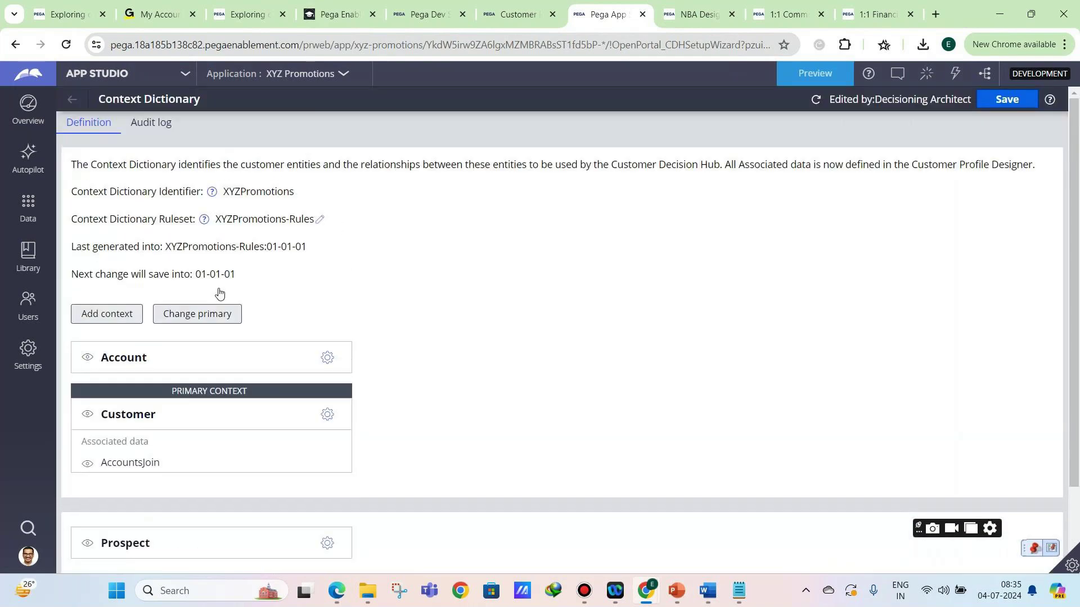
click(331, 417)
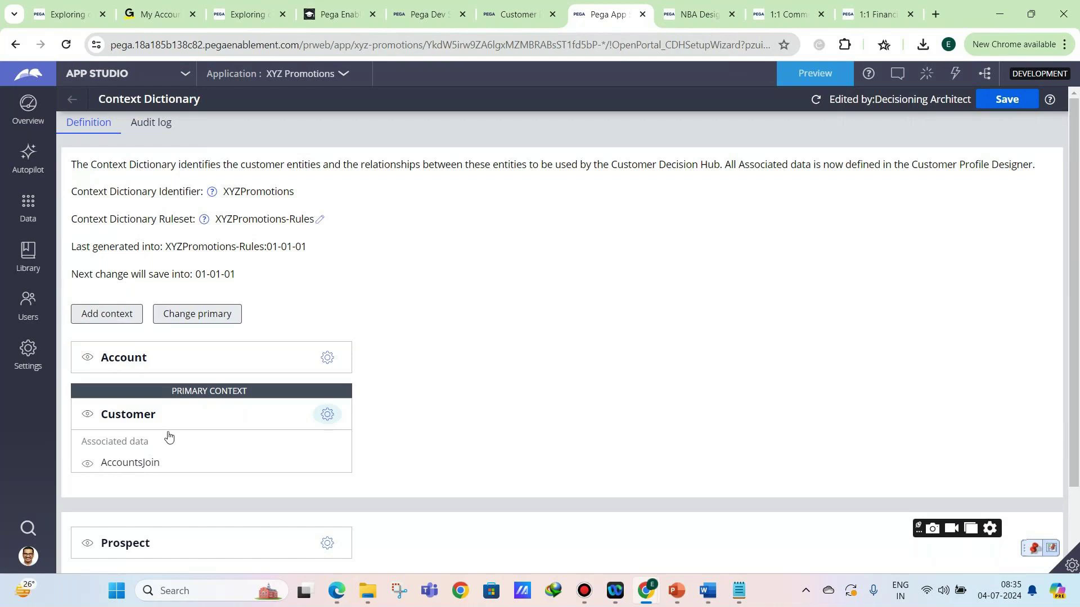
click(921, 287)
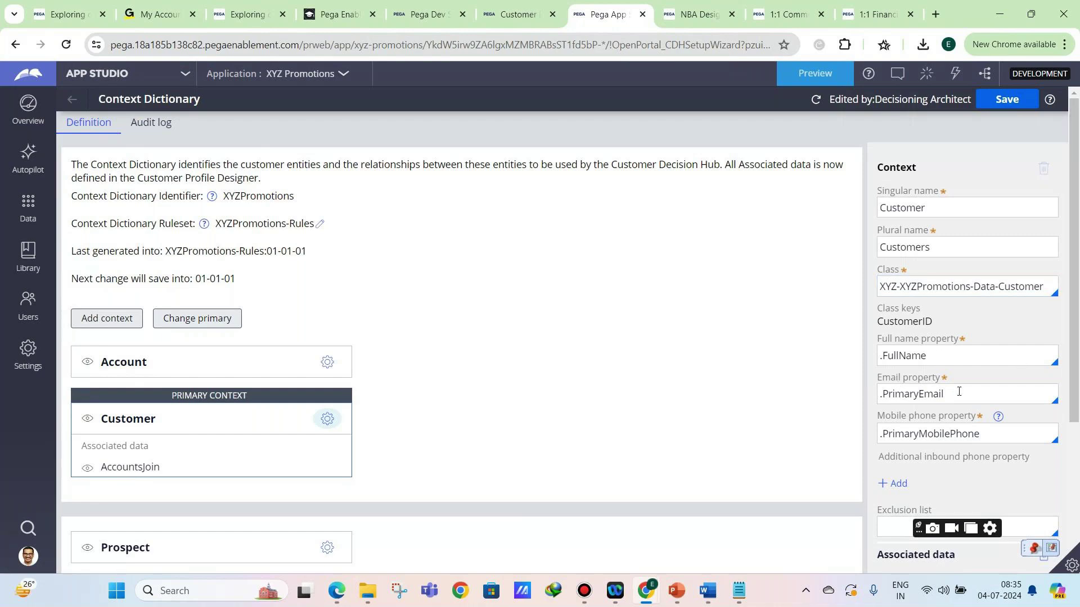
scroll(919, 392, down, 4)
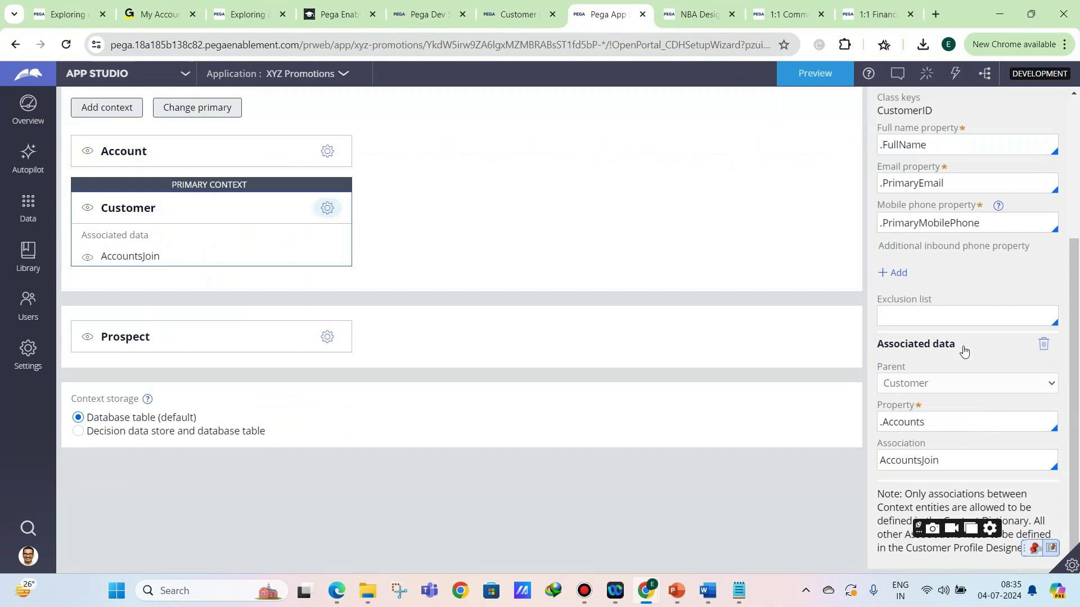
scroll(617, 265, up, 3)
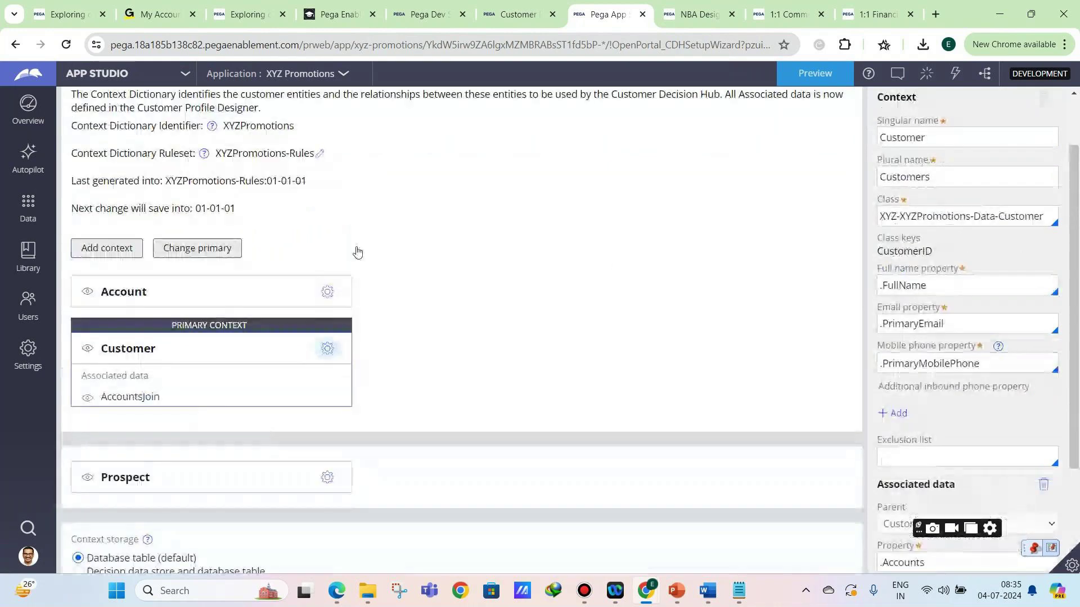
scroll(920, 381, down, 3)
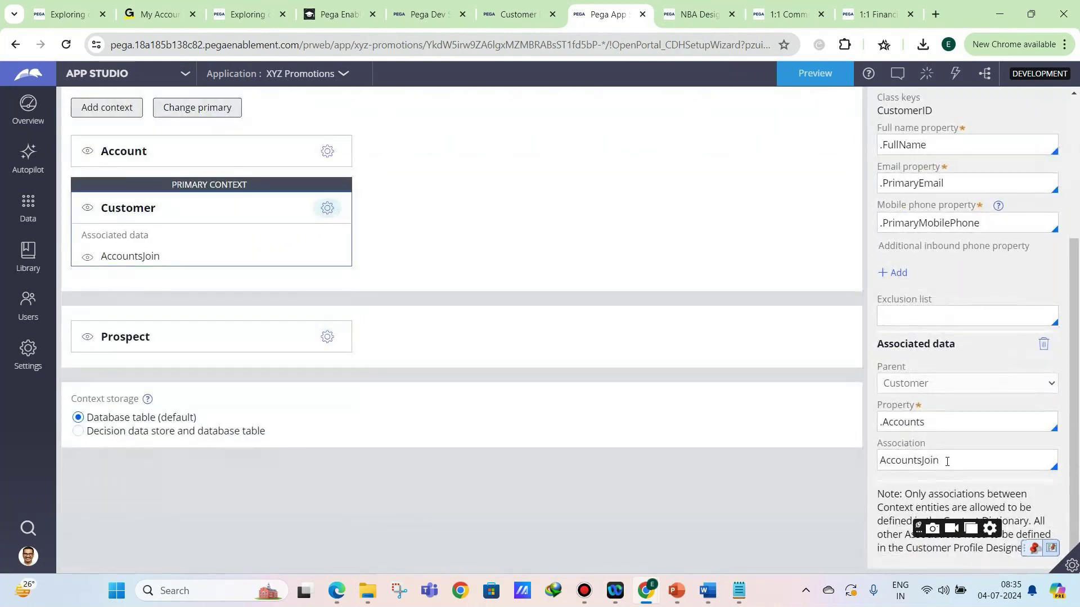
scroll(915, 112, up, 4)
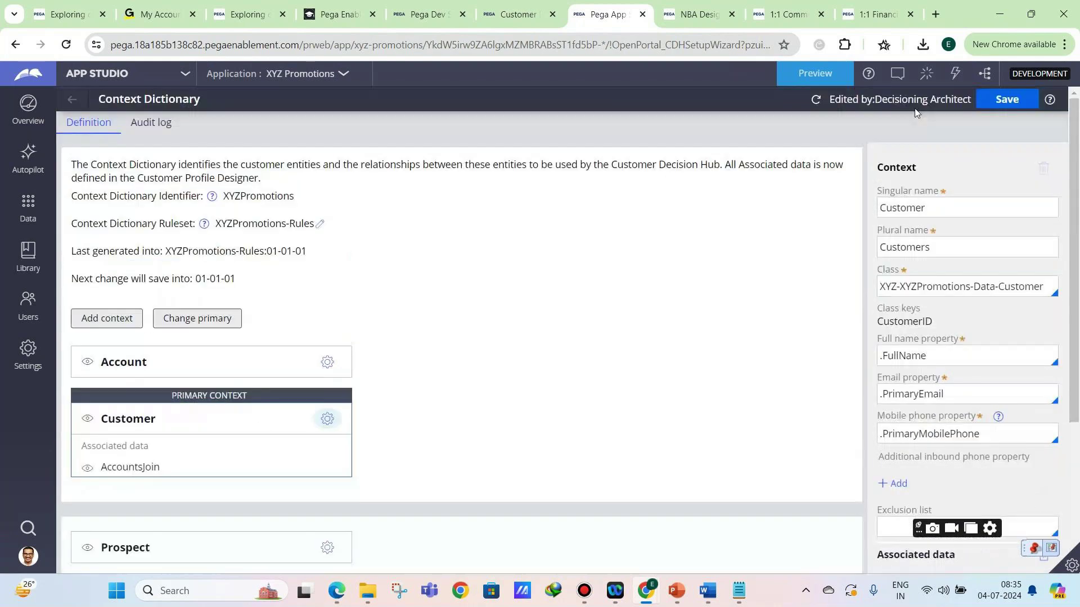
Switch to Dev Studio and review the OLSTDRXYZProm:01-01-01 overlay ruleset in the XYZ Promotions application's ruleset list
click(107, 75)
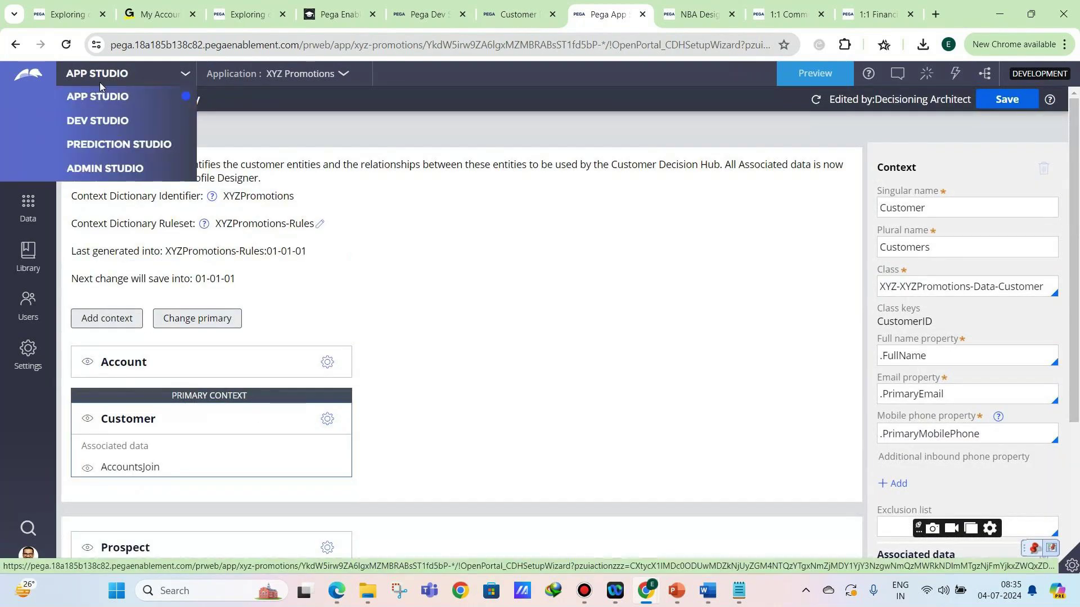
click(82, 120)
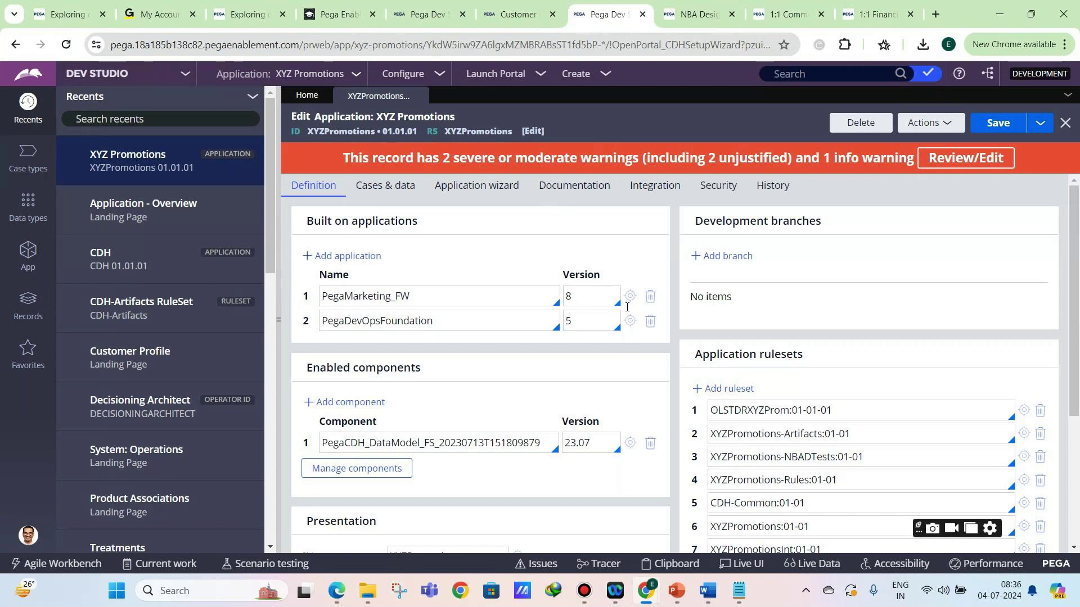
click(799, 413)
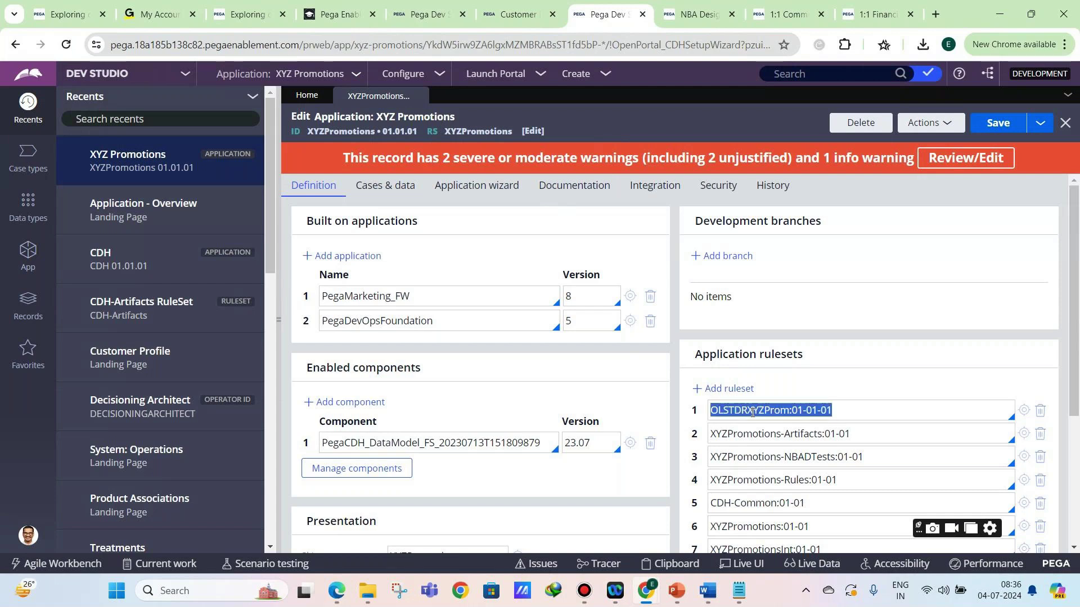
click(721, 415)
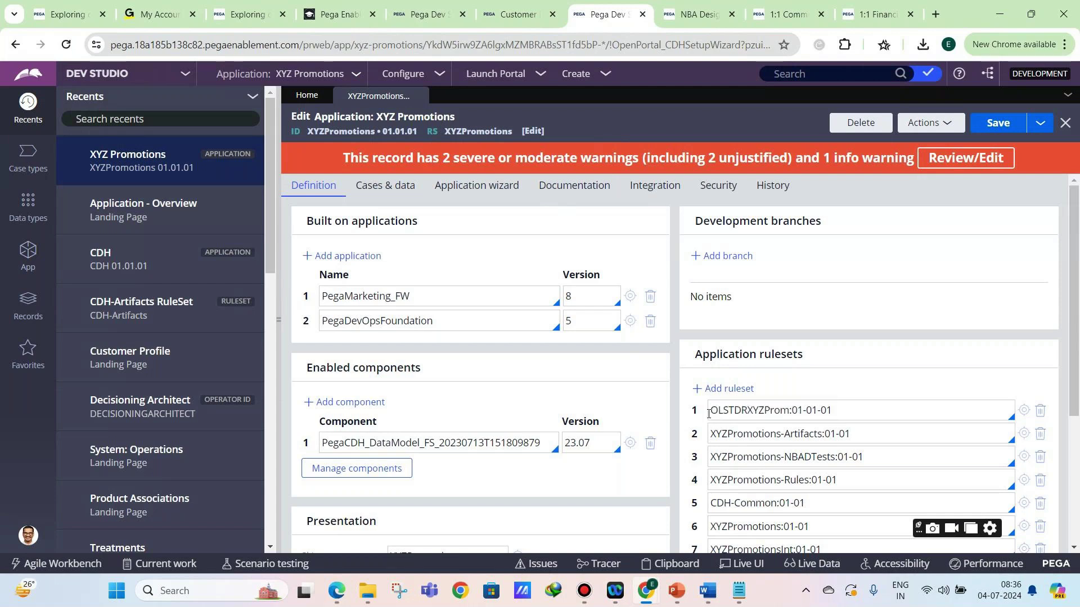
drag(709, 414, 836, 411)
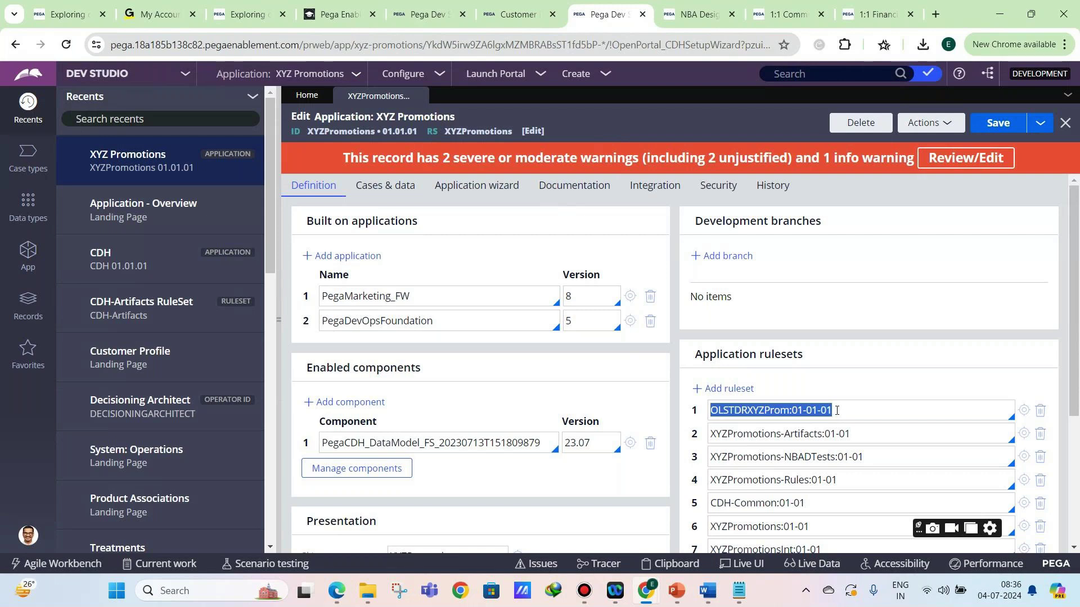
click(818, 410)
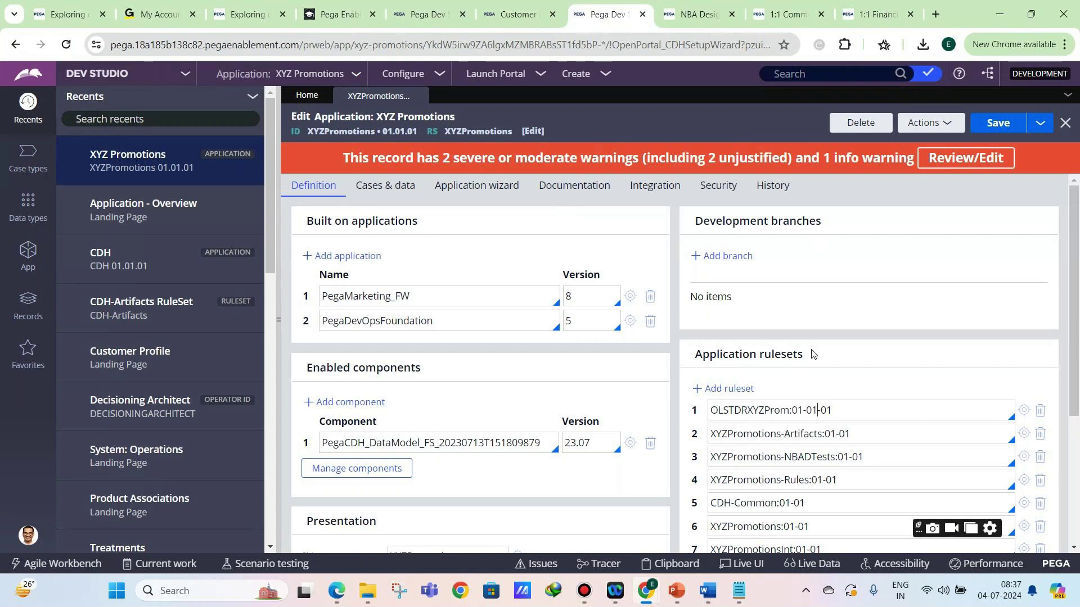
drag(712, 410, 833, 413)
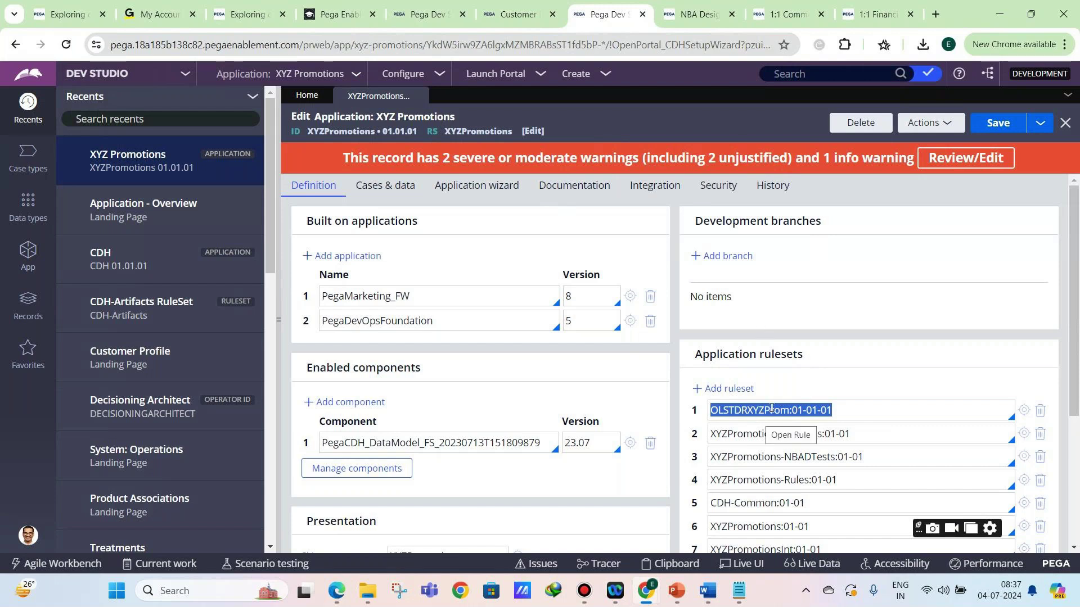
click(770, 409)
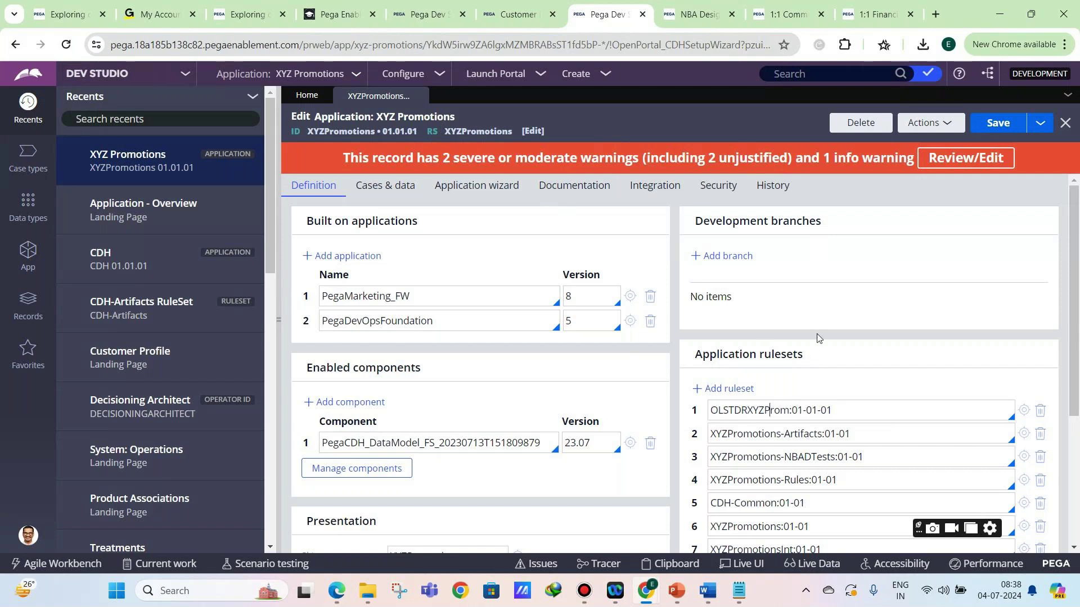
scroll(812, 343, down, 2)
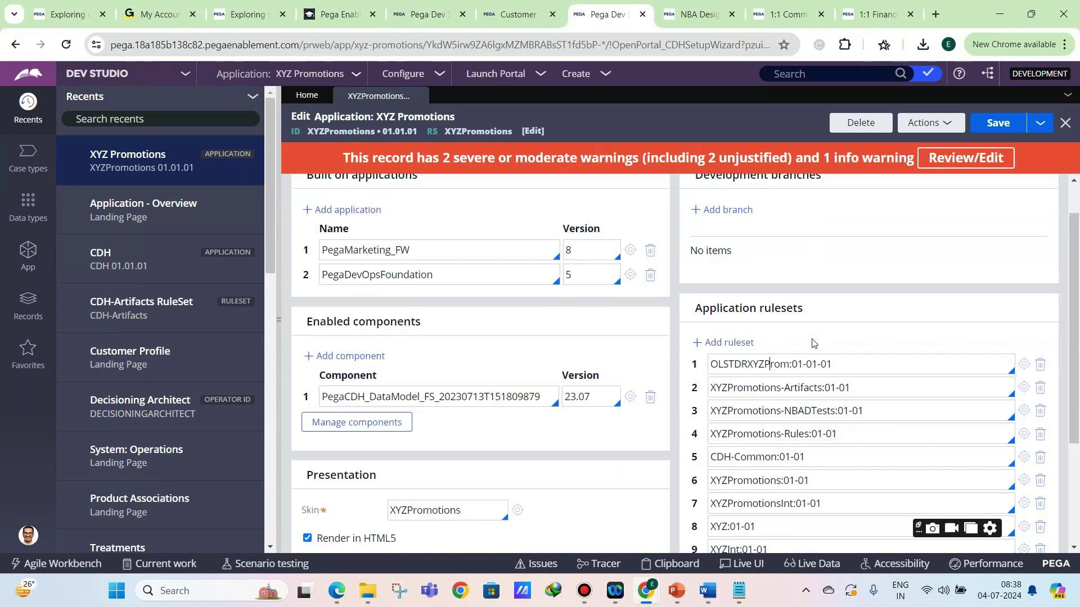
drag(720, 340, 840, 340)
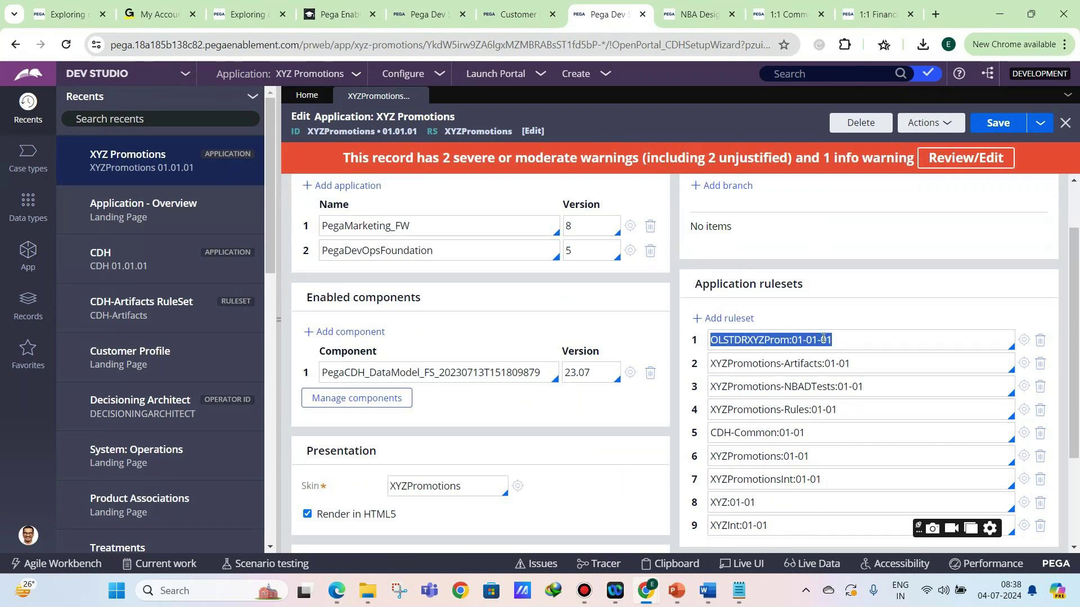
Undo the stray deletion in the OLSTDRXYZProm ruleset name and refresh the XYZ Promotions application record
click(723, 342)
drag(723, 342, 719, 342)
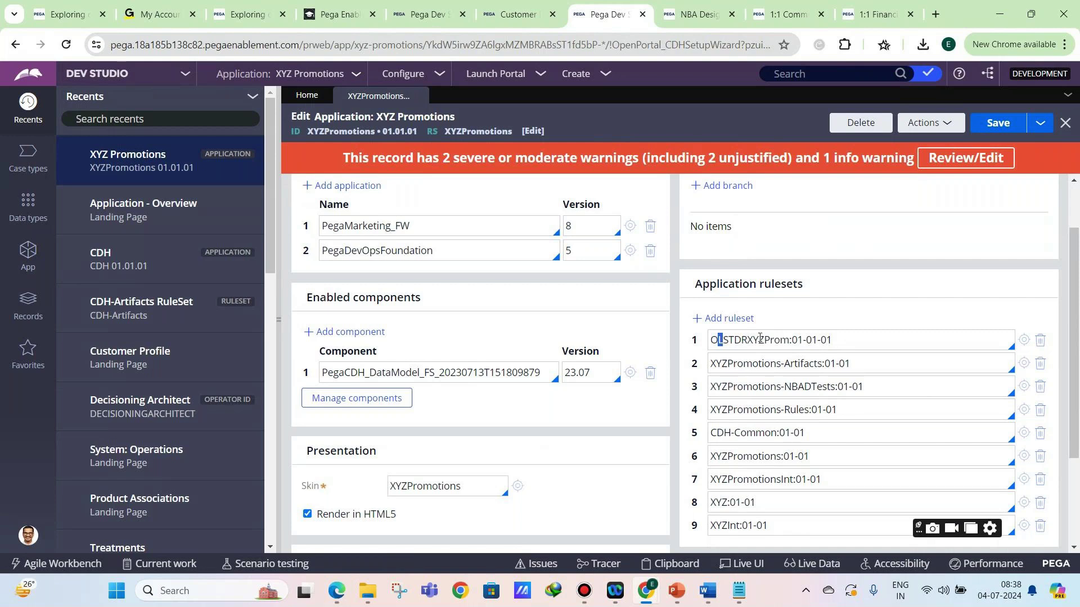
key(Delete)
key(ctrl+z)
click(913, 132)
click(916, 144)
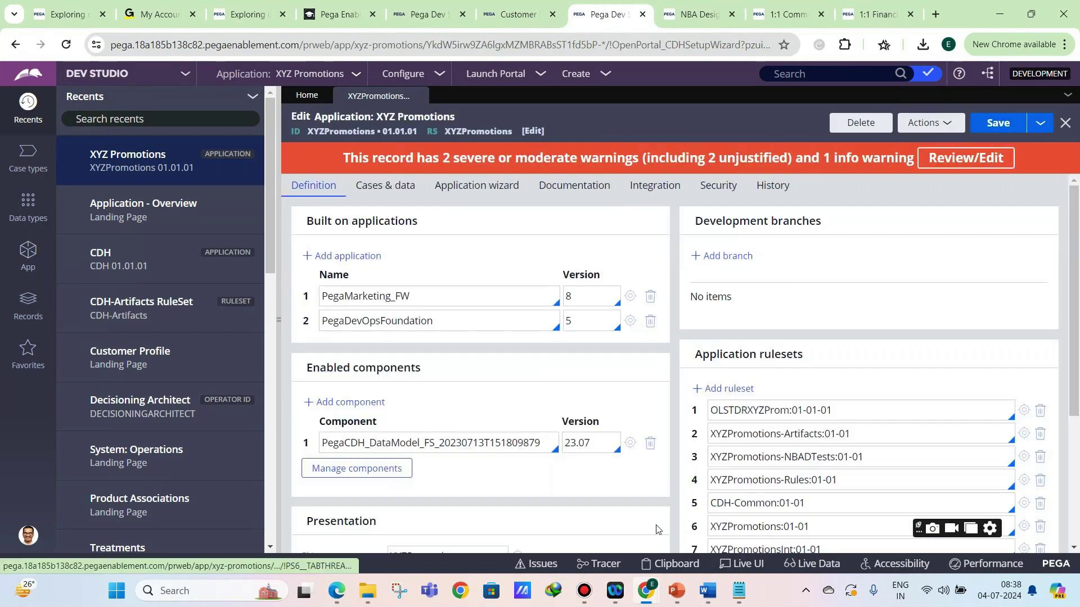
Switch to the GoTo Meeting window
mouse_move(646, 591)
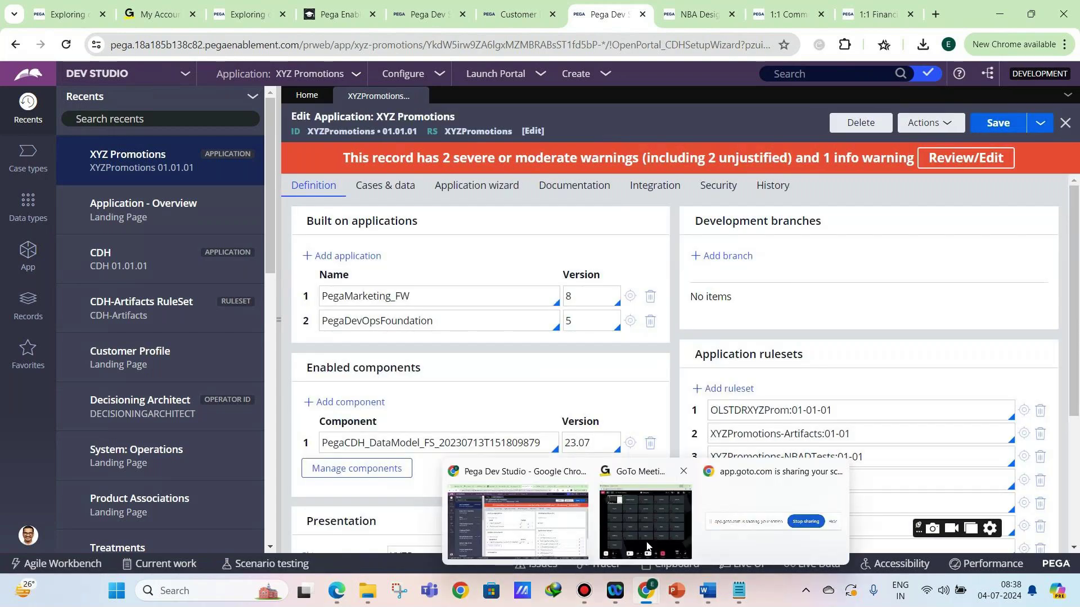
click(629, 548)
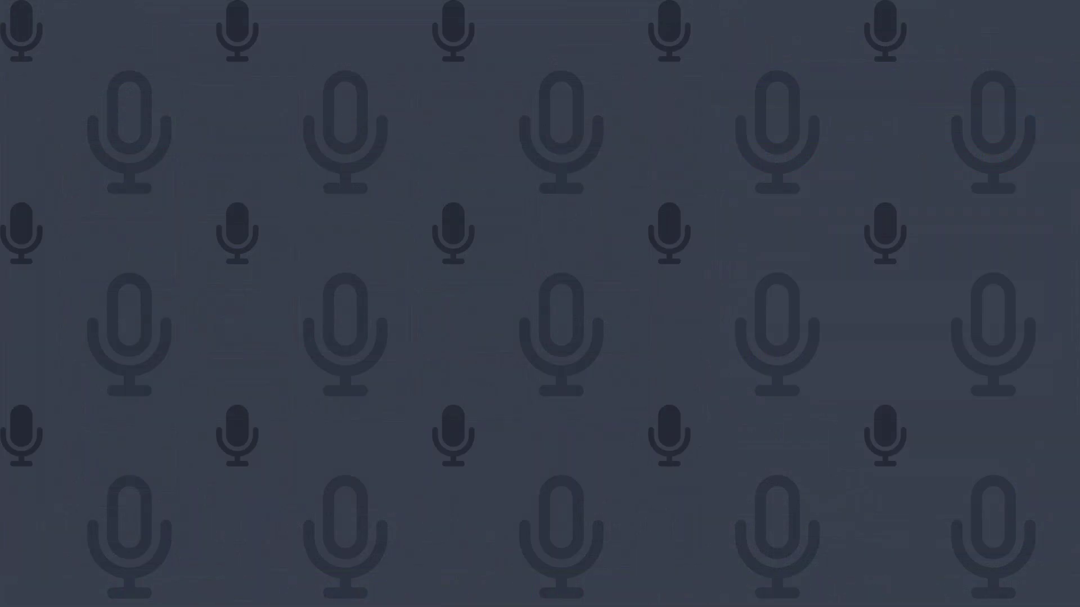